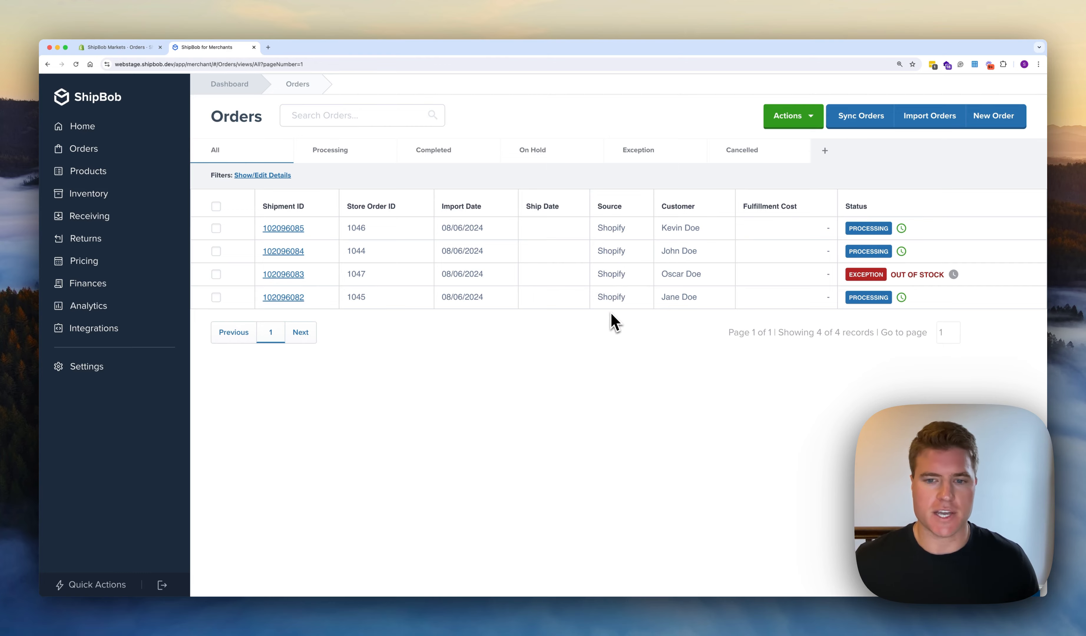
# - Switch to the Shopify admin and open the app development page in the store's app and sales channel settings
pyautogui.click(138, 48)
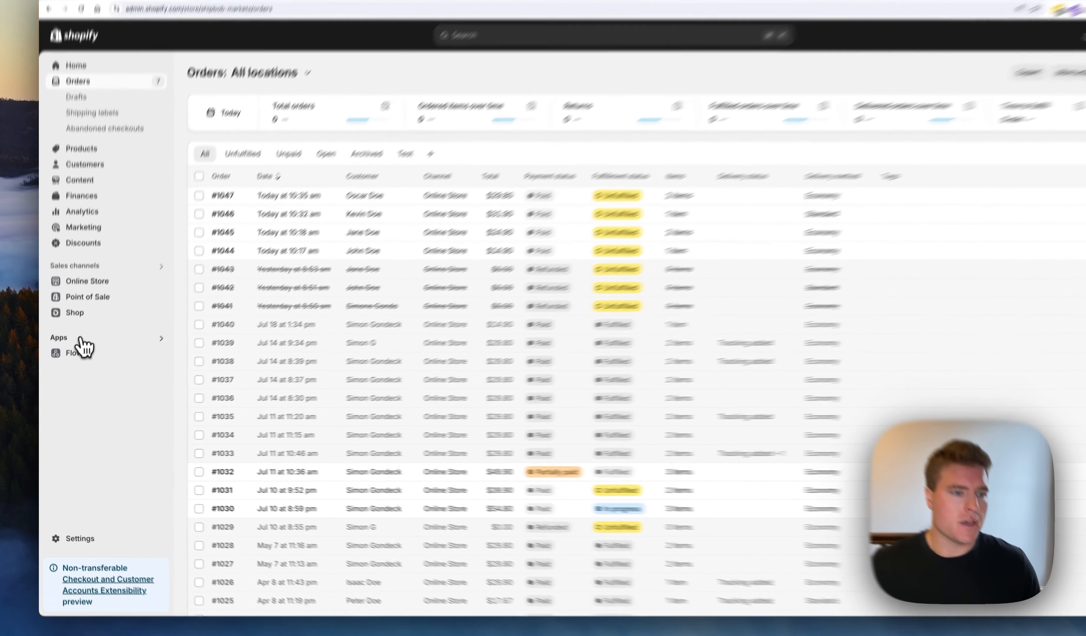
pyautogui.click(89, 352)
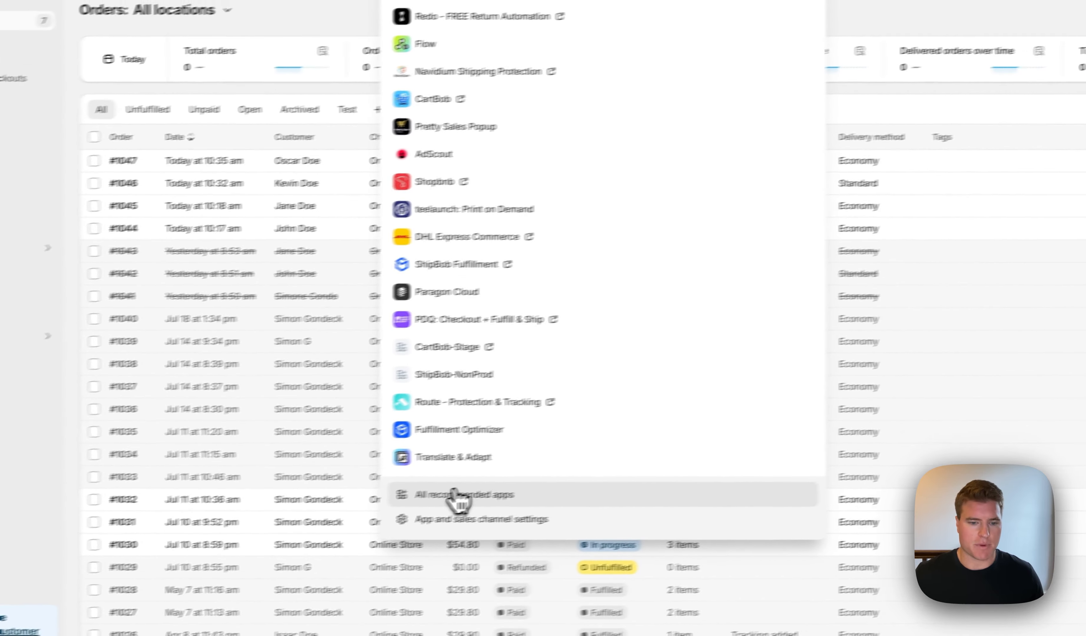
pyautogui.click(405, 530)
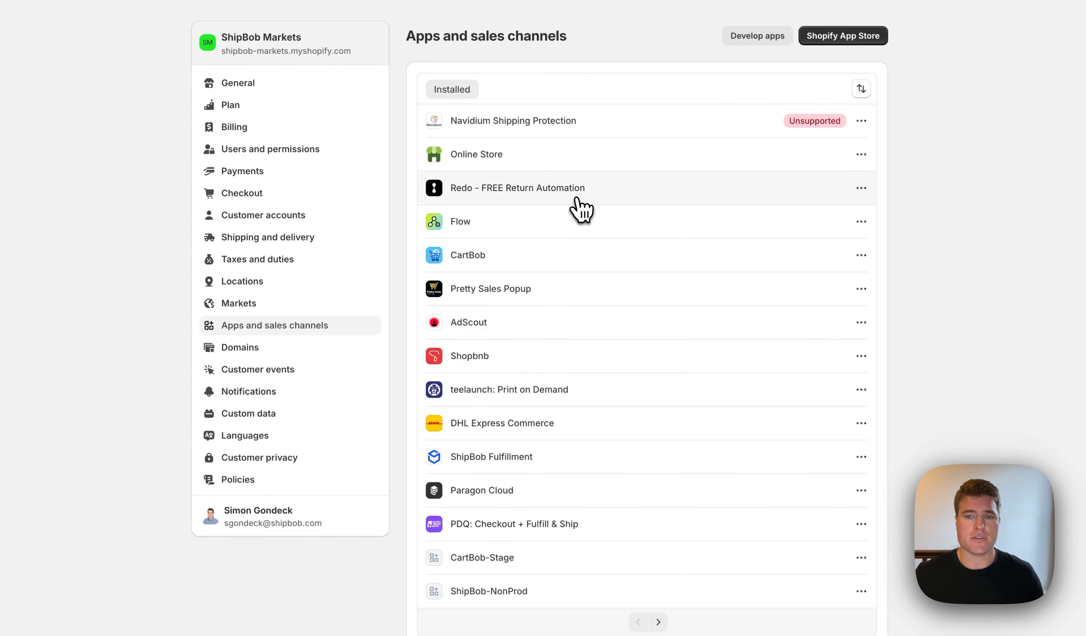
pyautogui.click(757, 36)
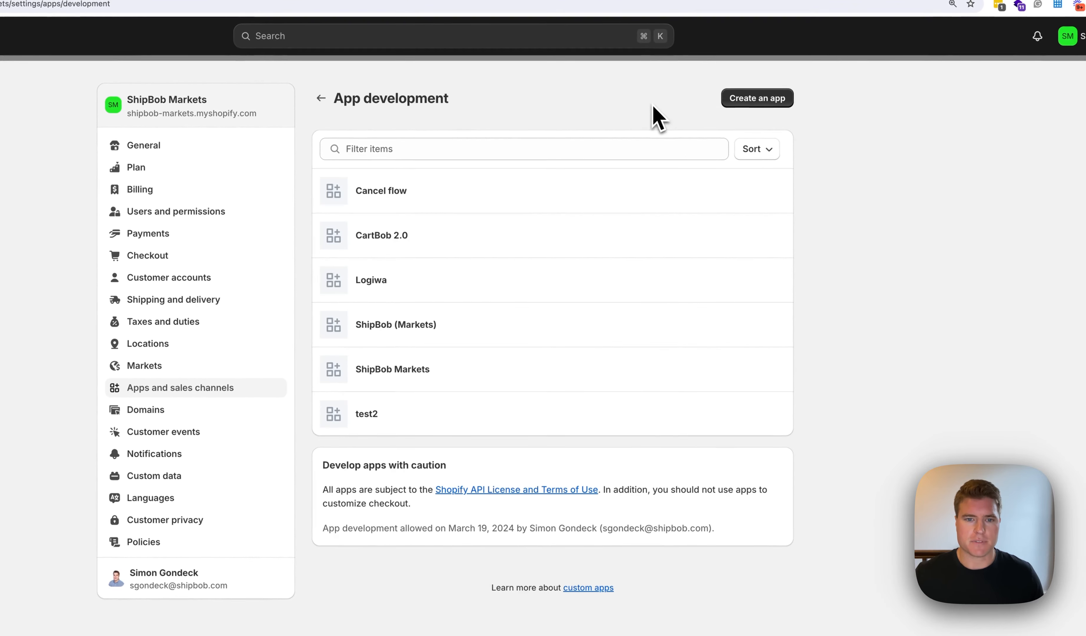
# - Create a custom app named "Shopify to ShipBob: cancellation flow"
pyautogui.click(759, 104)
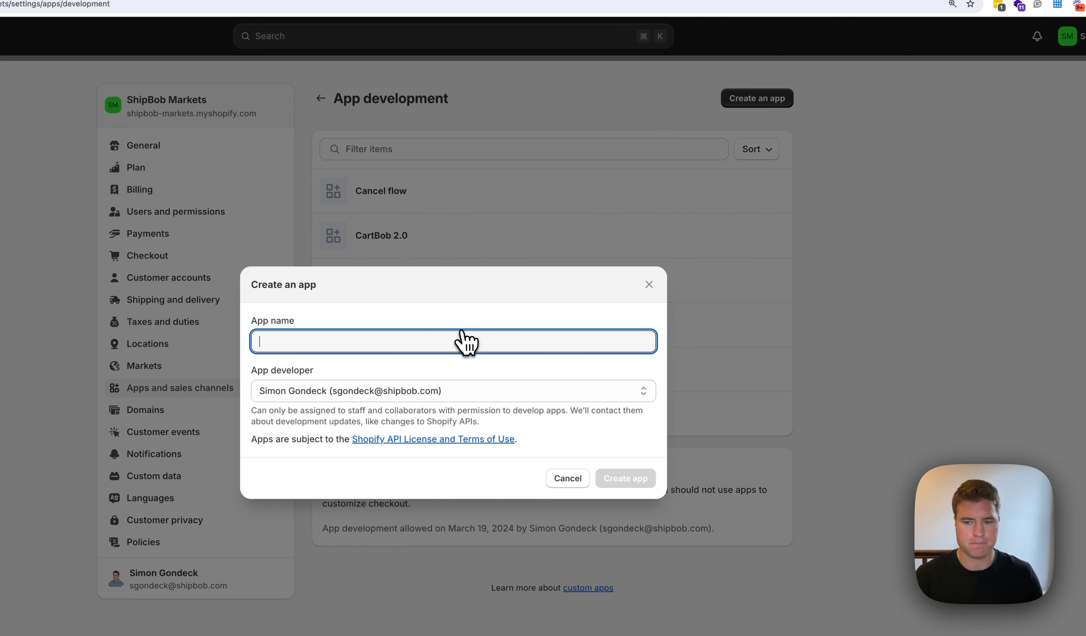
pyautogui.write('Shopify to ShipBob: cancellati')
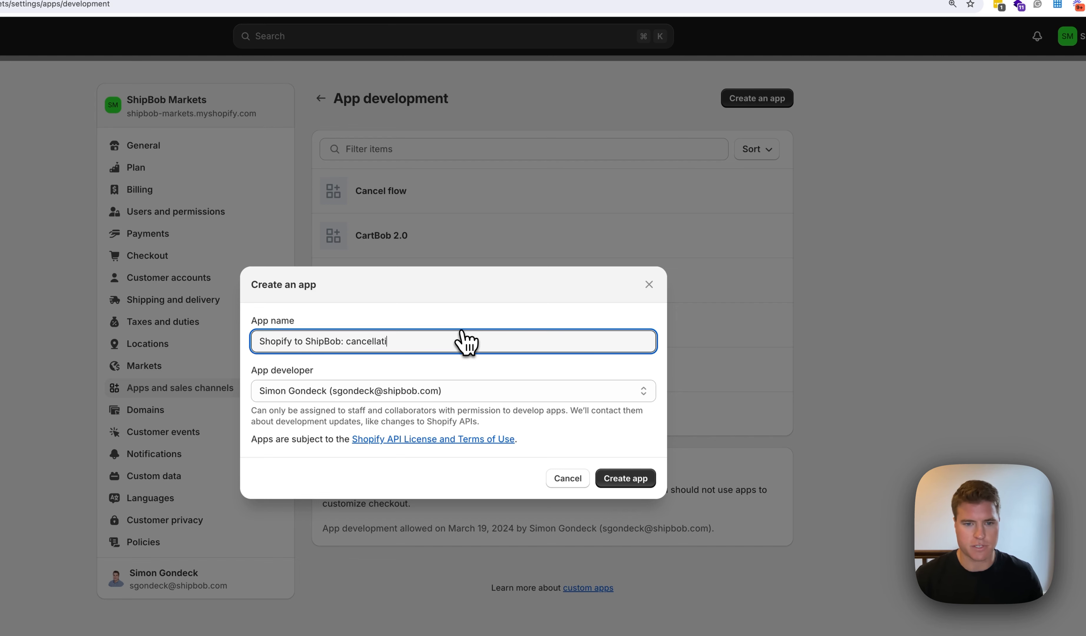
pyautogui.write('on flow')
pyautogui.click(539, 373)
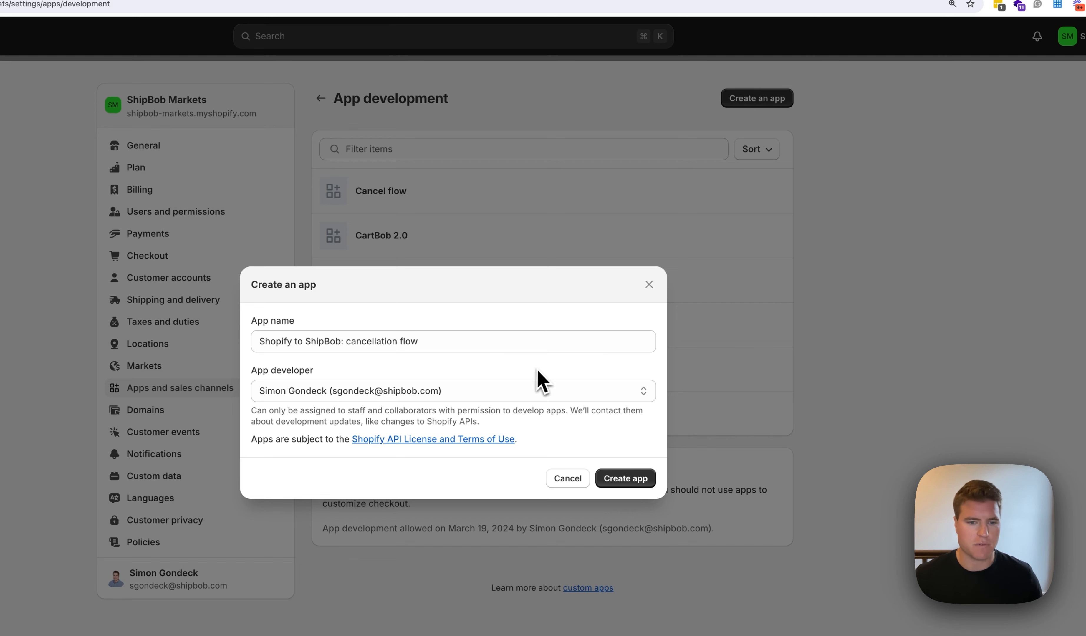
pyautogui.click(642, 483)
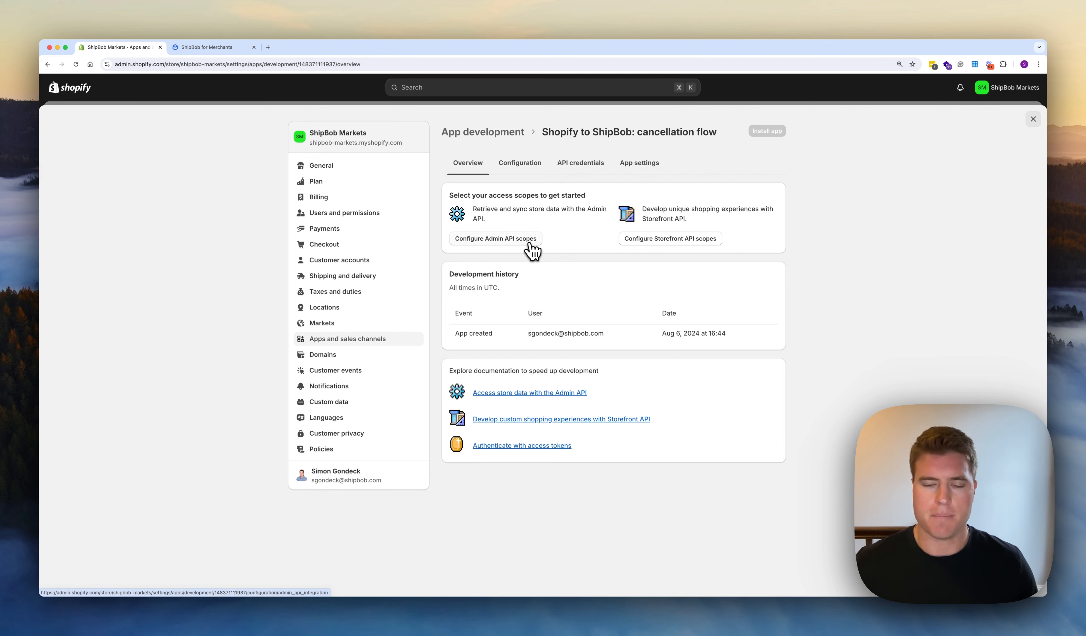
# - Configure the Admin API scopes with write and read access for assigned fulfillment orders, draft orders and fulfillments
pyautogui.click(532, 250)
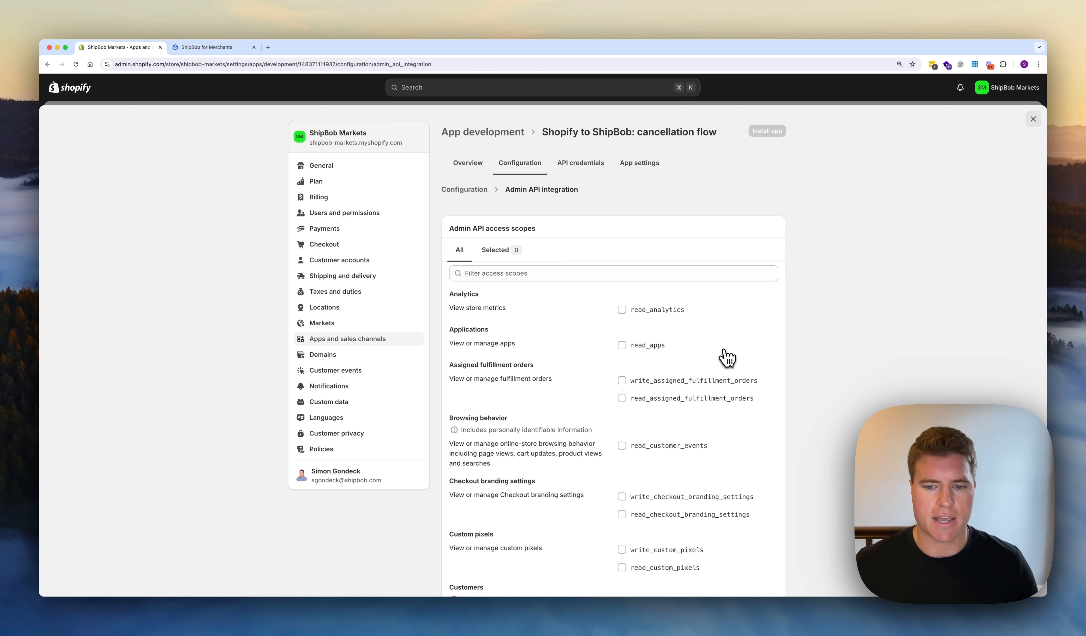
pyautogui.click(681, 382)
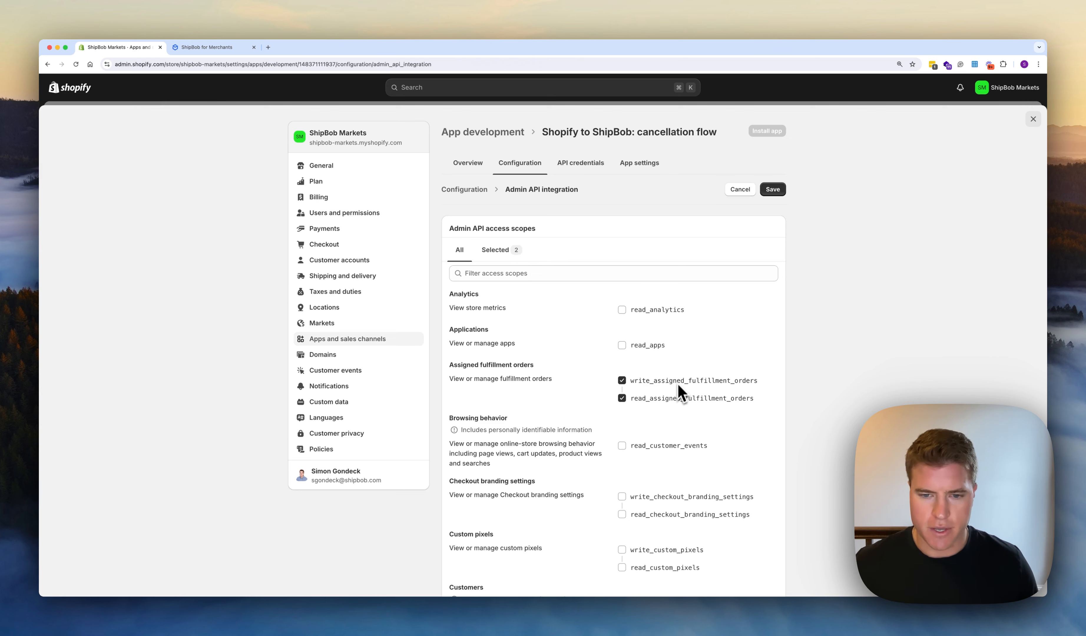
pyautogui.scroll(-10, 675, 434)
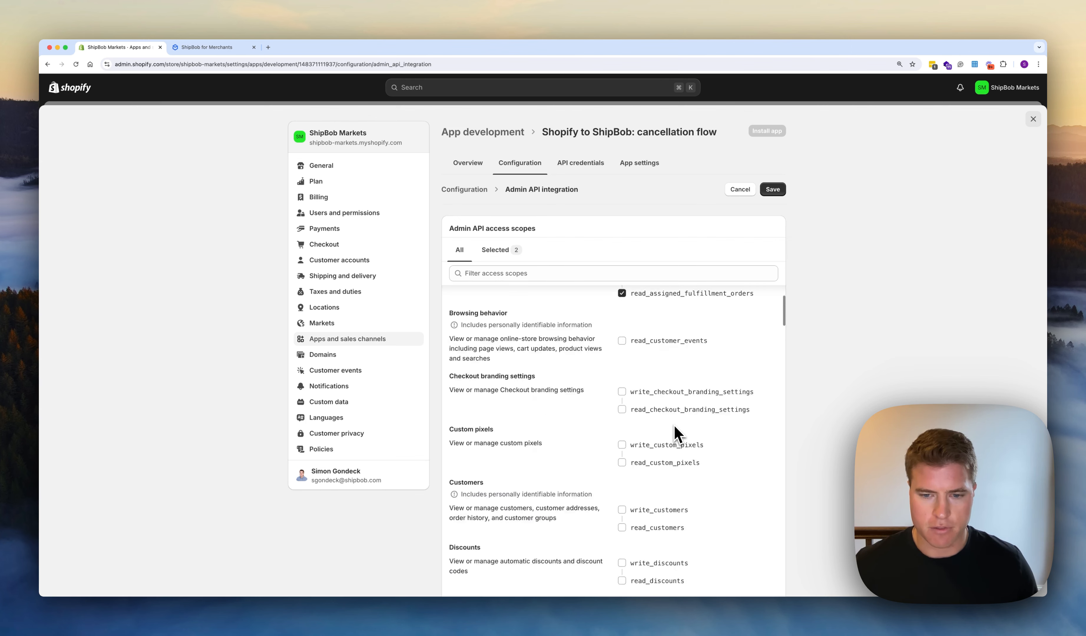
pyautogui.scroll(-5, 675, 434)
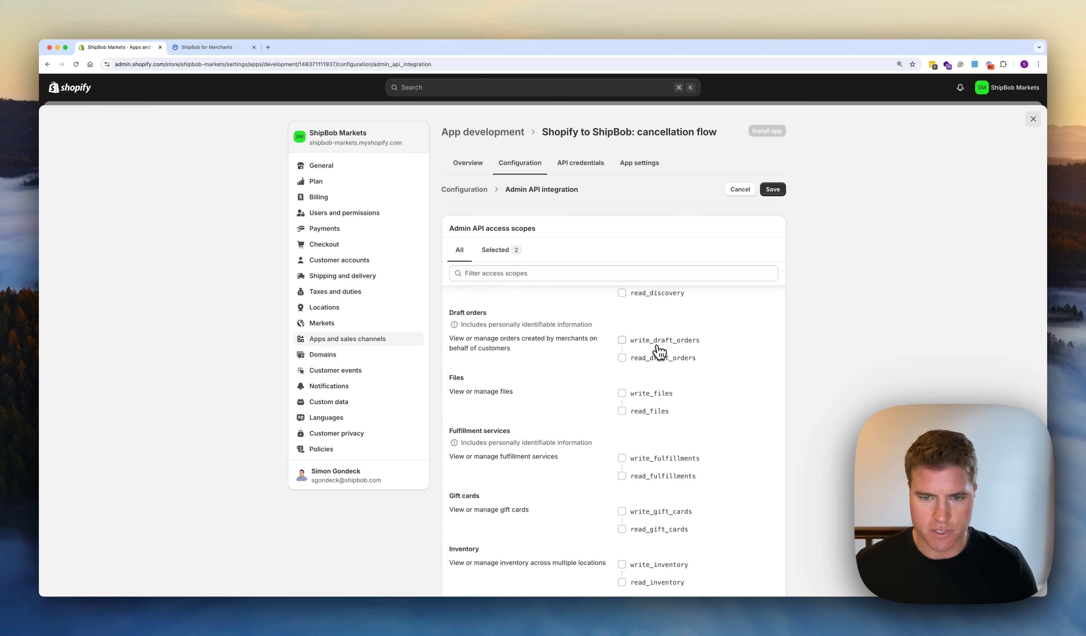
pyautogui.click(658, 346)
pyautogui.scroll(-3, 658, 367)
pyautogui.scroll(-5, 660, 384)
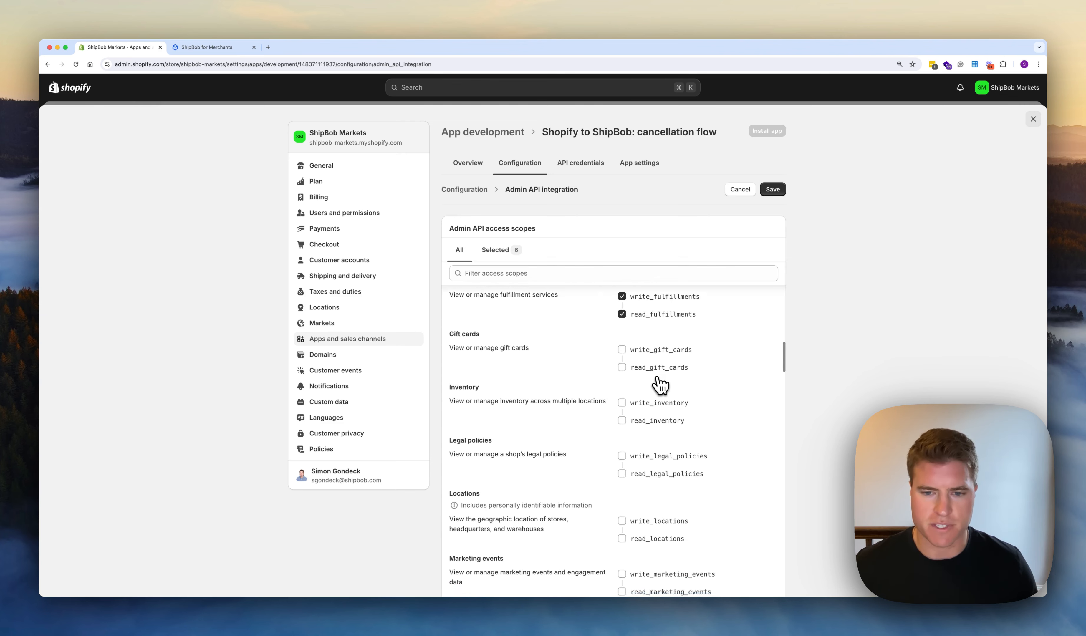
# - Enable the write and read scopes for order edits and orders
pyautogui.scroll(-5, 658, 379)
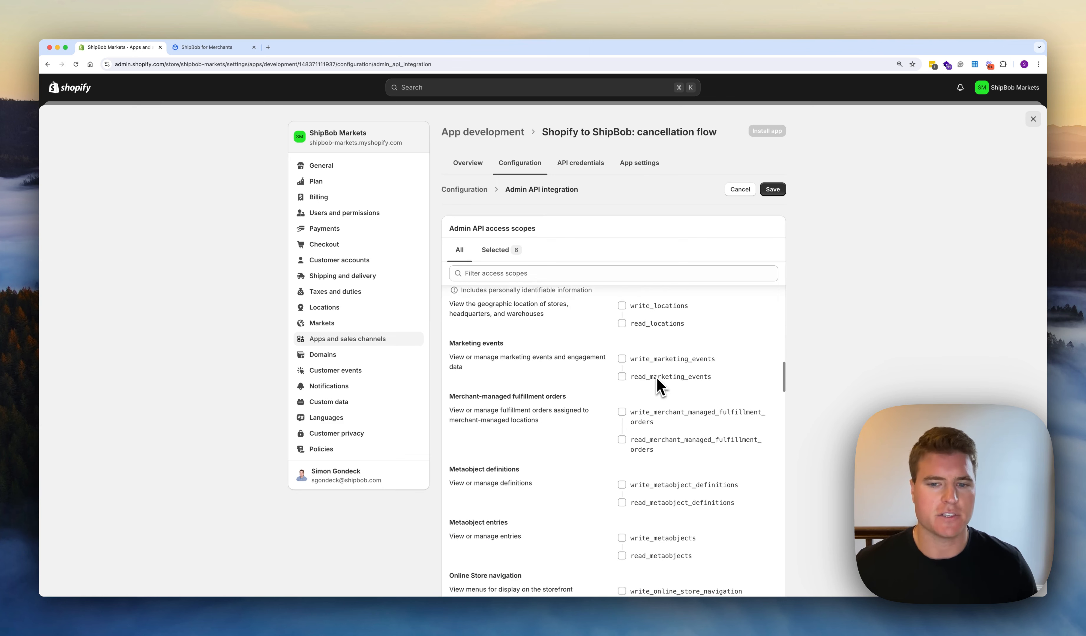
pyautogui.scroll(-3, 657, 377)
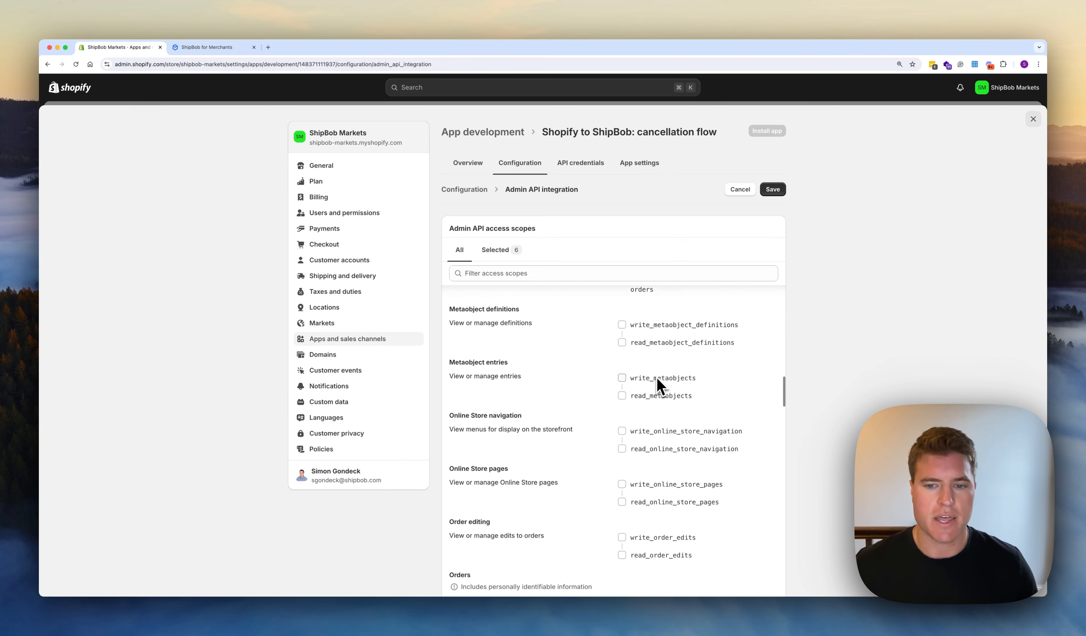
pyautogui.click(663, 432)
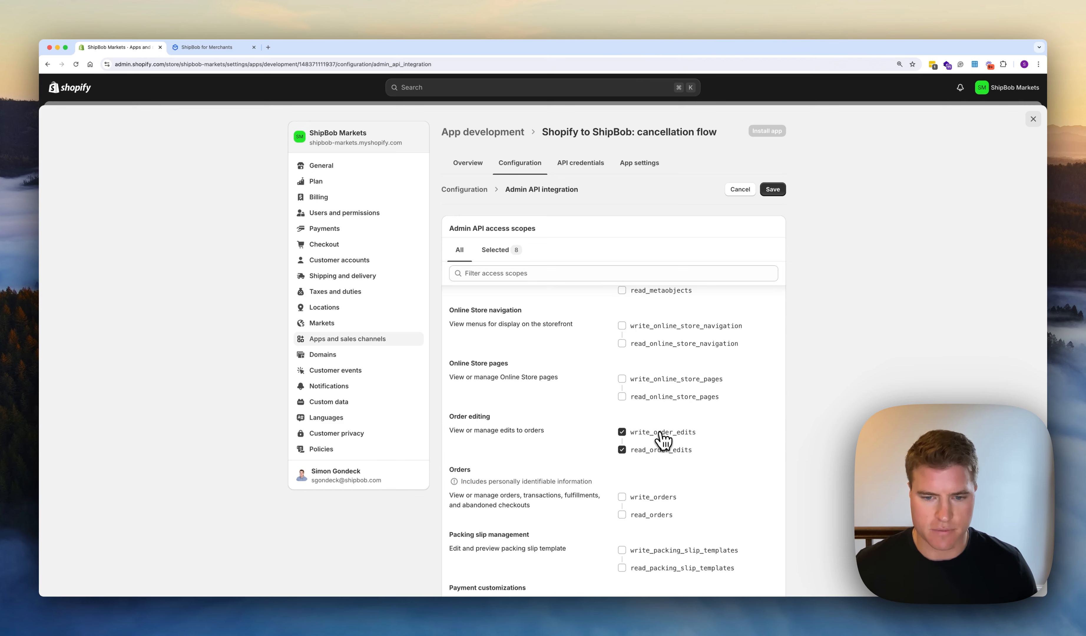
pyautogui.scroll(-2, 660, 437)
pyautogui.click(660, 433)
# - Enable the write_third_party_fulfillment_orders and read_third_party_fulfillment_orders scopes
pyautogui.scroll(-3, 661, 437)
pyautogui.scroll(-10, 660, 439)
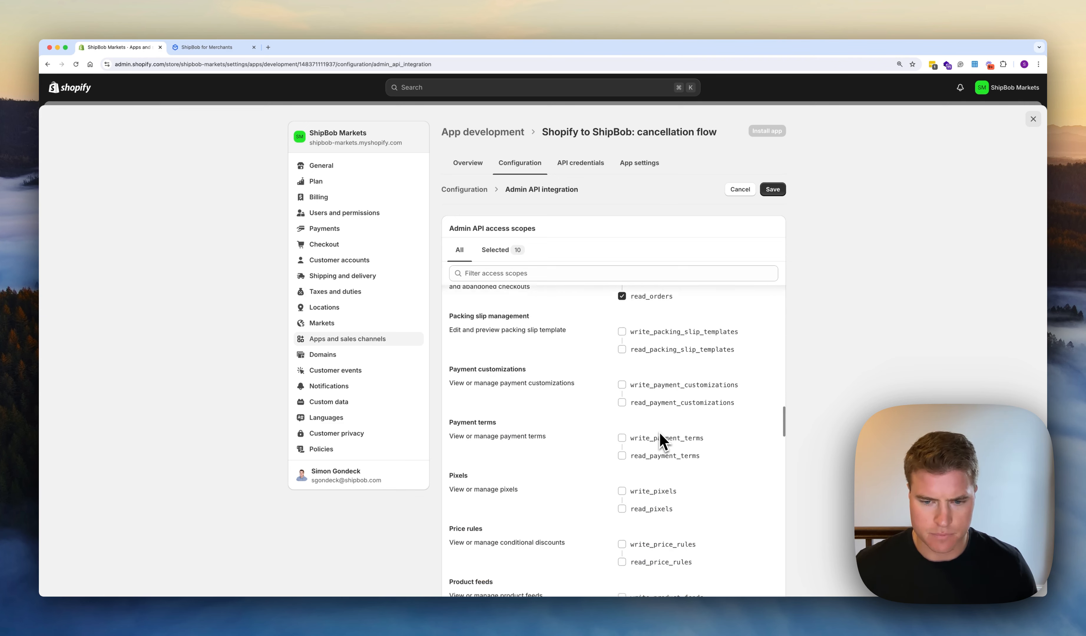
pyautogui.scroll(-4, 660, 441)
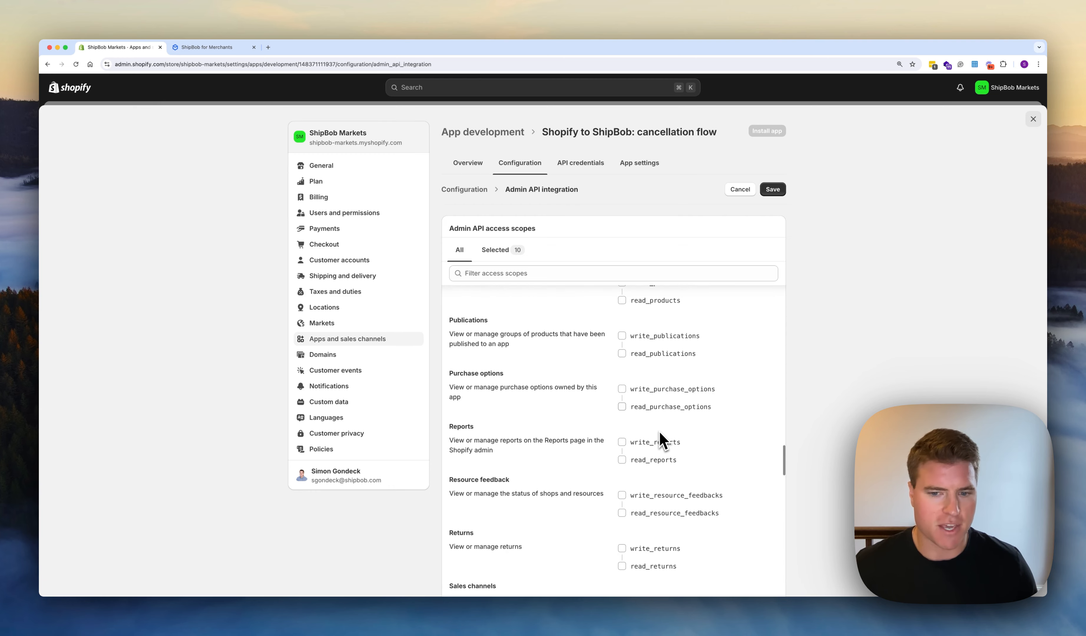
pyautogui.scroll(-6, 661, 439)
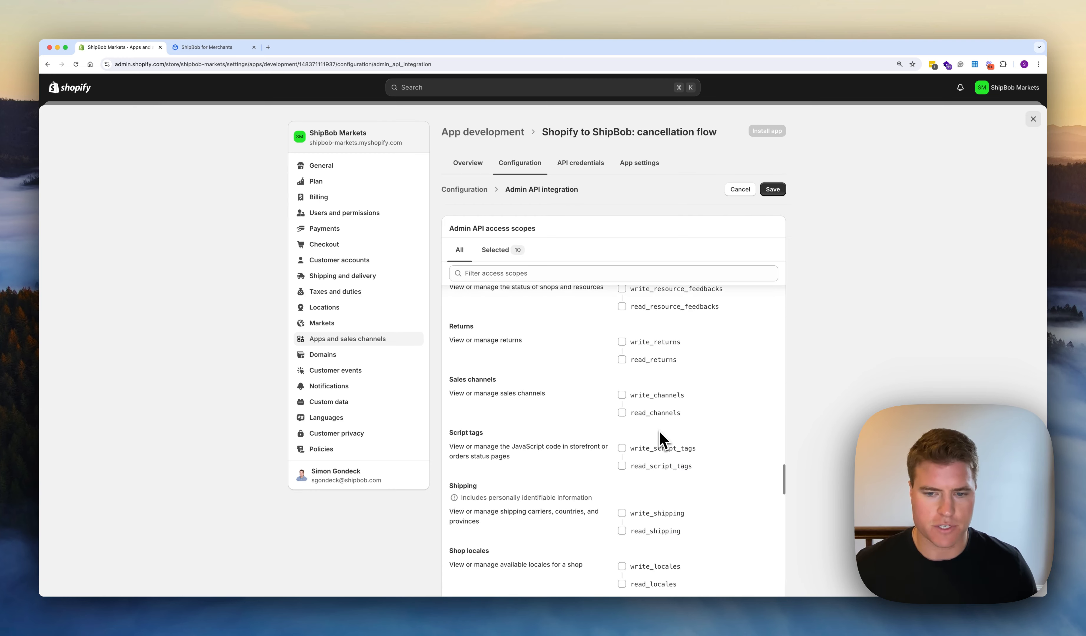
pyautogui.scroll(-6, 660, 439)
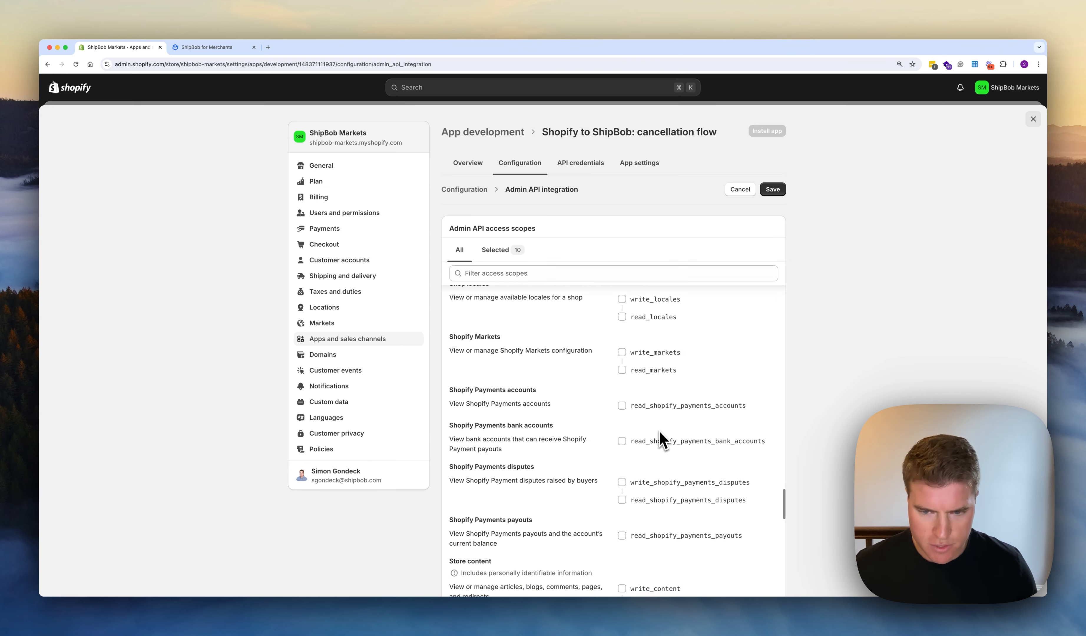
pyautogui.scroll(-6, 661, 439)
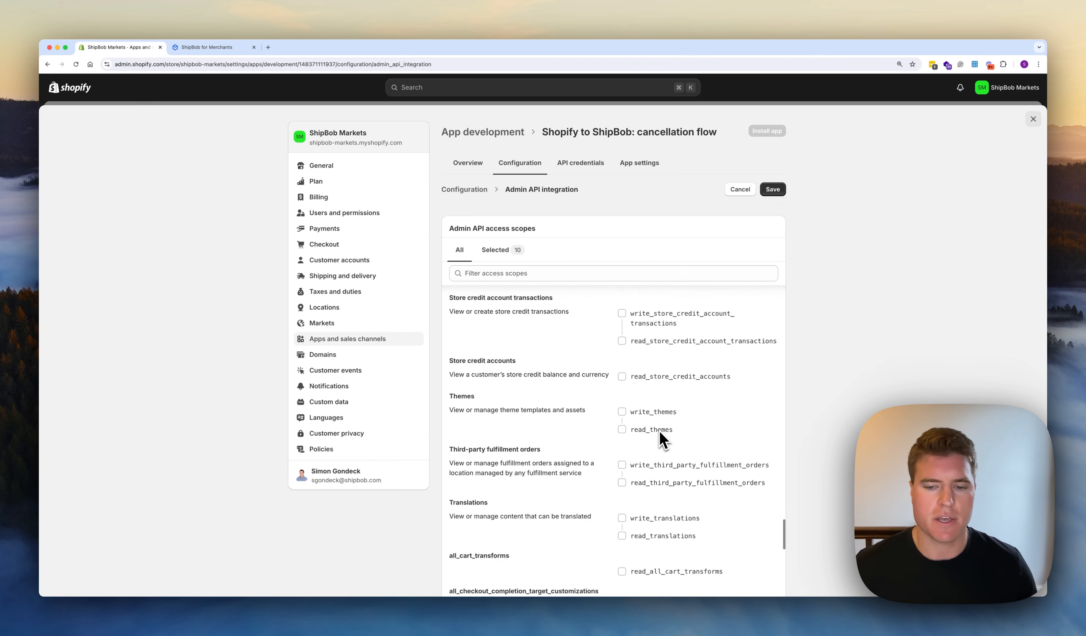
pyautogui.click(663, 372)
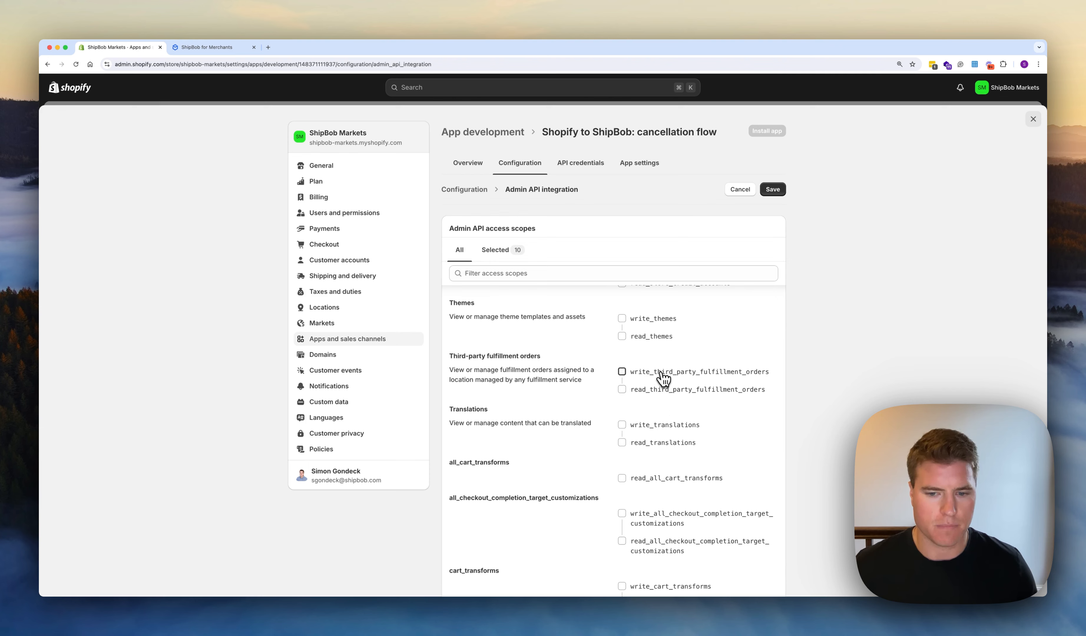
# - Enable the write_order_submission_rules and read_order_submission_rules scopes and save the Admin API configuration
pyautogui.scroll(-6, 696, 426)
pyautogui.scroll(-10, 696, 427)
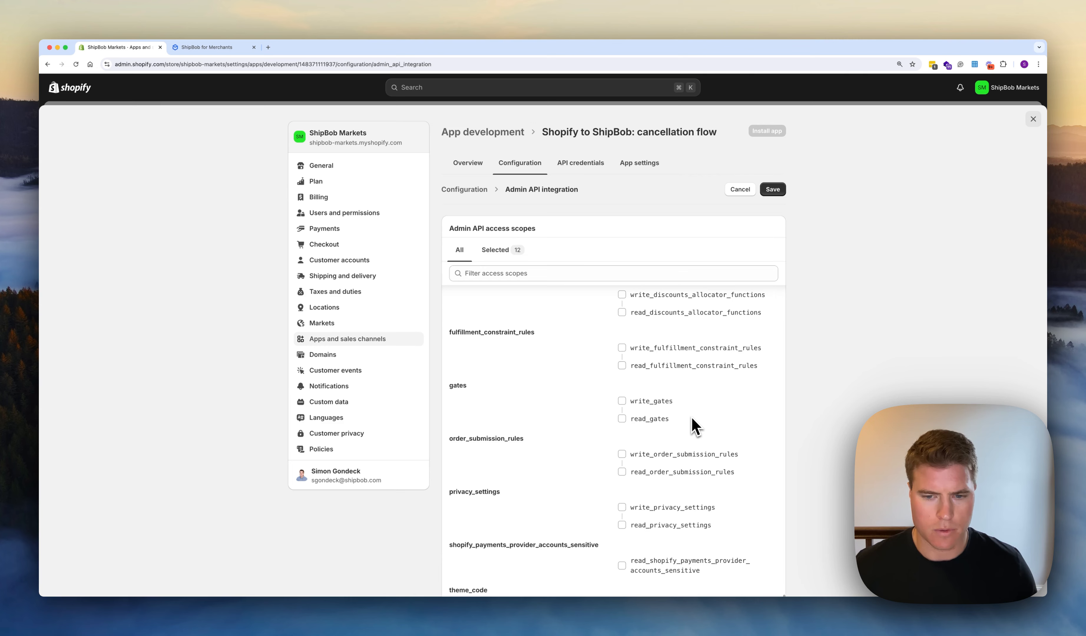
pyautogui.scroll(-2, 695, 426)
pyautogui.click(694, 426)
pyautogui.scroll(-5, 694, 426)
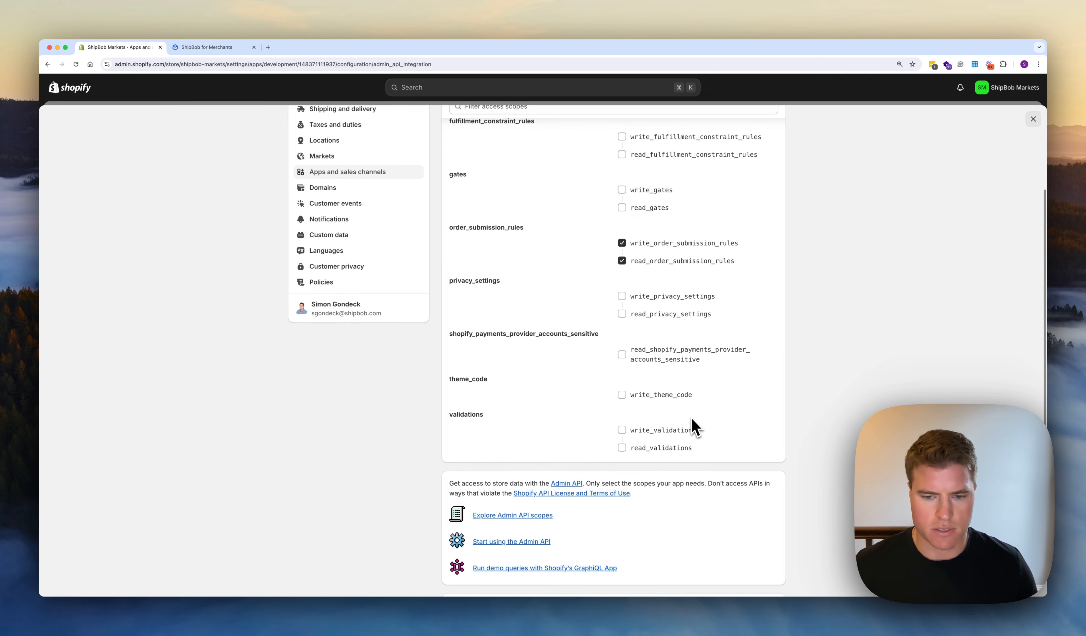
pyautogui.scroll(3, 841, 387)
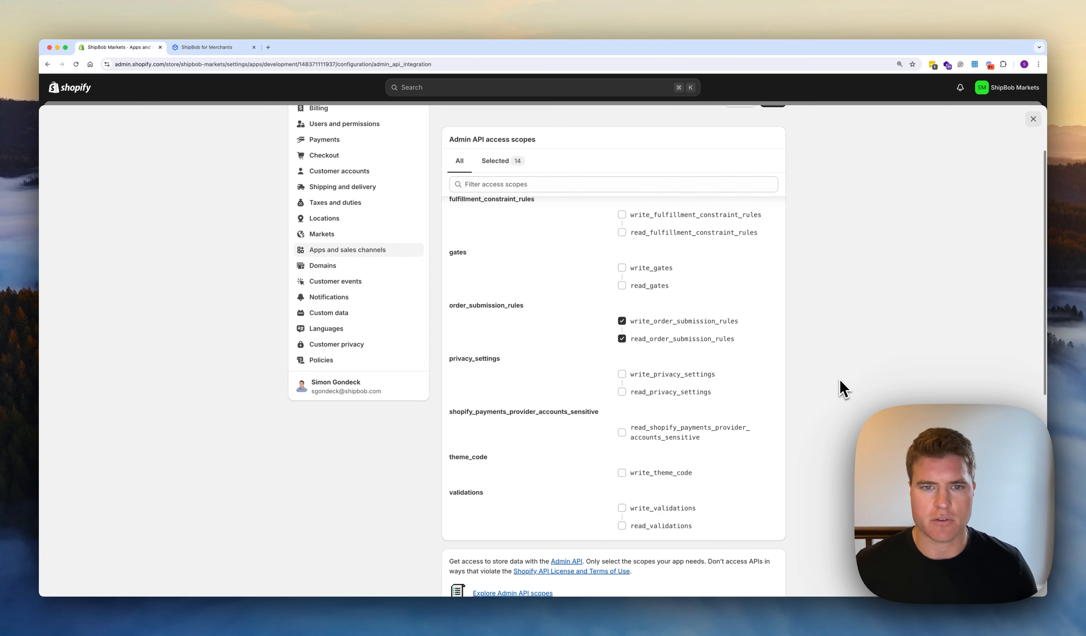
pyautogui.scroll(3, 842, 386)
pyautogui.click(773, 170)
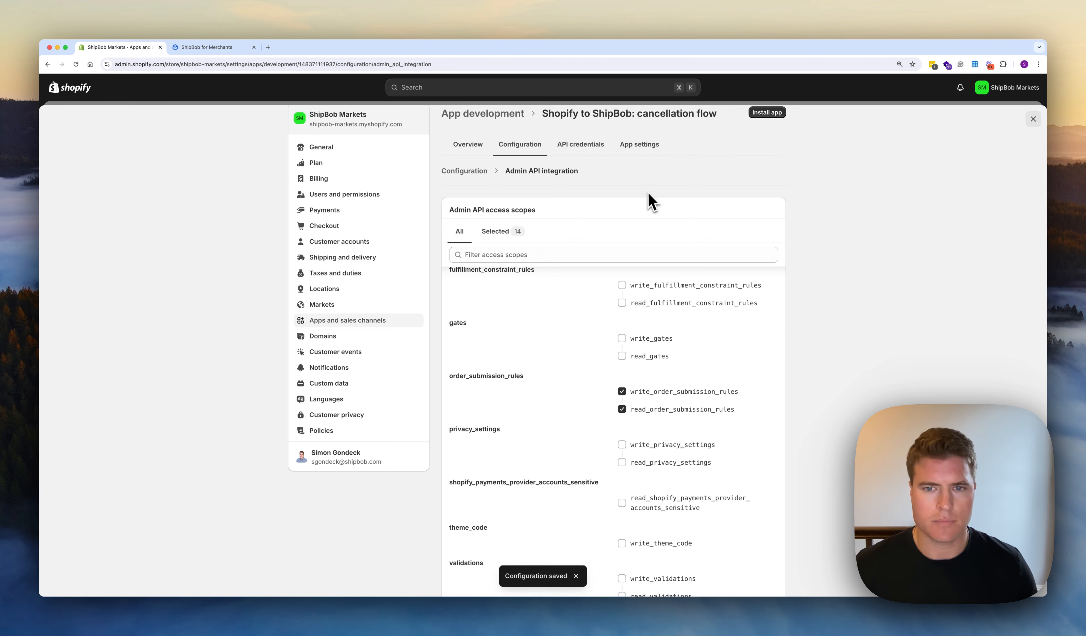
# - Install the custom app on the store and reveal and copy its Admin API access token
pyautogui.click(631, 151)
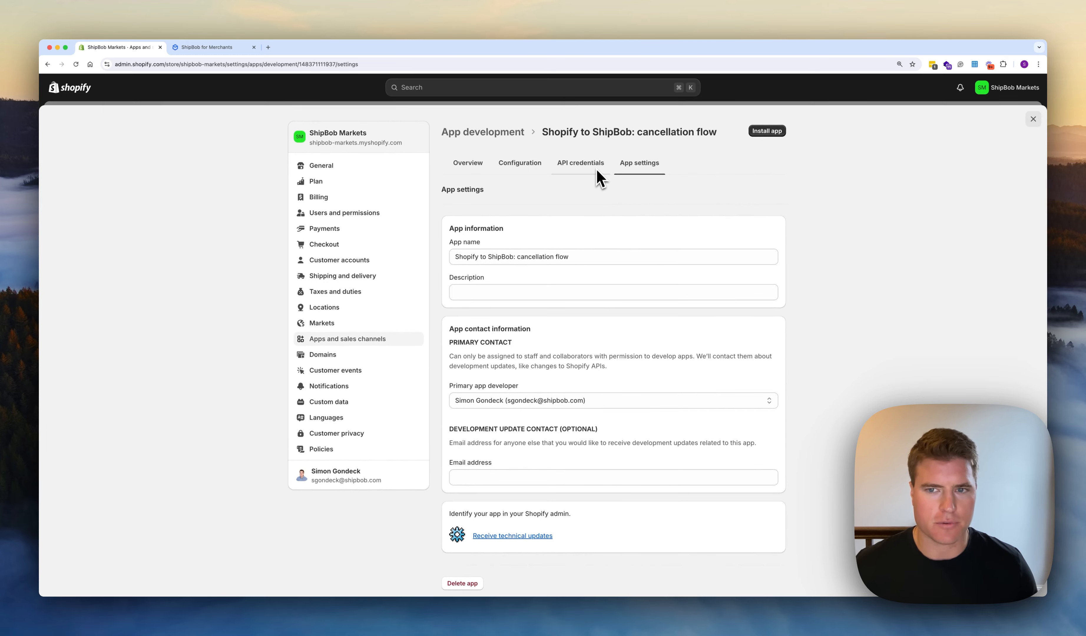
pyautogui.click(770, 132)
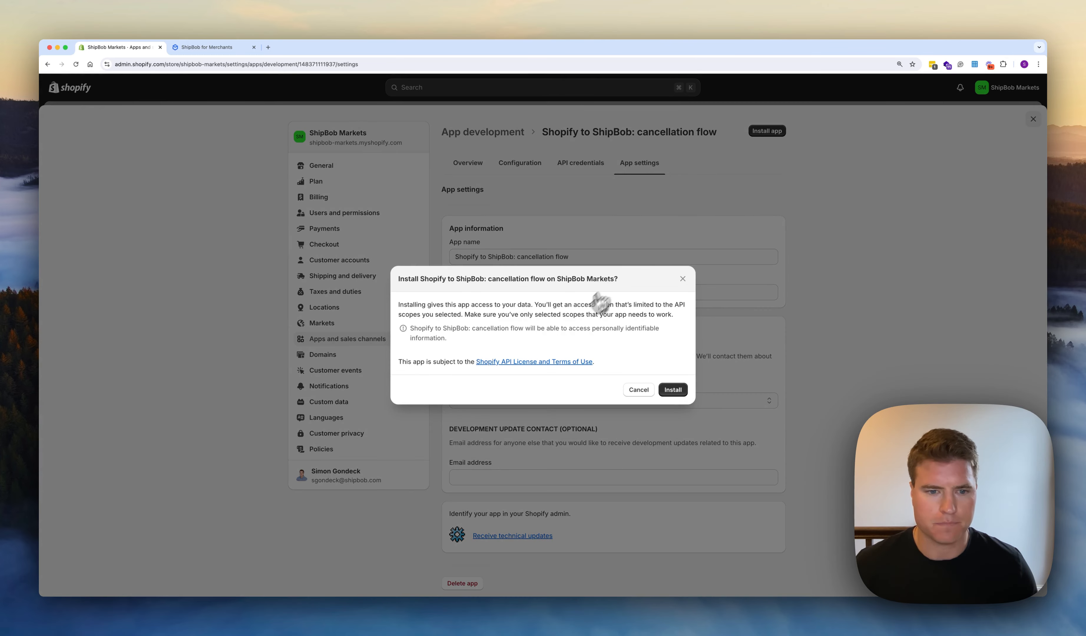
pyautogui.click(668, 388)
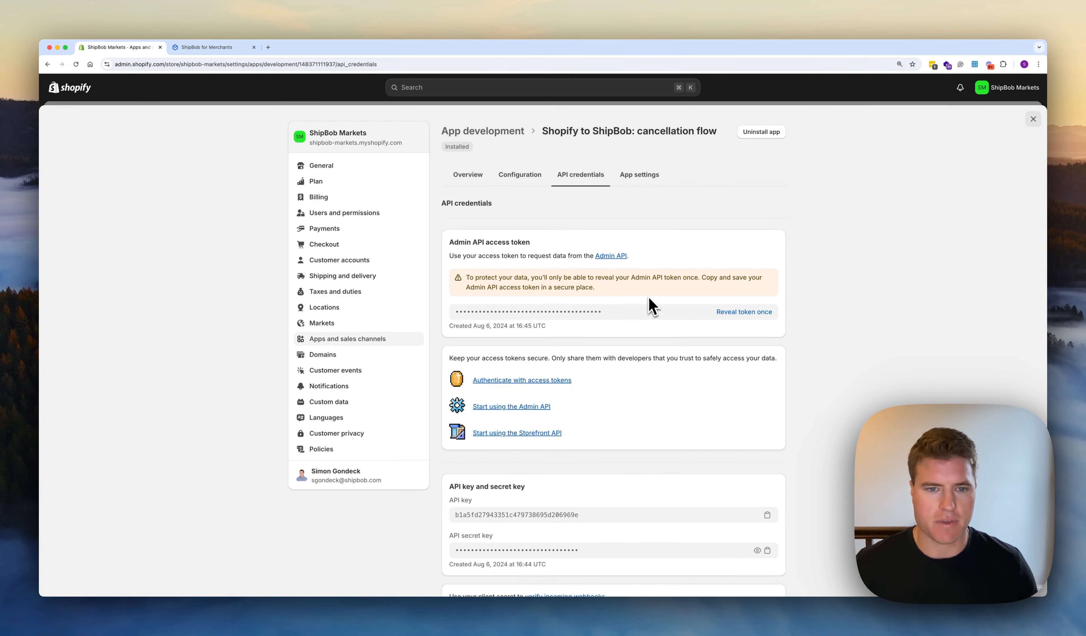
pyautogui.click(725, 312)
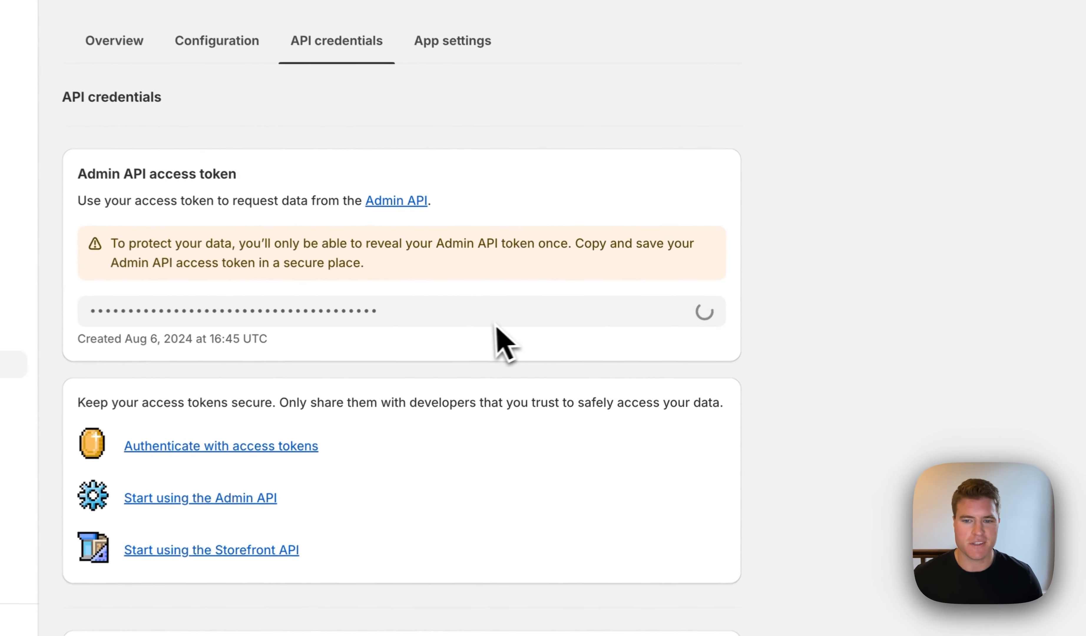
pyautogui.click(702, 312)
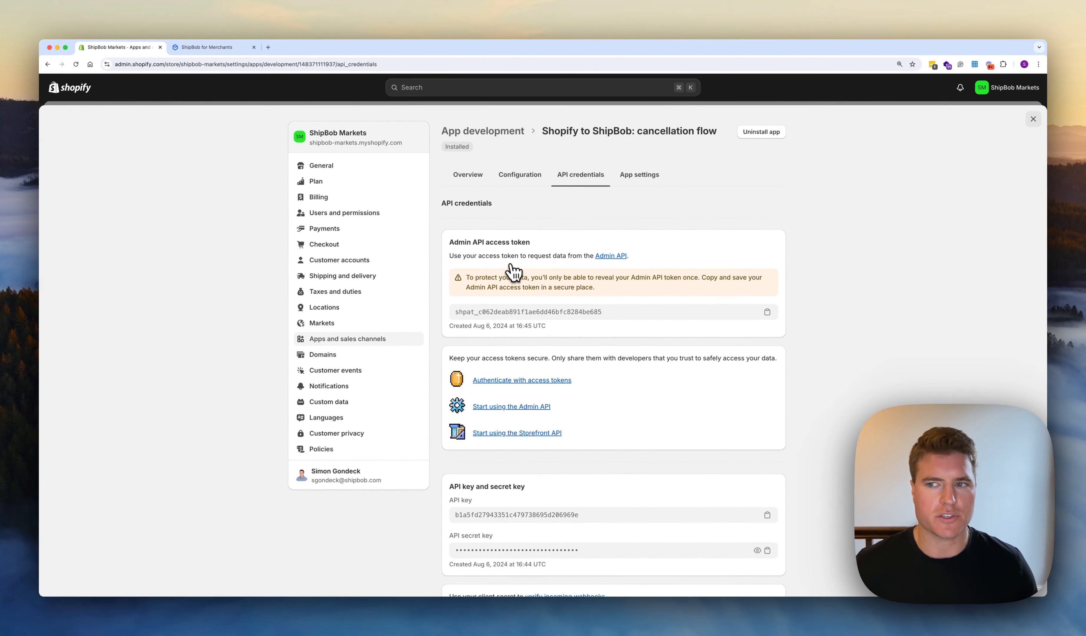
# - Log in to Make in a new browser tab and create a new scenario
pyautogui.click(269, 50)
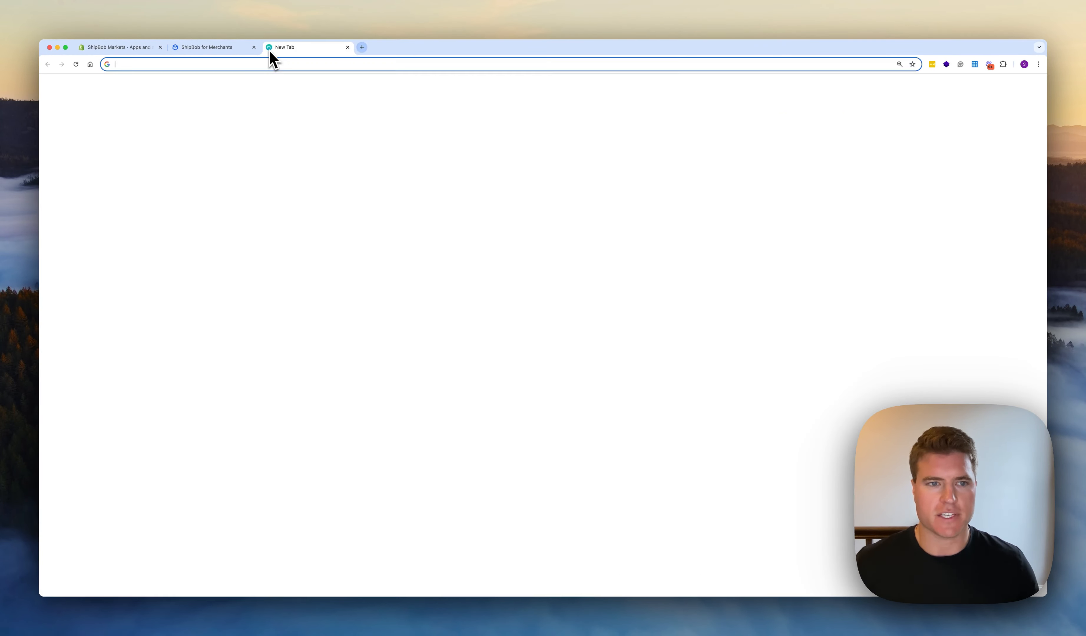
pyautogui.write('make')
pyautogui.press('Return')
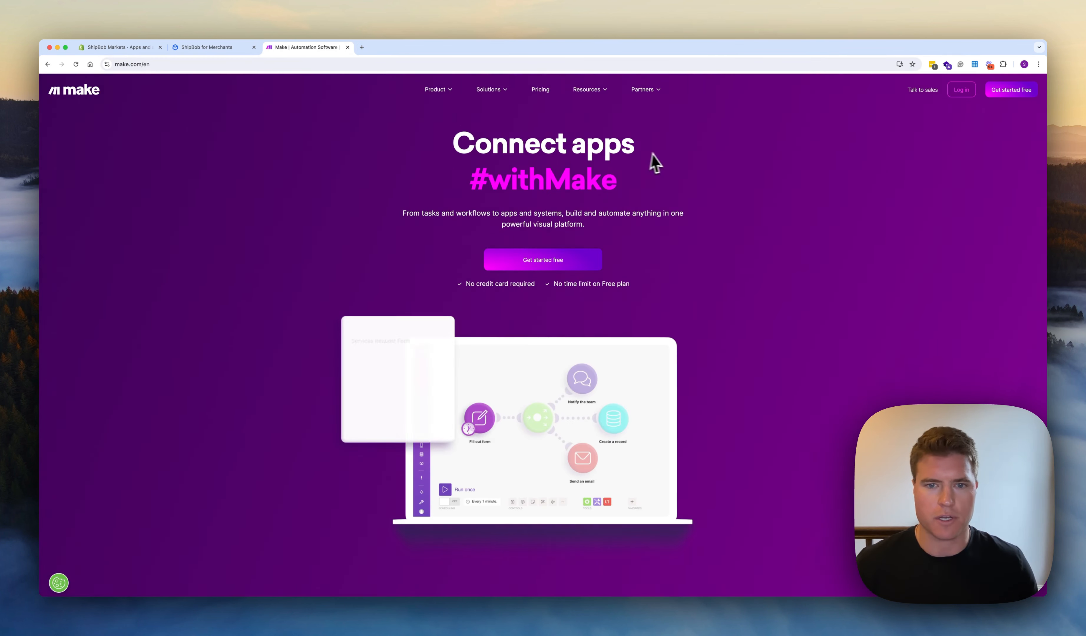
pyautogui.click(961, 96)
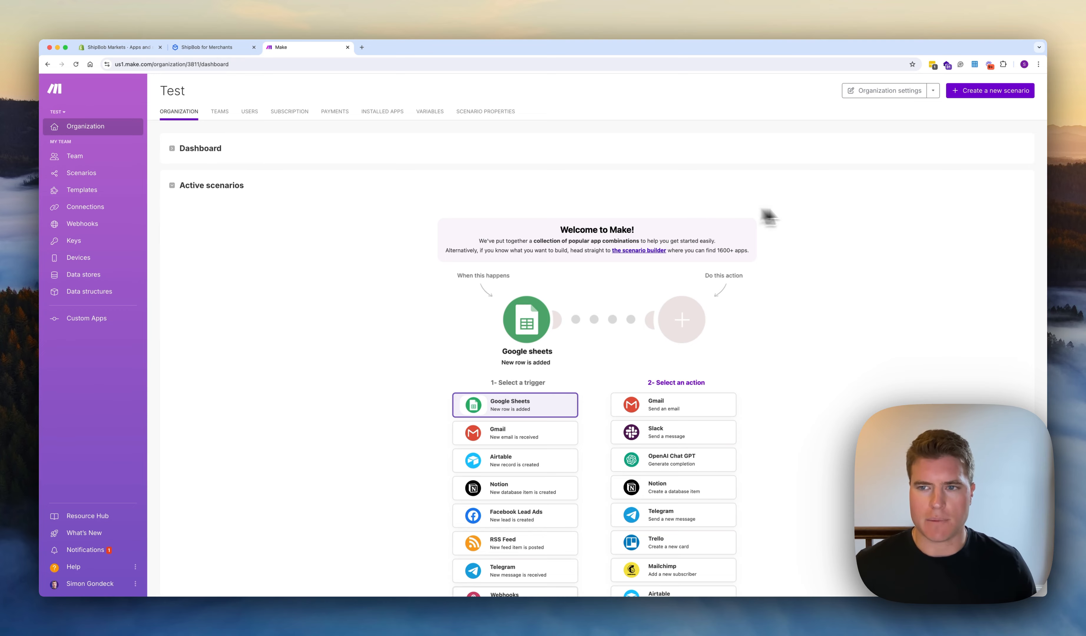
pyautogui.click(970, 100)
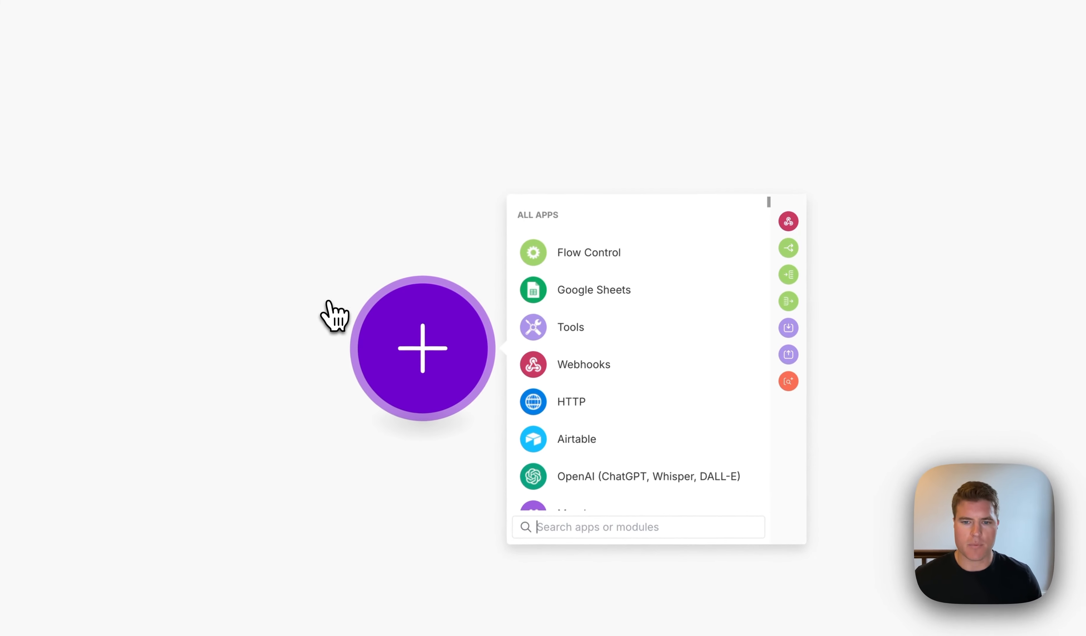
# - Add a Shopify New Event trigger and start a new webhook named "Shopify: orders/cancelled"
pyautogui.write('Shopify')
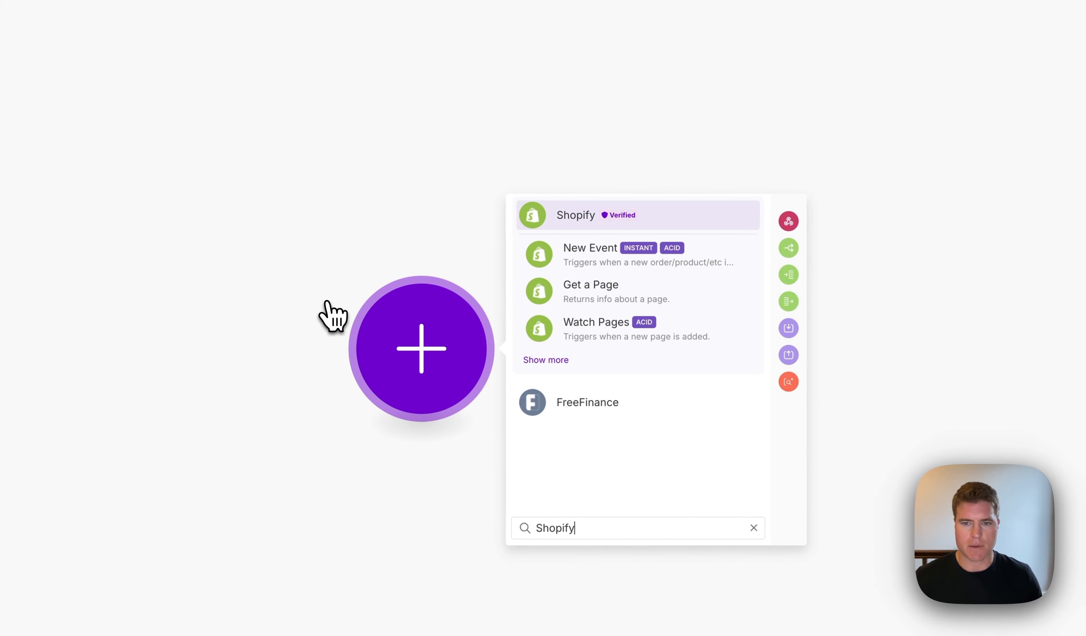
pyautogui.click(595, 262)
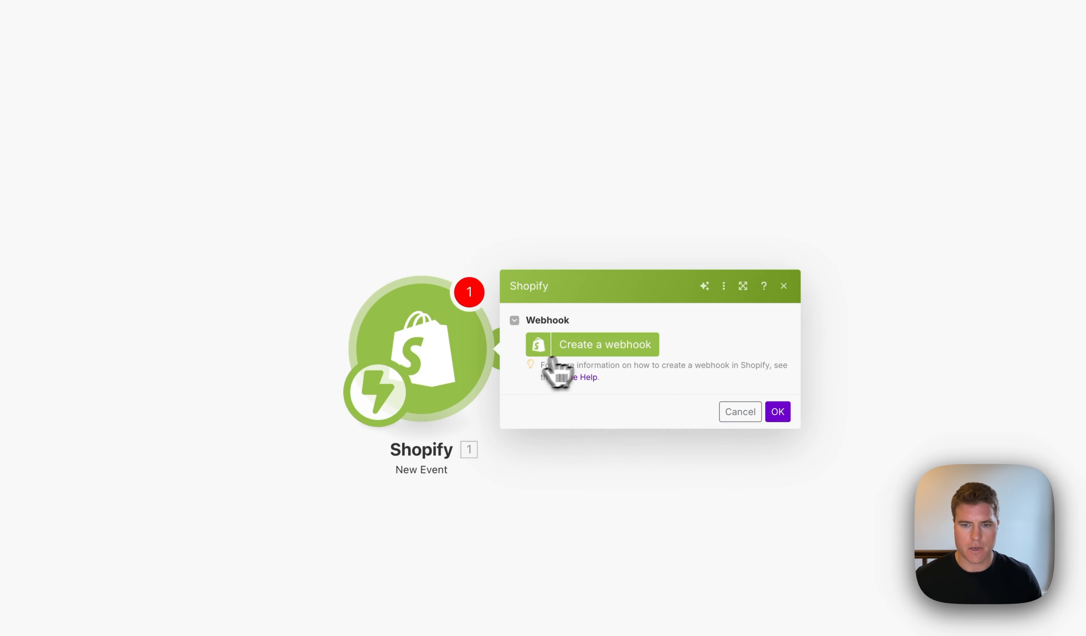
pyautogui.click(604, 349)
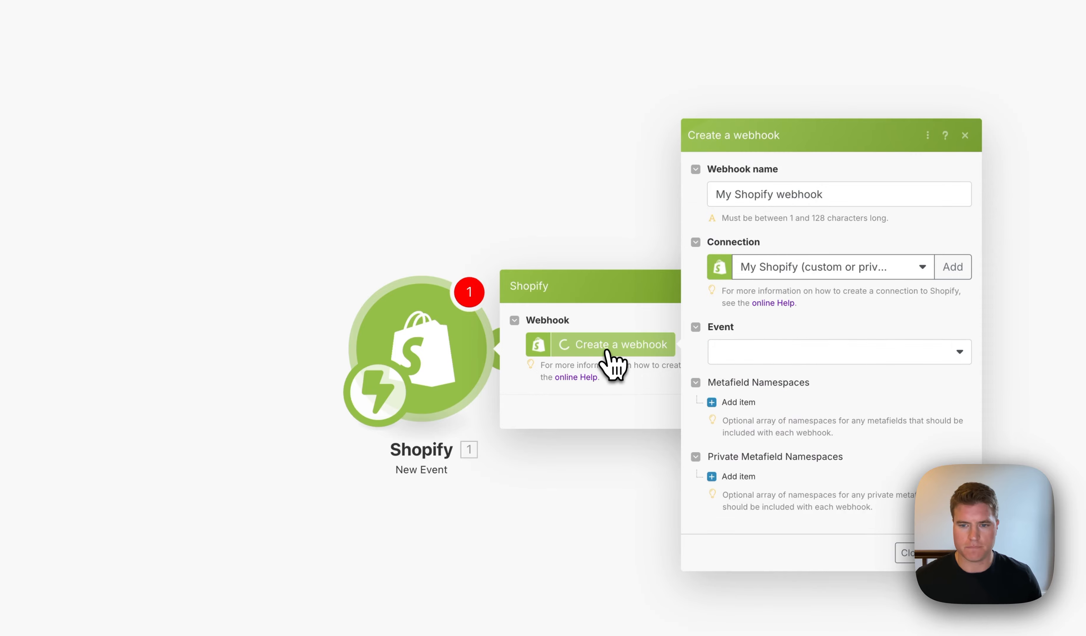
pyautogui.moveTo(631, 186); pyautogui.dragTo(512, 187)
pyautogui.write('Sh')
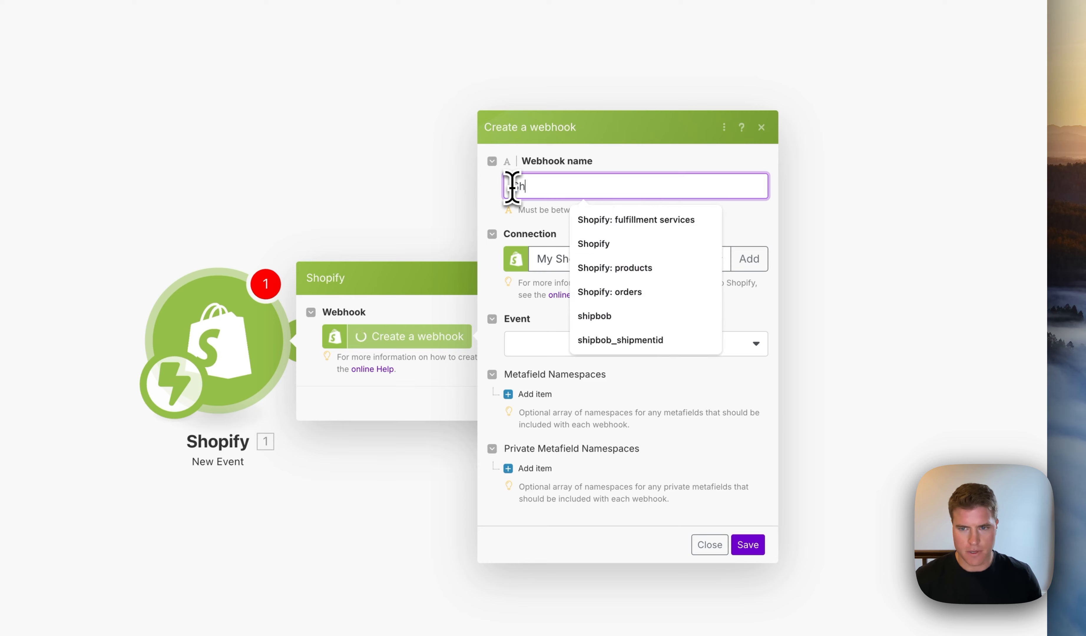
pyautogui.write('opify: orders/cancelled')
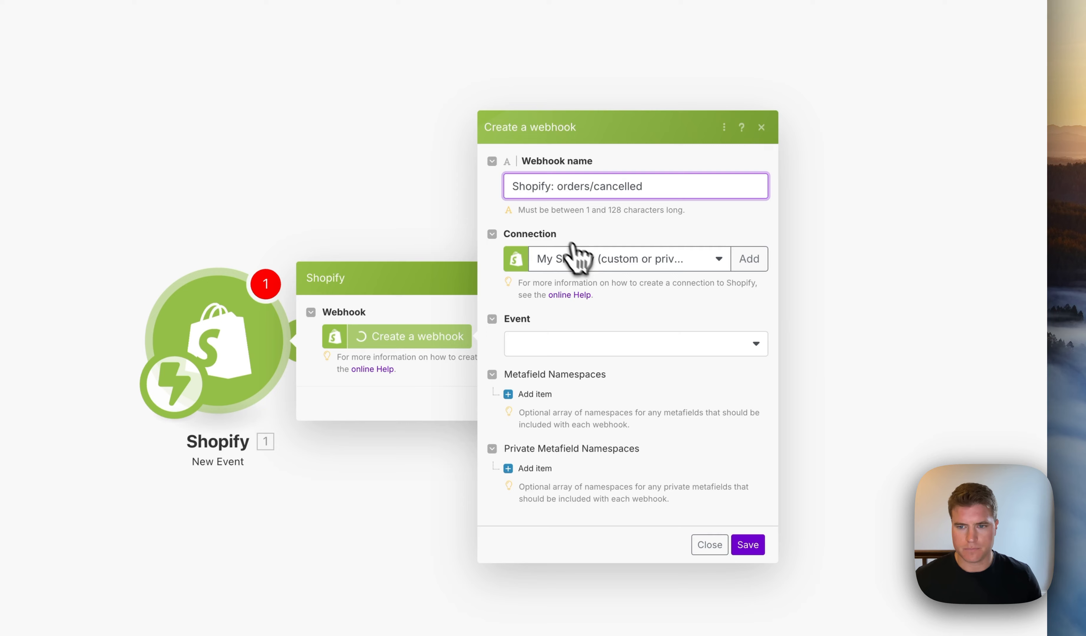
# - Start a new webhook connection of type Shopify (custom or private apps) and paste the copied Admin API access token
pyautogui.click(743, 260)
pyautogui.click(551, 268)
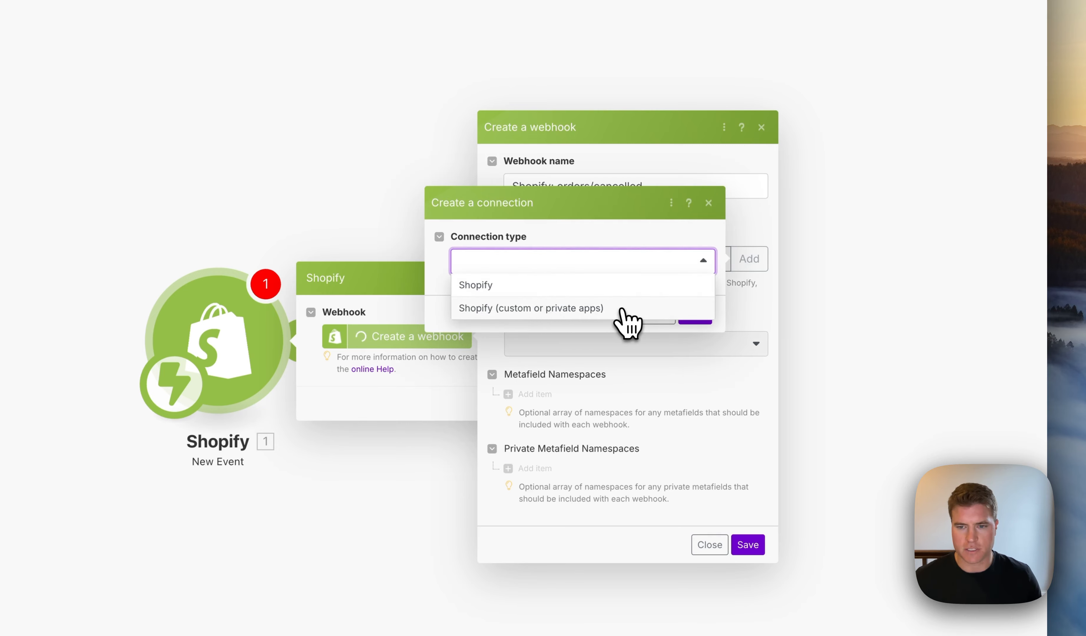
pyautogui.click(622, 310)
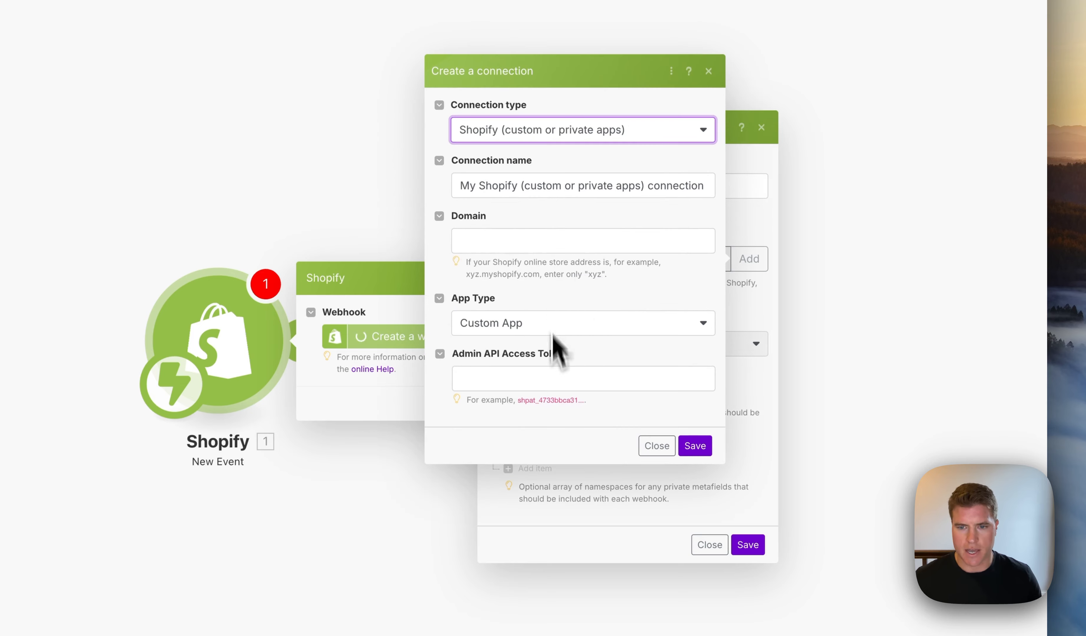
pyautogui.click(556, 378)
pyautogui.press('super+v')
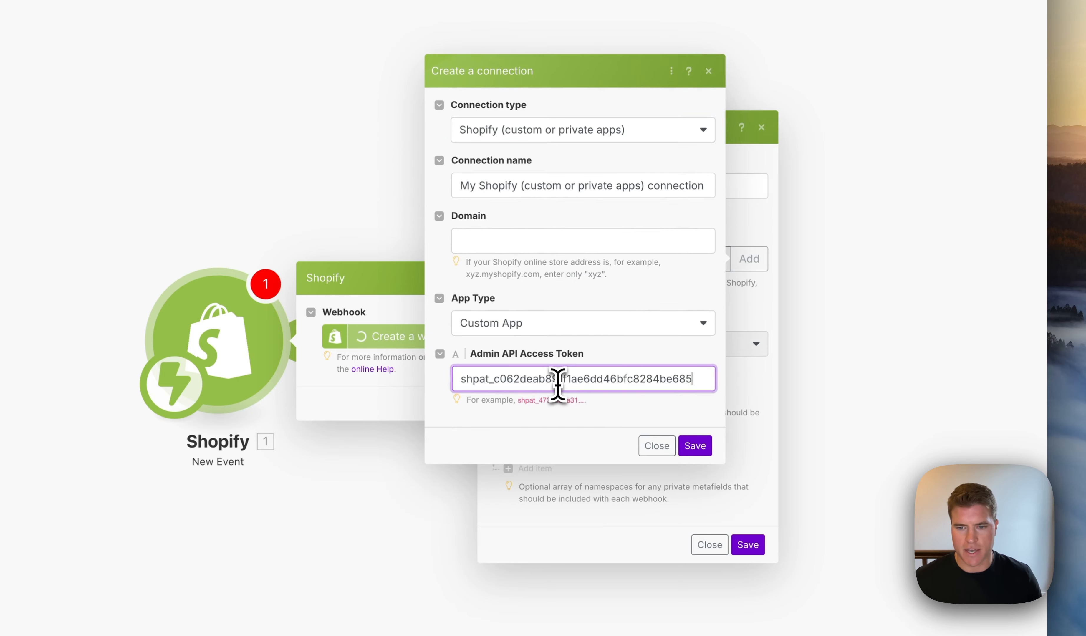
pyautogui.click(633, 433)
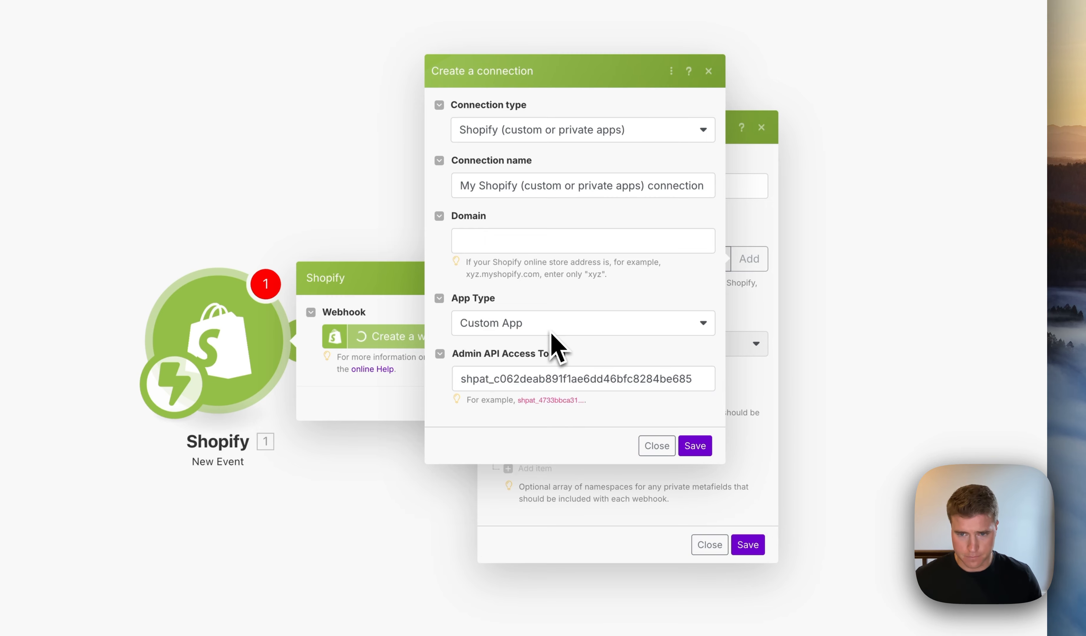
# - Set the connection's domain to shipbob-markets and save the connection
pyautogui.click(533, 241)
pyautogui.write('shi')
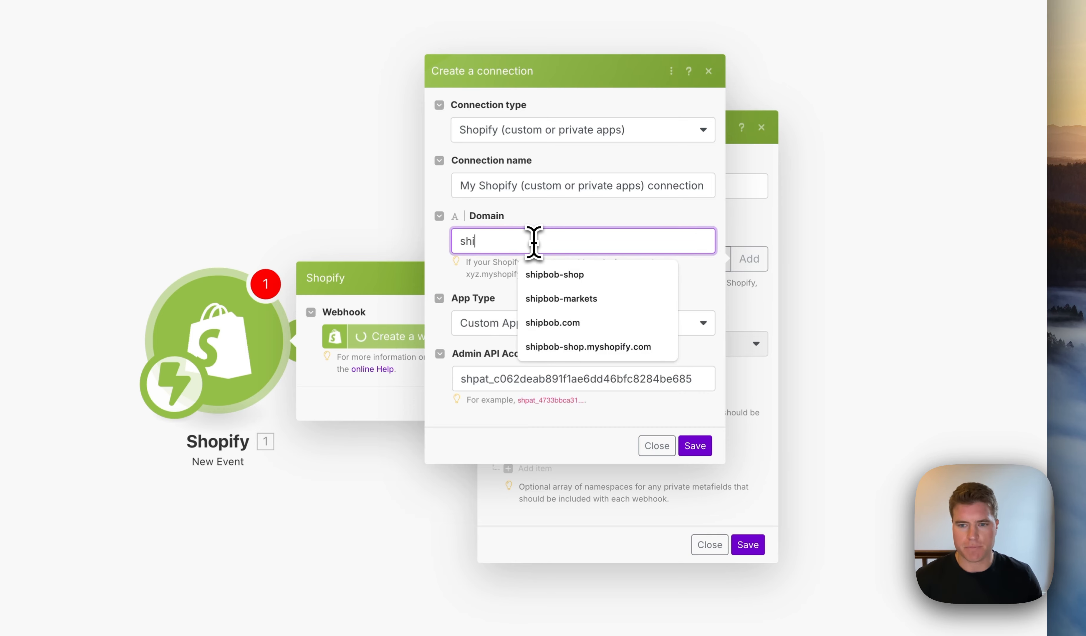
pyautogui.press('Down')
pyautogui.press('Down')
pyautogui.press('Return')
pyautogui.click(622, 280)
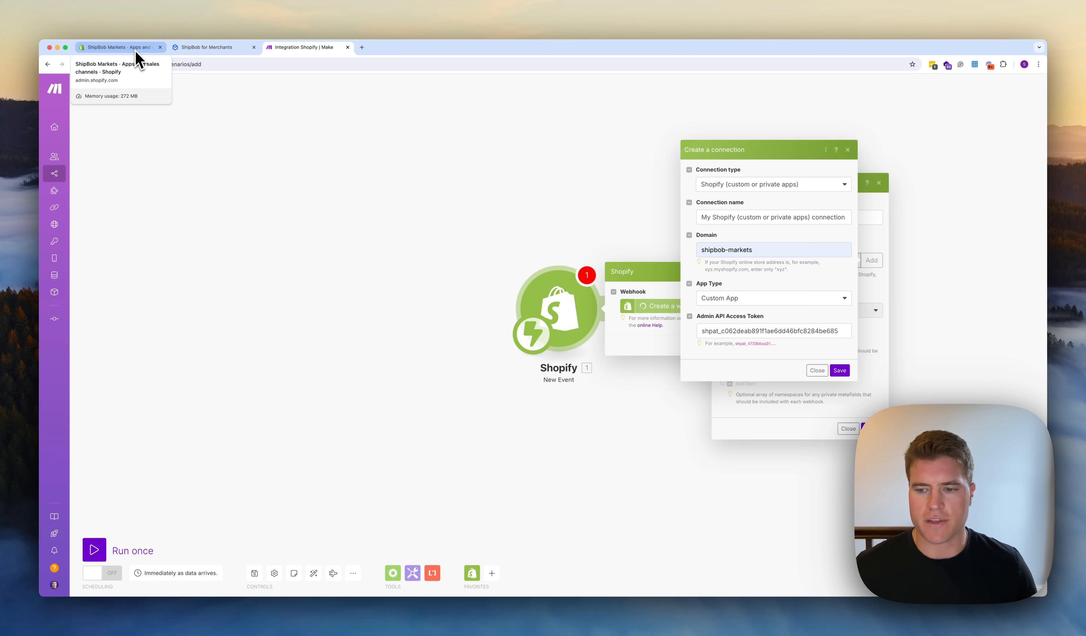
pyautogui.click(840, 371)
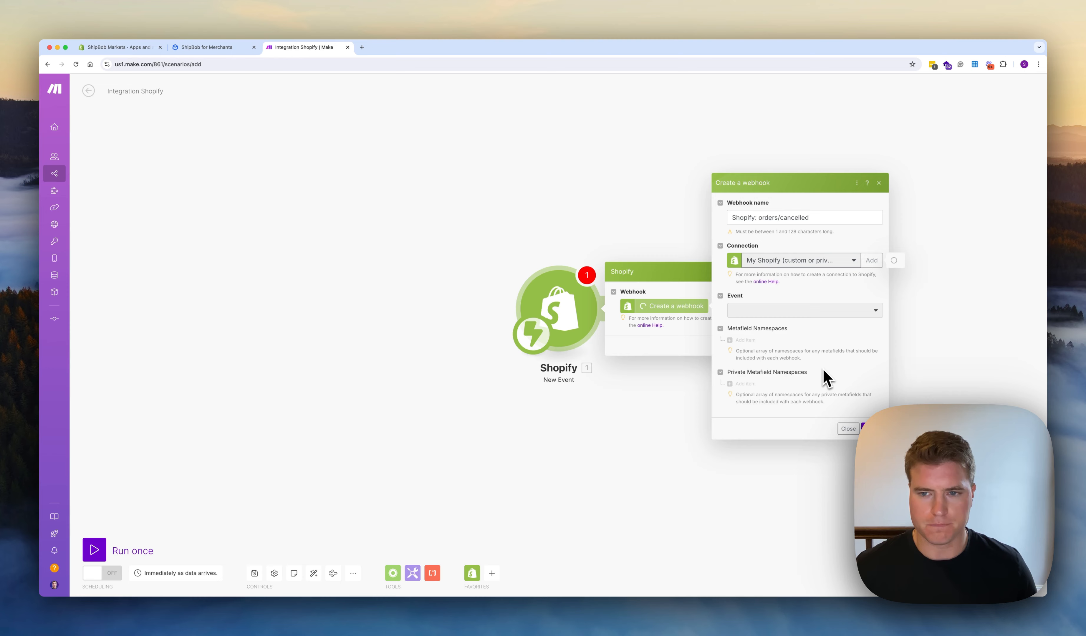
# - Set the webhook's event to orders/cancelled, save the webhook and confirm the Shopify trigger
pyautogui.click(790, 314)
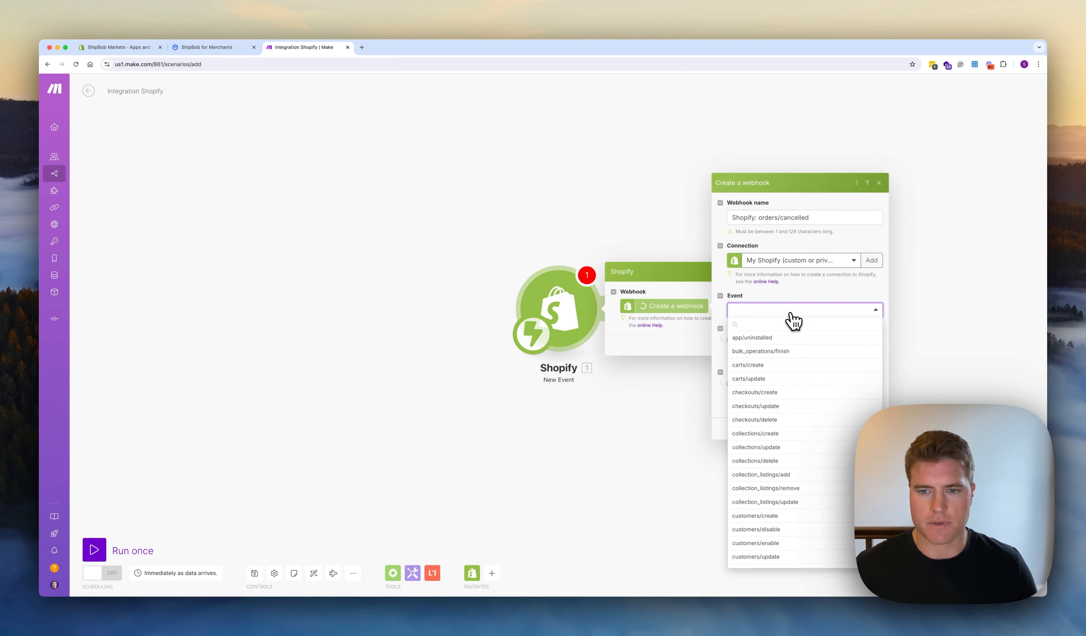
pyautogui.write('orders')
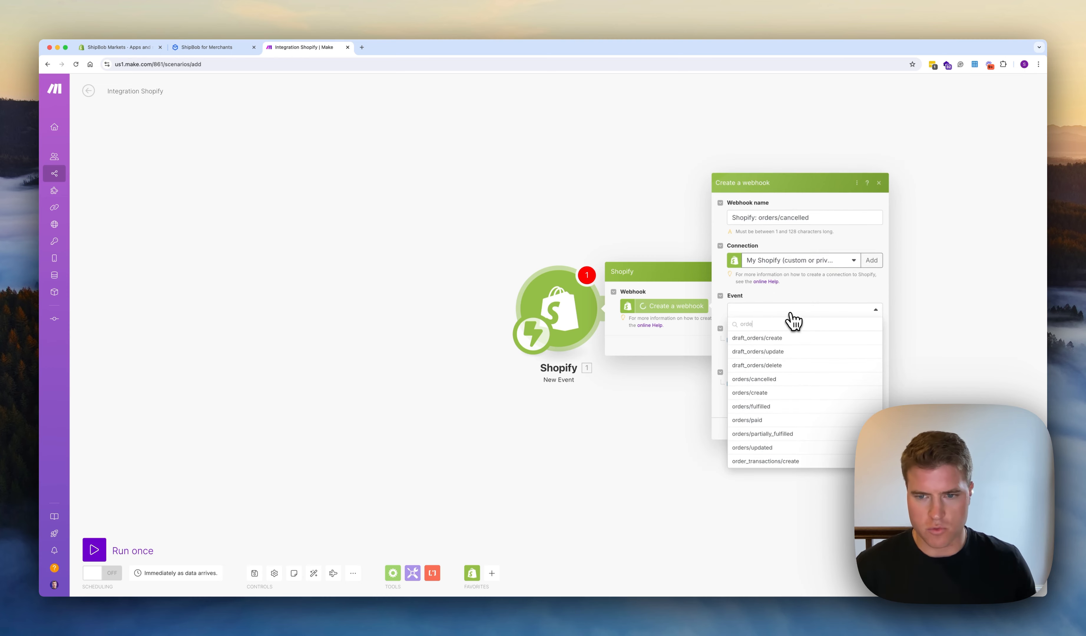
pyautogui.click(797, 380)
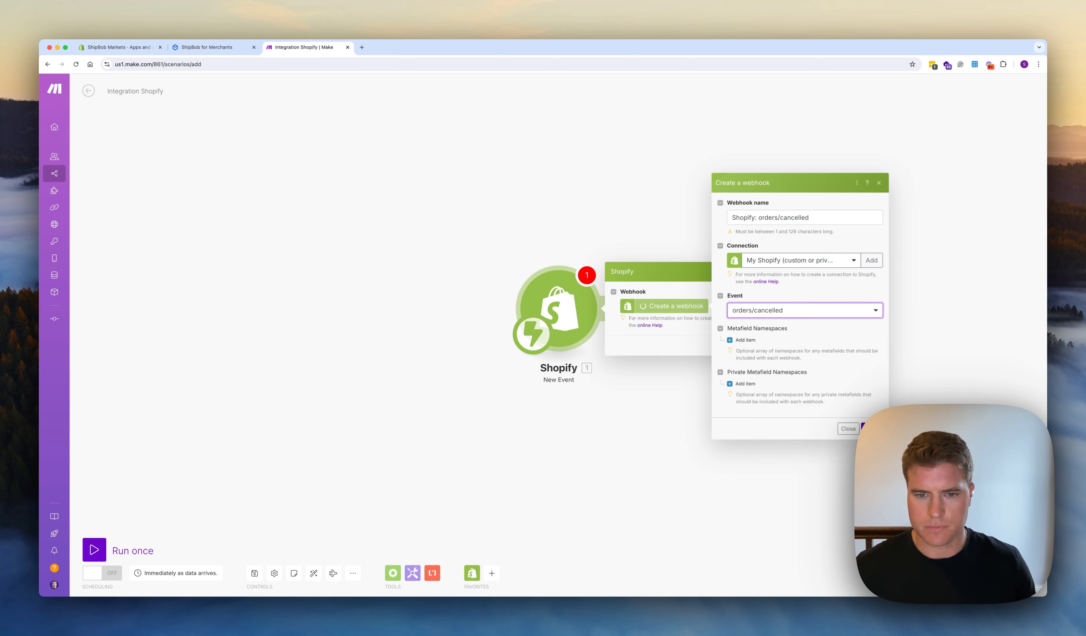
pyautogui.click(870, 429)
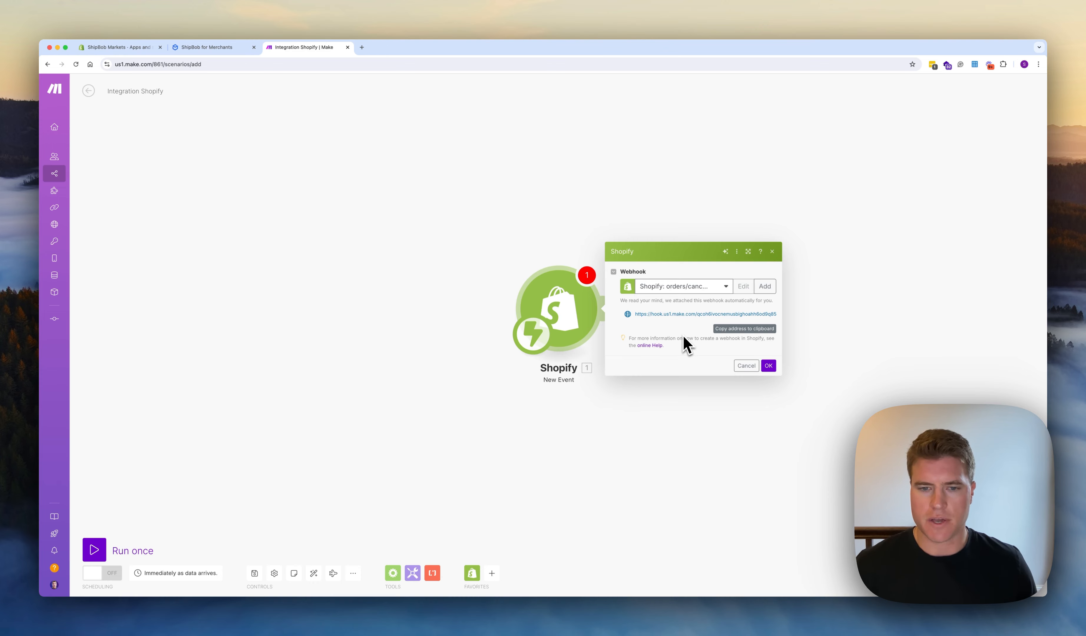
pyautogui.click(769, 367)
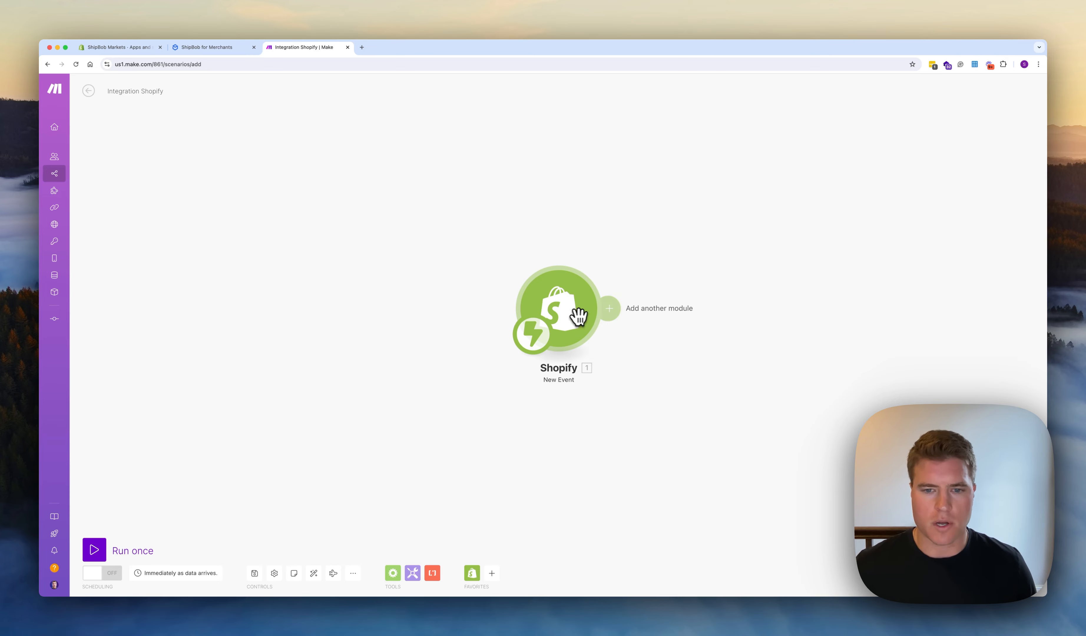
# - Add an HTTP Make a request module after the Shopify trigger and set evaluating all states as errors to No
pyautogui.click(610, 308)
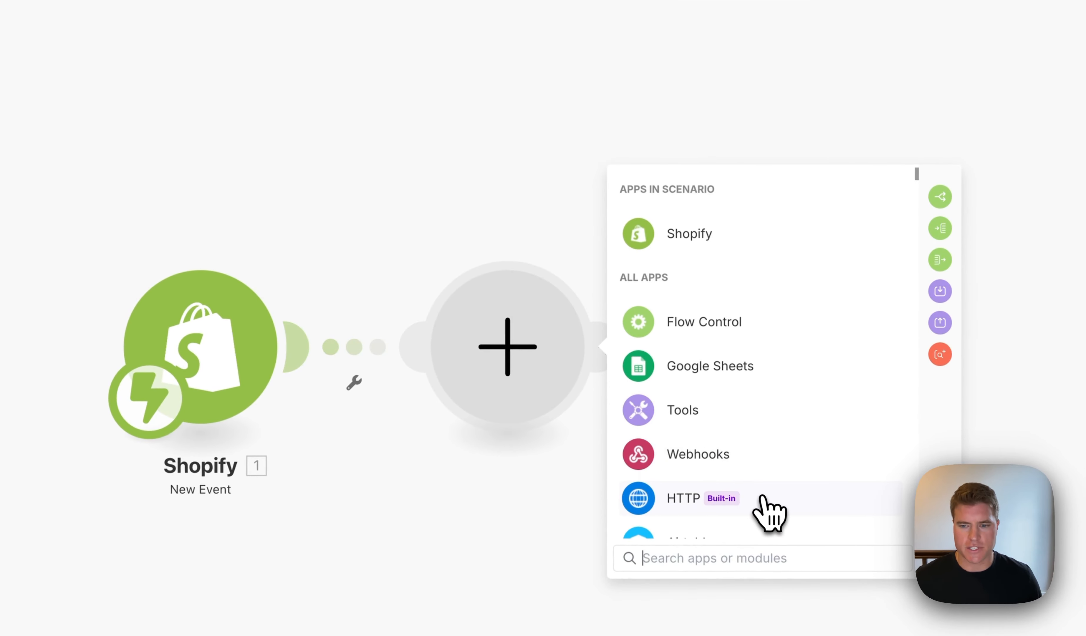
pyautogui.click(764, 498)
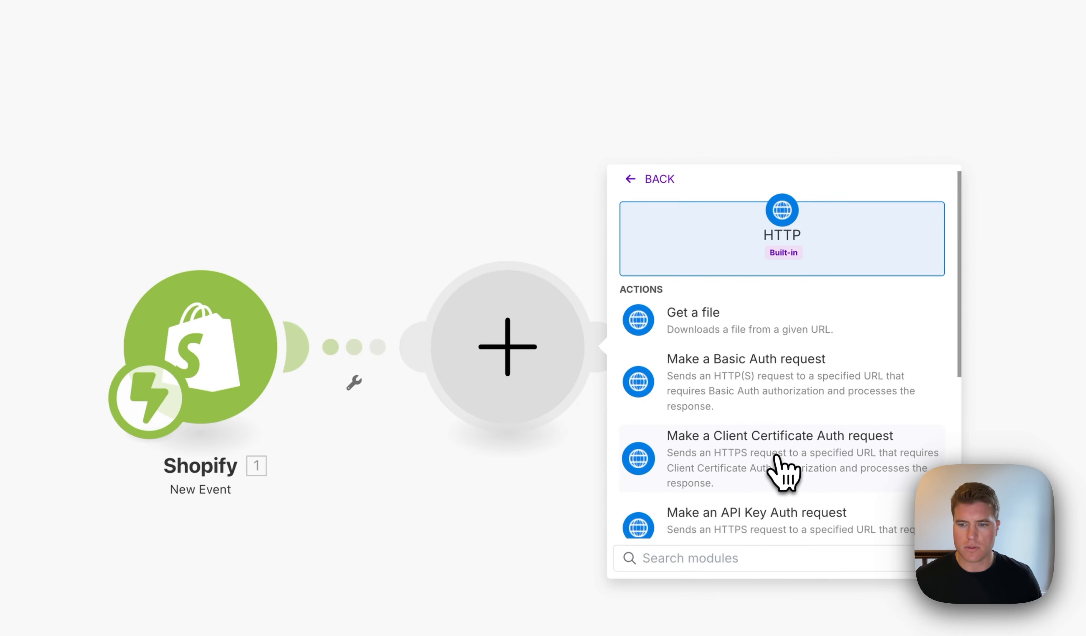
pyautogui.scroll(-3, 780, 464)
pyautogui.scroll(-3, 780, 463)
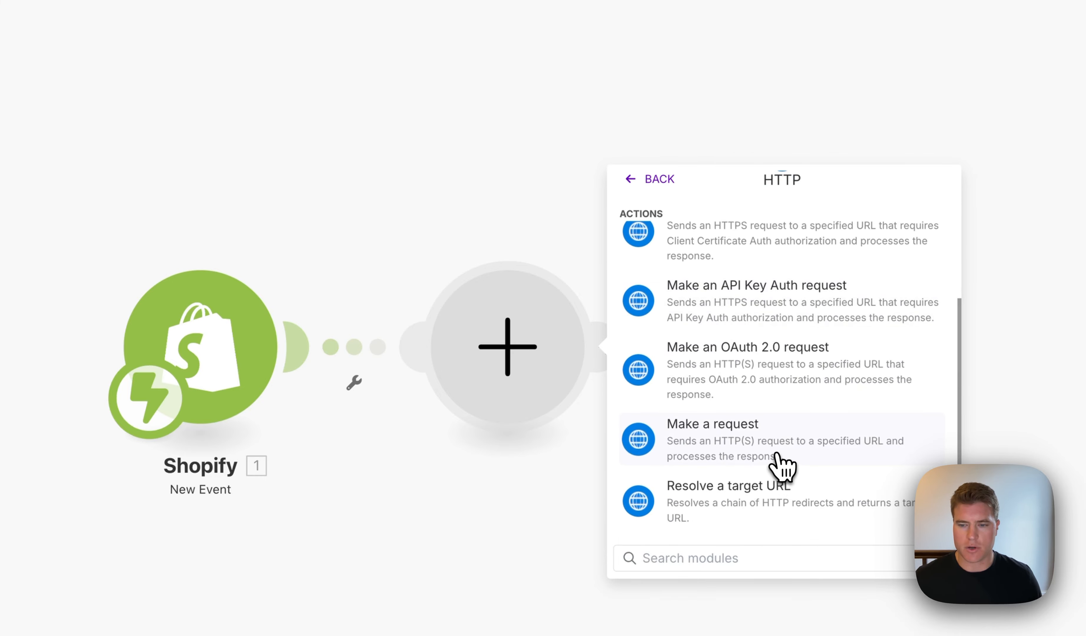
pyautogui.click(783, 470)
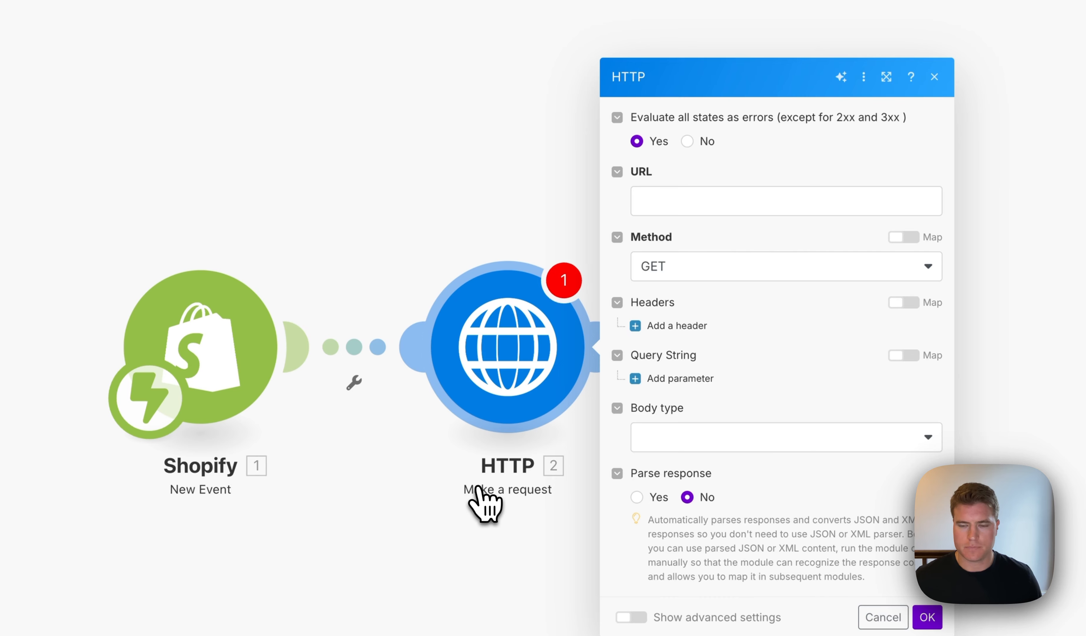
pyautogui.click(687, 141)
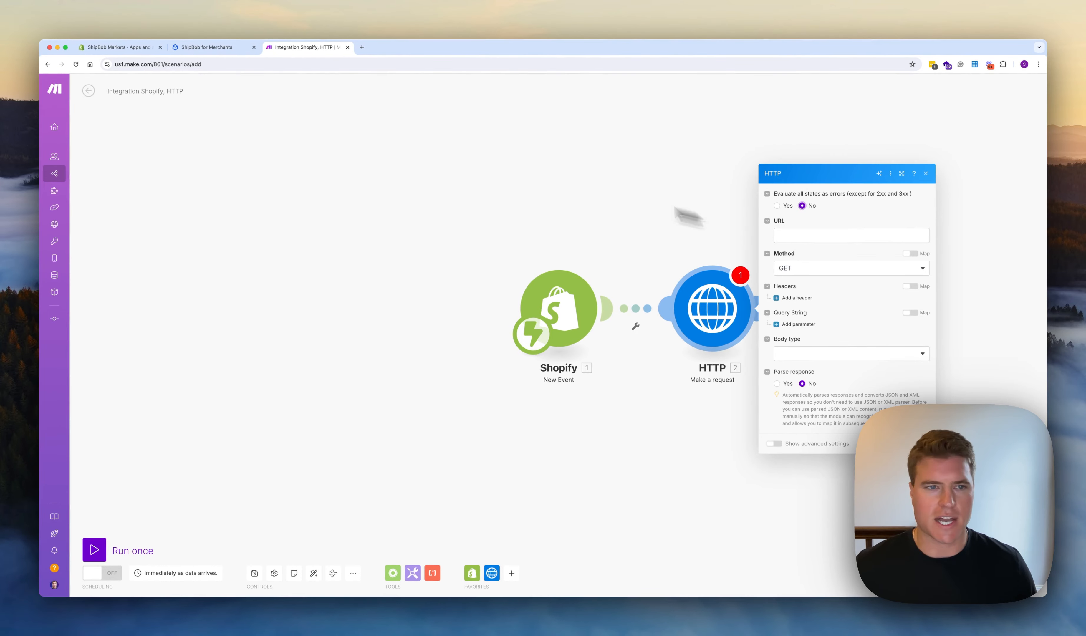
# - Open developer.shipbob.com in a new browser tab and expand the Orders section of its API reference
pyautogui.click(362, 48)
pyautogui.write('dev')
pyautogui.press('Return')
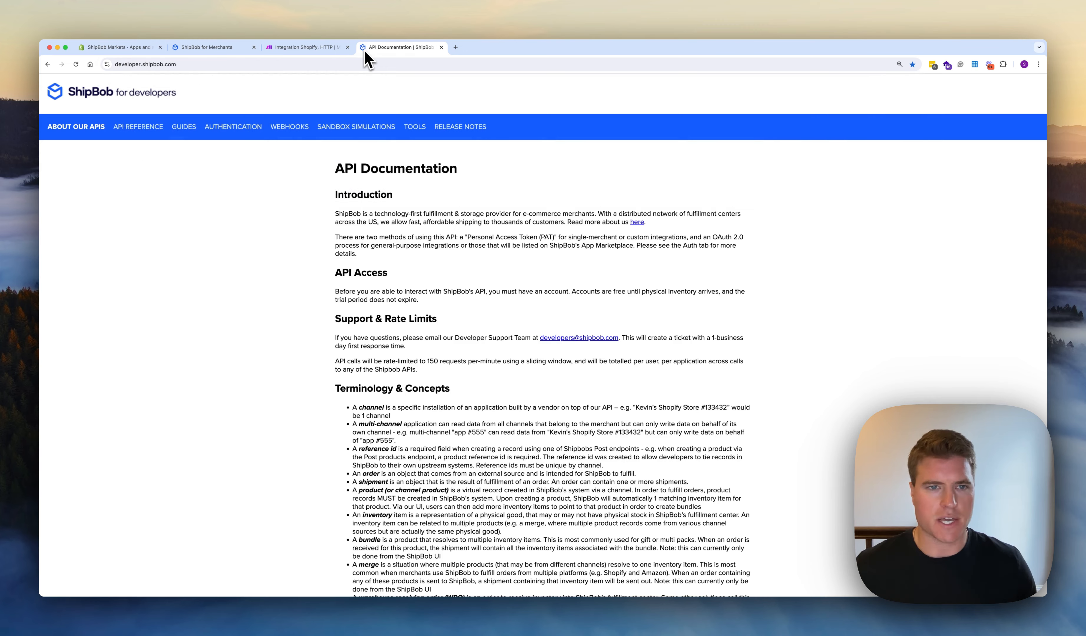
pyautogui.click(148, 127)
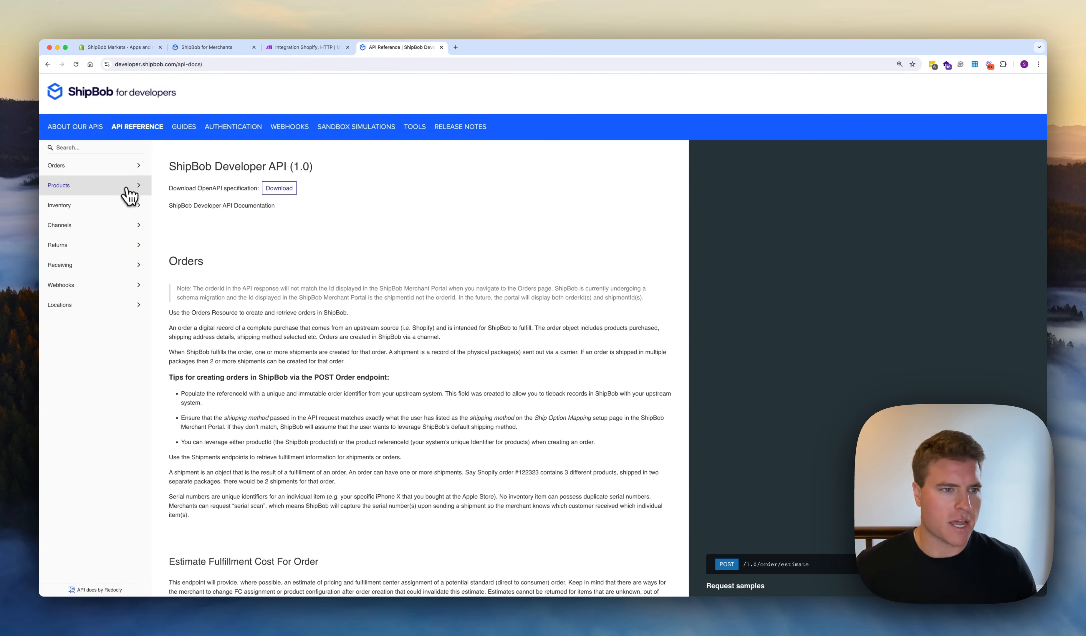
pyautogui.click(125, 168)
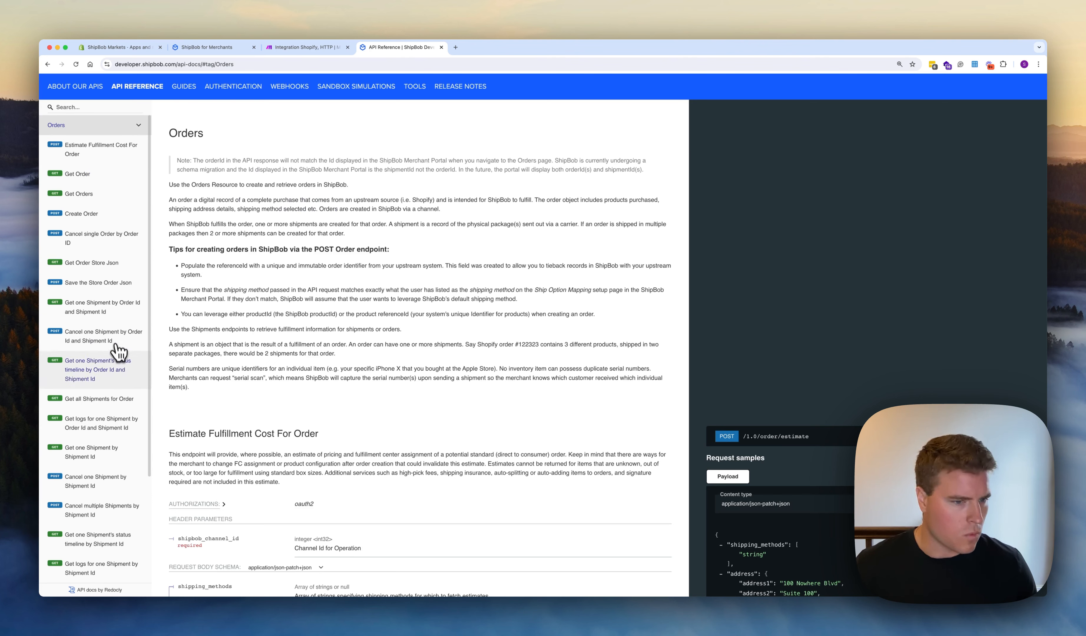
# - Copy the full request URL of the Cancel one Shipment by Shipment Id endpoint
pyautogui.click(107, 481)
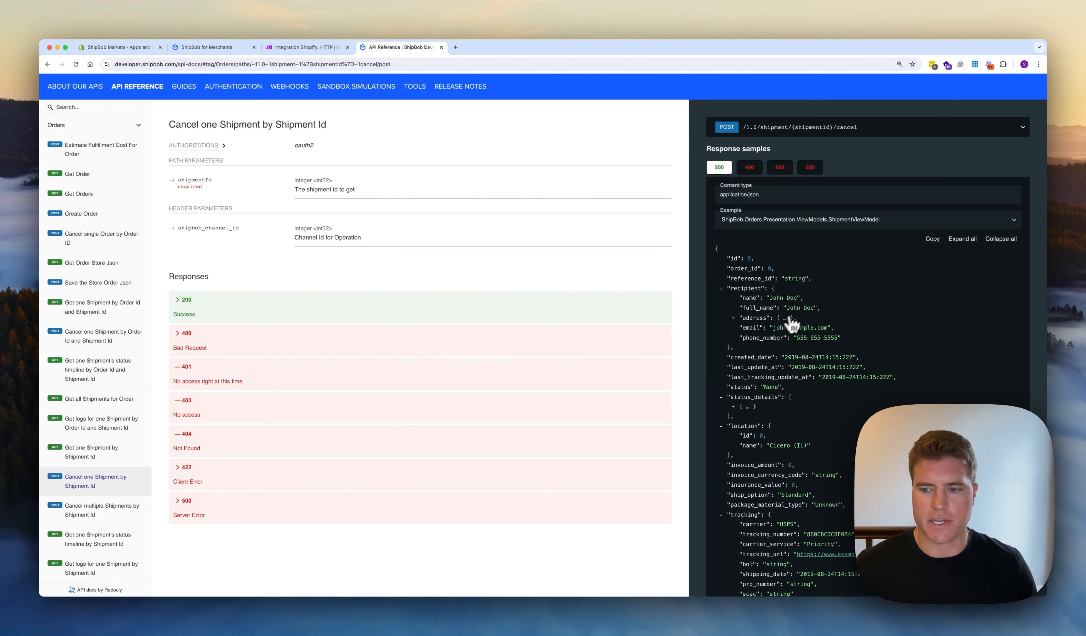
pyautogui.click(822, 131)
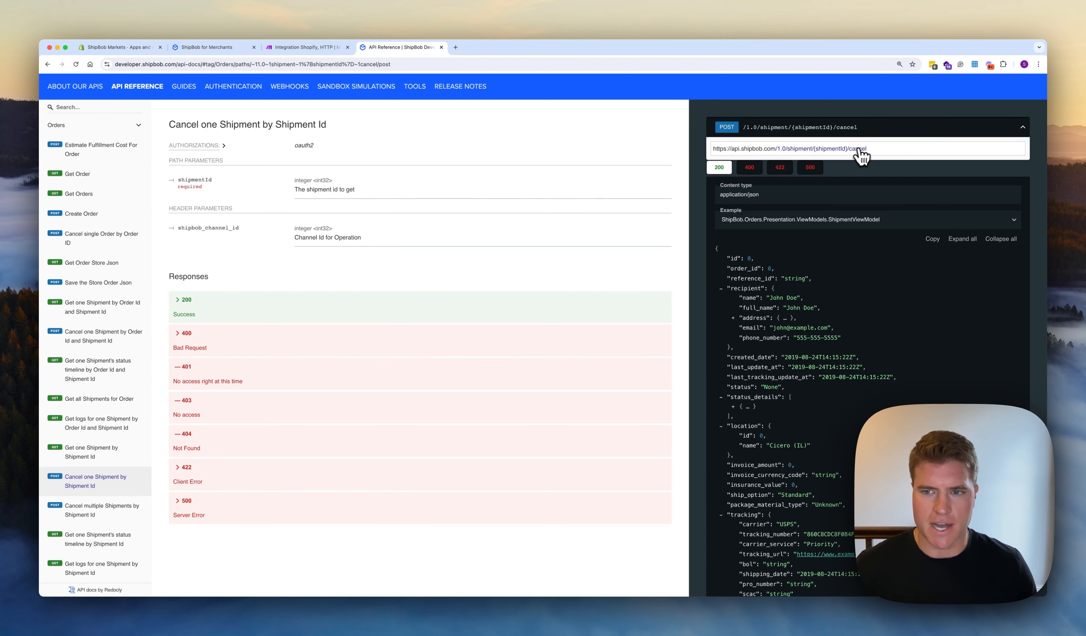
pyautogui.click(871, 148)
pyautogui.press('super+c')
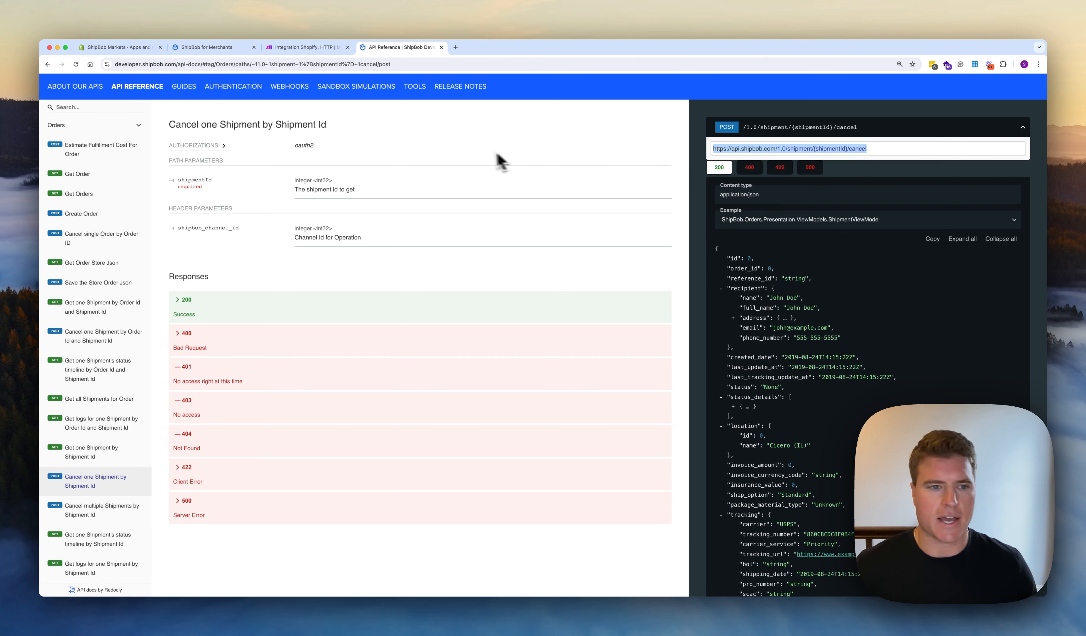
# - Back in Make, paste the copied cancel-shipment URL into the HTTP request and set its method to POST
pyautogui.click(325, 51)
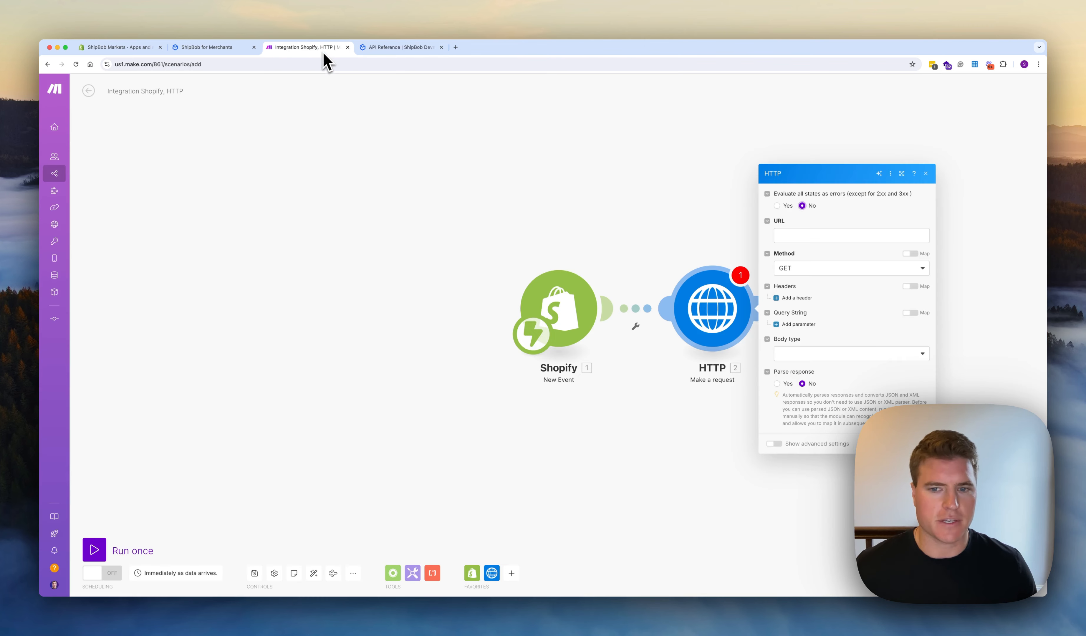
pyautogui.click(853, 233)
pyautogui.press('super+v')
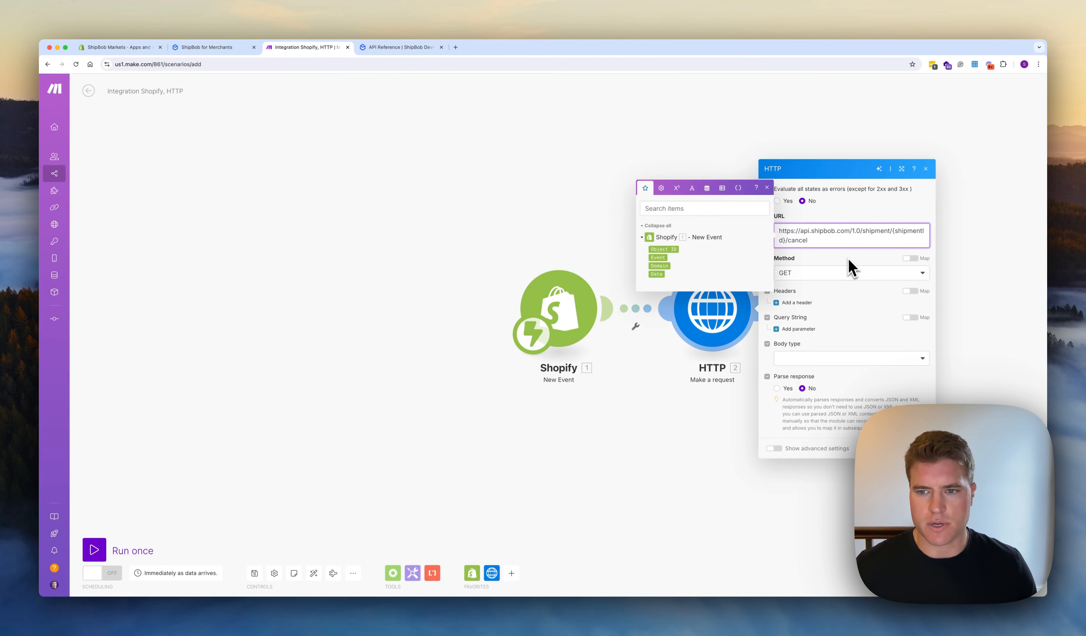
pyautogui.click(850, 259)
pyautogui.moveTo(787, 240); pyautogui.dragTo(890, 231)
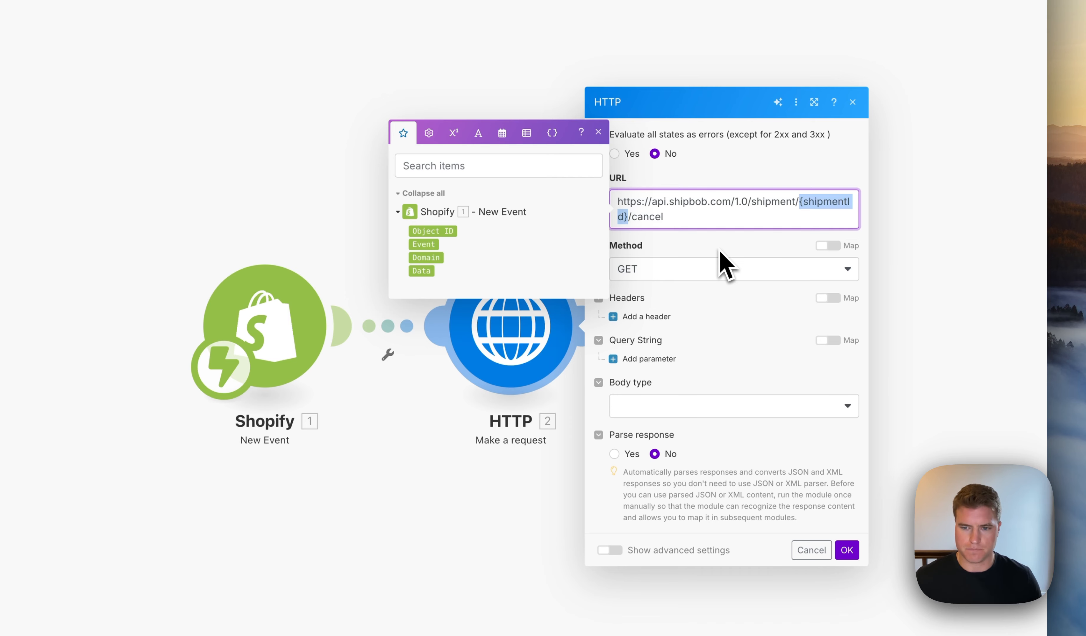
pyautogui.click(712, 265)
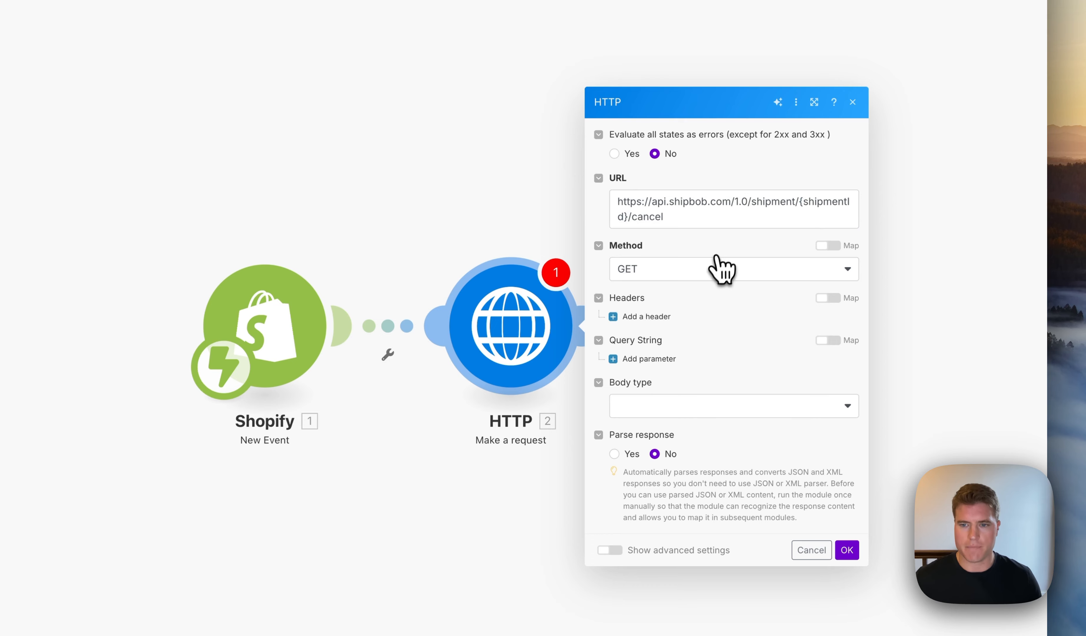
pyautogui.click(711, 272)
pyautogui.click(706, 336)
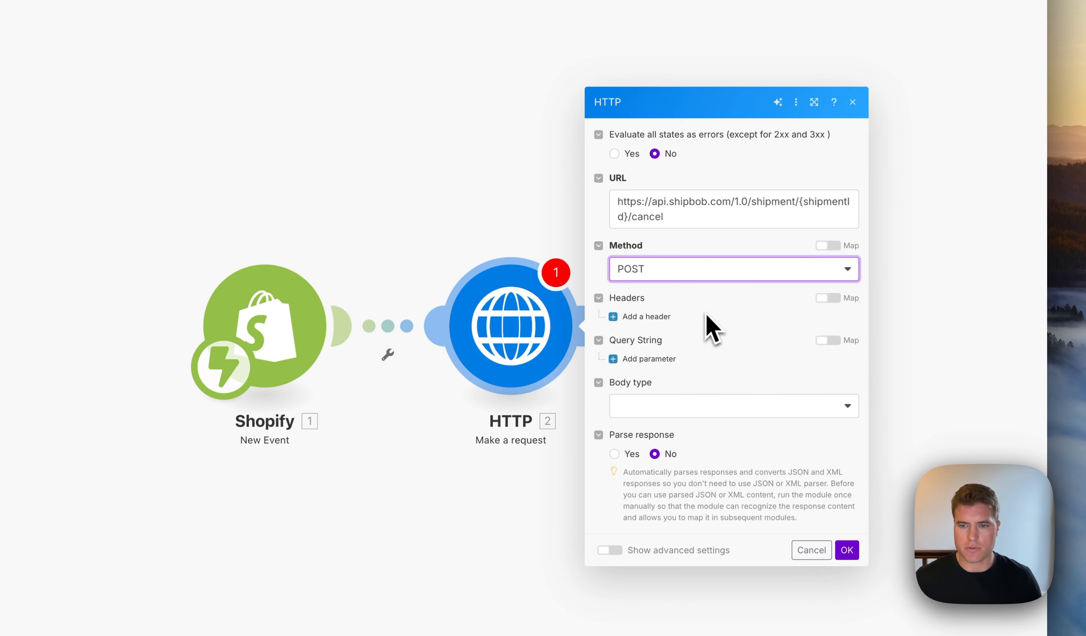
# - Add an Authorization header to the HTTP request and begin its value with Bearer
pyautogui.click(656, 317)
pyautogui.click(674, 292)
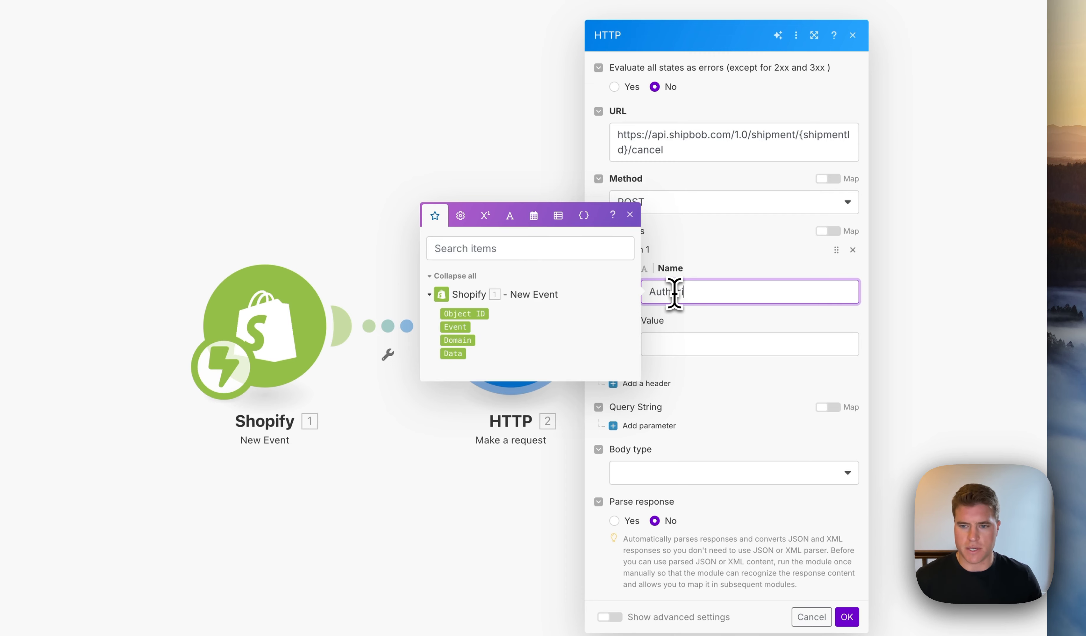
pyautogui.press('Tab')
pyautogui.write('Bearer')
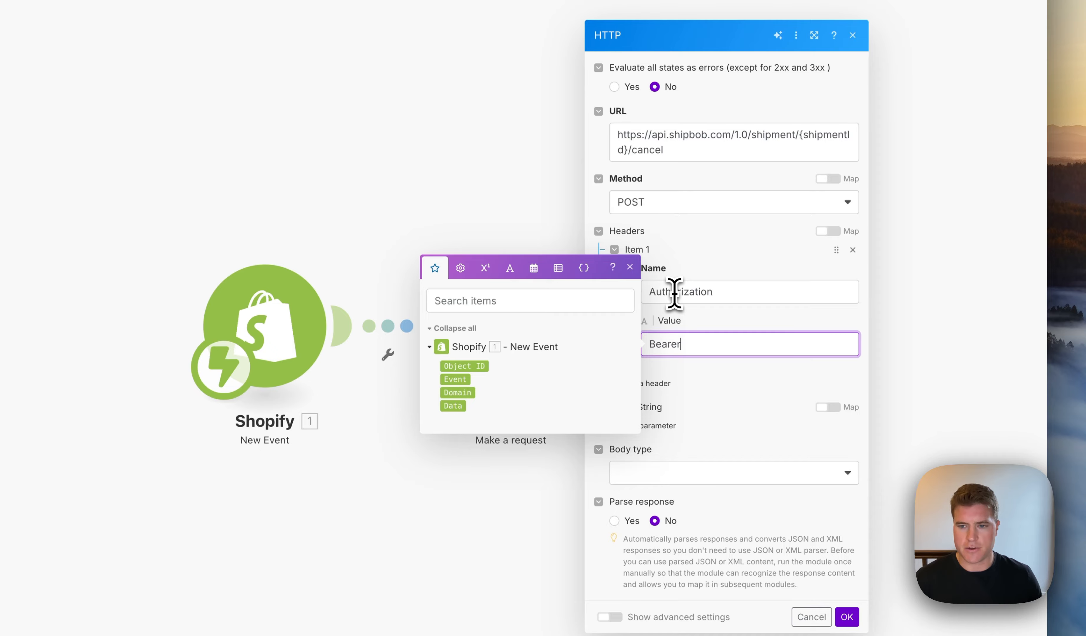
pyautogui.click(698, 375)
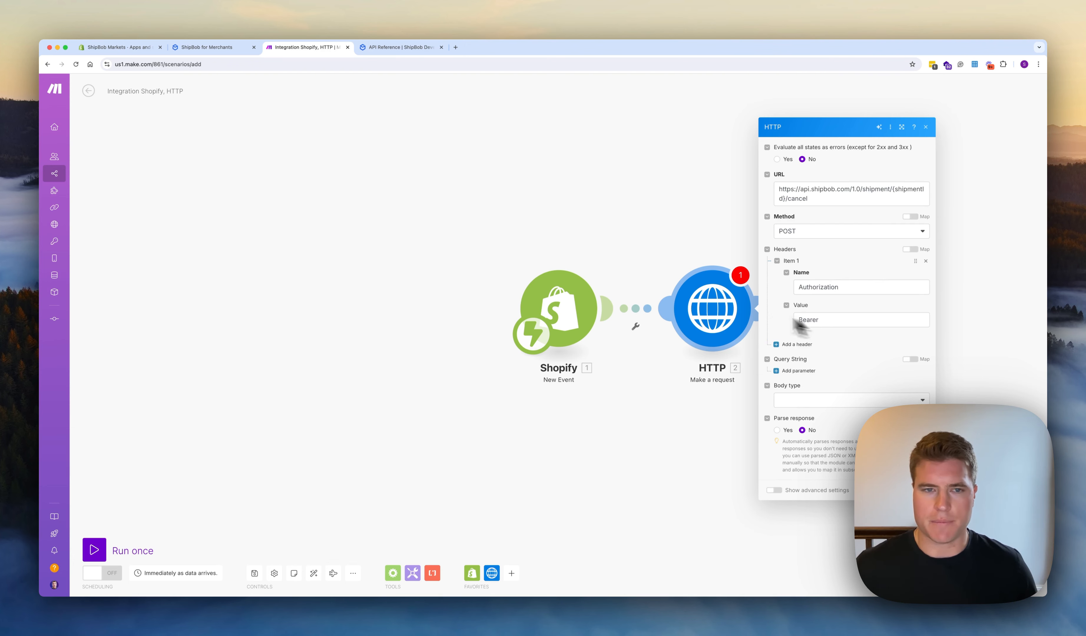
# - Switch to the ShipBob merchant dashboard and open the API Tokens page under Integrations
pyautogui.click(225, 59)
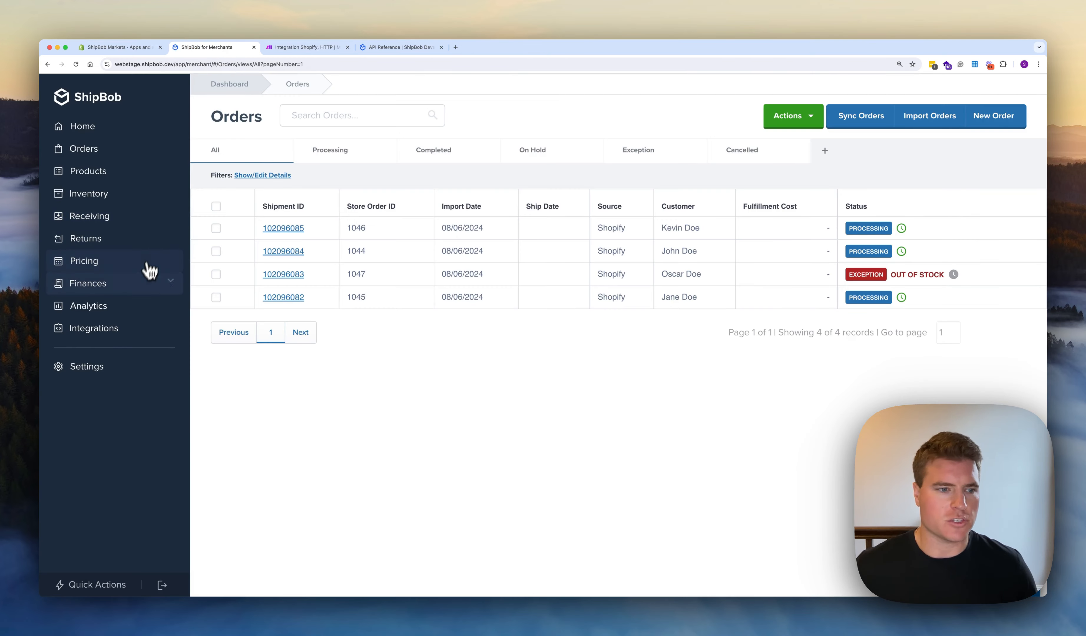
pyautogui.click(135, 328)
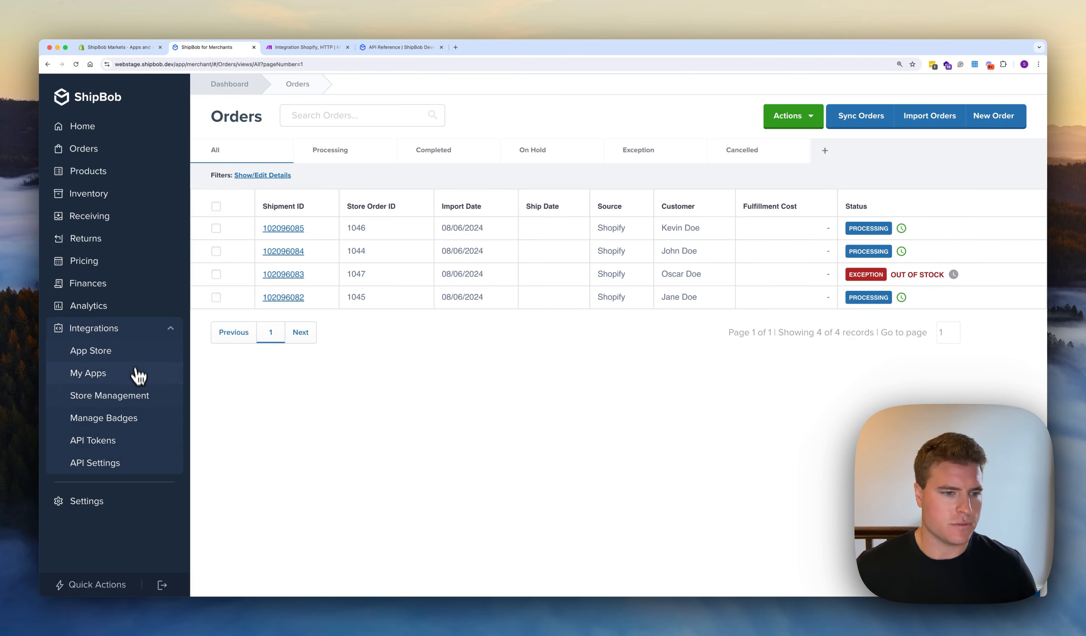
pyautogui.click(138, 439)
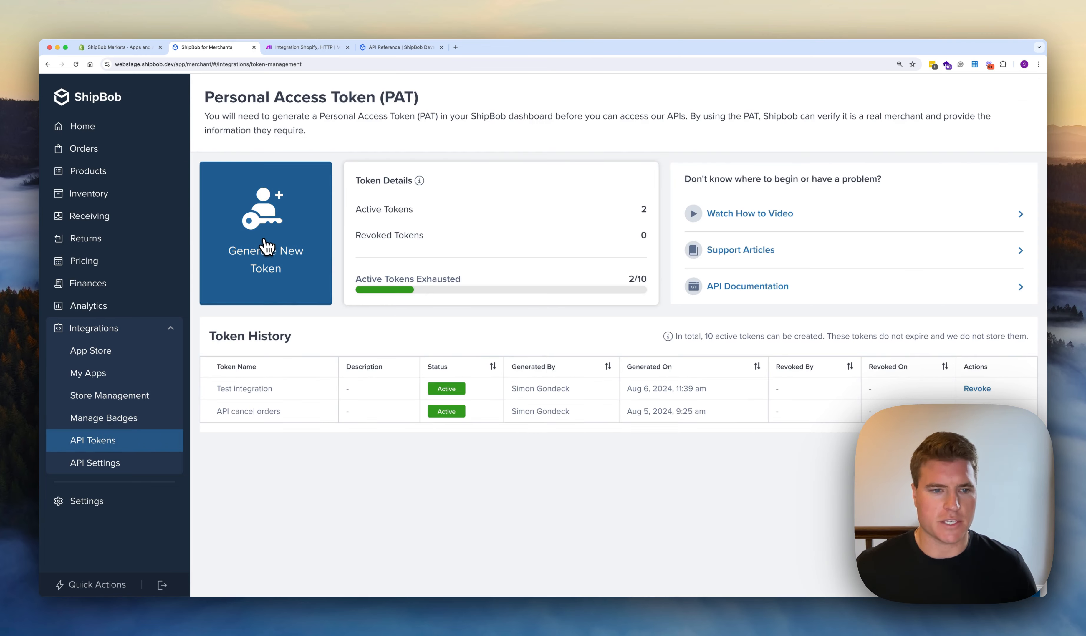
# - Generate a personal access token named "Demo: cancellation flow", copy it, and close the token window
pyautogui.click(268, 247)
pyautogui.click(903, 152)
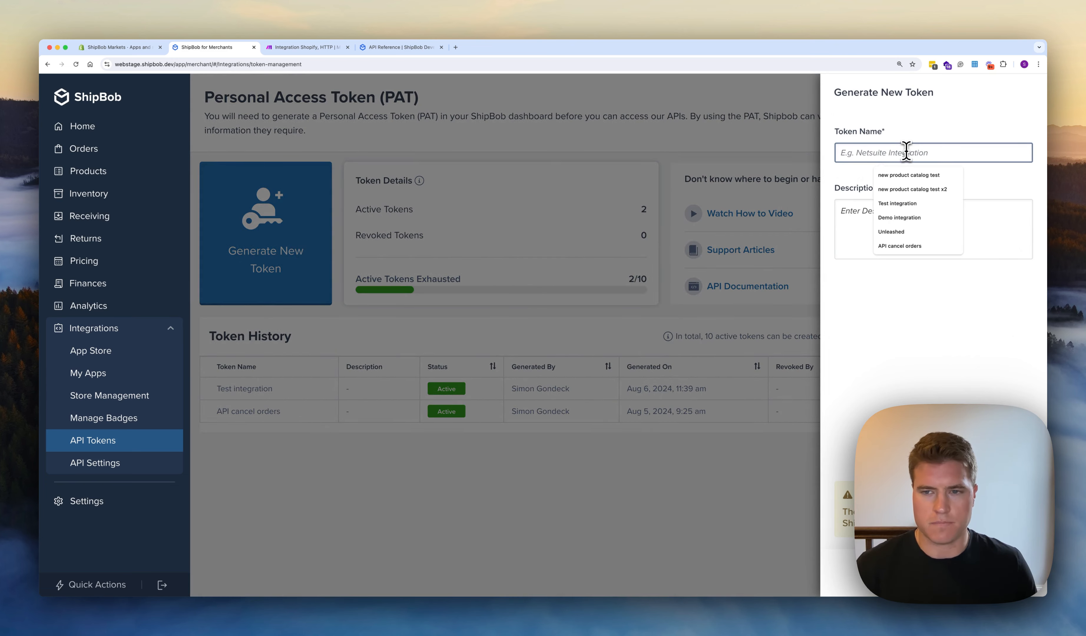
pyautogui.write('Demo: cancellation flow')
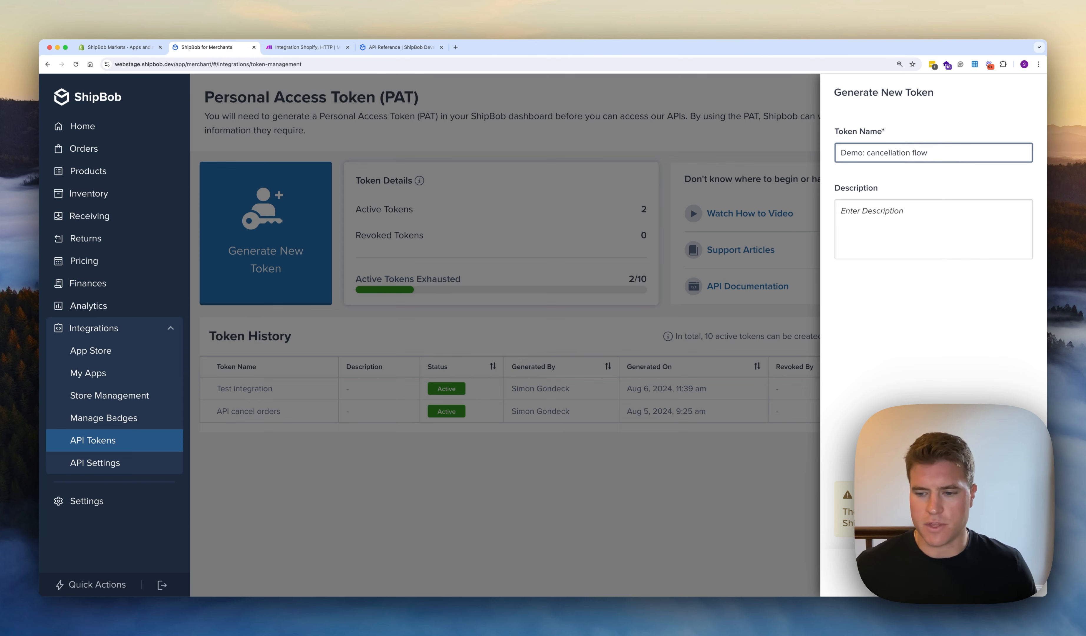
pyautogui.press('Return')
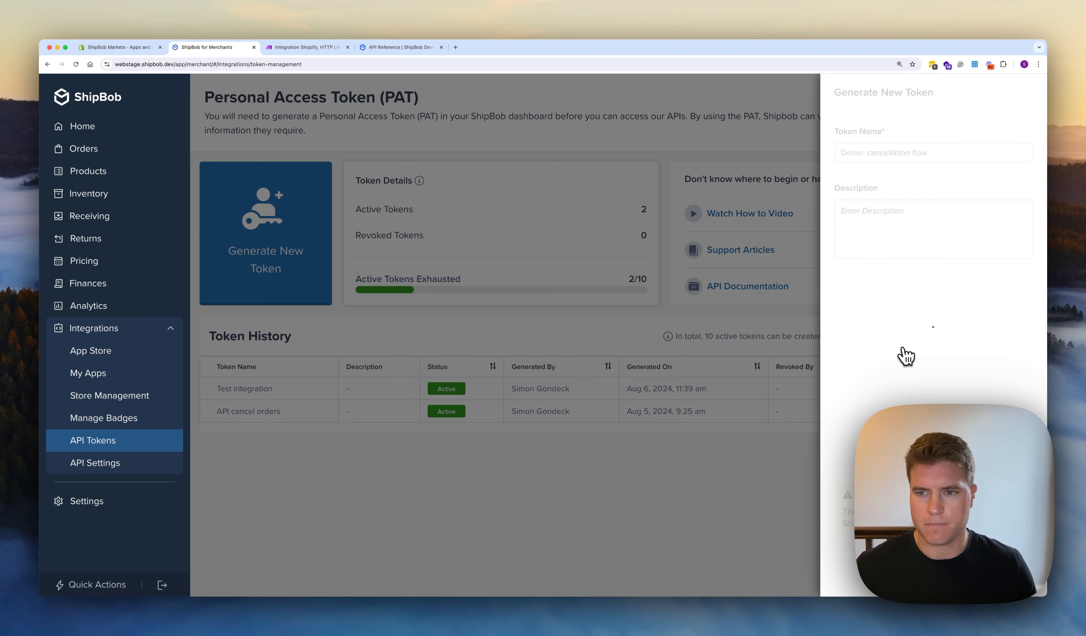
pyautogui.click(1003, 256)
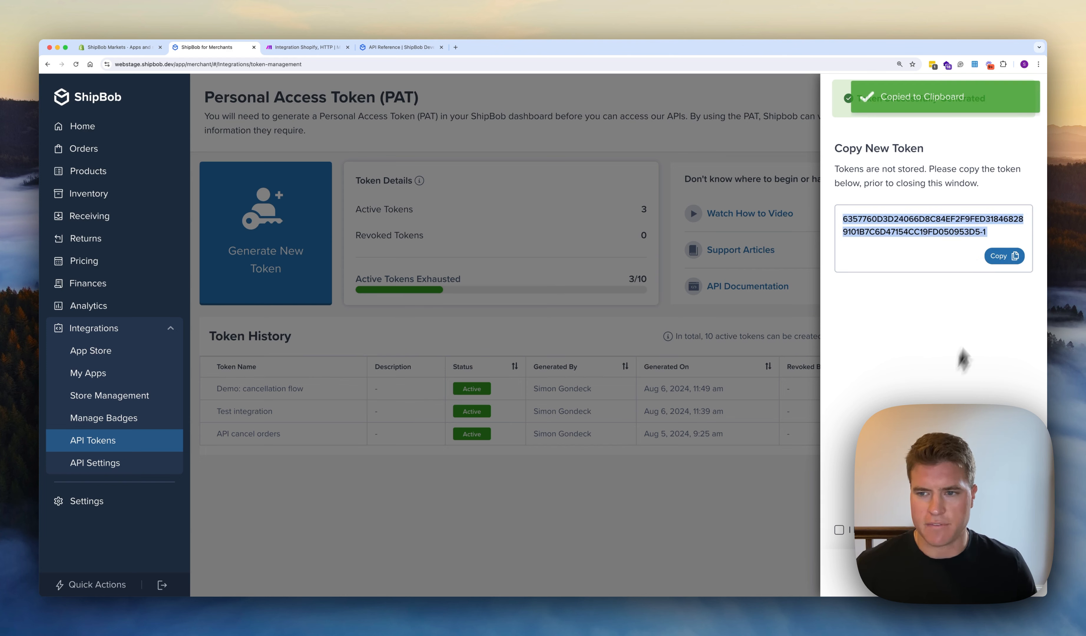
pyautogui.click(1003, 257)
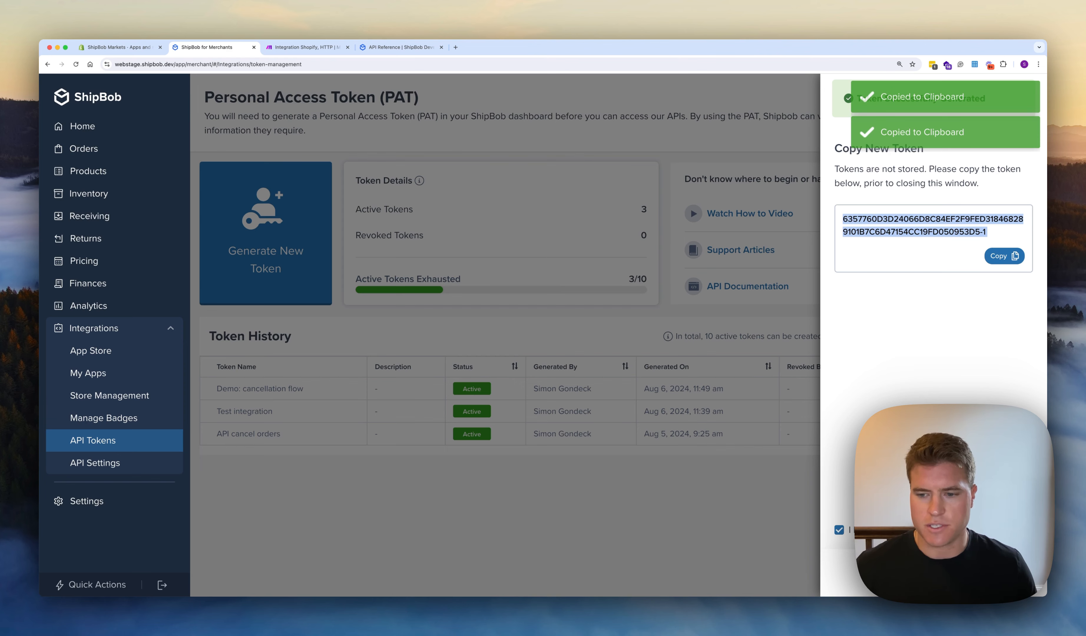
pyautogui.click(1000, 573)
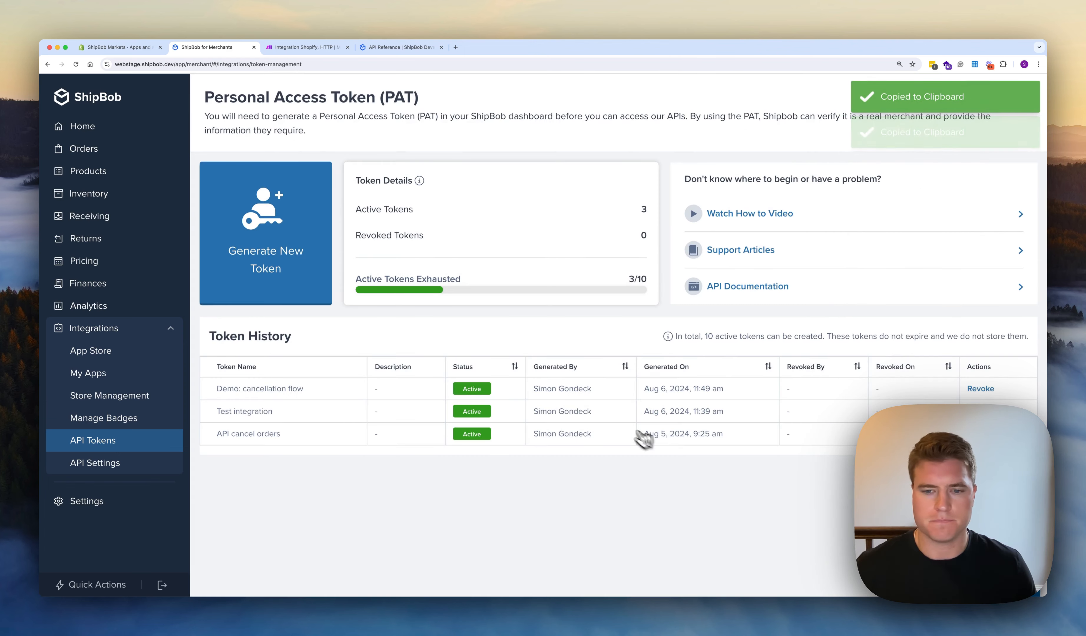
# - Back in Make, close the HTTP settings, clone the HTTP module, and make the separate copy the scenario's starting module
pyautogui.click(314, 48)
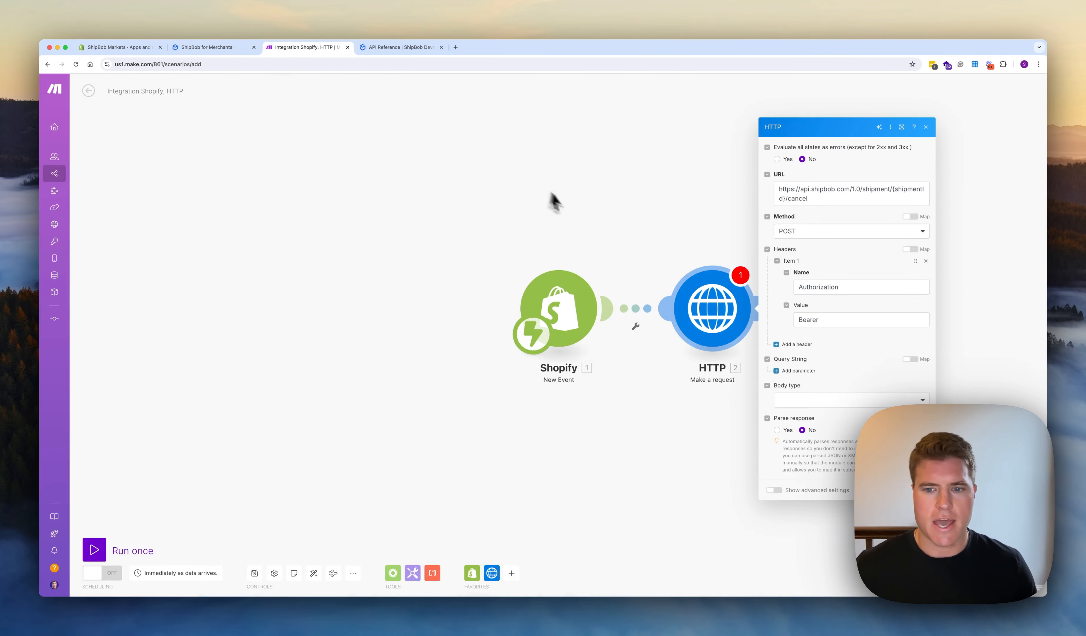
pyautogui.click(639, 227)
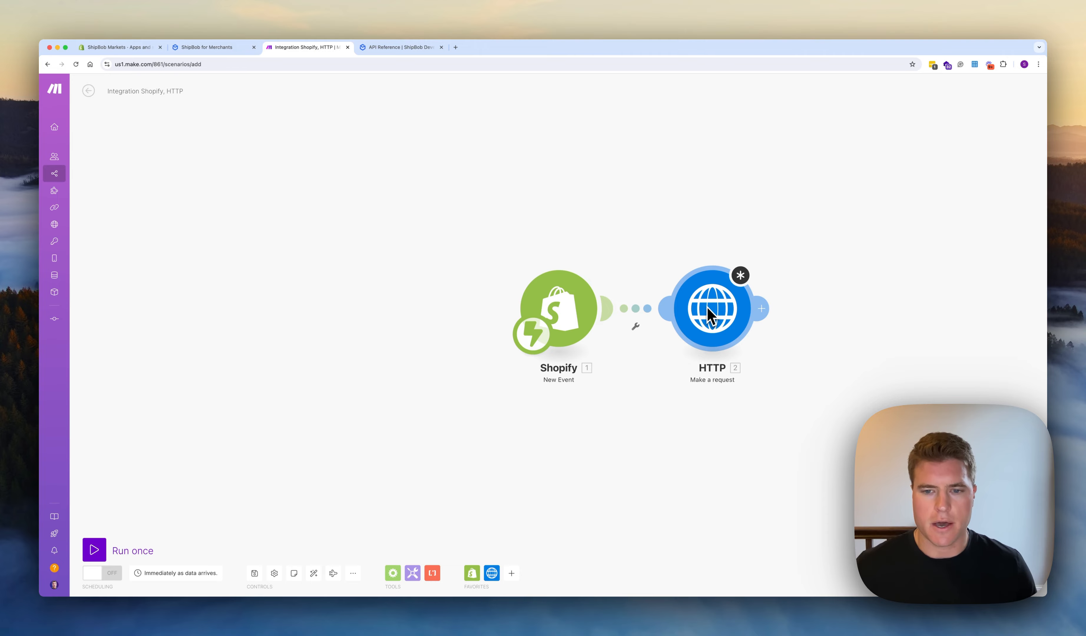
pyautogui.rightClick(693, 319)
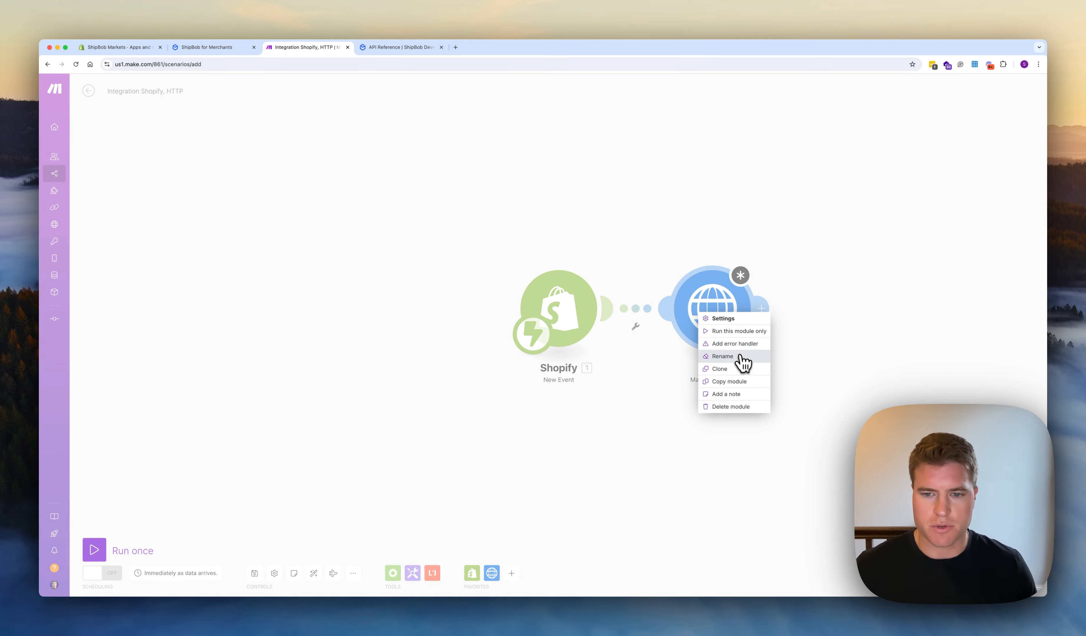
pyautogui.click(743, 370)
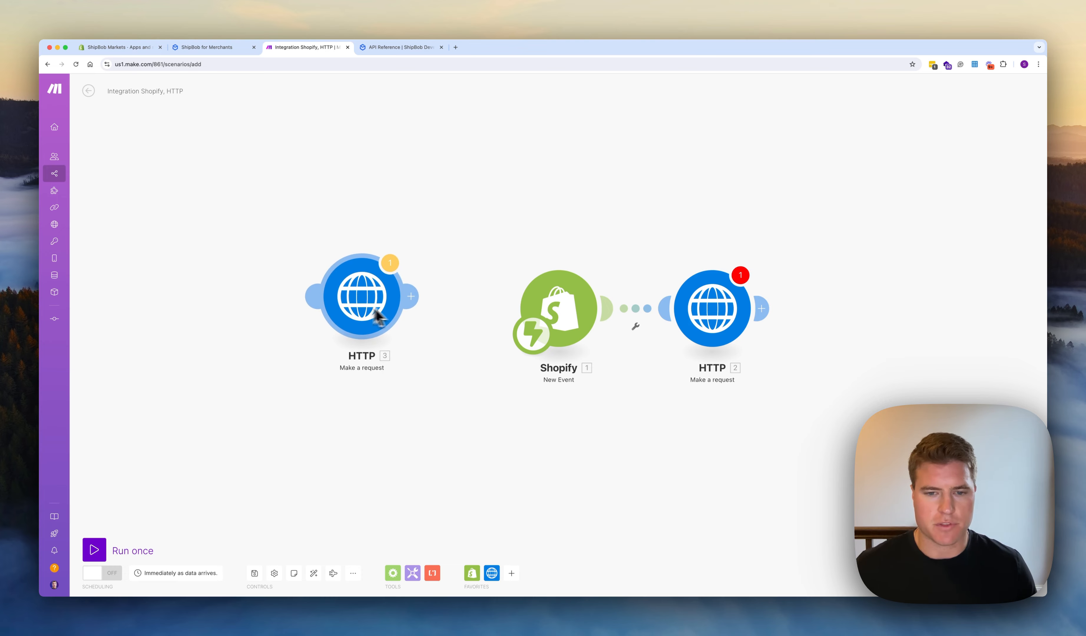
pyautogui.click(375, 334)
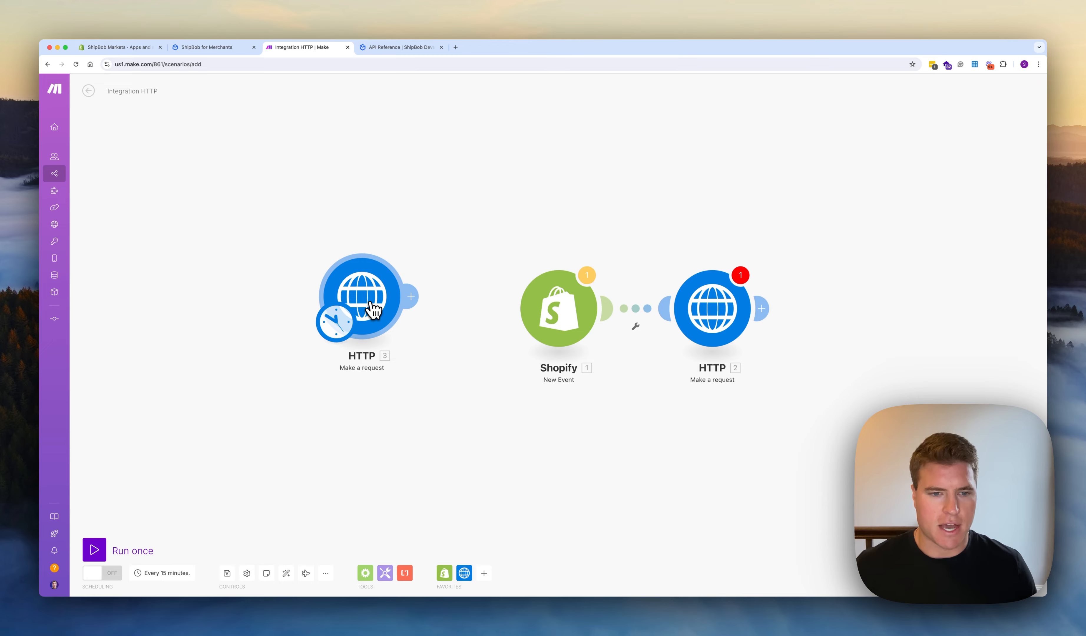
# - Rename the separate starting HTTP module to "Get channel"
pyautogui.rightClick(373, 309)
pyautogui.click(385, 364)
pyautogui.write('Ge')
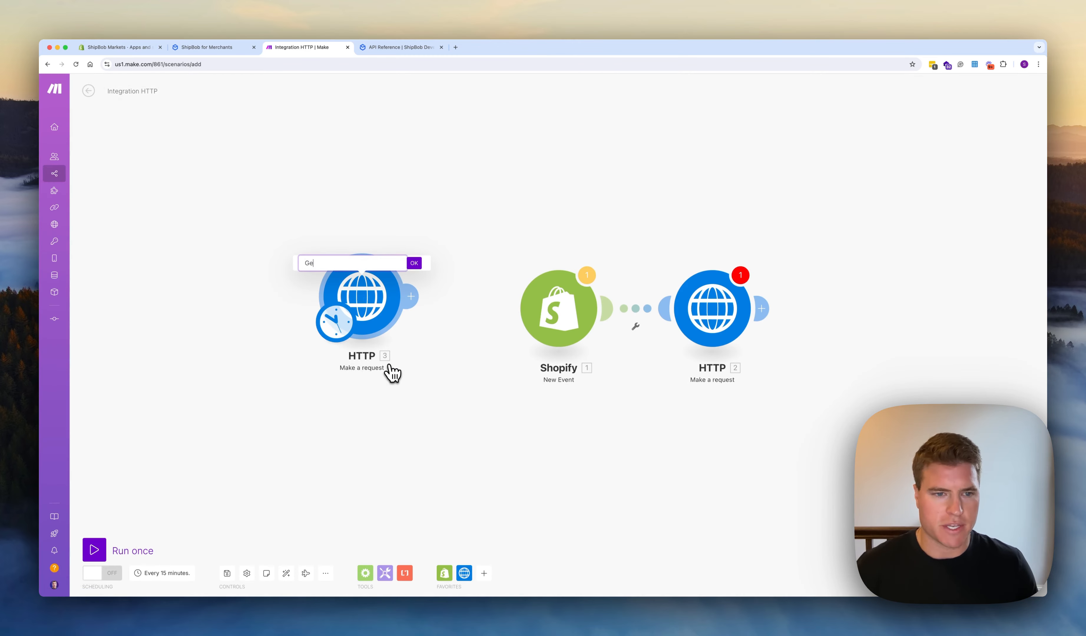
pyautogui.write('t channel')
pyautogui.press('Return')
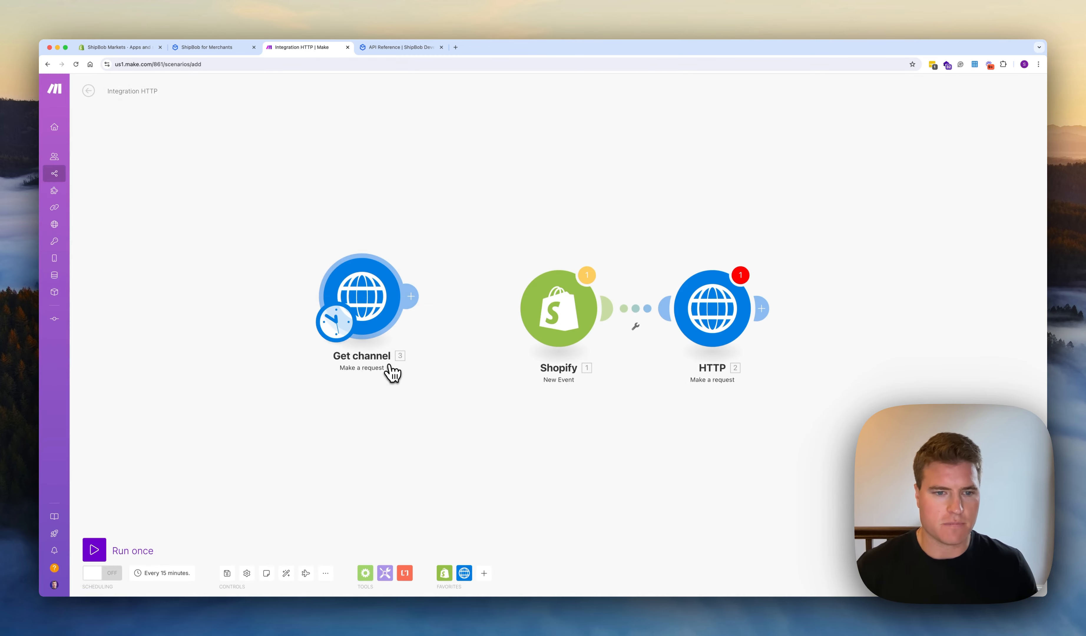
pyautogui.click(377, 314)
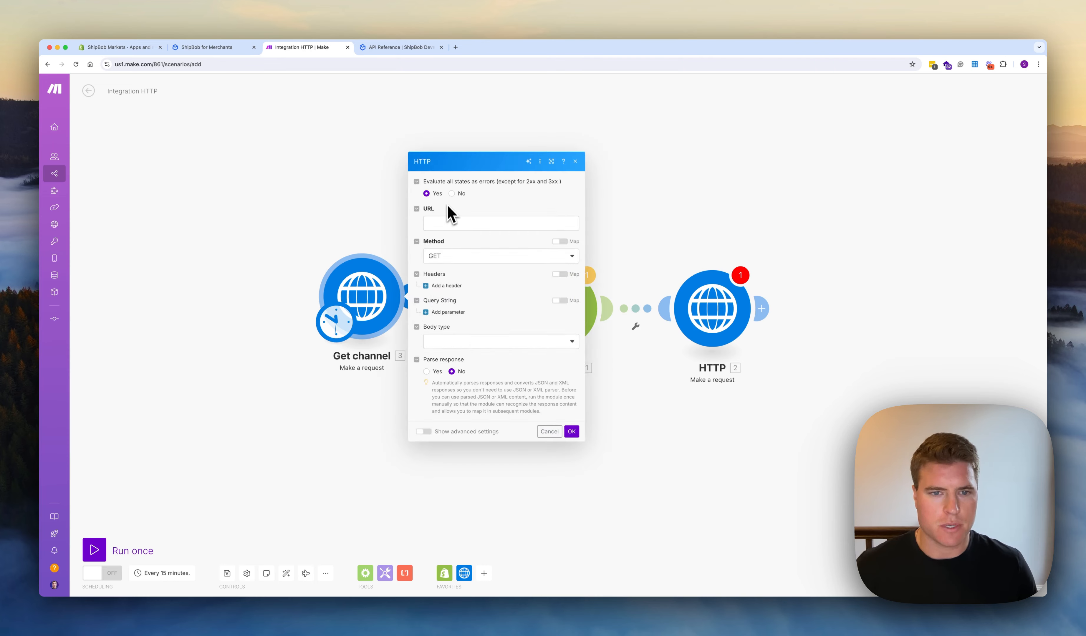
pyautogui.click(451, 193)
pyautogui.click(454, 227)
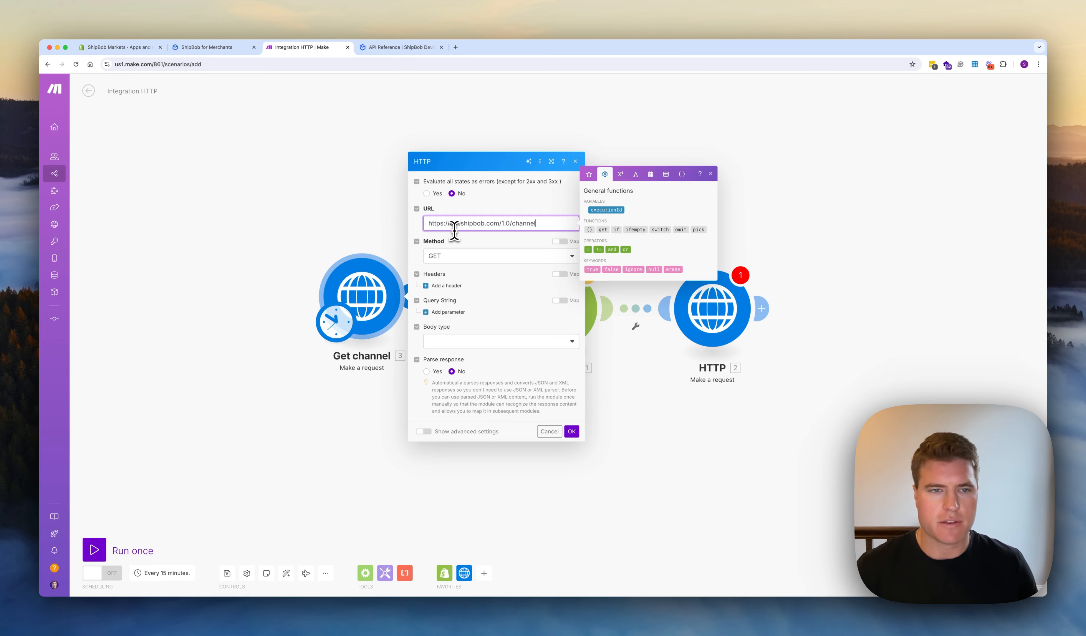
# - In the ShipBob API reference, copy the request URL of the Get user-authorized channel info endpoint under Channels
pyautogui.click(372, 48)
pyautogui.click(110, 127)
pyautogui.click(109, 128)
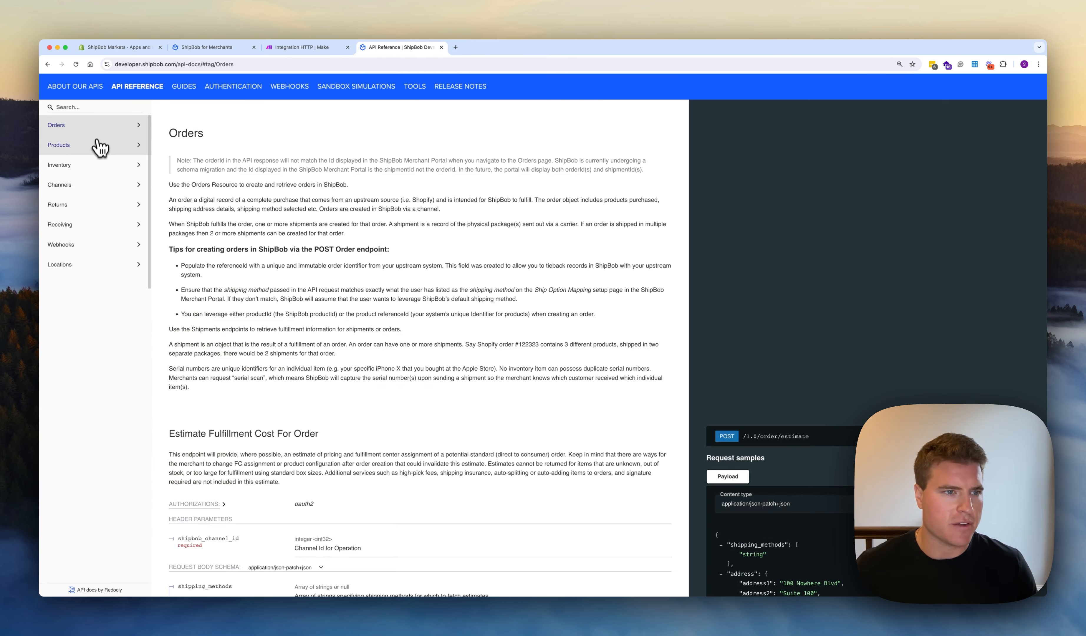
pyautogui.click(90, 184)
pyautogui.click(101, 208)
pyautogui.click(771, 131)
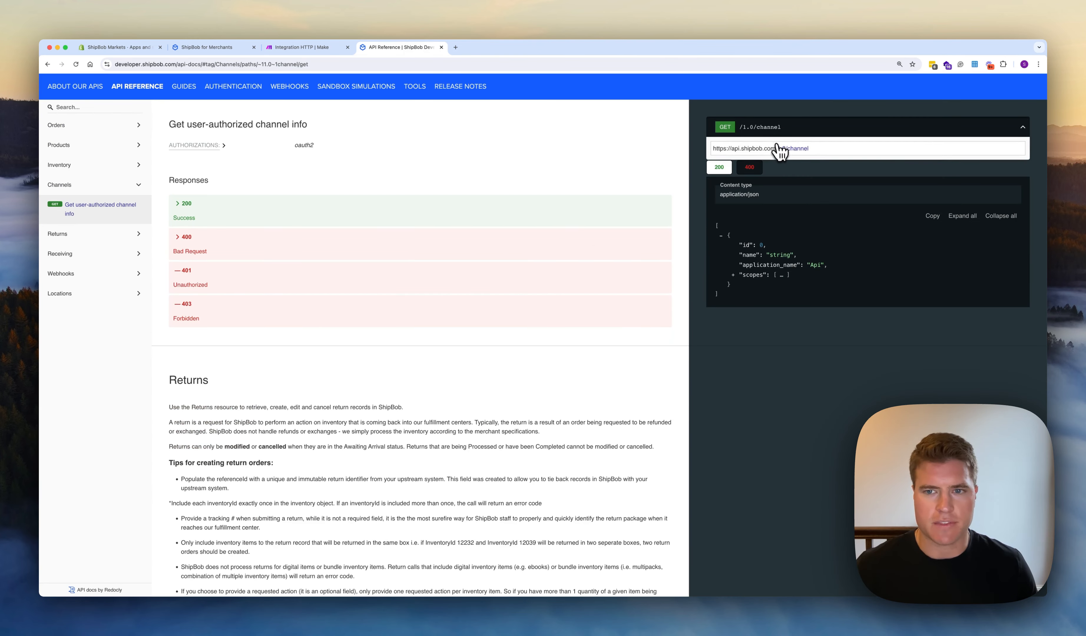
pyautogui.tripleClick(777, 148)
pyautogui.press('super+c')
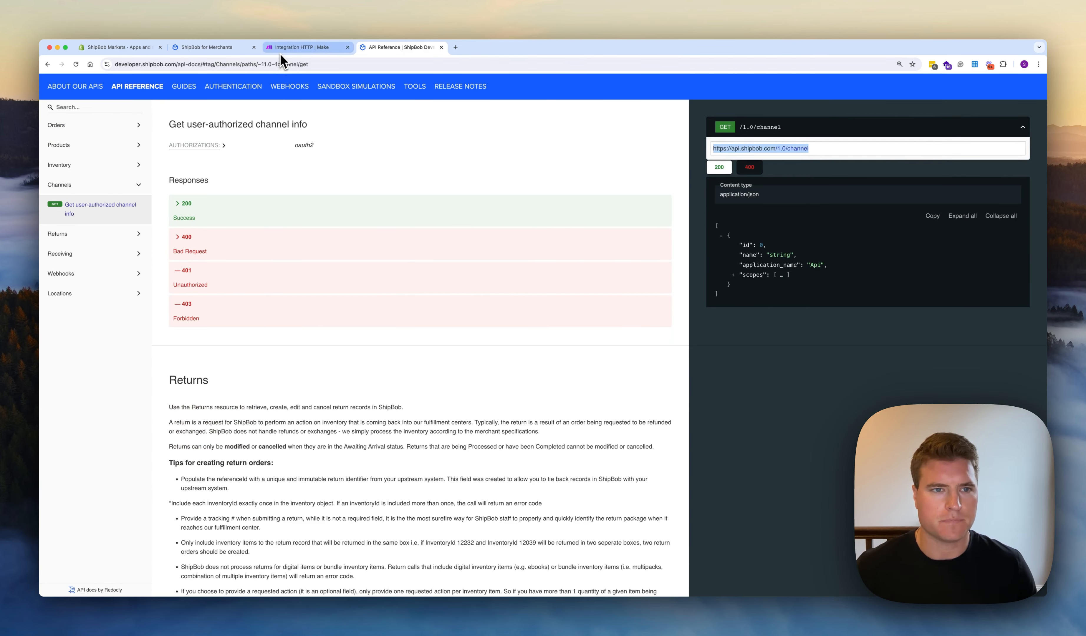
# - Return to Make and paste the copied channel endpoint URL into the Get channel request
pyautogui.click(302, 47)
pyautogui.click(428, 223)
pyautogui.press('super+v')
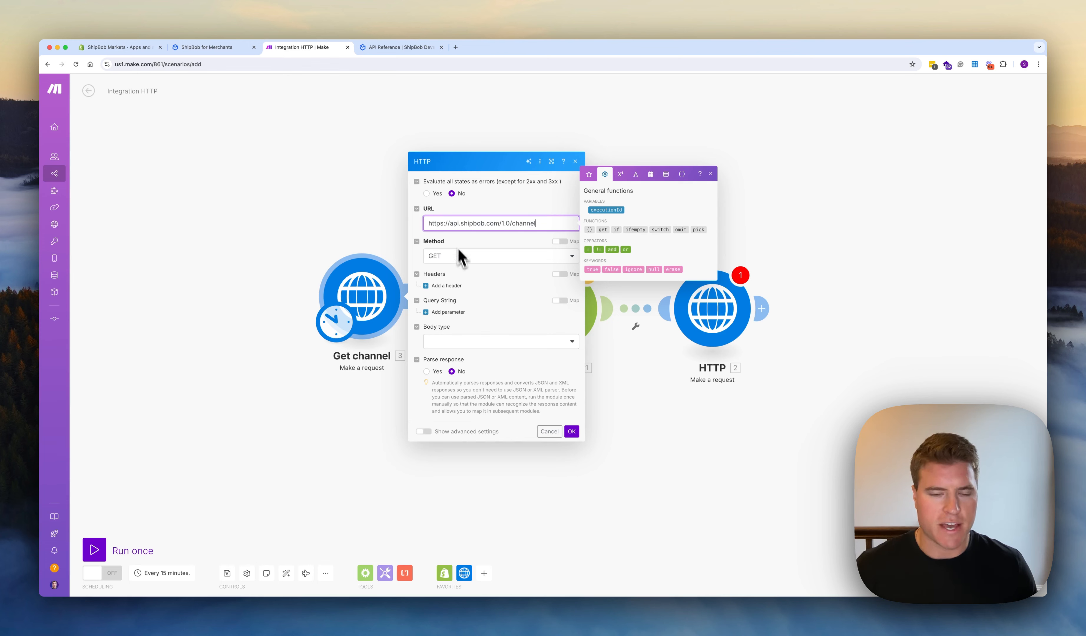
# - Add an Authorization header to the Get channel request, with Bearer followed by the copied ShipBob access token as its value
pyautogui.click(454, 286)
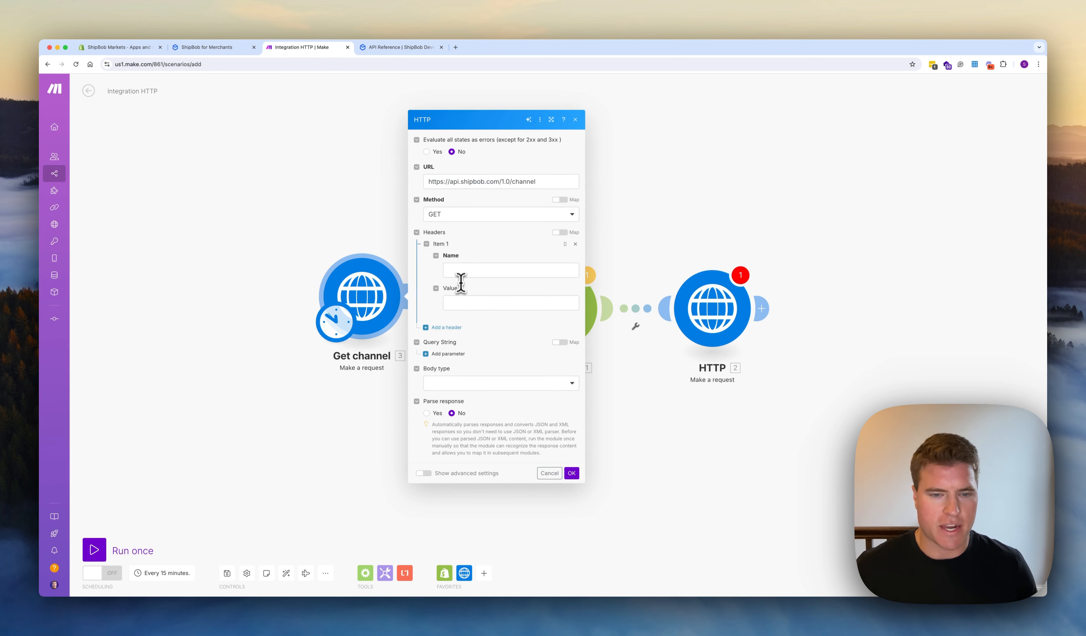
pyautogui.click(462, 270)
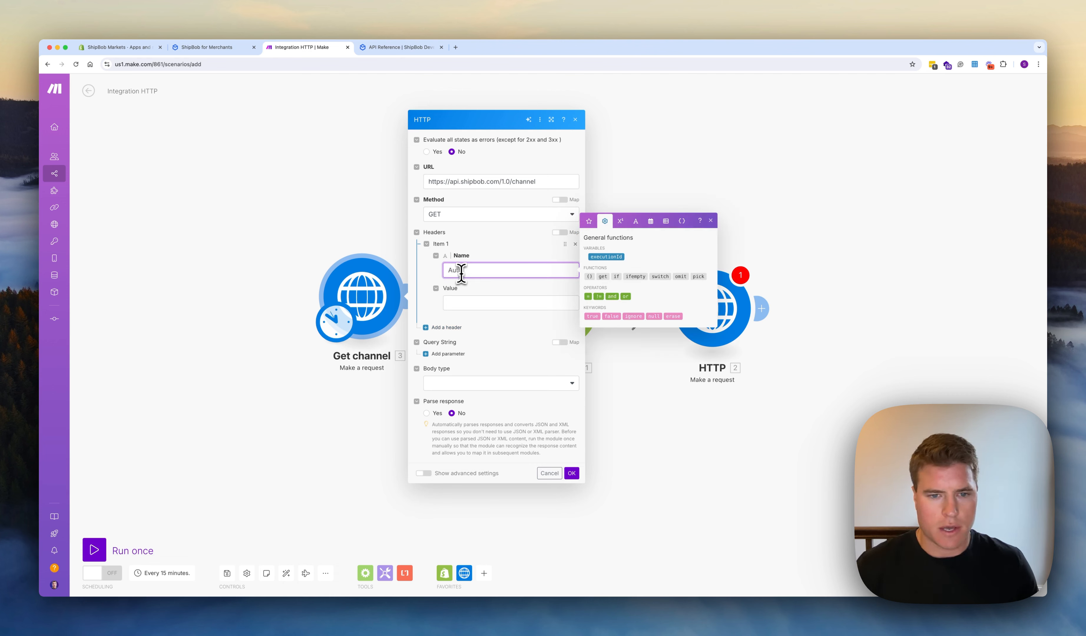
pyautogui.write('Authorization')
pyautogui.press('Tab')
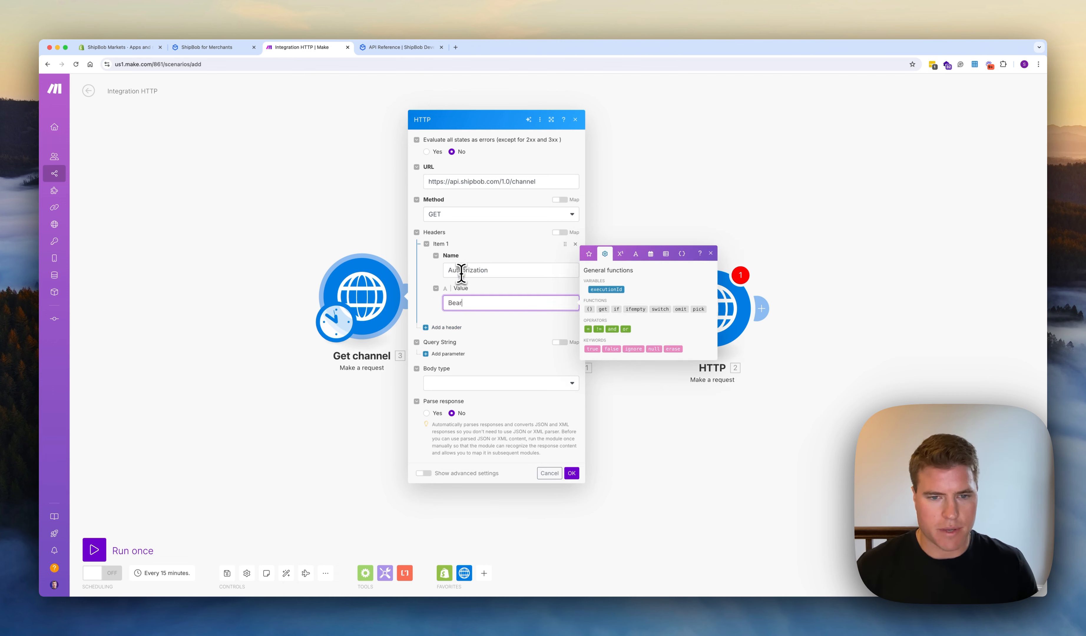
pyautogui.write('Bearer')
pyautogui.press('super+shift+v')
pyautogui.press('Right')
pyautogui.press('Return')
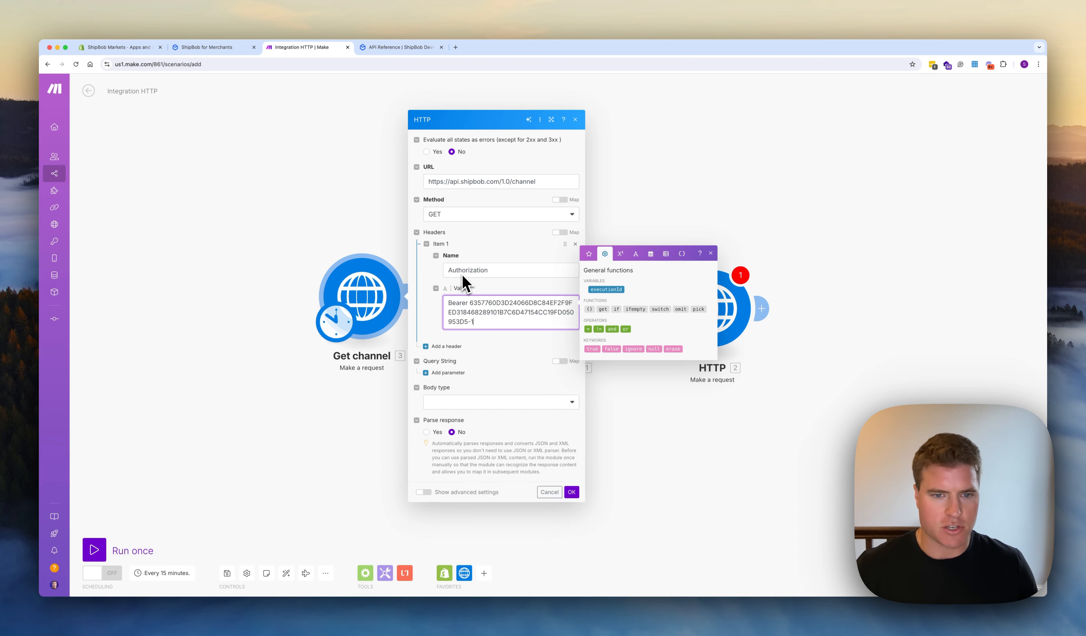
# - Set Parse response to Yes for the Get channel request and confirm the module settings
pyautogui.click(503, 339)
pyautogui.click(427, 423)
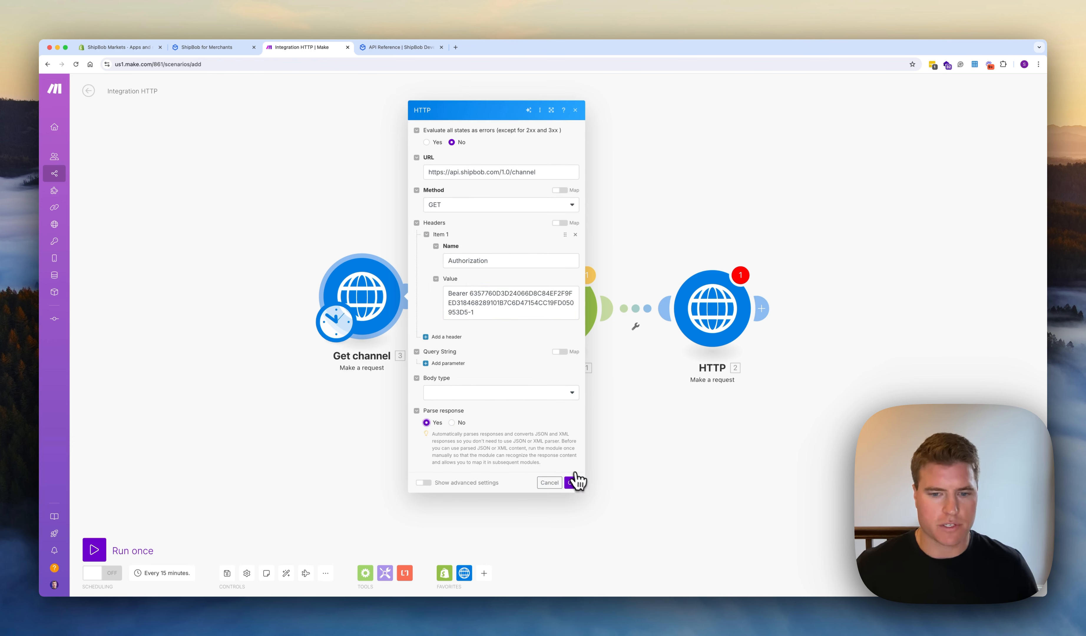
pyautogui.click(572, 482)
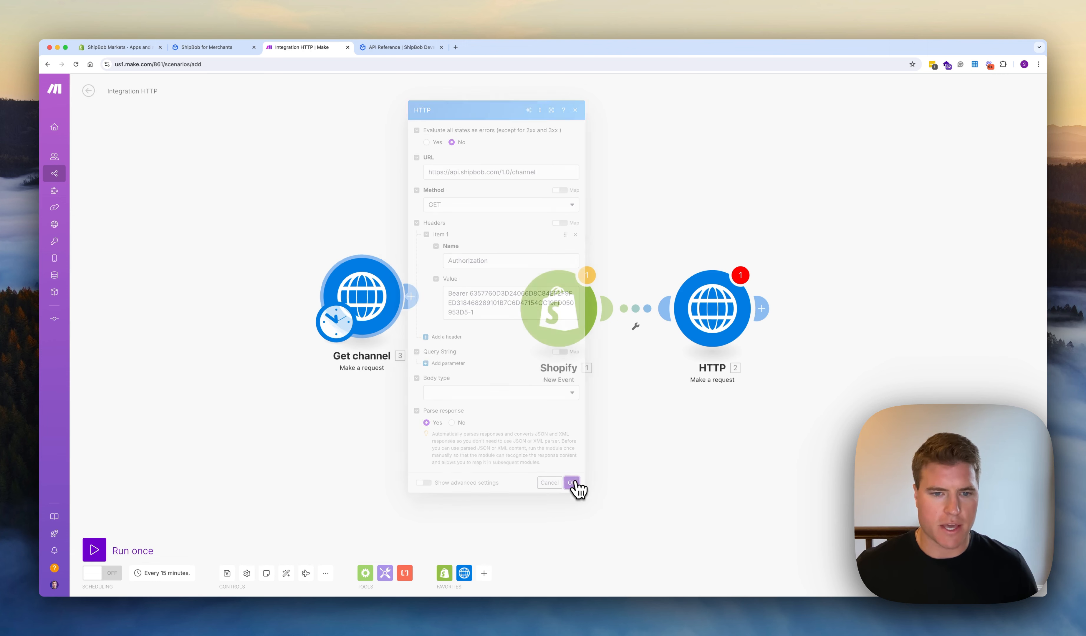
# - Save the scenario, run it once, and inspect the Get channel module's output
pyautogui.click(220, 577)
pyautogui.click(105, 549)
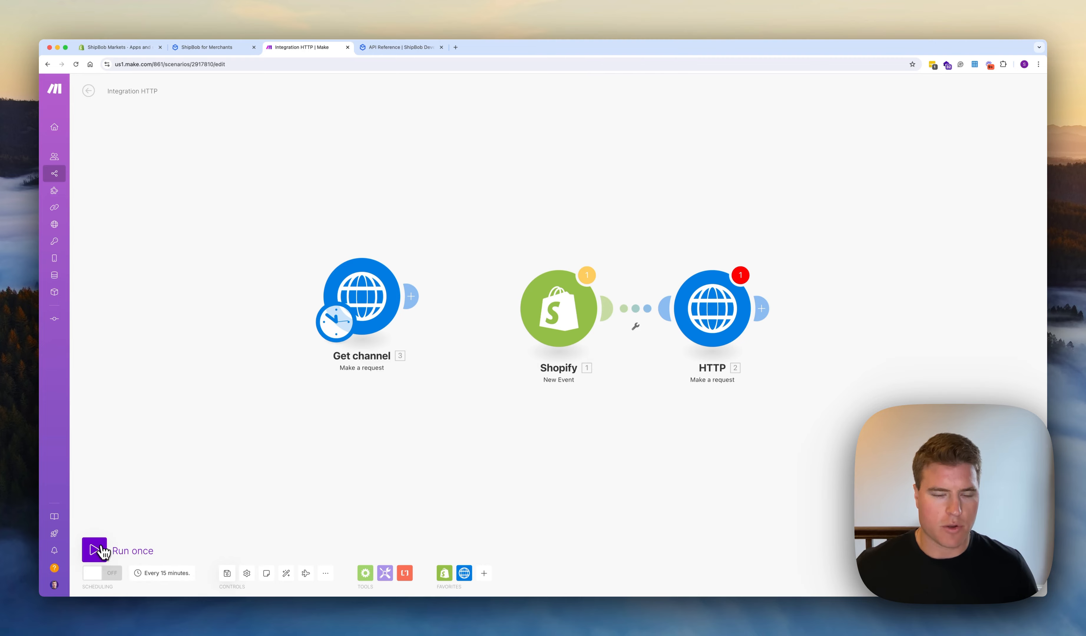
pyautogui.click(432, 253)
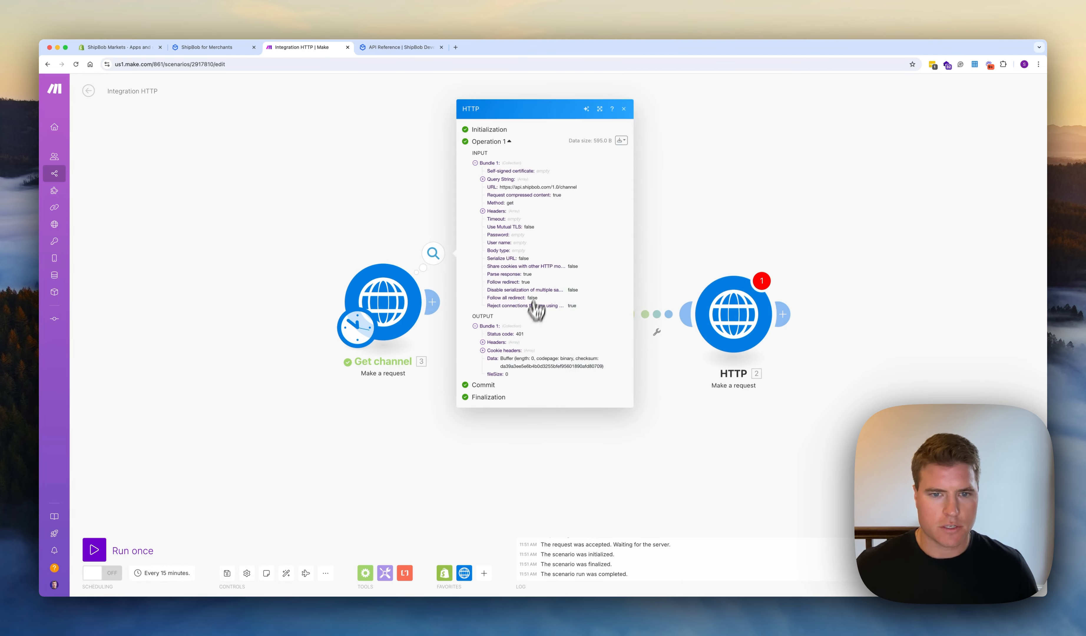
pyautogui.click(398, 301)
pyautogui.click(474, 176)
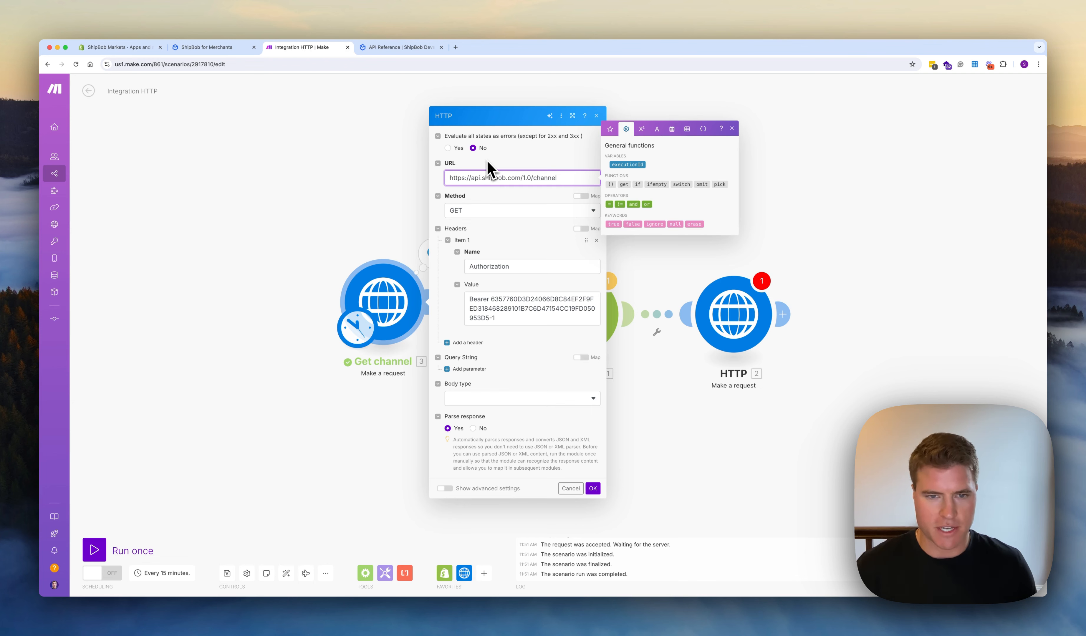
pyautogui.write('sandbox-')
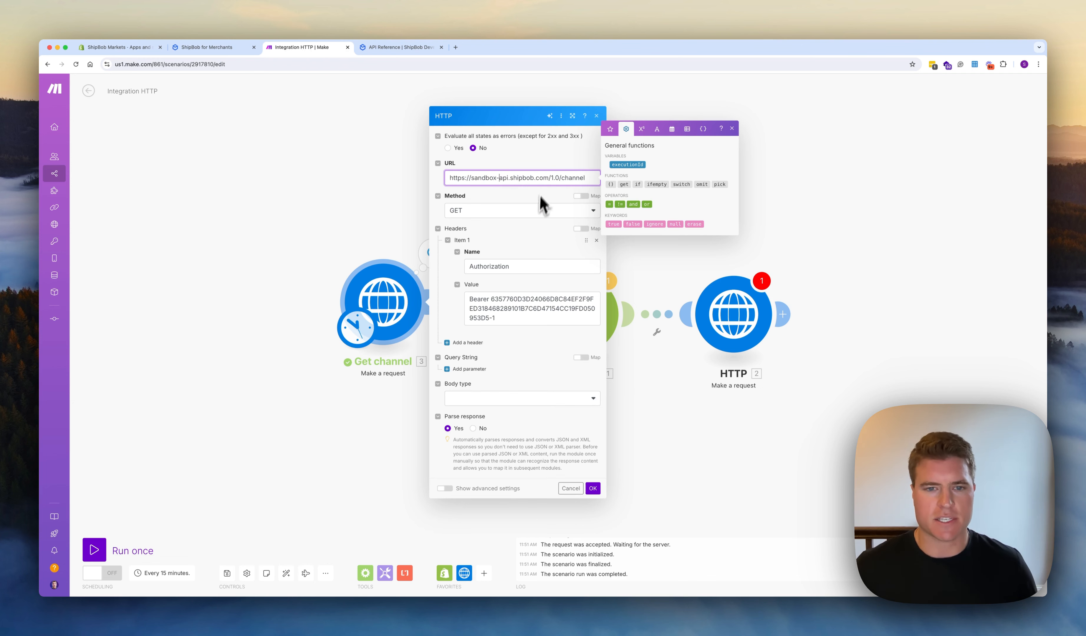
pyautogui.click(536, 236)
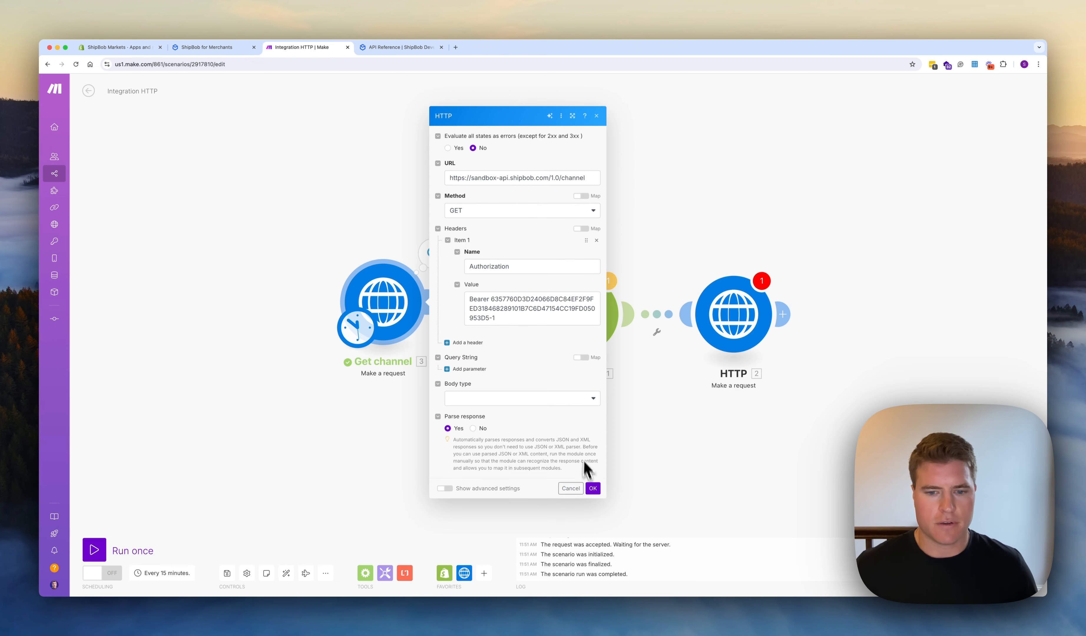
pyautogui.click(593, 488)
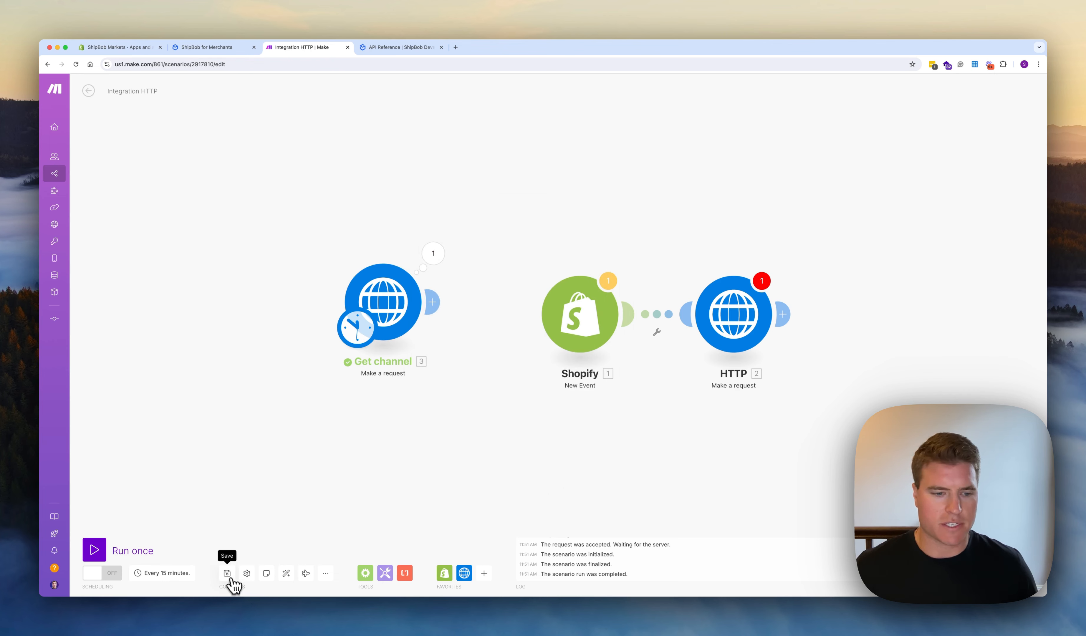
# - Run the scenario once and check the status code in the Get channel module's output
pyautogui.click(98, 555)
pyautogui.click(435, 268)
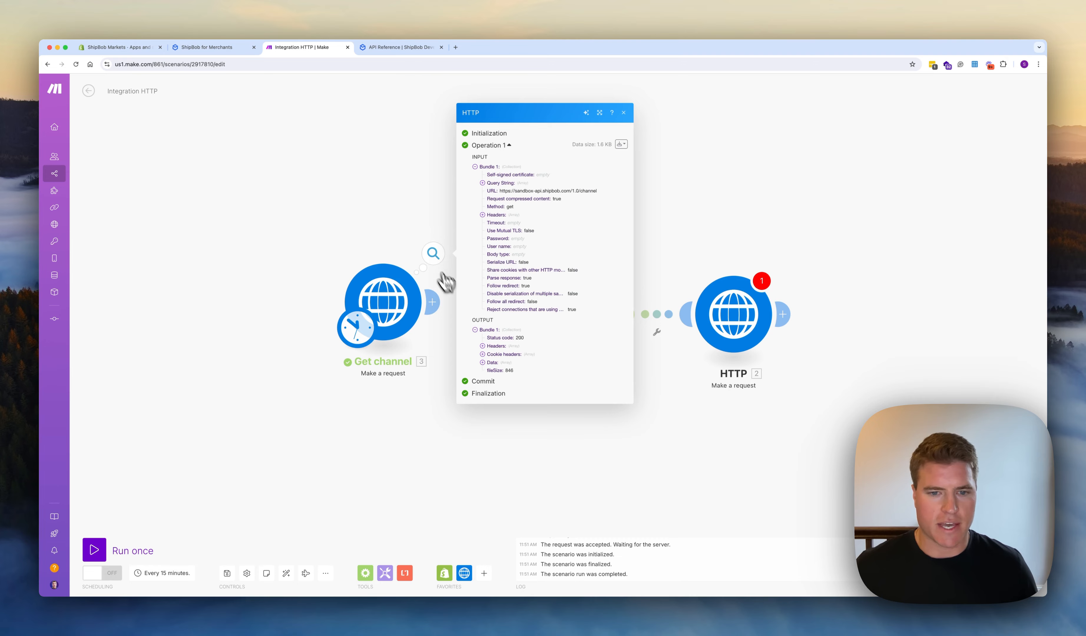
pyautogui.tripleClick(523, 339)
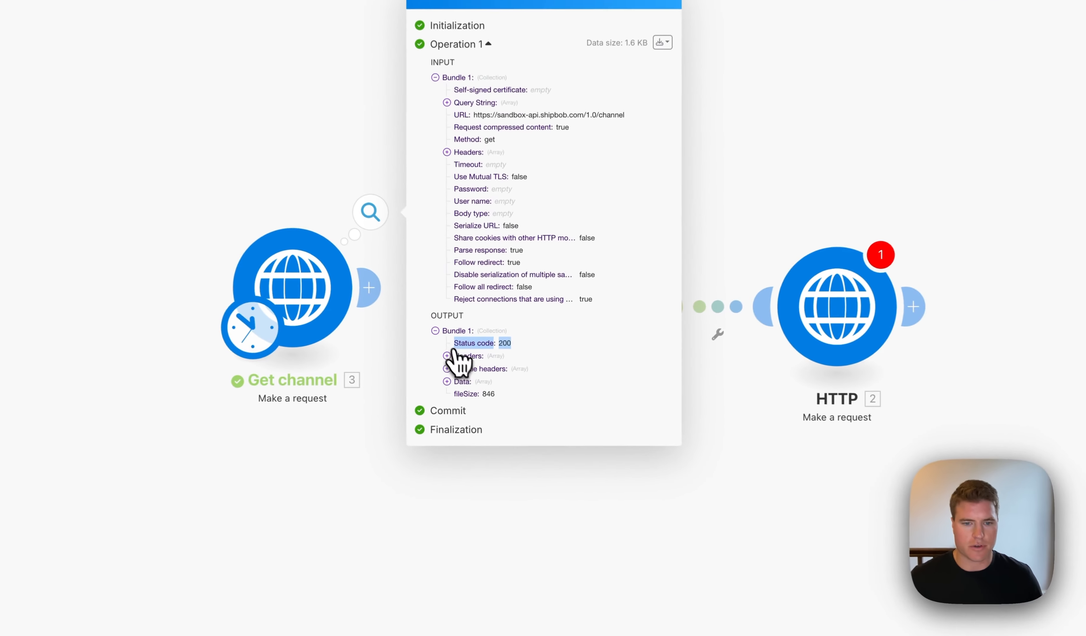
# - Expand every channel in the output data and copy the id of the channel whose application name is SMA
pyautogui.click(493, 363)
pyautogui.click(476, 378)
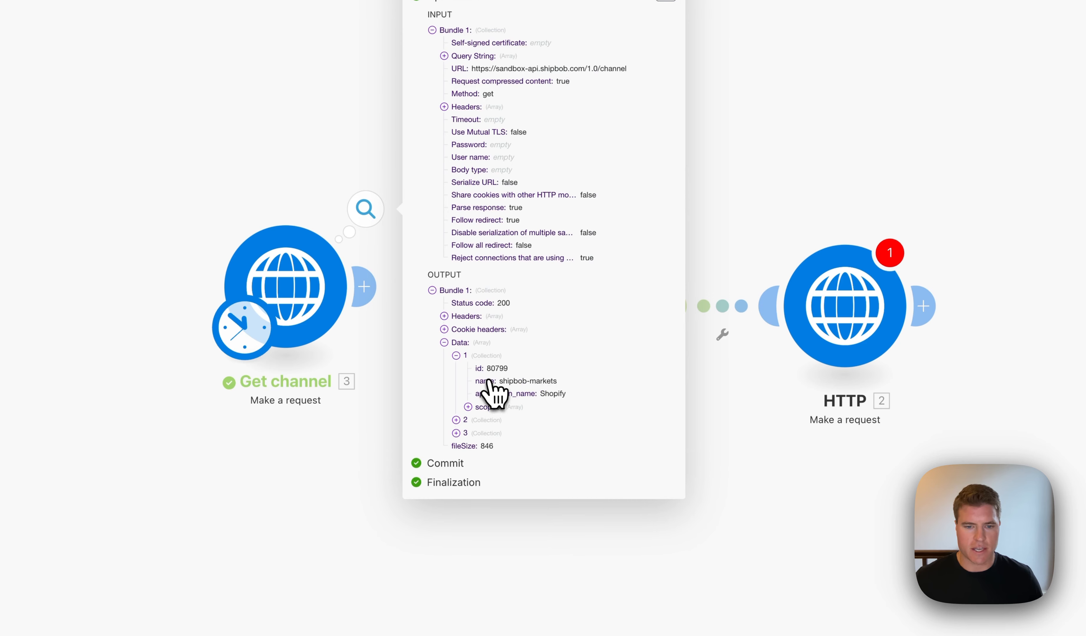
pyautogui.click(490, 420)
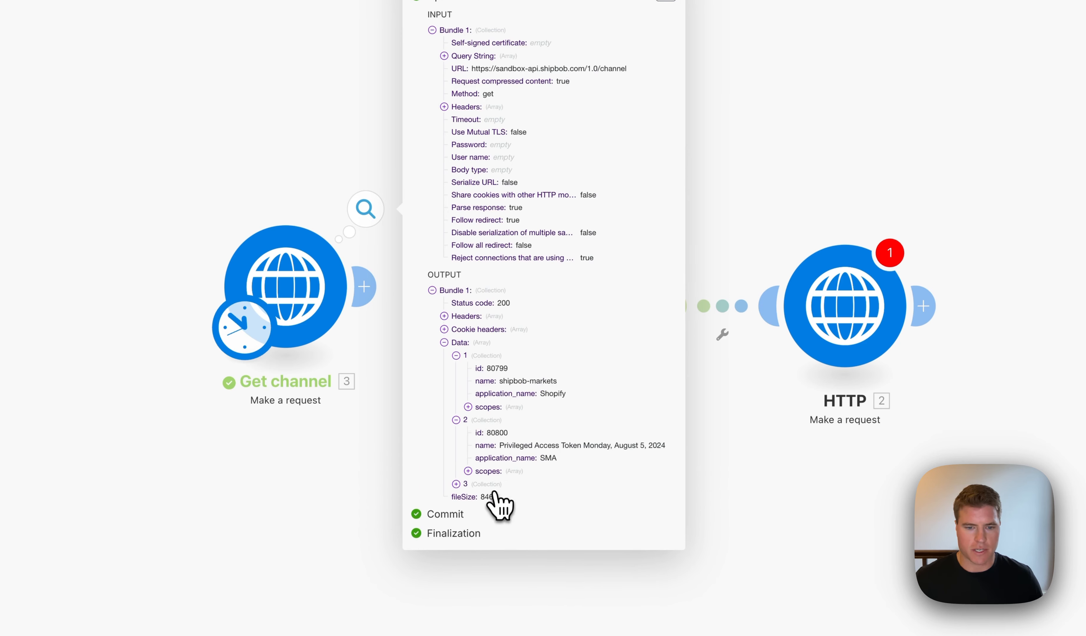
pyautogui.click(494, 483)
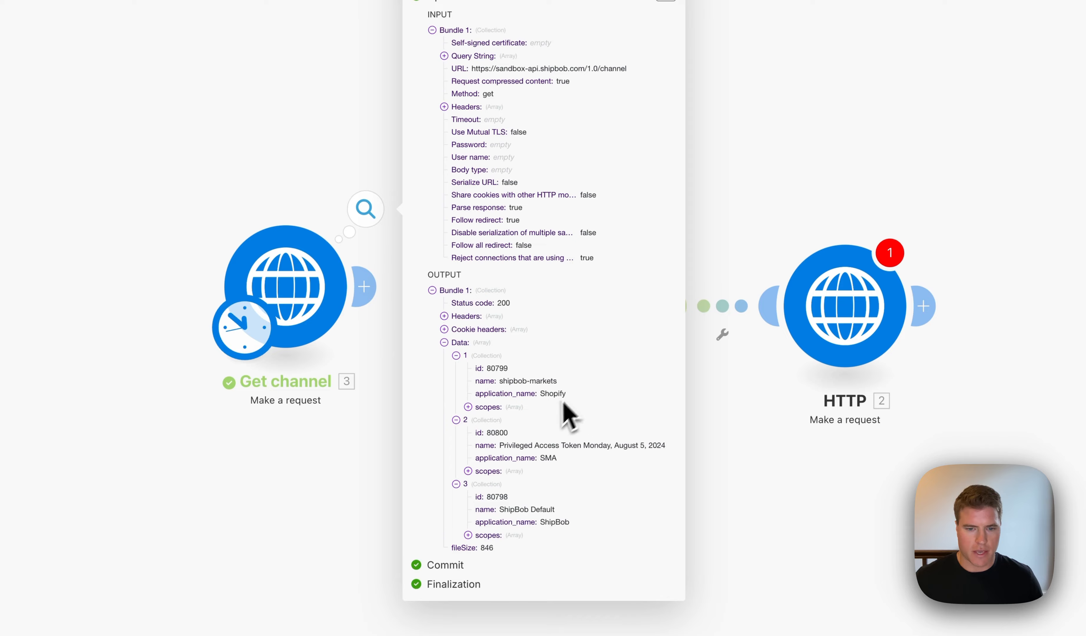
pyautogui.moveTo(487, 435); pyautogui.dragTo(485, 433)
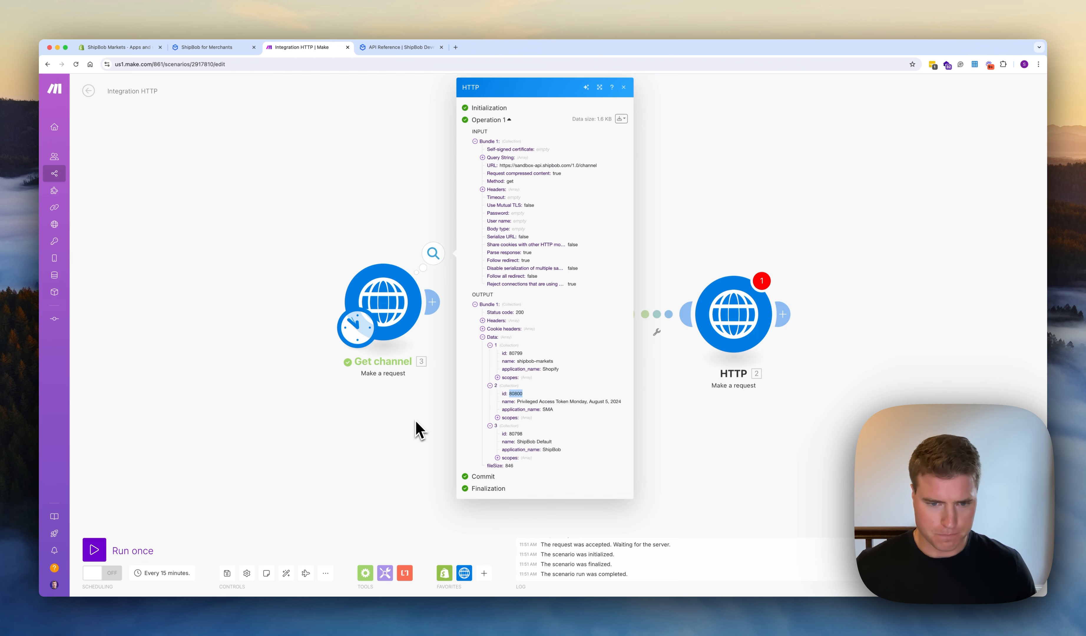
# - Close the output, place the Get channel module above the main flow, and move the trigger marker to the Shopify module
pyautogui.click(418, 430)
pyautogui.moveTo(390, 293); pyautogui.dragTo(674, 168)
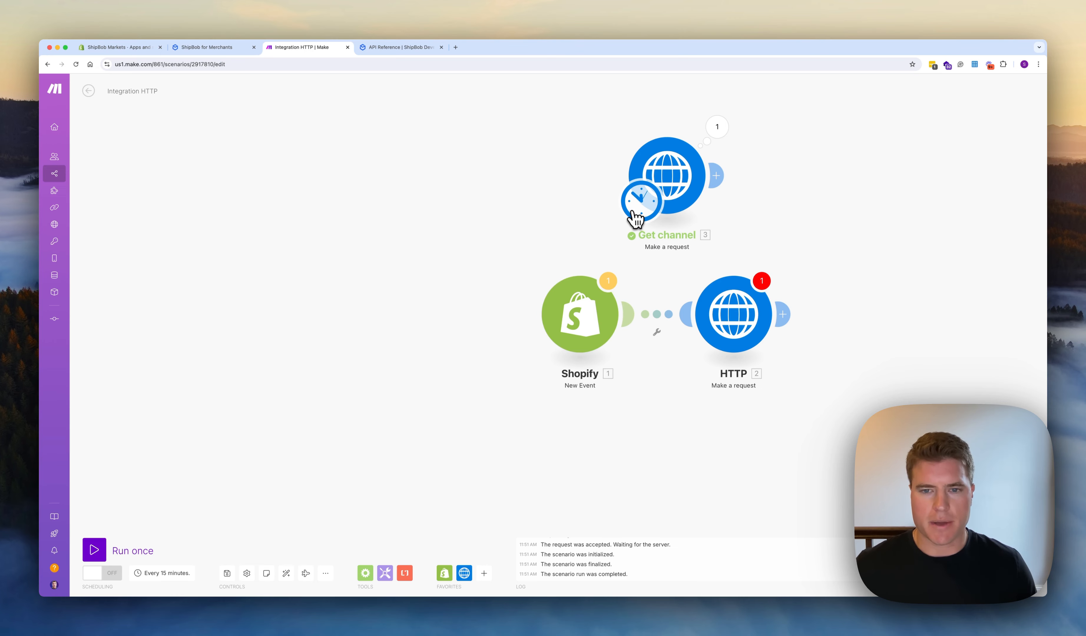
pyautogui.moveTo(639, 216); pyautogui.dragTo(586, 321)
# - Insert the copied ShipBob access token after Bearer in the Authorization header value of the HTTP shipment-cancel request
pyautogui.click(730, 321)
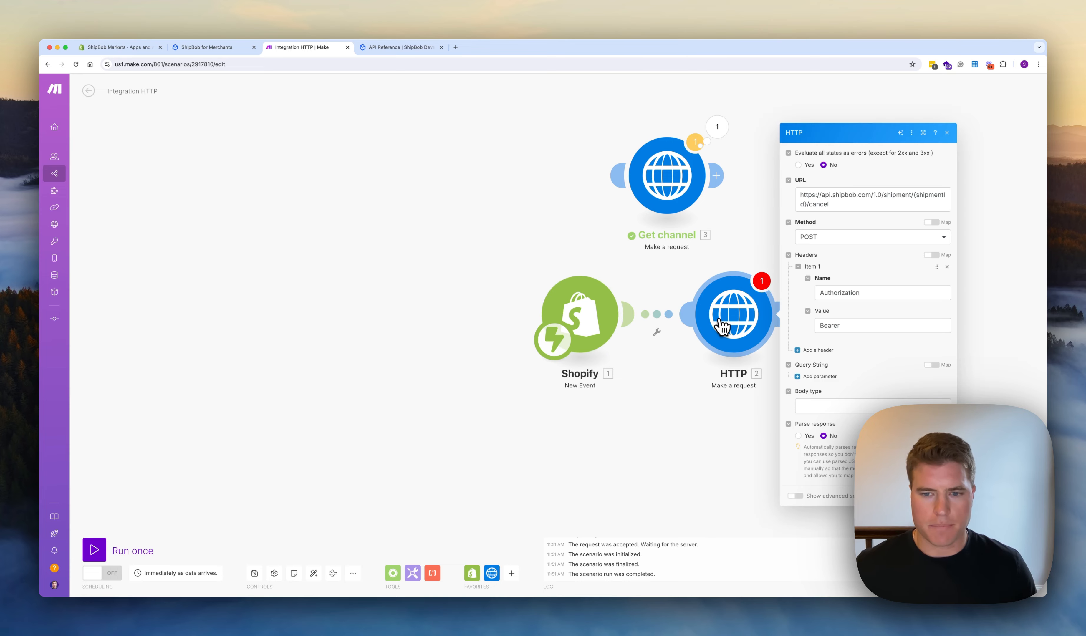
pyautogui.click(851, 325)
pyautogui.press('super+shift+v')
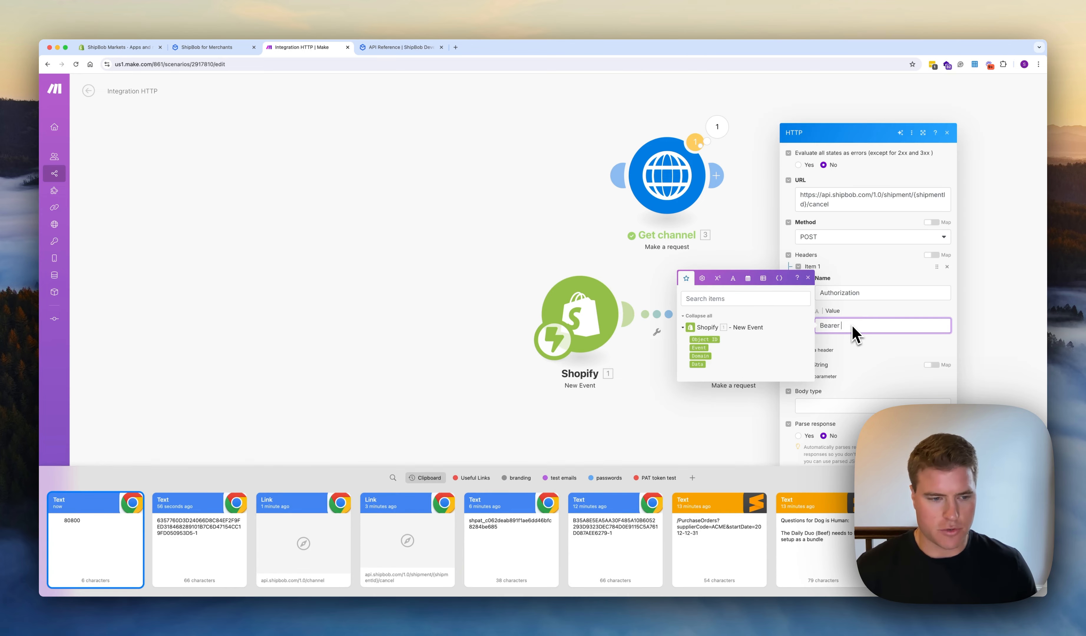
pyautogui.press('Right')
pyautogui.press('Return')
pyautogui.click(857, 370)
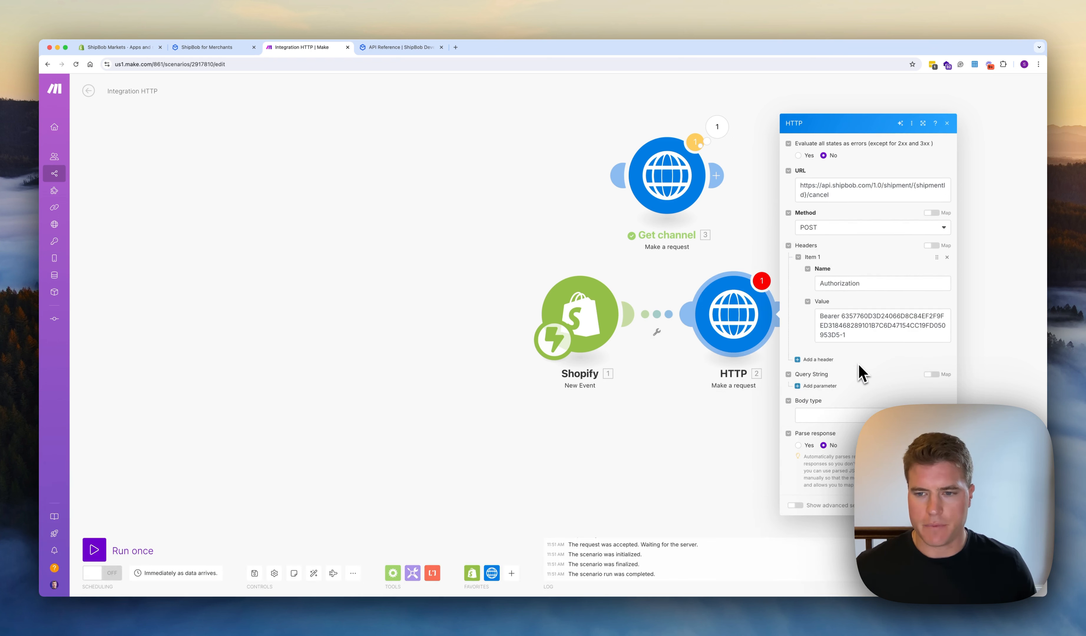
# - Add a shipbob_channel_id header with the value 80800 to the shipment-cancel request, and set Parse response to Yes before closing its settings
pyautogui.click(825, 360)
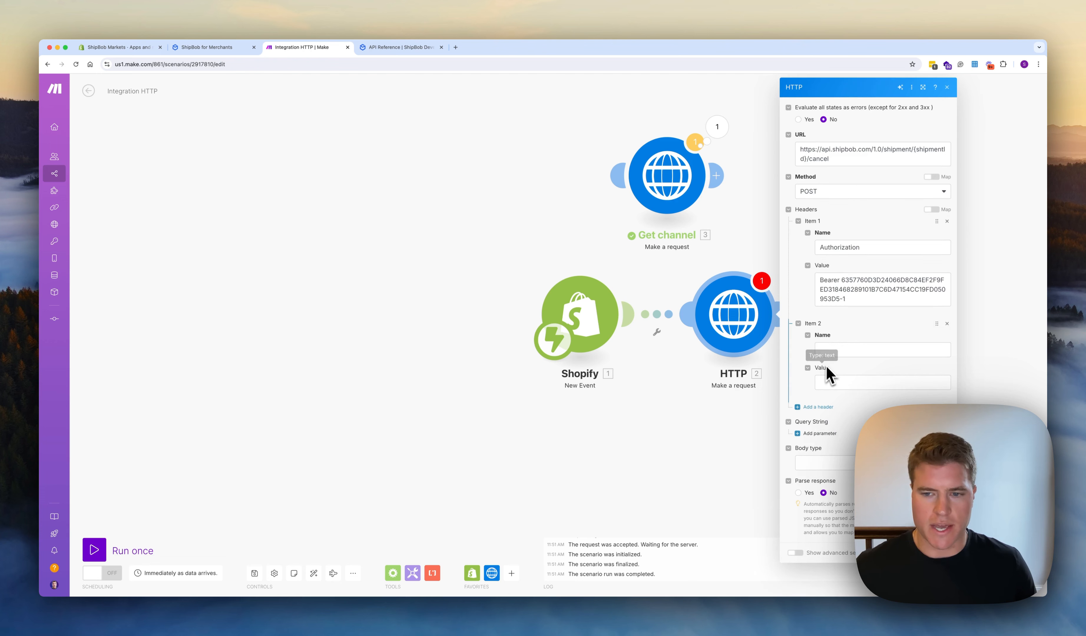
pyautogui.click(832, 351)
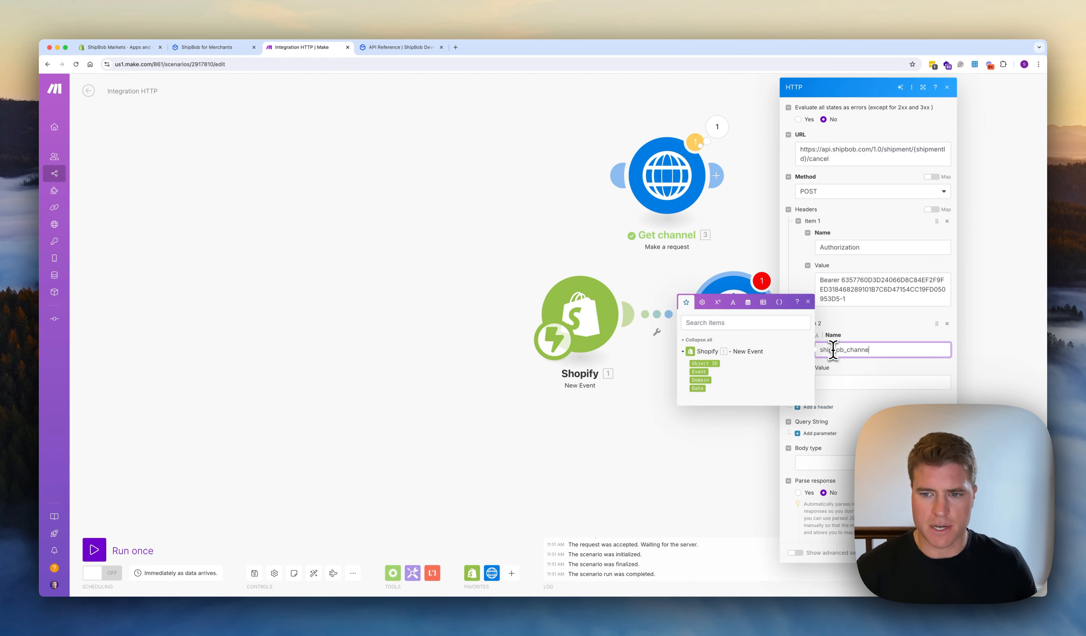
pyautogui.press('Tab')
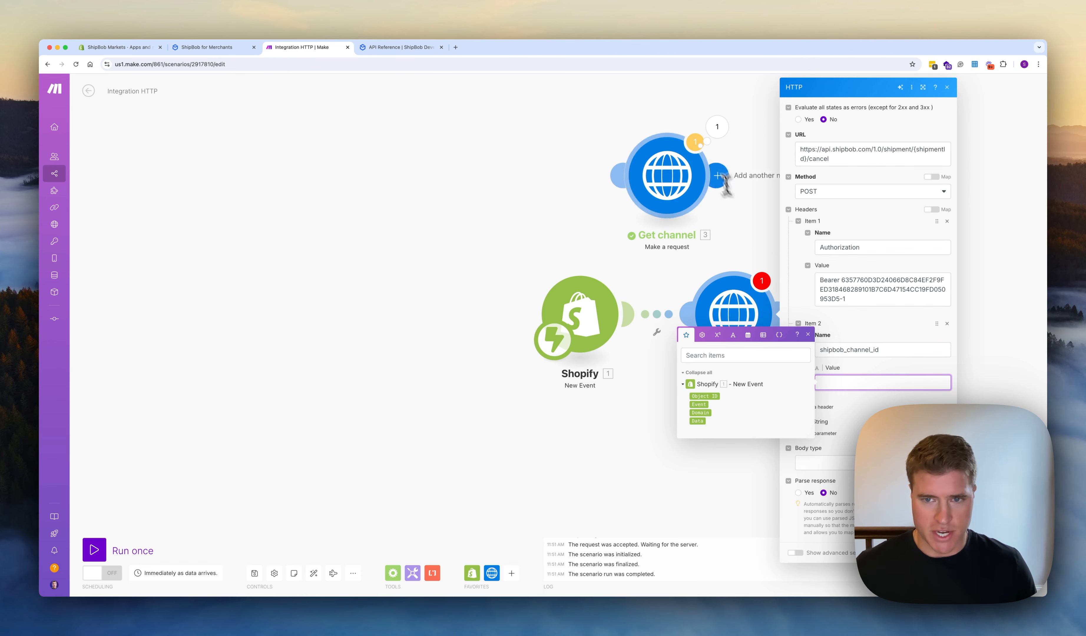
pyautogui.click(717, 127)
pyautogui.click(802, 353)
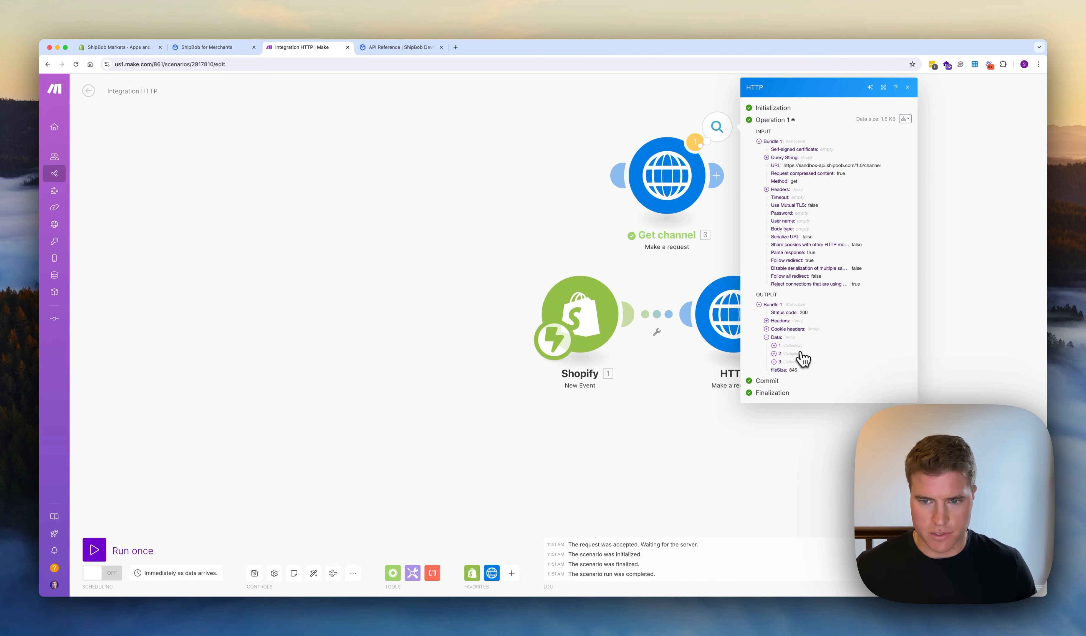
pyautogui.click(727, 321)
pyautogui.click(845, 382)
pyautogui.write('80800')
pyautogui.click(860, 413)
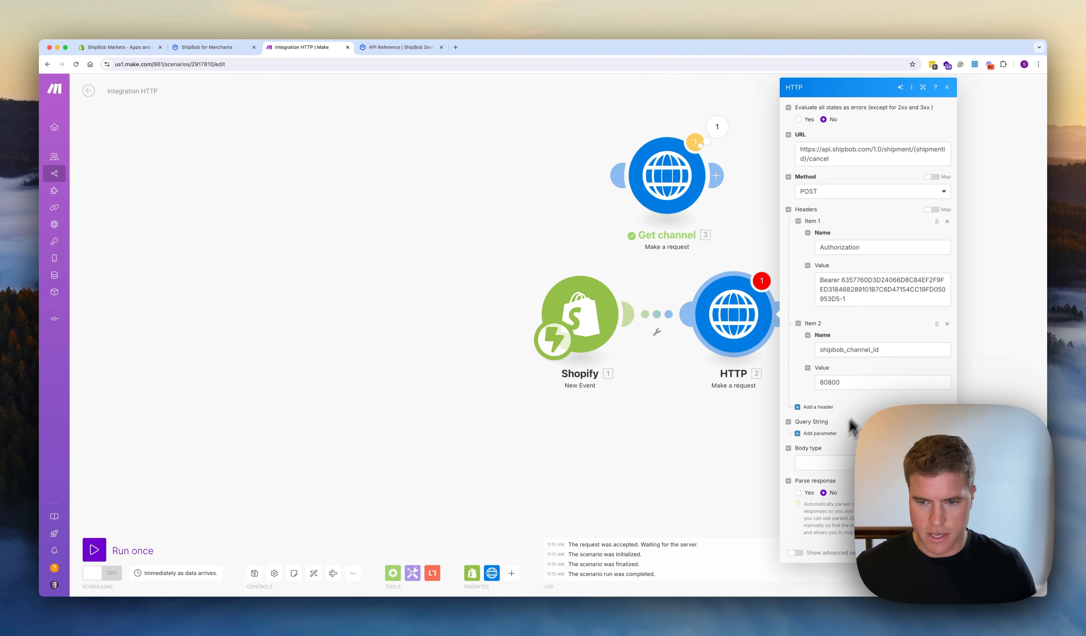
pyautogui.click(799, 493)
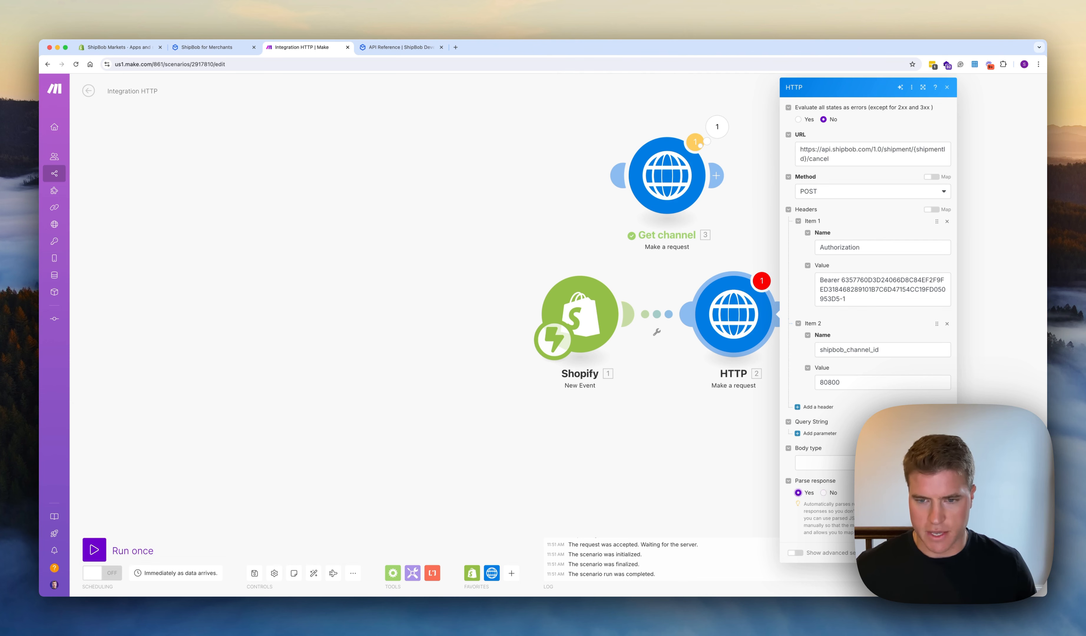
pyautogui.click(782, 314)
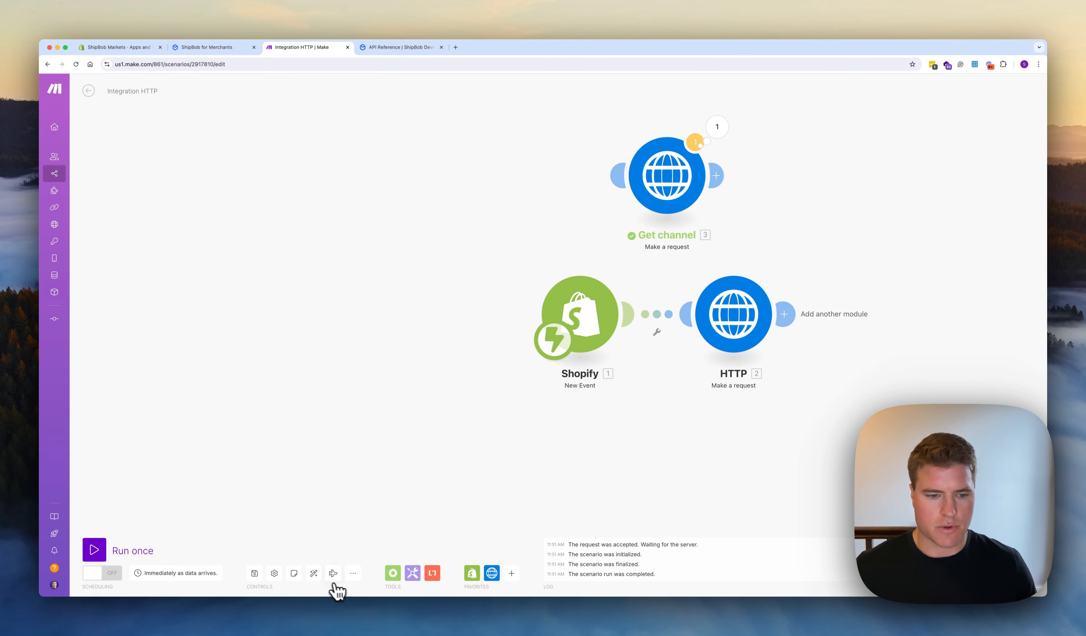
# - Auto-align the scenario modules and separate Get channel by placing it below the Shopify and HTTP modules
pyautogui.click(318, 575)
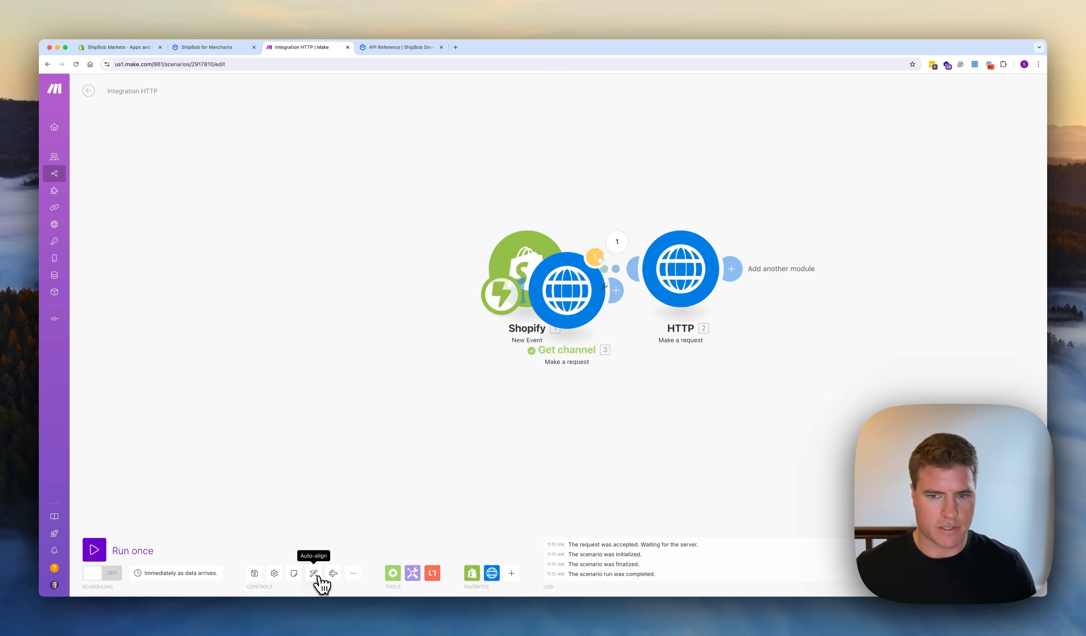
pyautogui.moveTo(509, 388); pyautogui.dragTo(569, 434)
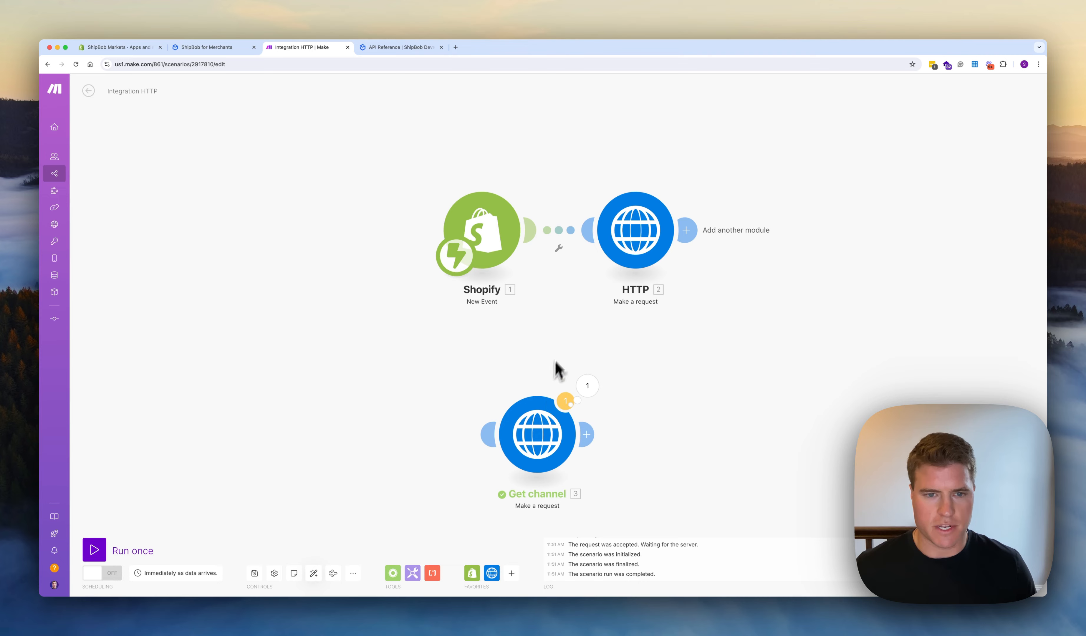
# - Rename the HTTP module linked to Shopify as "Cancel shipment"
pyautogui.rightClick(633, 262)
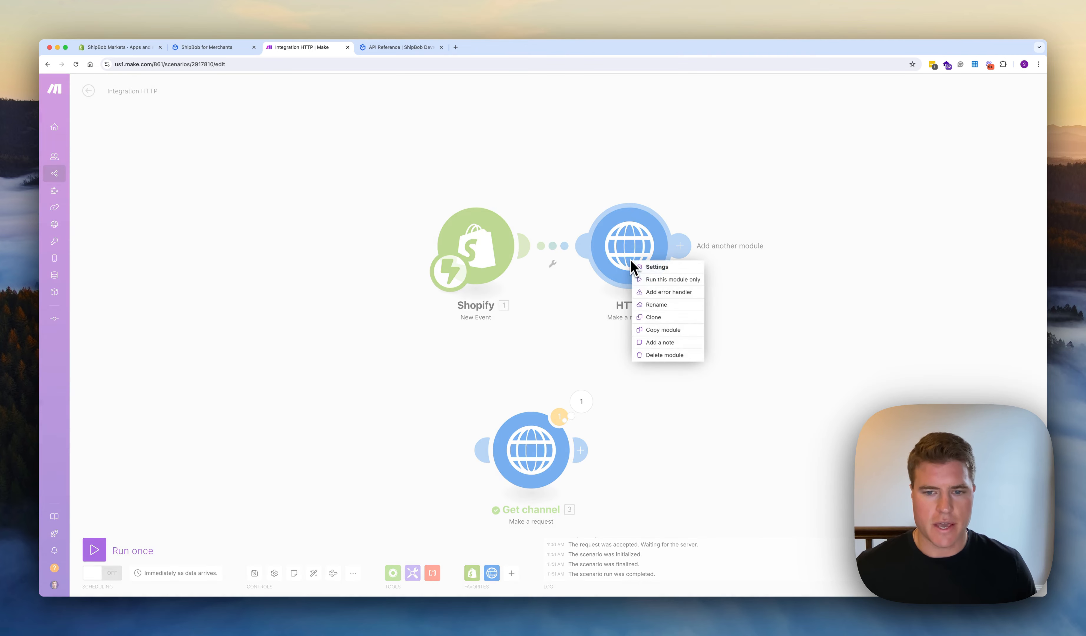
pyautogui.click(657, 306)
pyautogui.write('Cancel')
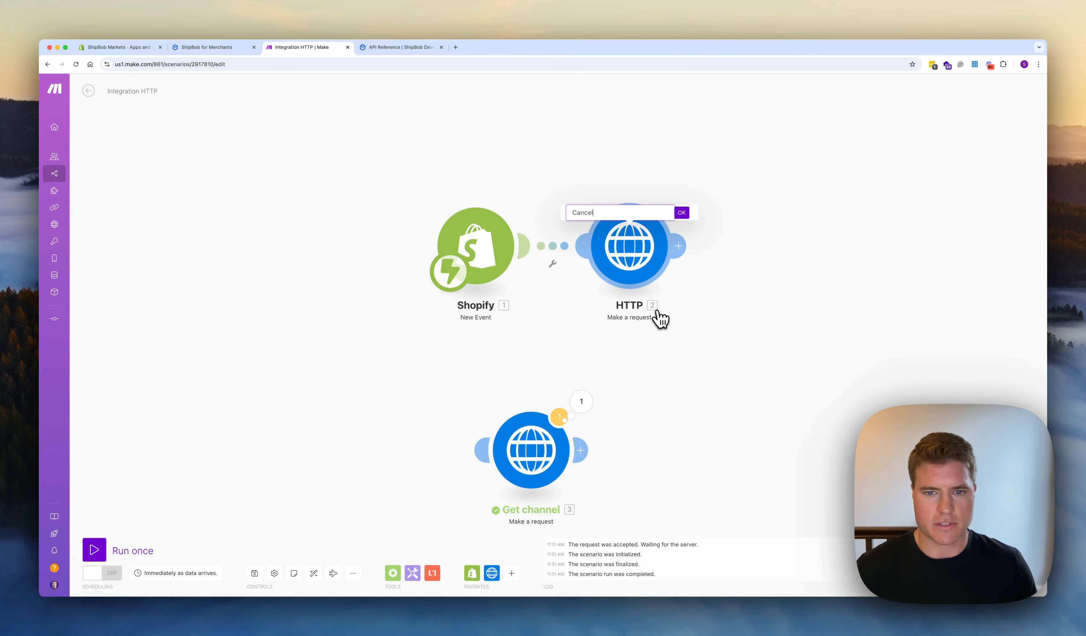
pyautogui.write(' shipment')
pyautogui.press('Return')
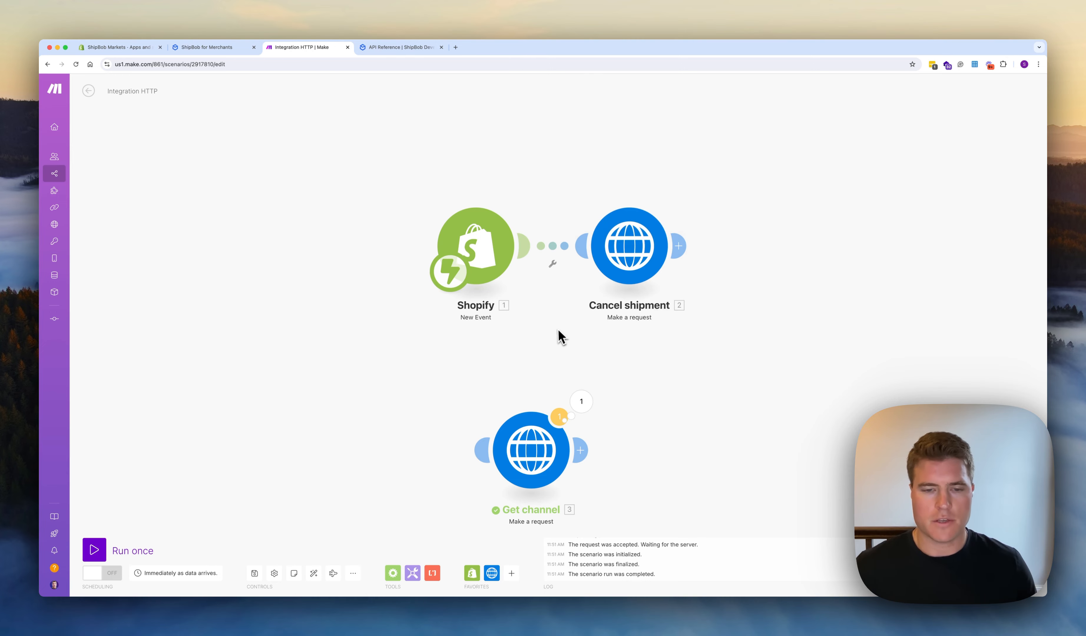
# - Rename the Shopify trigger module as "Orders/cancelled"
pyautogui.rightClick(490, 264)
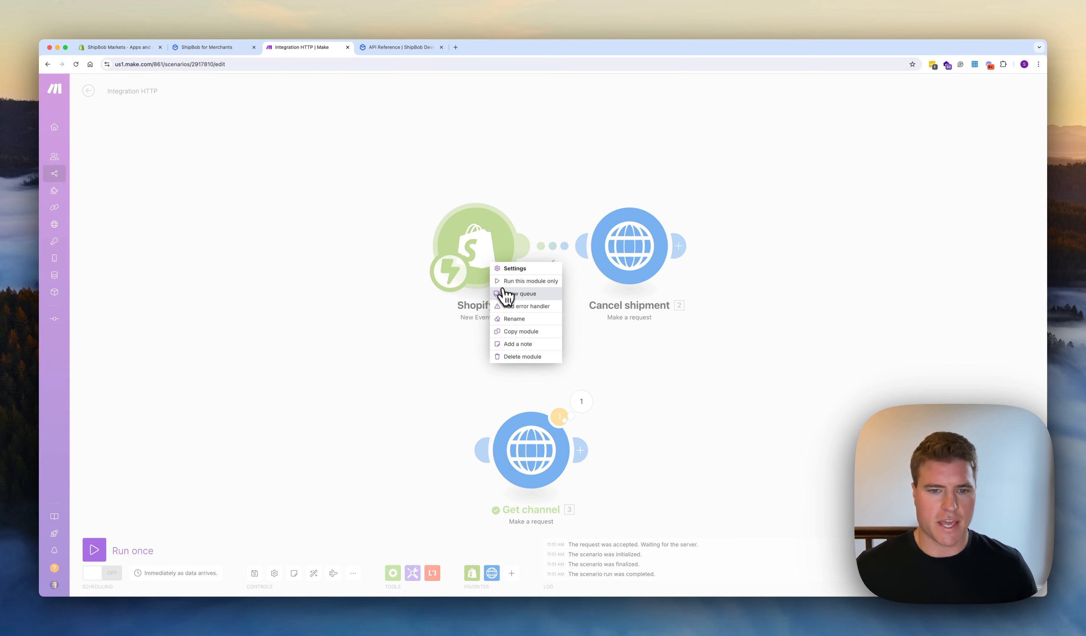
pyautogui.click(508, 323)
pyautogui.write('O')
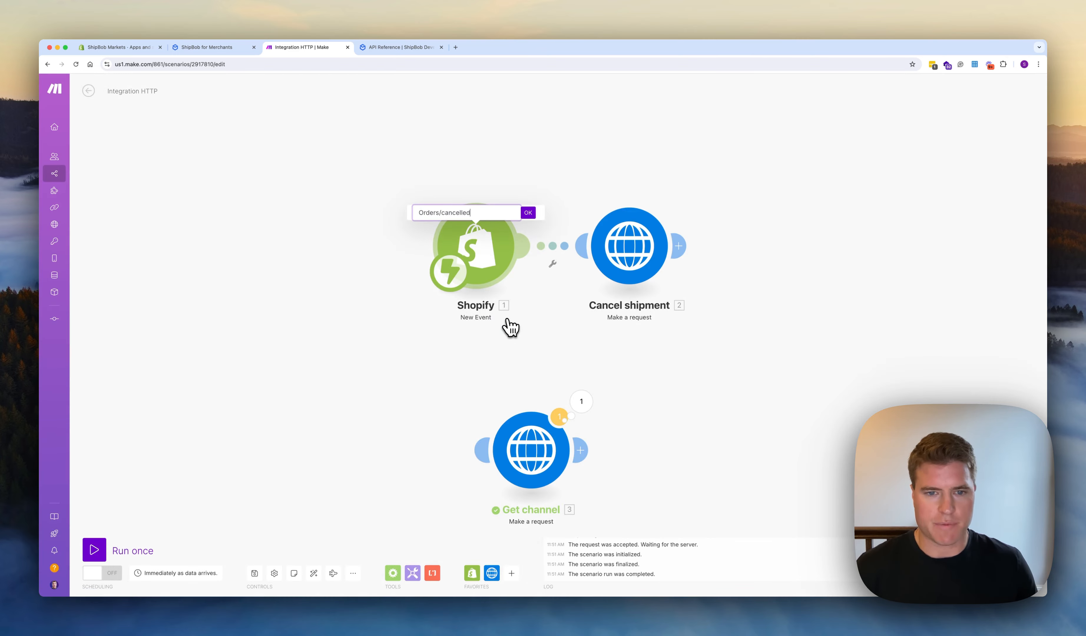
pyautogui.write('rders/cancelled')
pyautogui.press('Return')
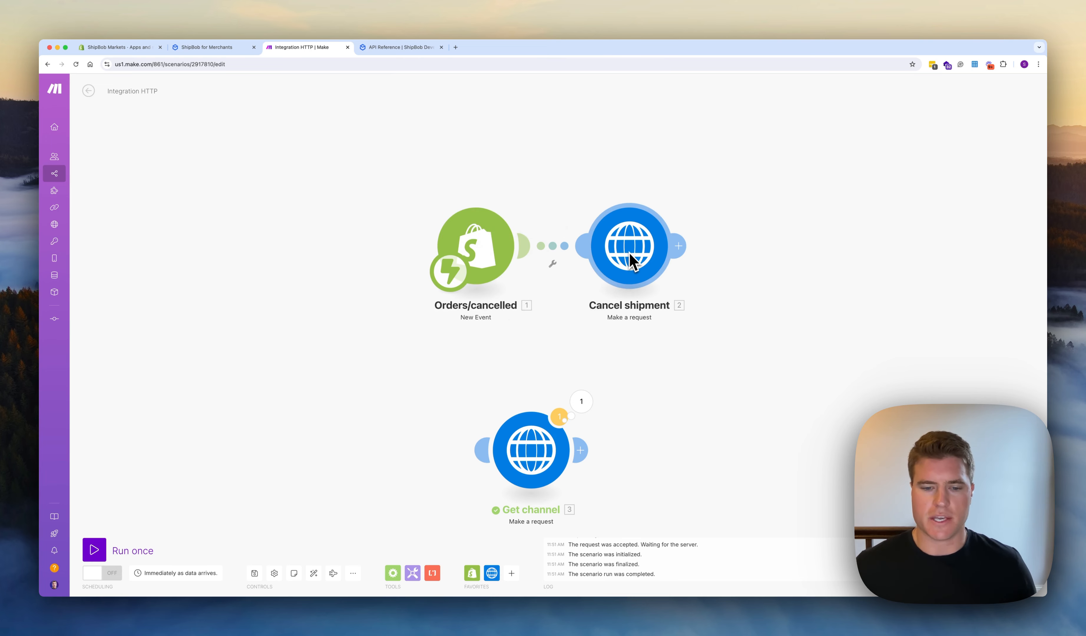
# - Unlink the Orders/cancelled trigger from the Cancel shipment module
pyautogui.moveTo(513, 346); pyautogui.dragTo(511, 348)
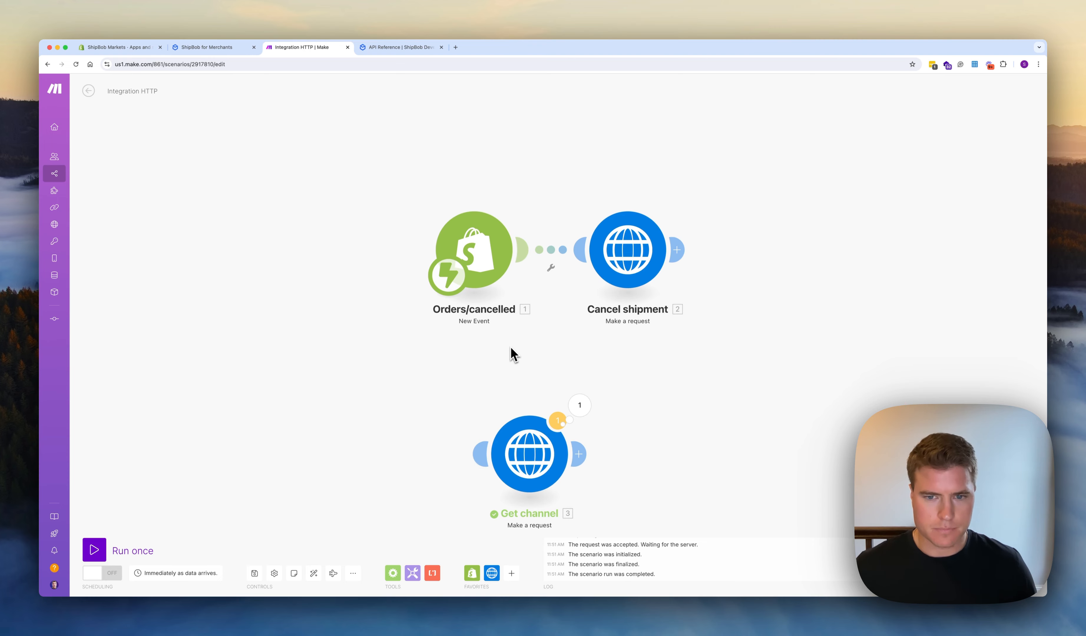
pyautogui.click(551, 268)
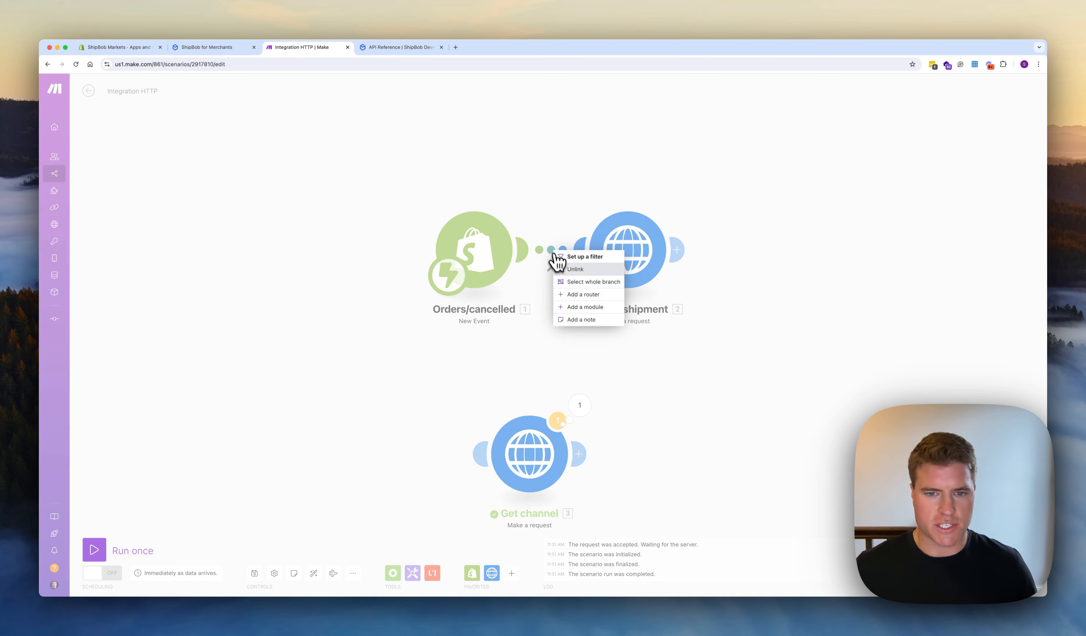
pyautogui.click(561, 270)
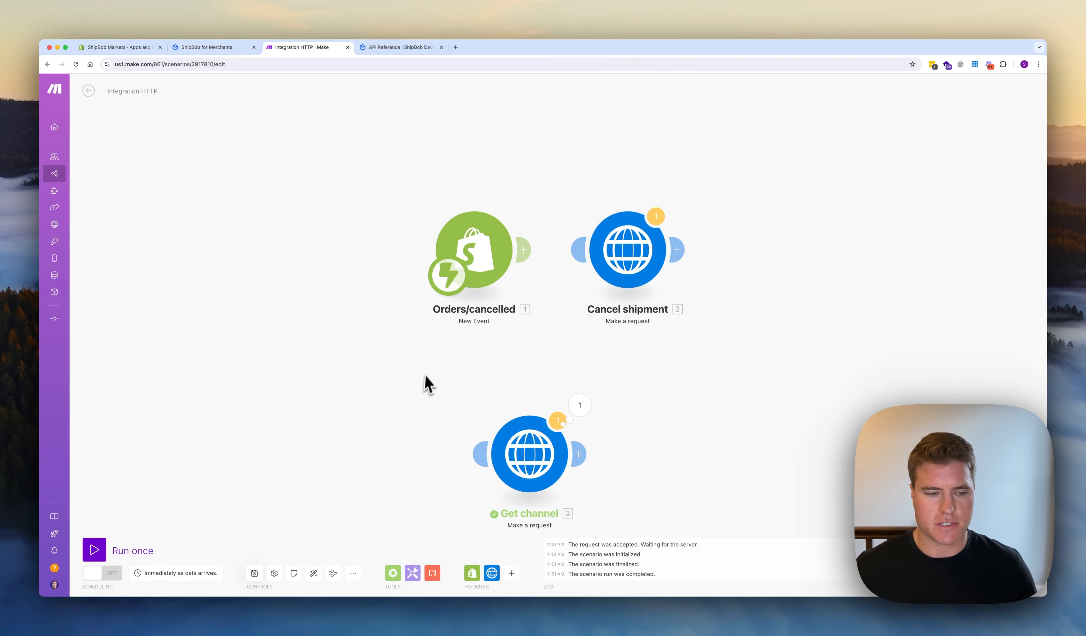
# - Turn the scenario's scheduling on and run it once so the Orders/cancelled trigger listens for data
pyautogui.click(116, 579)
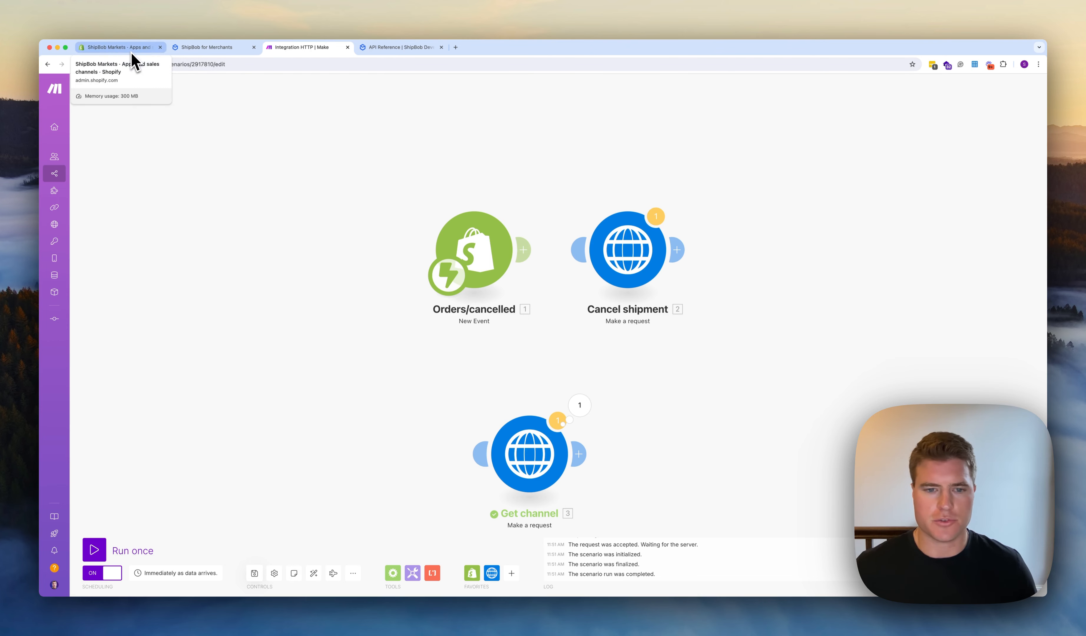
pyautogui.click(99, 558)
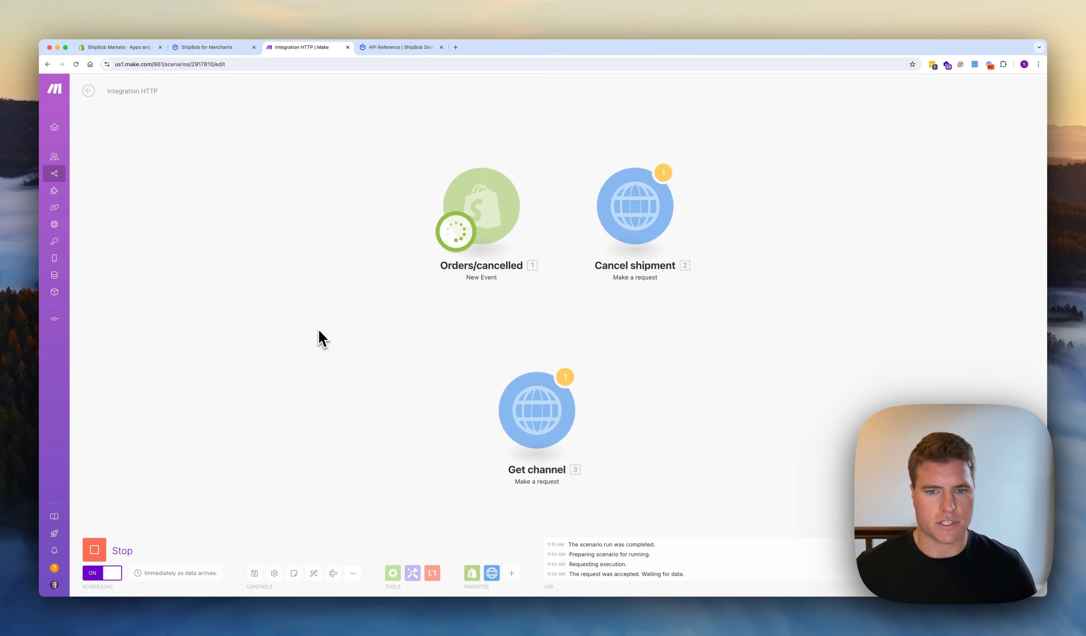
# - Leave the Shopify app settings for the store's orders list and find the matching imported Light Roast Coffee order in ShipBob
pyautogui.click(129, 49)
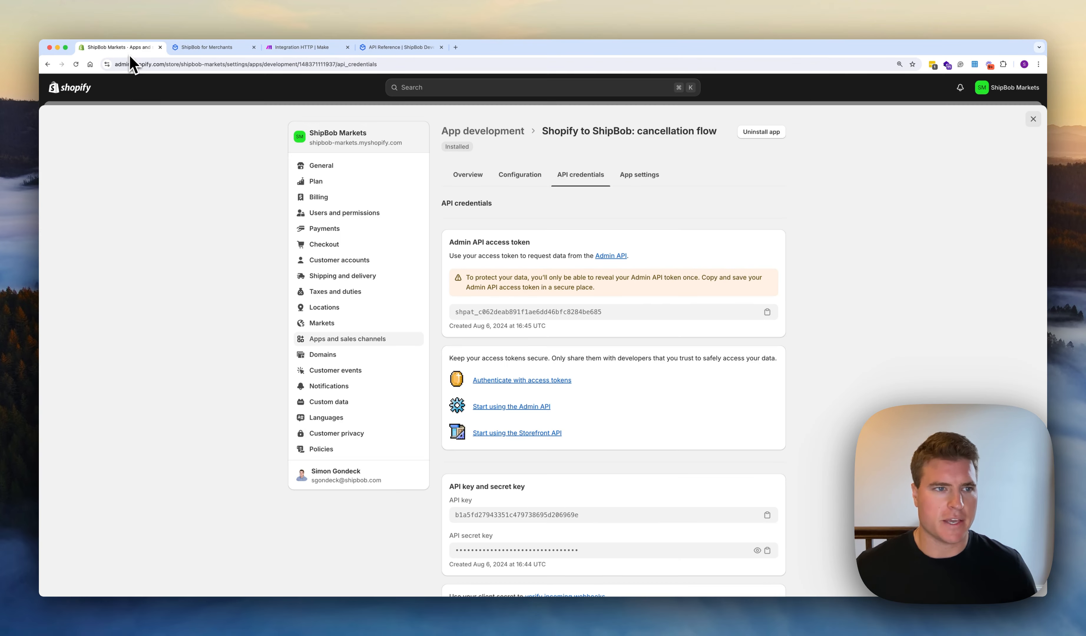
pyautogui.click(1033, 119)
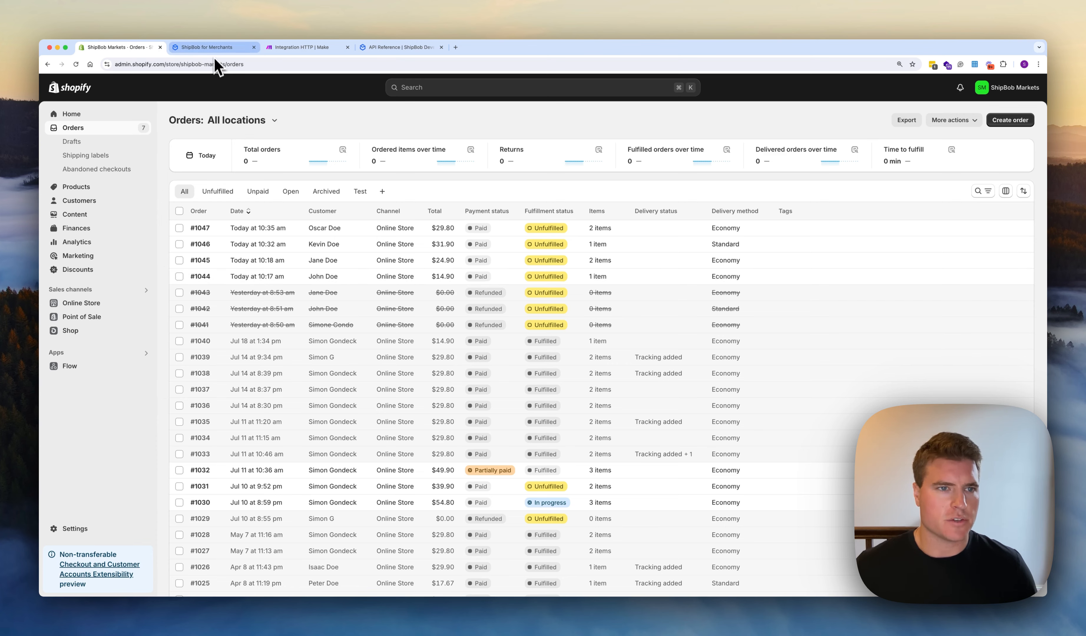
pyautogui.click(213, 48)
pyautogui.click(158, 148)
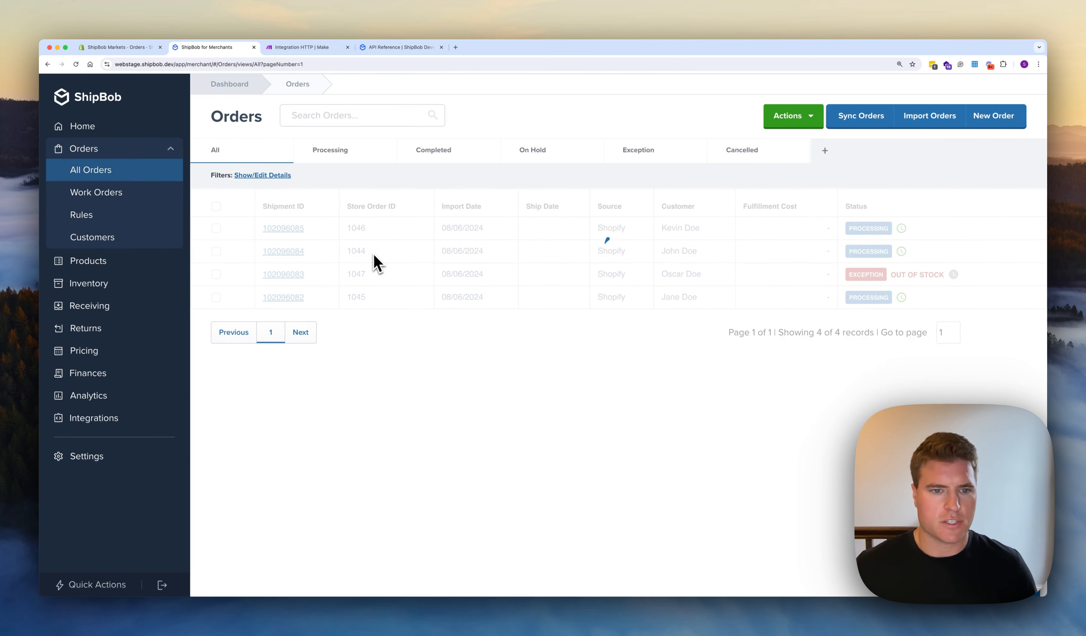
pyautogui.moveTo(367, 252); pyautogui.dragTo(347, 253)
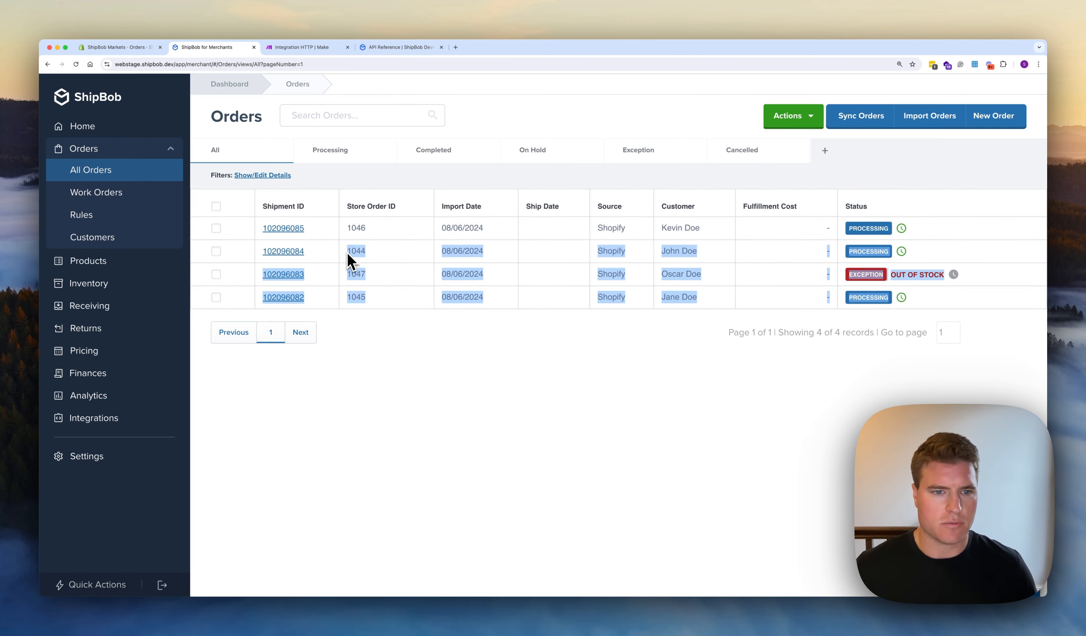
pyautogui.click(349, 252)
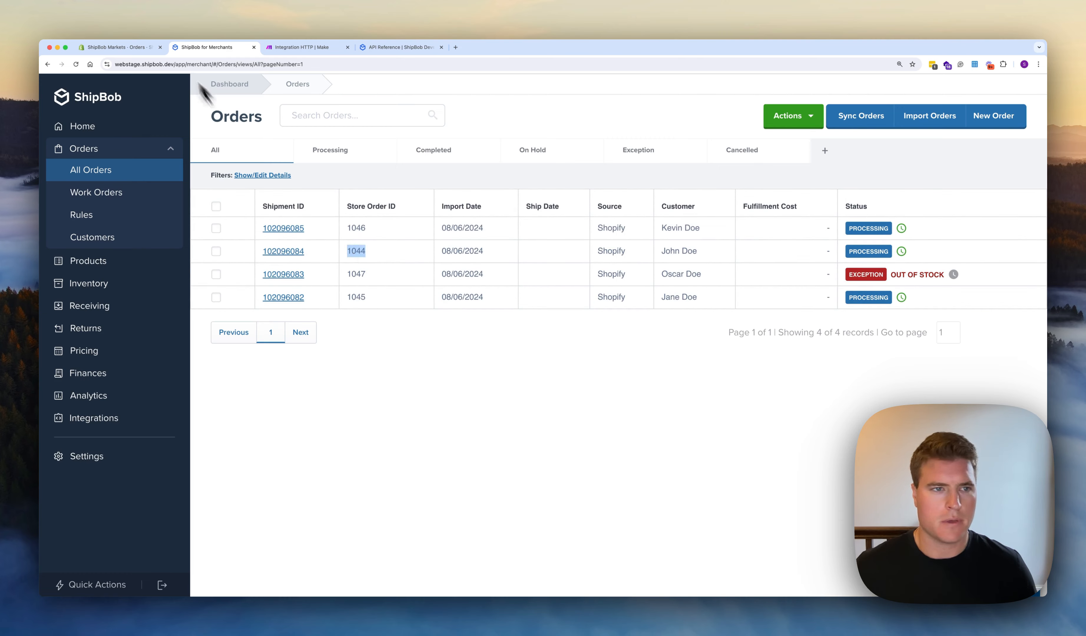
# - Cancel today's earliest unfulfilled Shopify order, containing one Light Roast Coffee, without sending the customer a notification
pyautogui.click(132, 50)
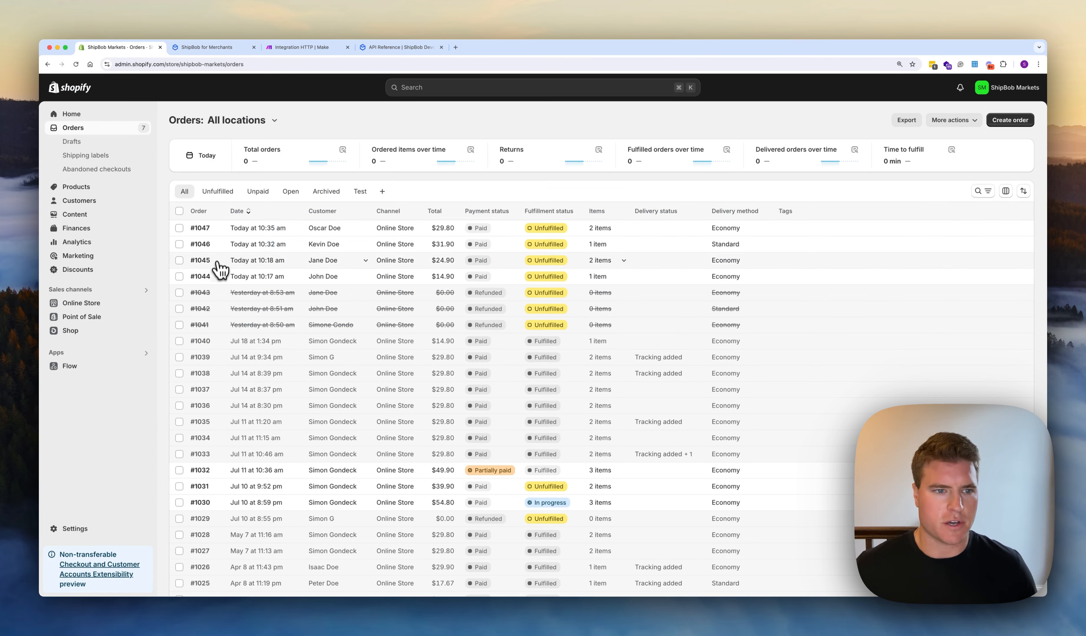
pyautogui.click(236, 282)
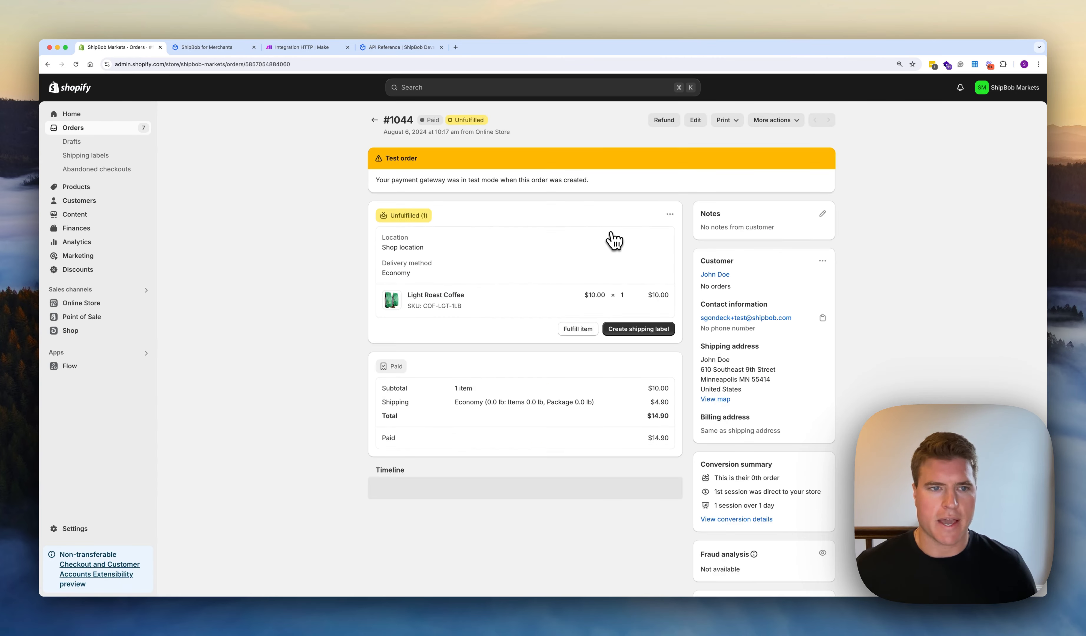
pyautogui.click(759, 131)
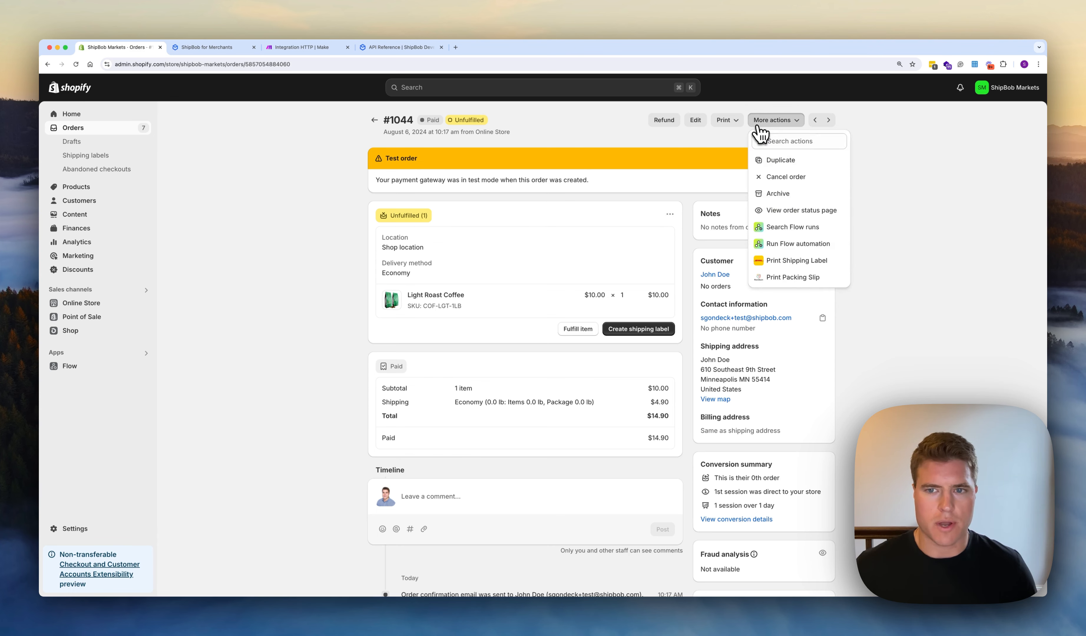
pyautogui.click(792, 184)
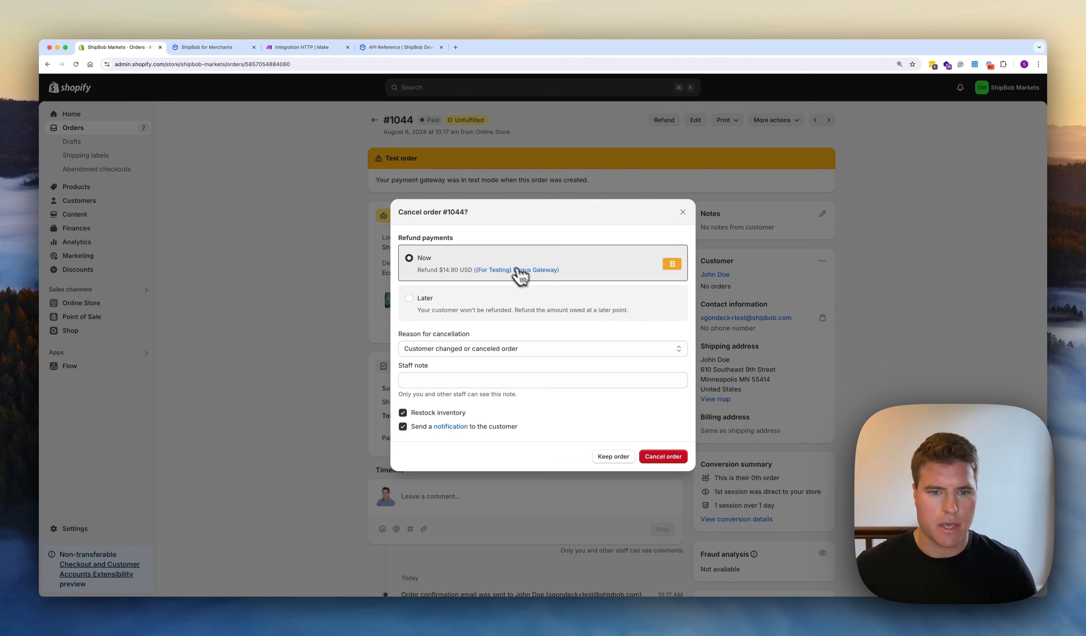
pyautogui.click(404, 423)
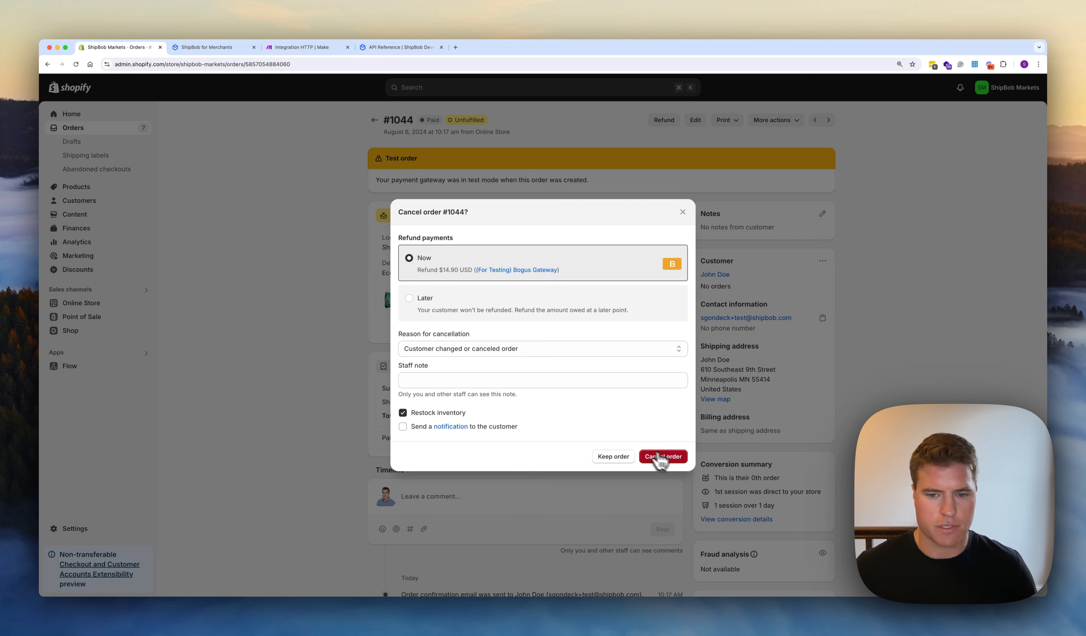
pyautogui.click(676, 464)
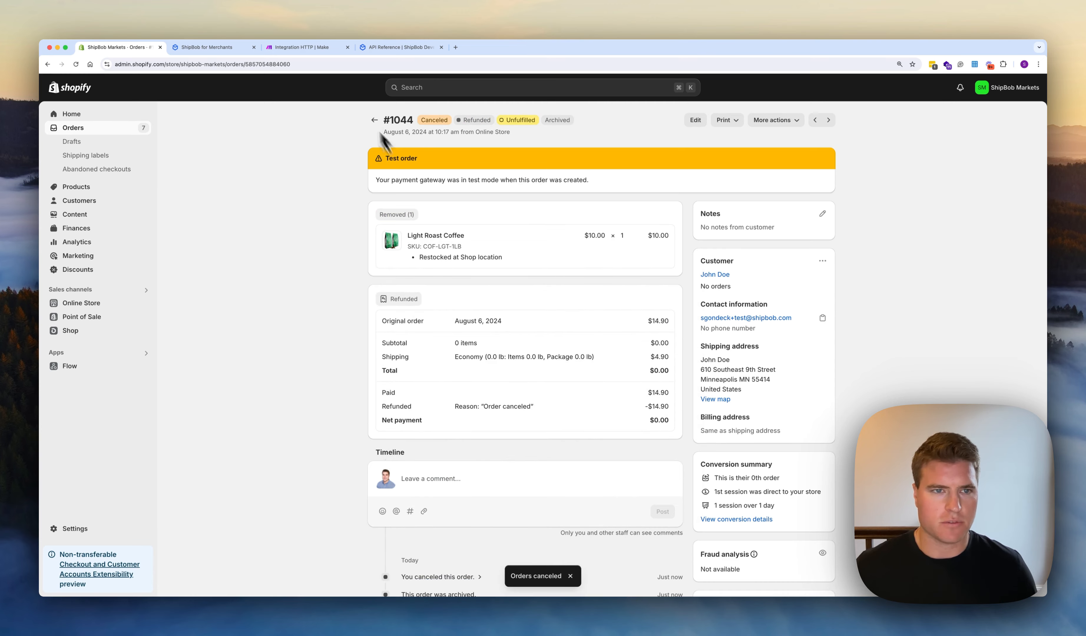
# - Inspect the Orders/cancelled trigger's output data in Make and compare its order_number with the cancelled order in Shopify
pyautogui.click(316, 49)
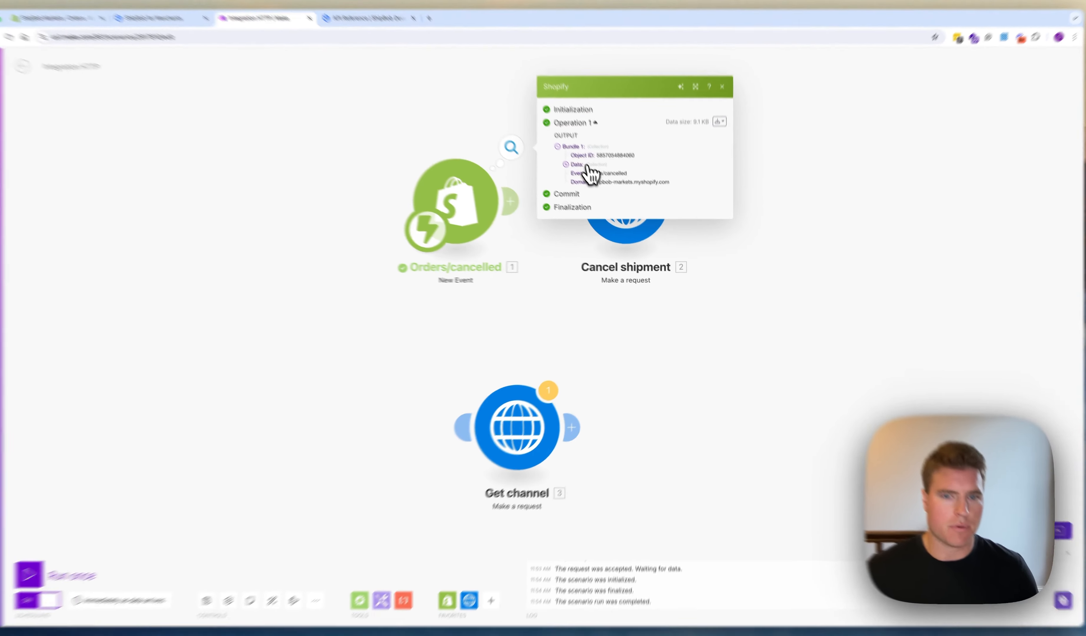
pyautogui.click(579, 180)
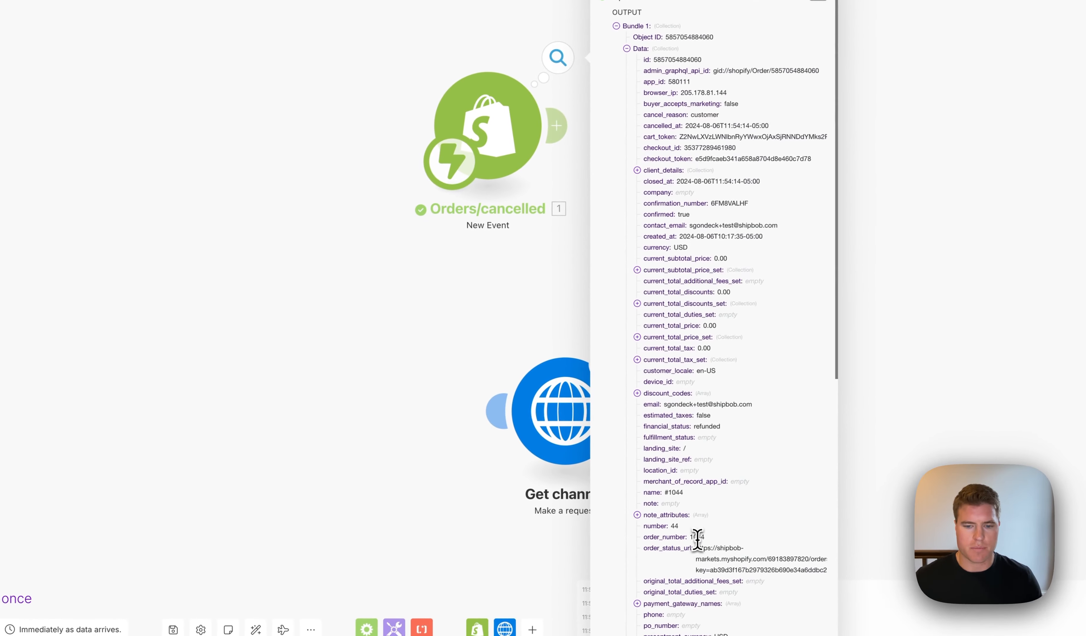
pyautogui.doubleClick(691, 541)
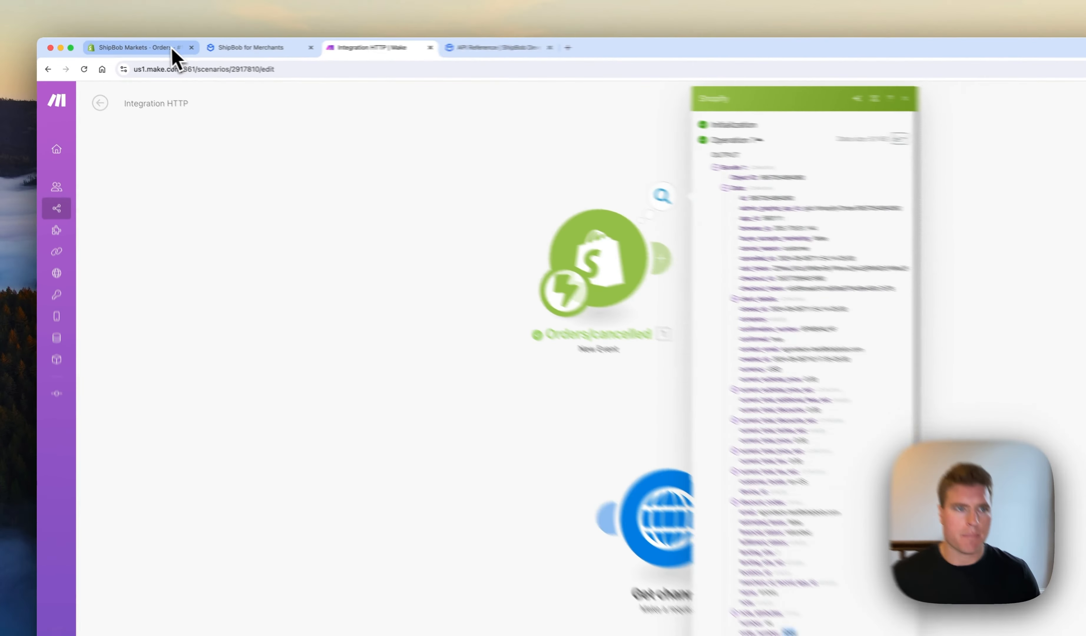
pyautogui.click(172, 49)
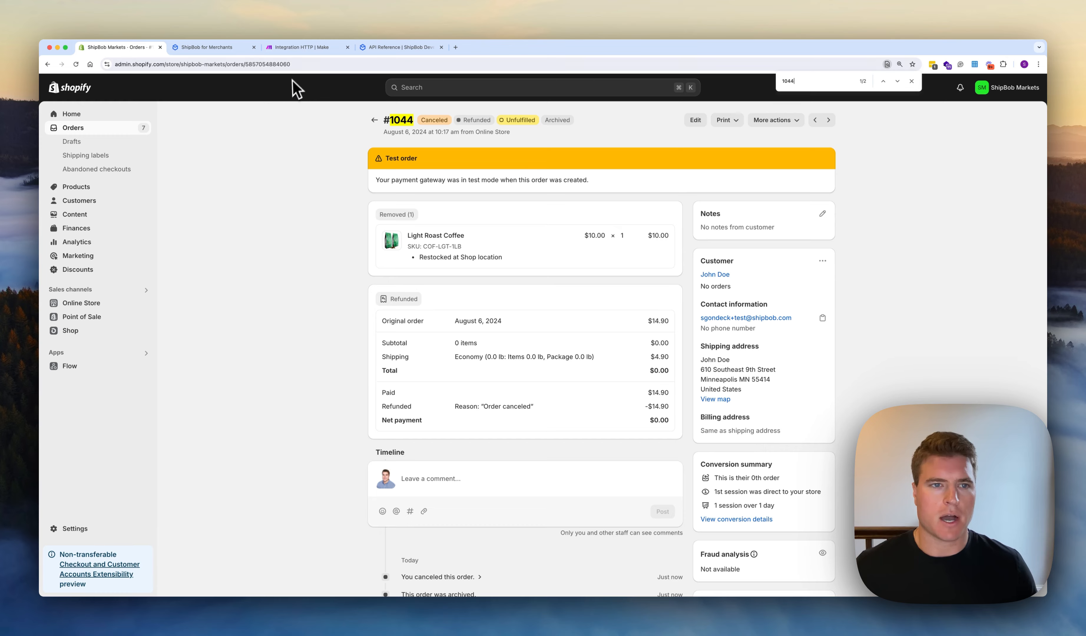
pyautogui.click(305, 49)
pyautogui.click(407, 170)
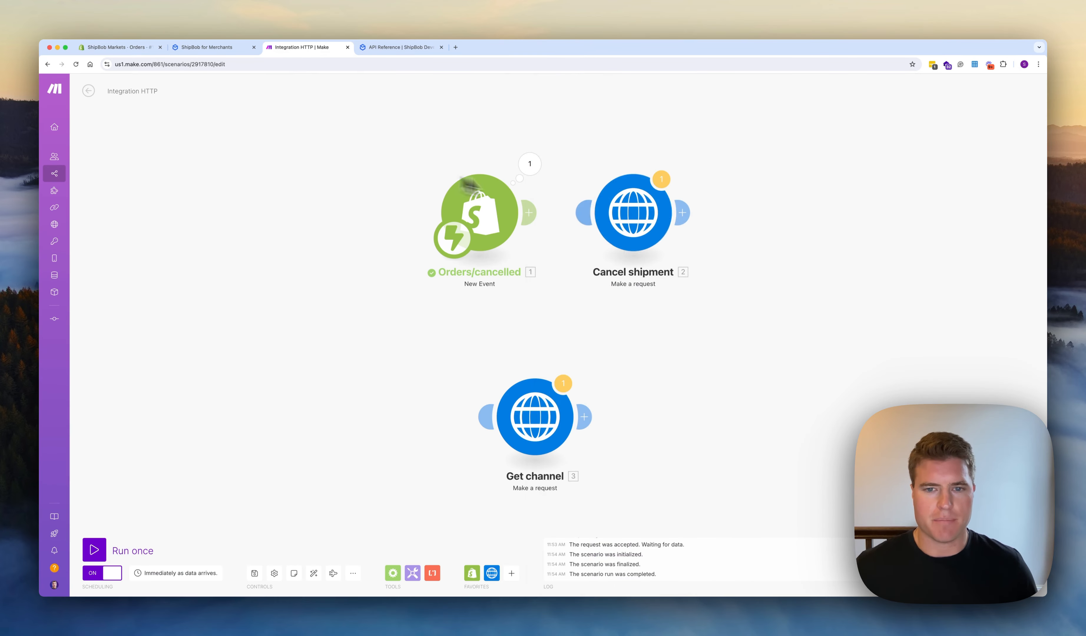
# - Try linking Orders/cancelled to Cancel shipment to check the {shipmentId} placeholder in the request URL, then undo the link
pyautogui.moveTo(639, 225); pyautogui.dragTo(633, 225)
pyautogui.click(635, 226)
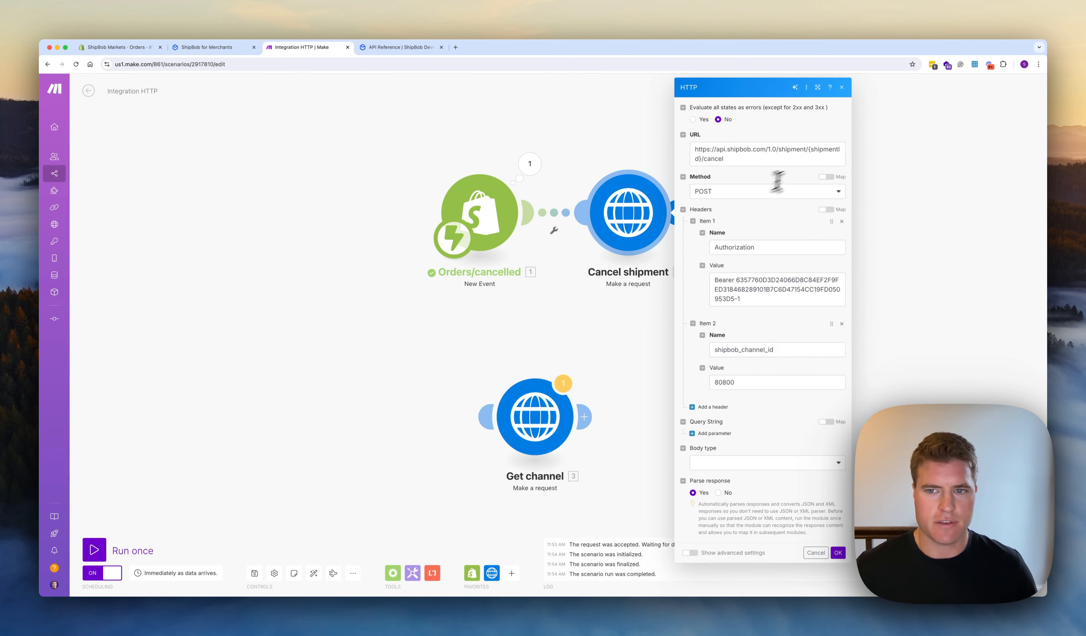
pyautogui.moveTo(810, 149); pyautogui.dragTo(713, 160)
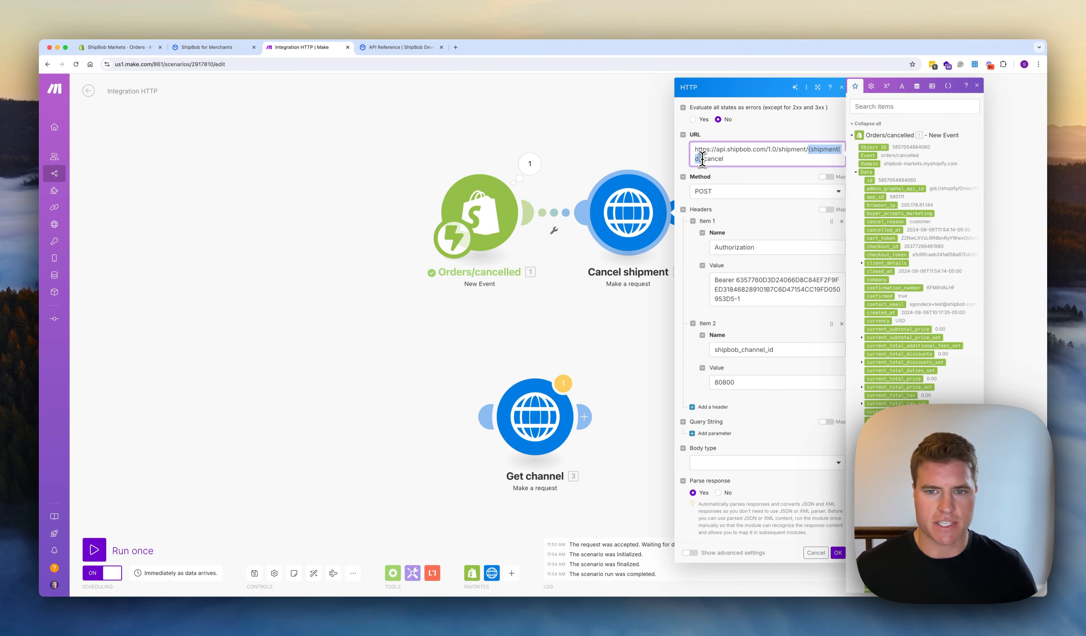
pyautogui.click(585, 129)
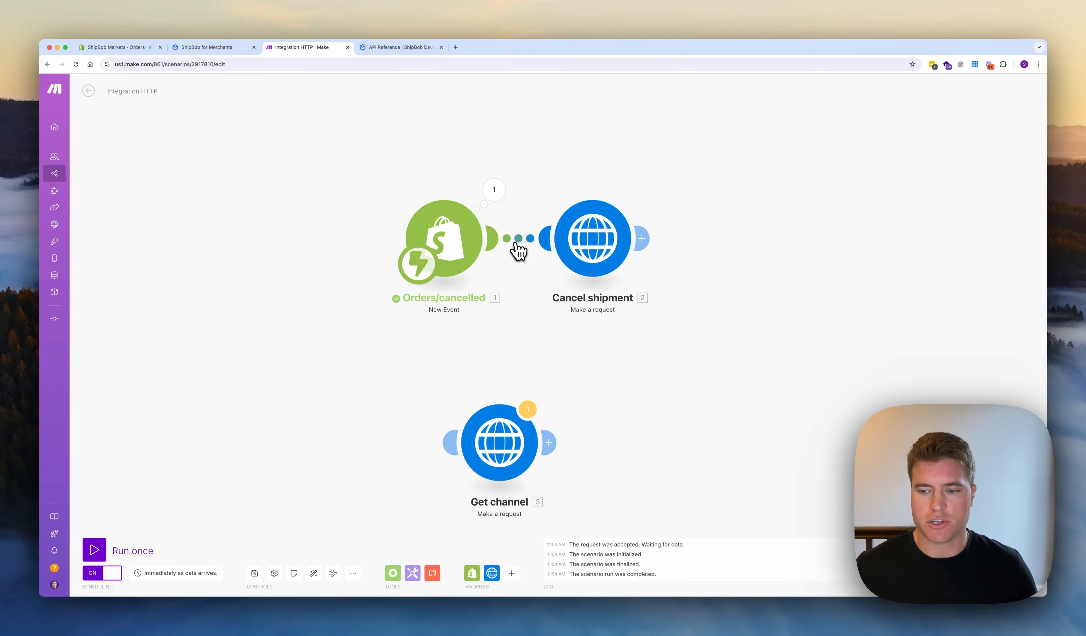
pyautogui.click(517, 244)
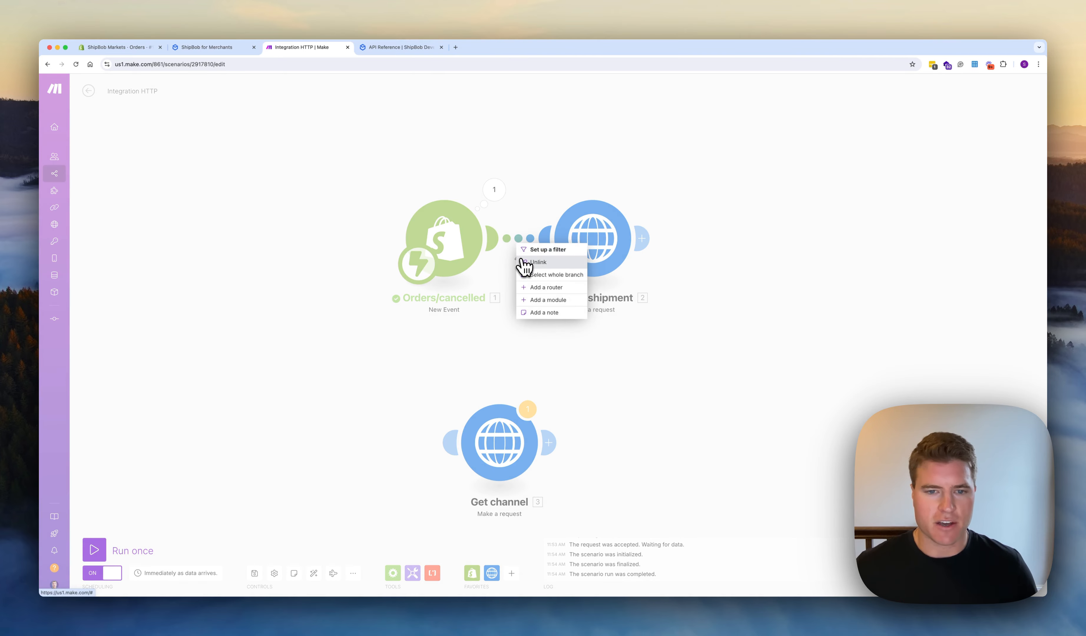
pyautogui.click(525, 262)
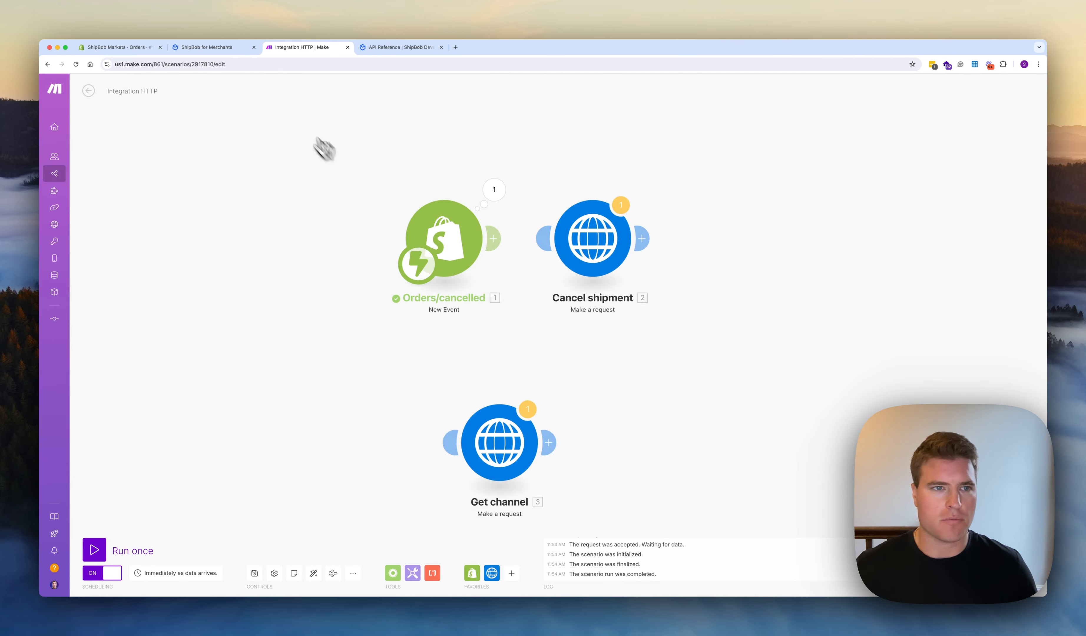
# - Copy the shipment ID of the cancelled Light Roast Coffee order from ShipBob's orders list
pyautogui.click(220, 51)
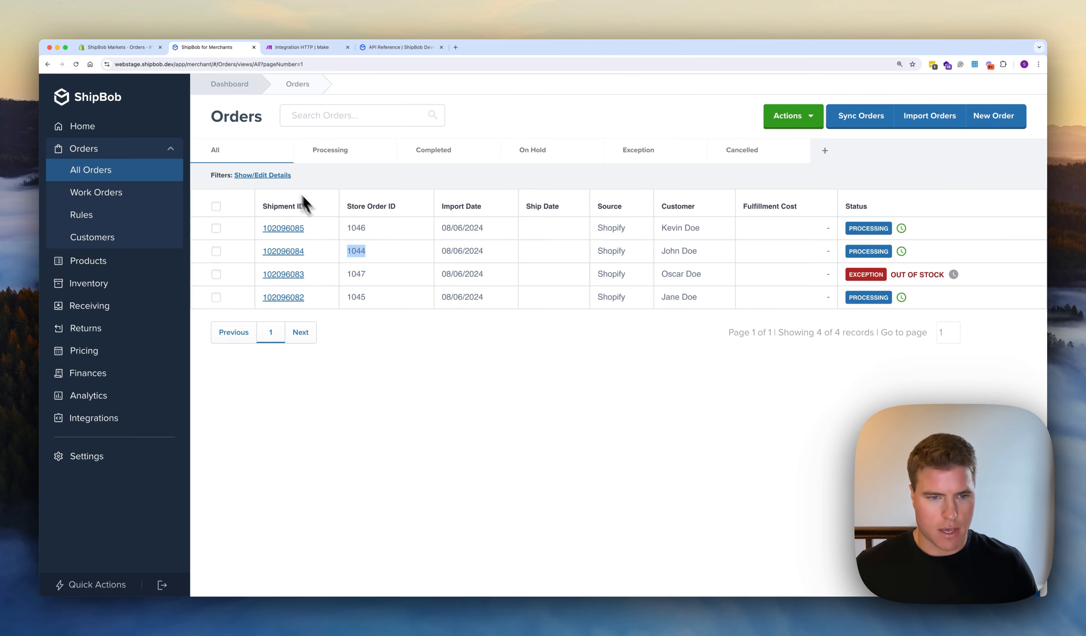
pyautogui.press('super+f')
pyautogui.moveTo(311, 253); pyautogui.dragTo(262, 251)
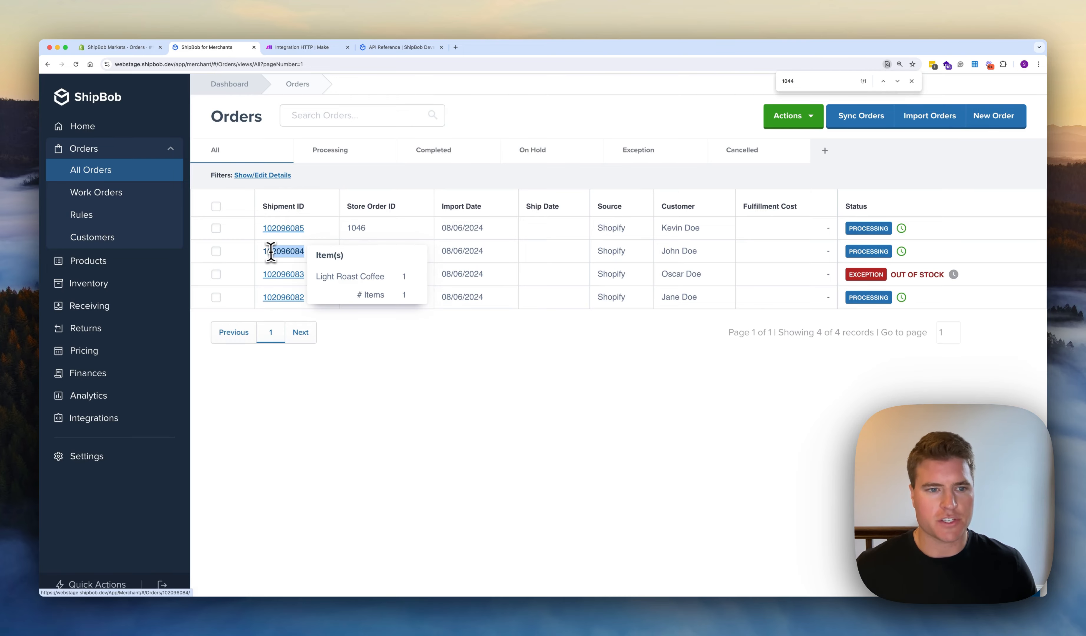
# - Make Cancel shipment the scenario's starting module in Make and replace {shipmentId} in its request URL with the copied shipment ID
pyautogui.click(302, 57)
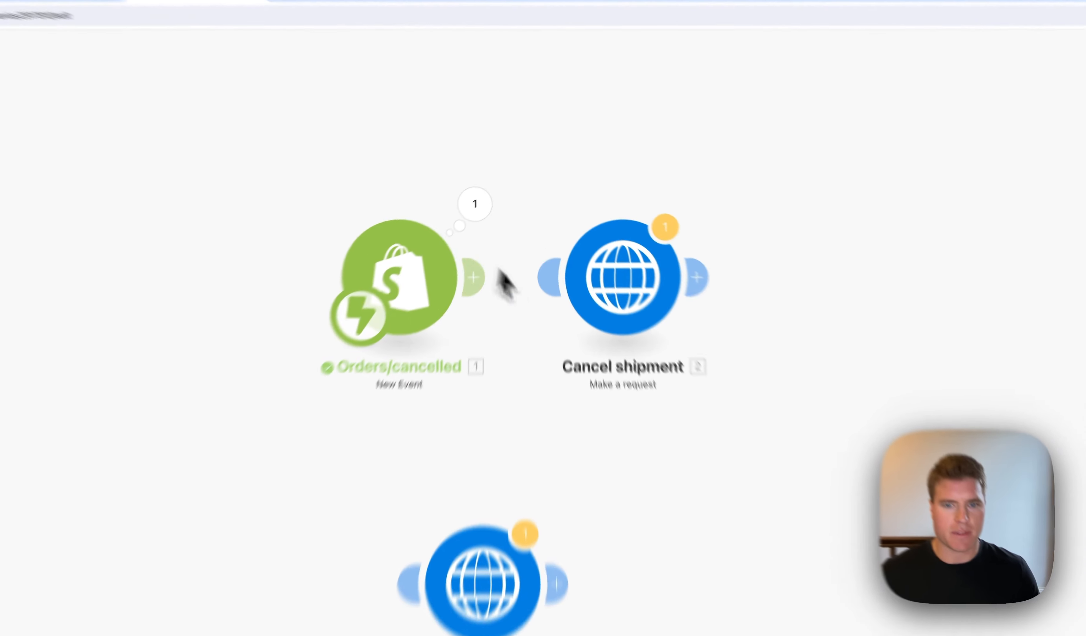
pyautogui.moveTo(311, 391); pyautogui.dragTo(613, 376)
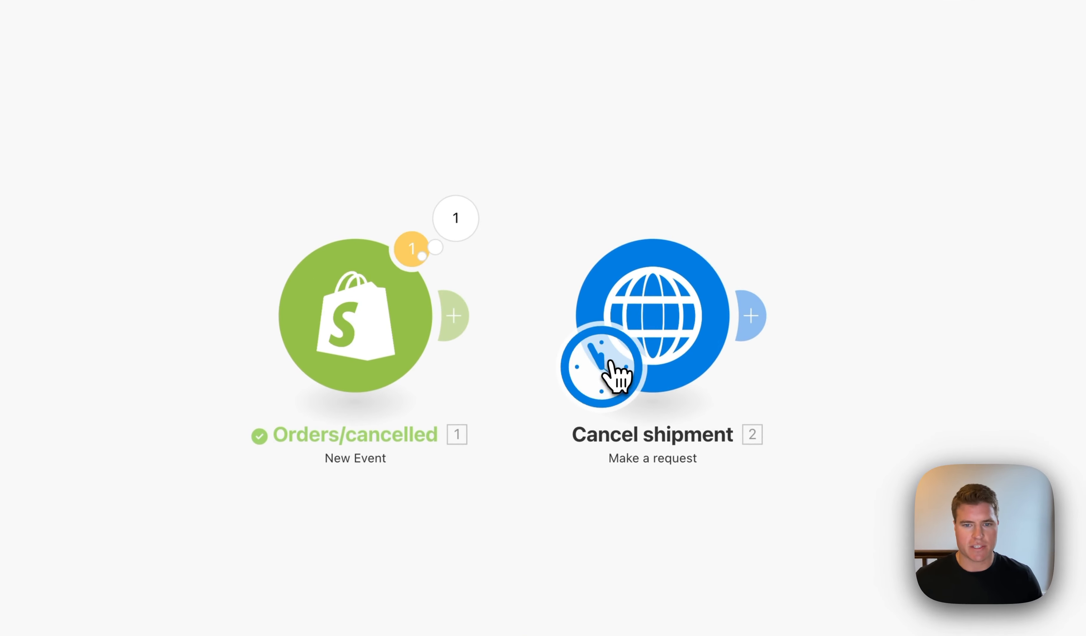
pyautogui.click(650, 315)
pyautogui.moveTo(914, 136); pyautogui.dragTo(699, 155)
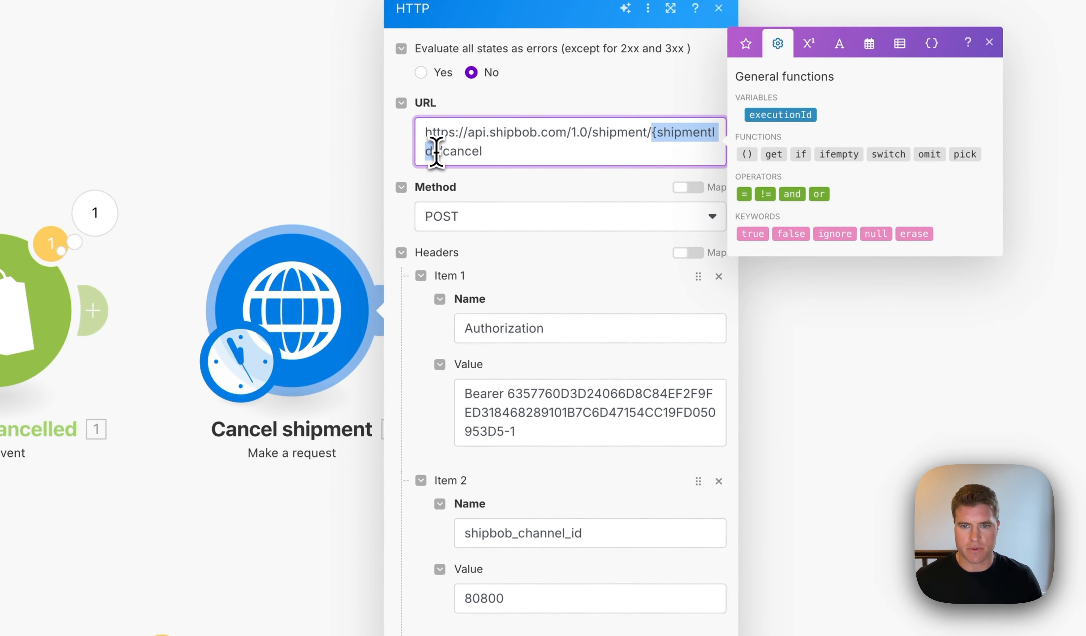
pyautogui.hotkey('ctrl', 'v')
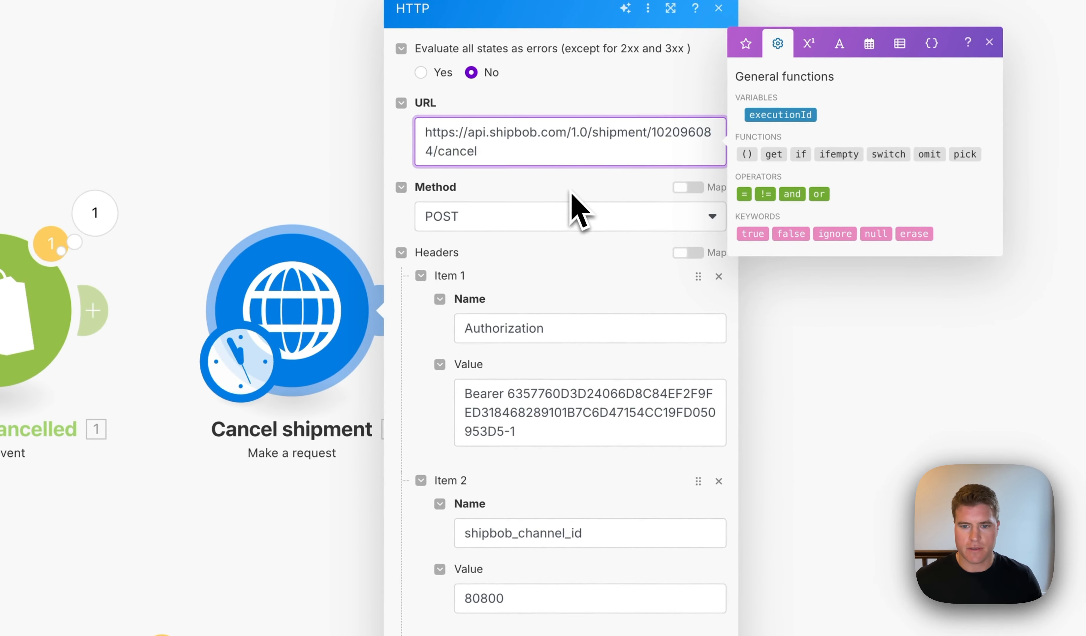
pyautogui.click(572, 193)
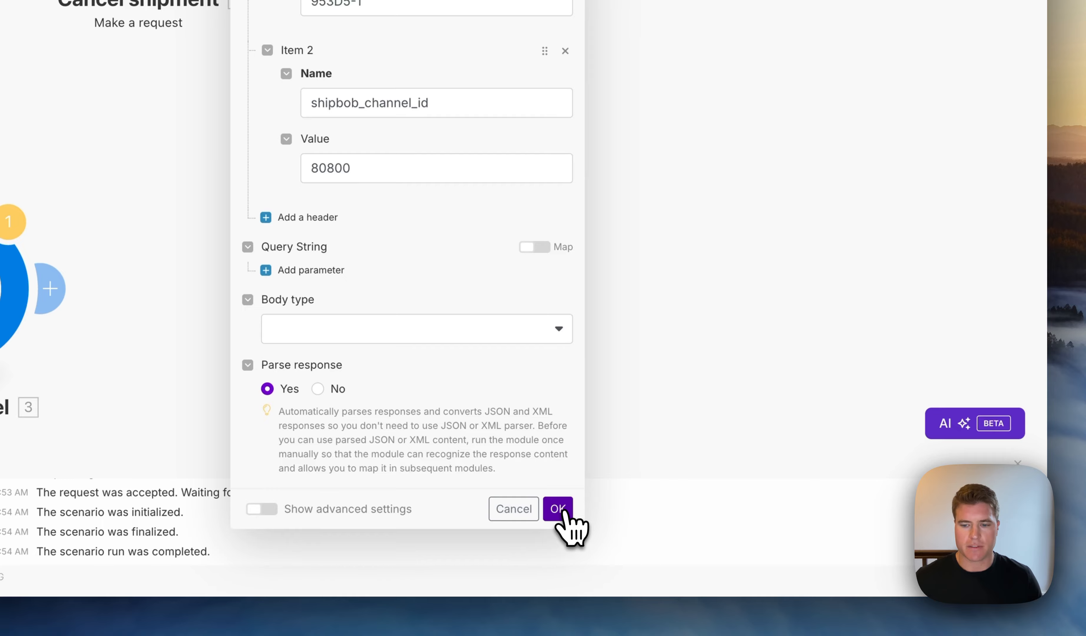
pyautogui.click(559, 509)
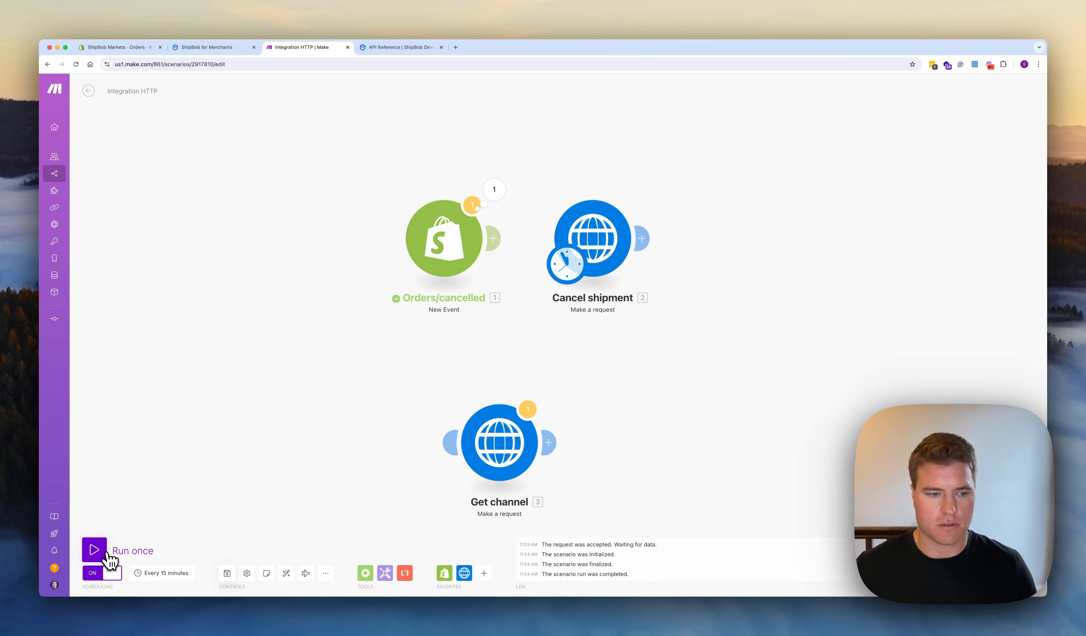
# - Run the scenario once and examine the Cancel shipment request's output and module settings
pyautogui.click(108, 558)
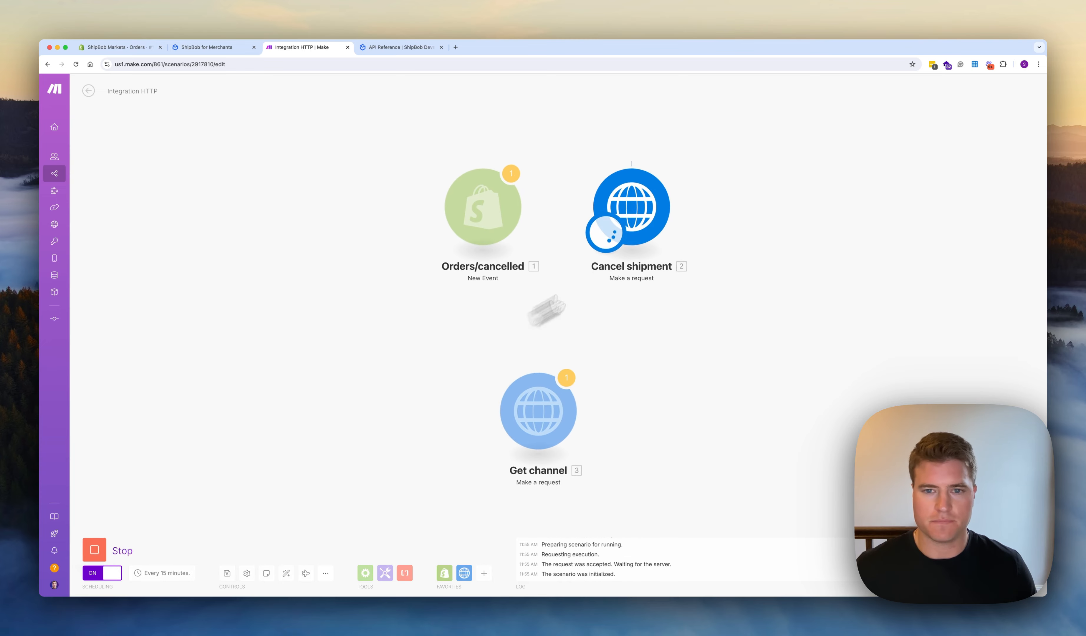
pyautogui.click(683, 157)
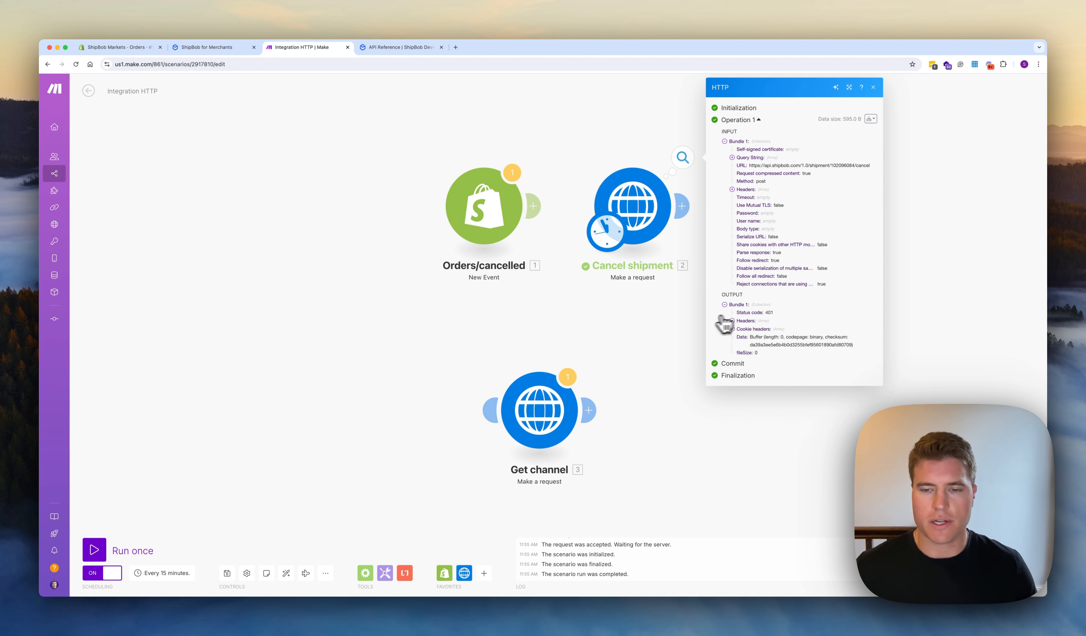
pyautogui.click(632, 212)
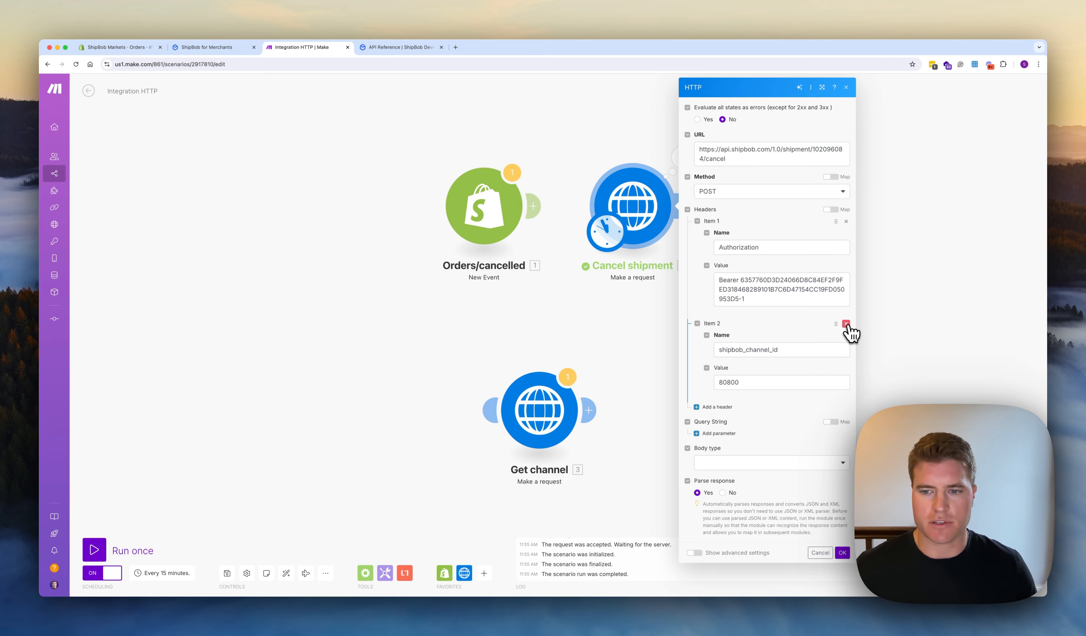
# - Consult the Cancel one Shipment by Shipment Id endpoint under Orders in the ShipBob API reference
pyautogui.click(405, 49)
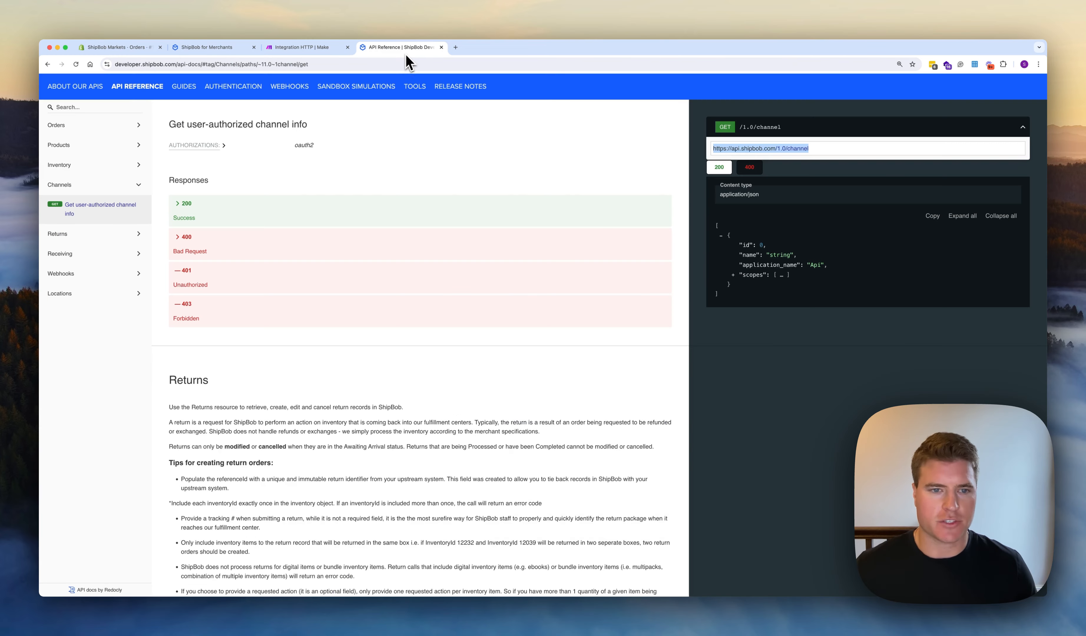
pyautogui.click(87, 126)
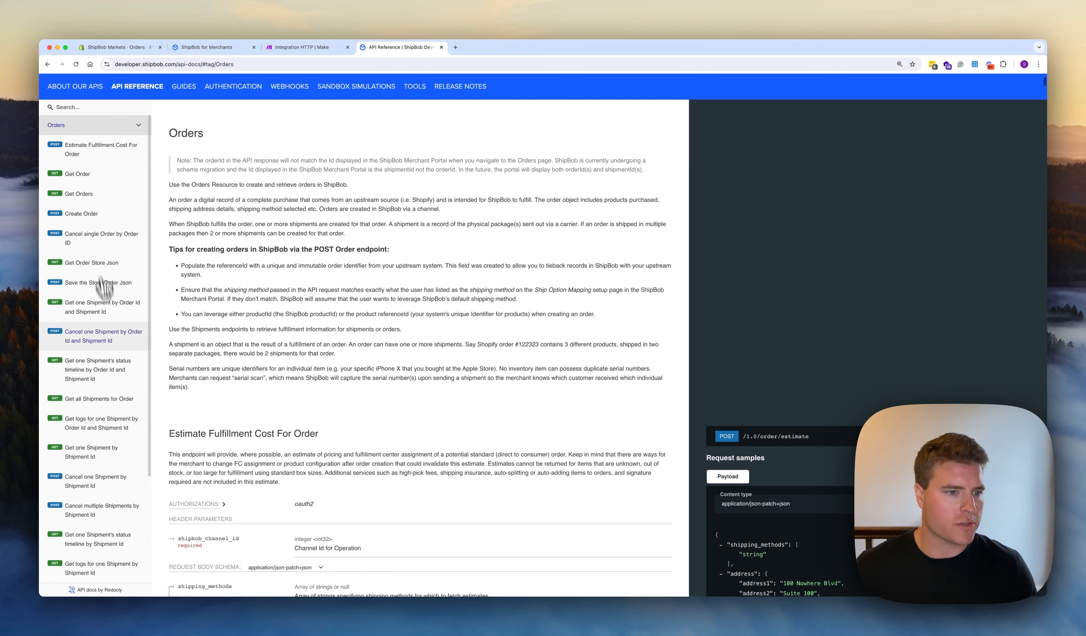
pyautogui.click(103, 478)
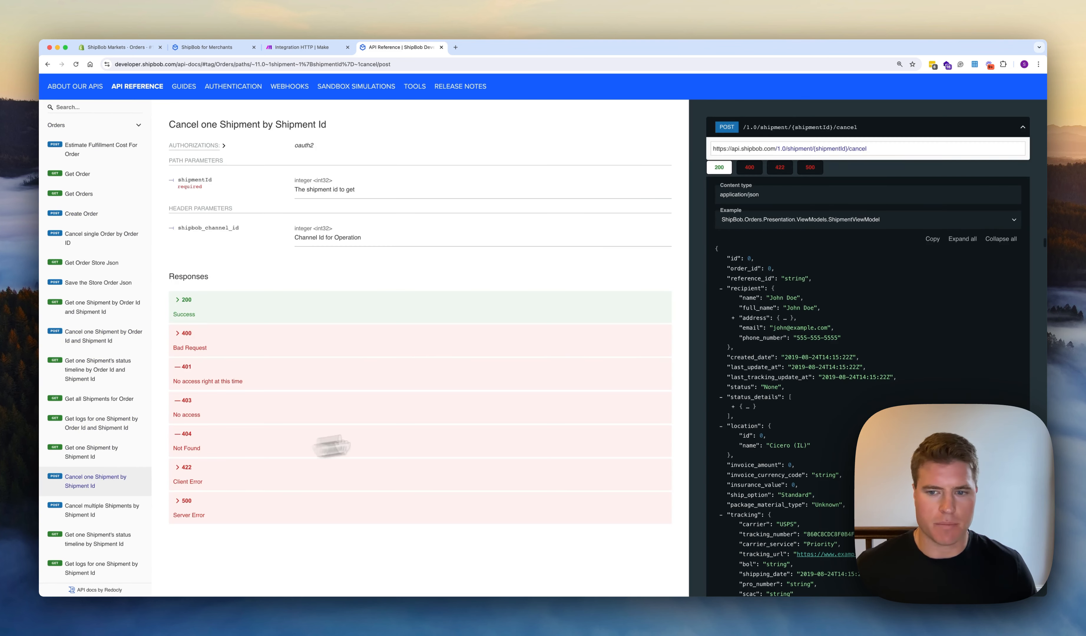
# - Remove the shipbob_channel_id header from the Cancel shipment request in Make, save it, and run the scenario once to check its output
pyautogui.doubleClick(214, 228)
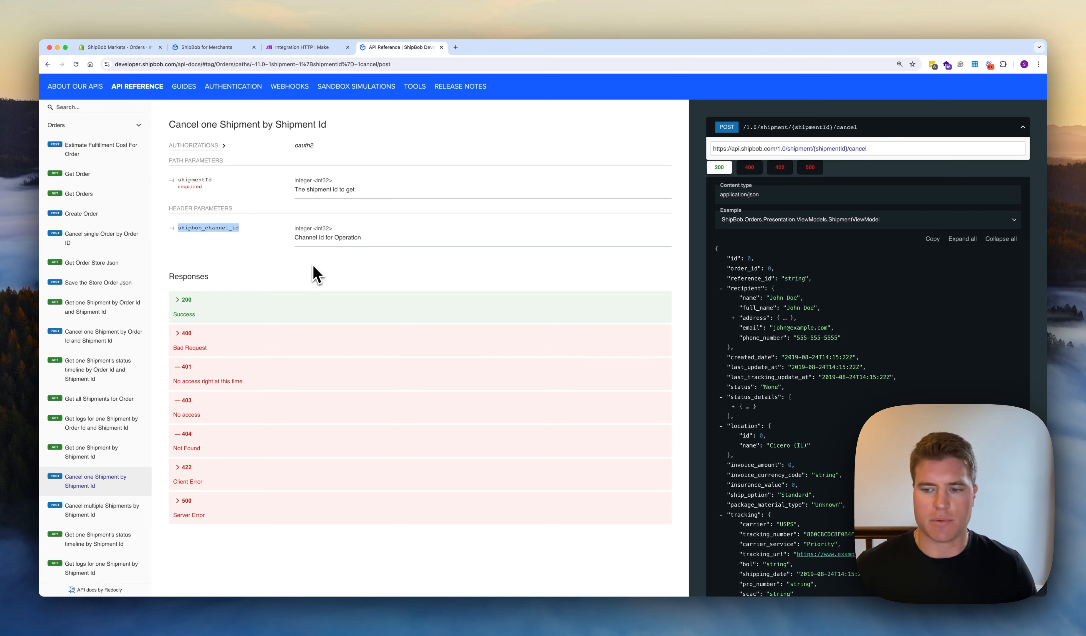
pyautogui.click(297, 47)
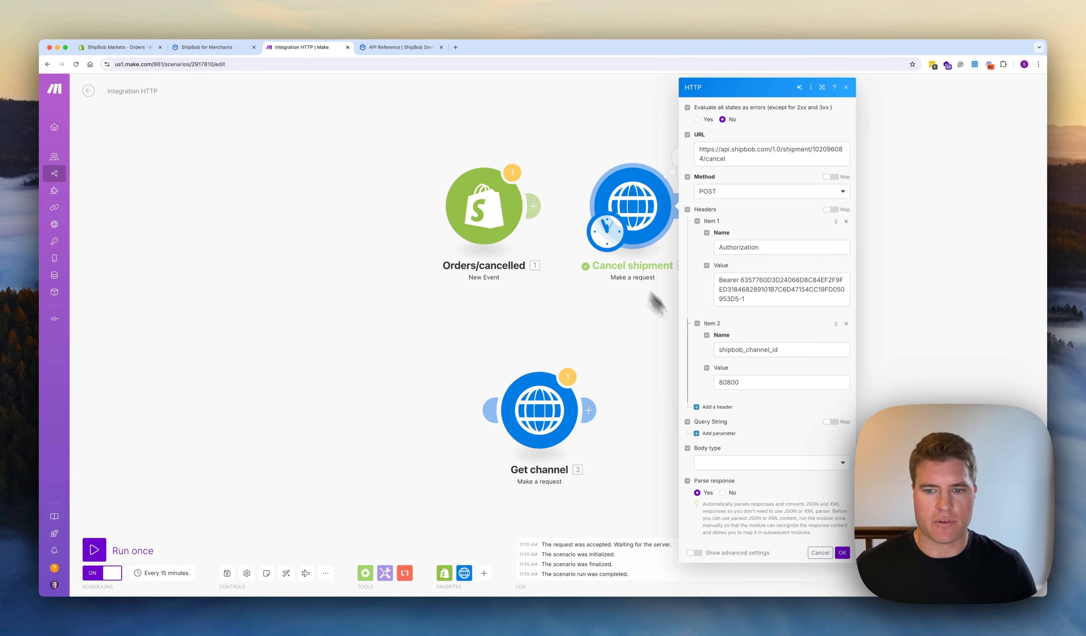
pyautogui.click(846, 324)
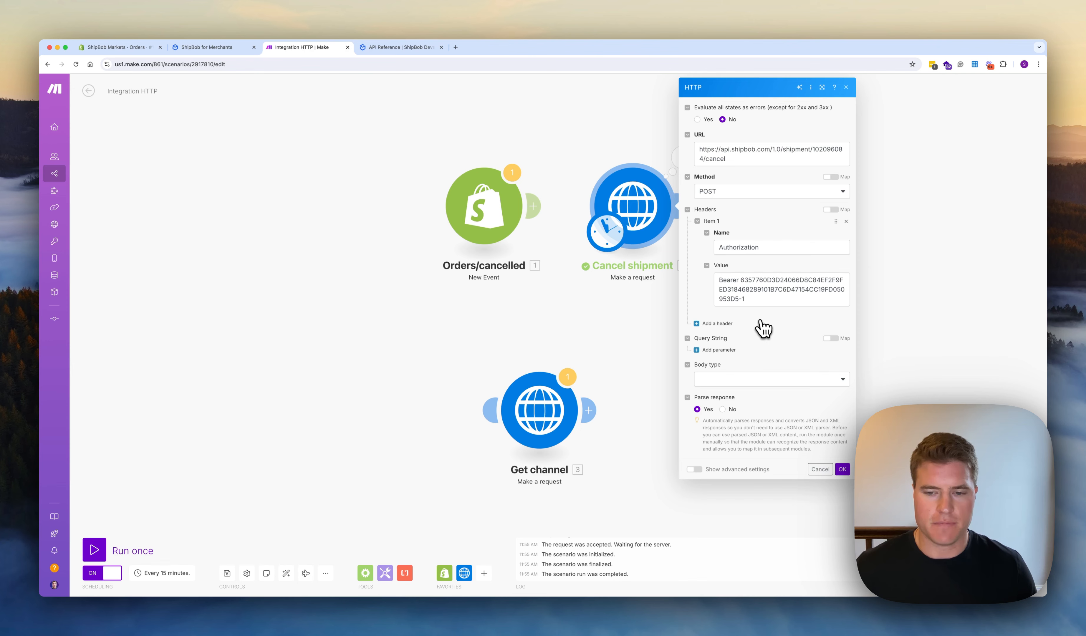
pyautogui.click(819, 150)
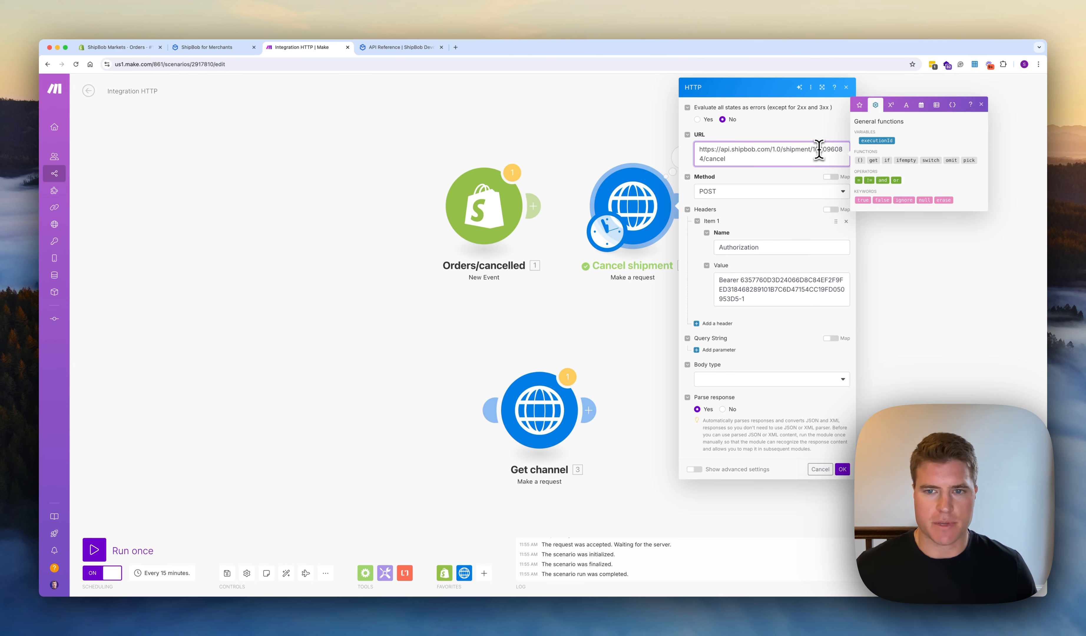
pyautogui.click(842, 470)
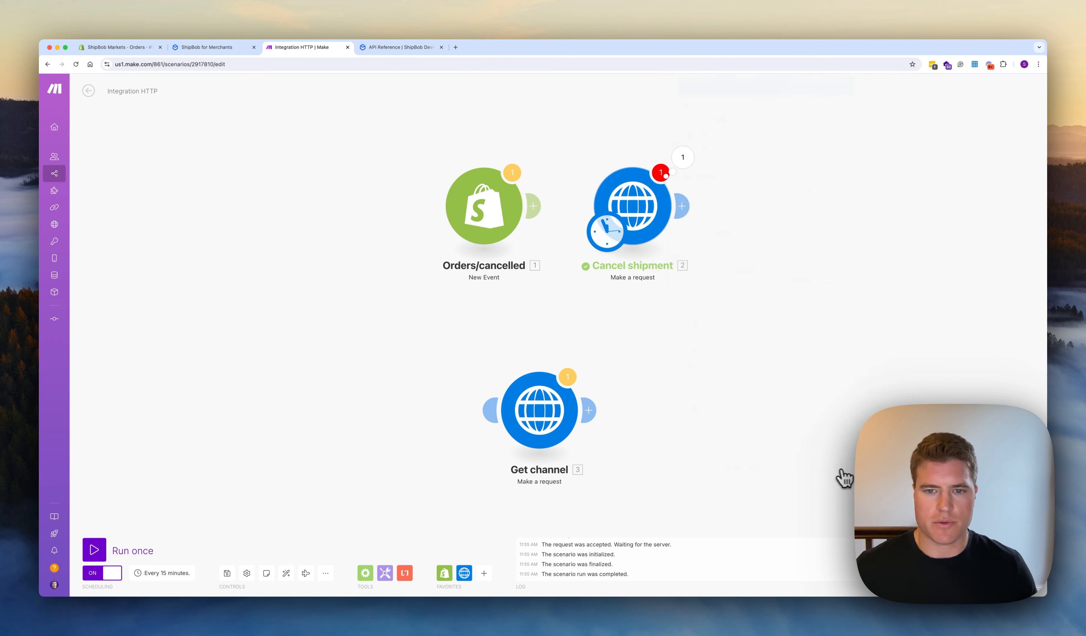
pyautogui.click(94, 549)
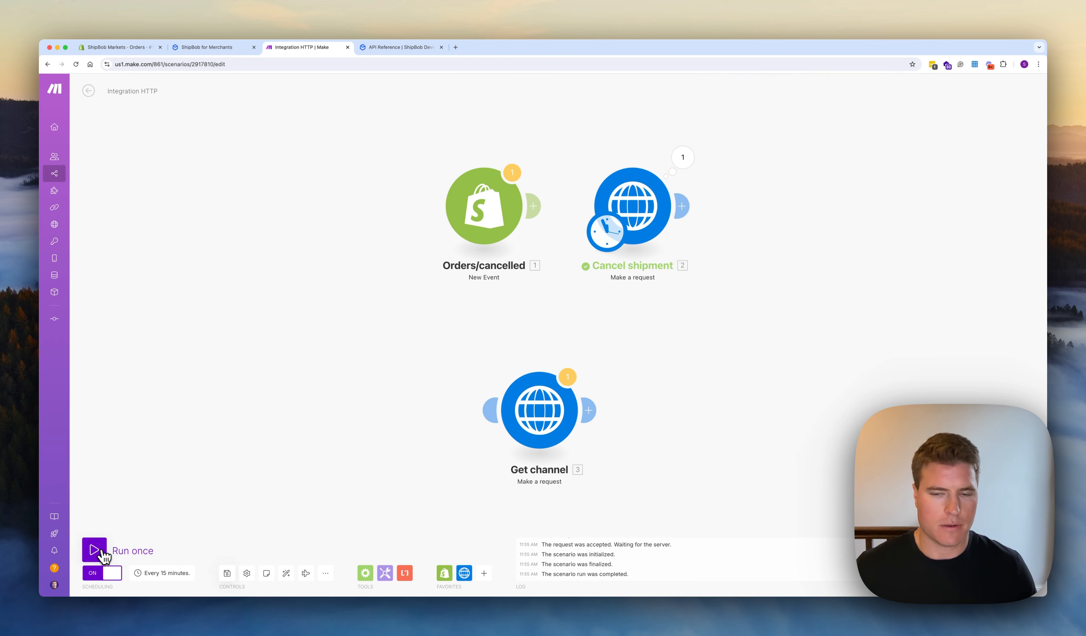
pyautogui.click(683, 157)
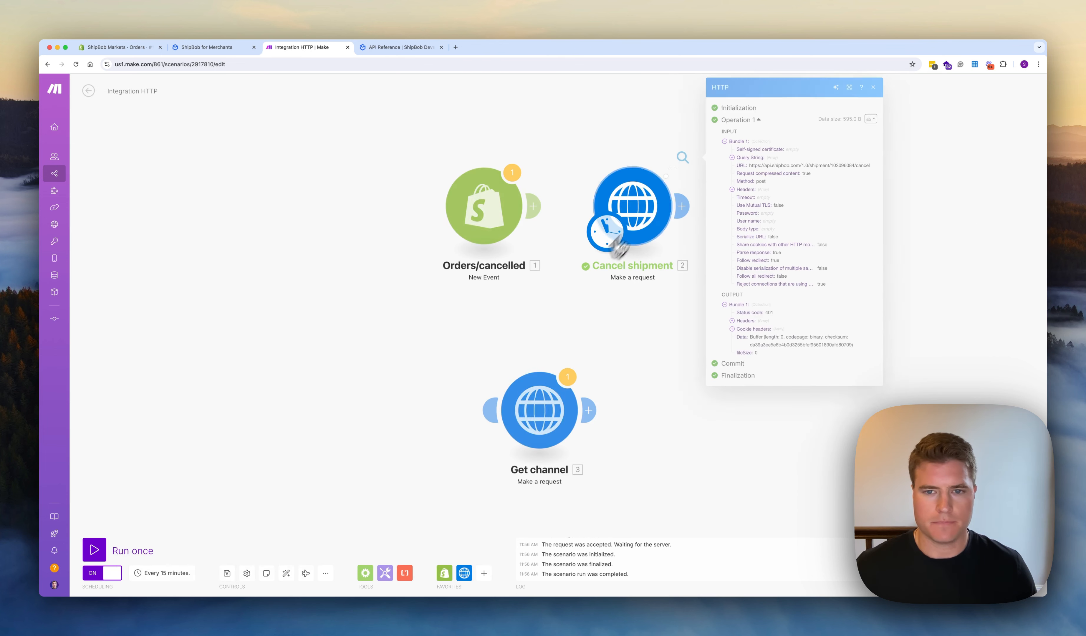
# - Change the host in the Cancel shipment request URL to sandbox-api.shipbob.com and save the module
pyautogui.click(650, 197)
pyautogui.click(717, 154)
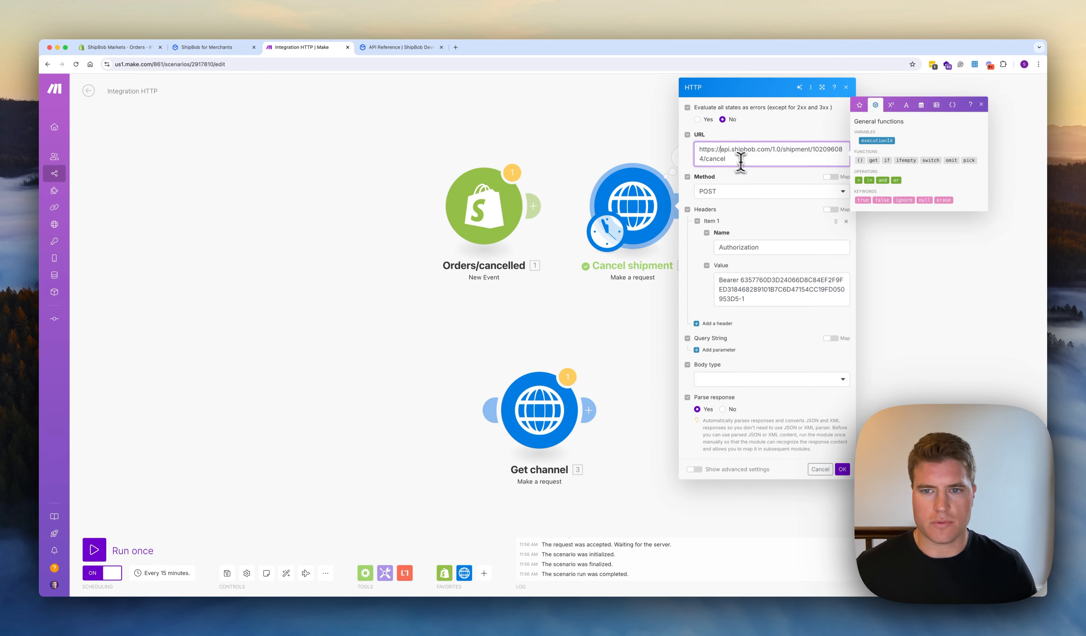
pyautogui.write('sandbox-')
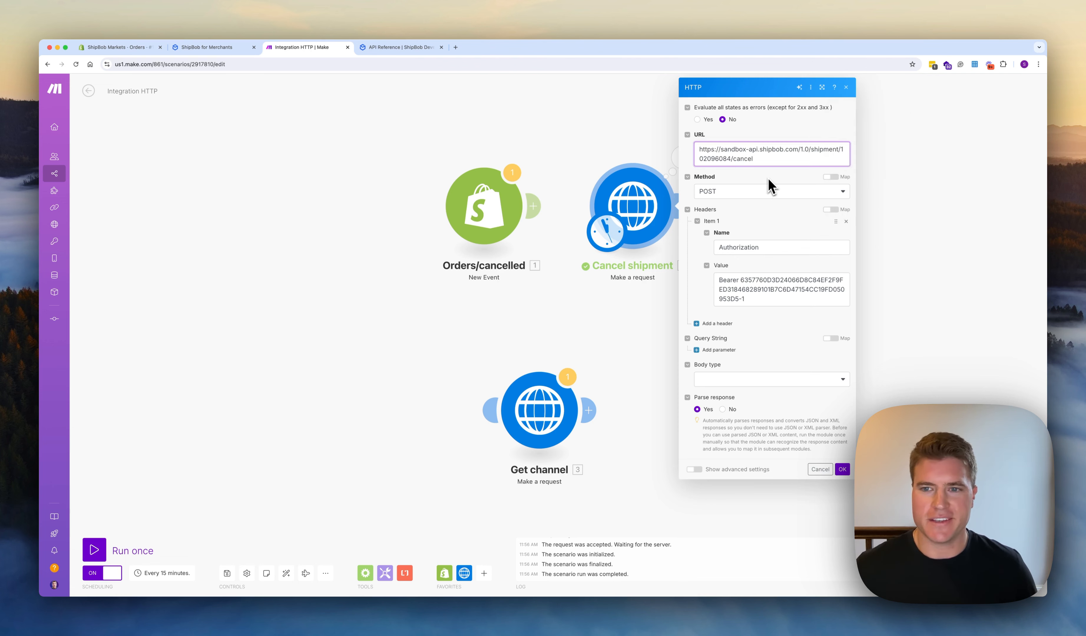
pyautogui.click(842, 469)
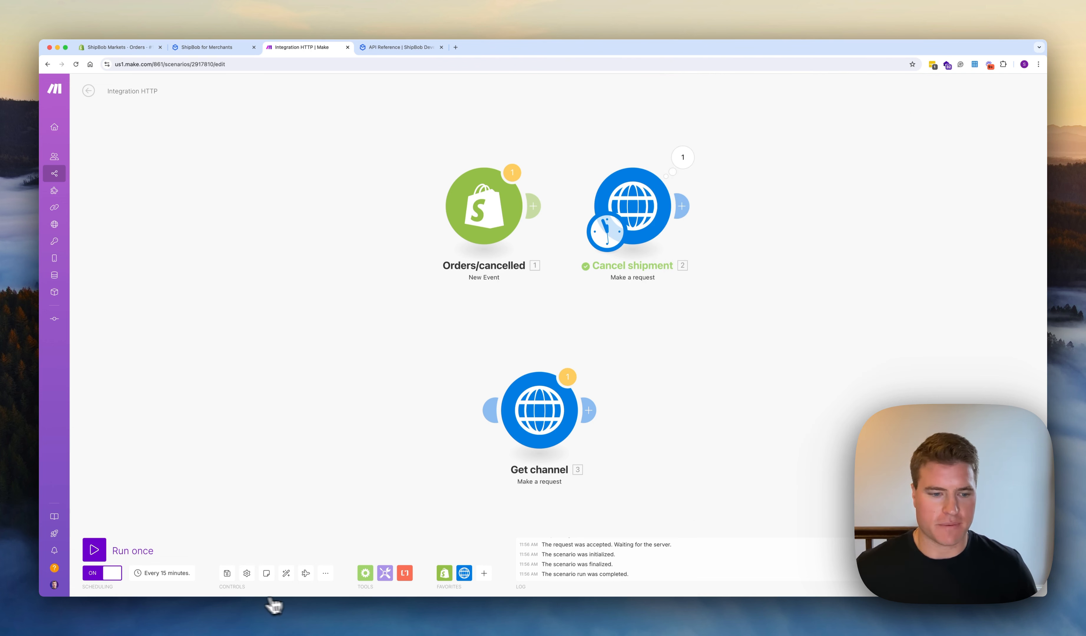
# - Run the scenario once and examine the response data returned by the Cancel shipment request
pyautogui.click(94, 550)
pyautogui.click(685, 168)
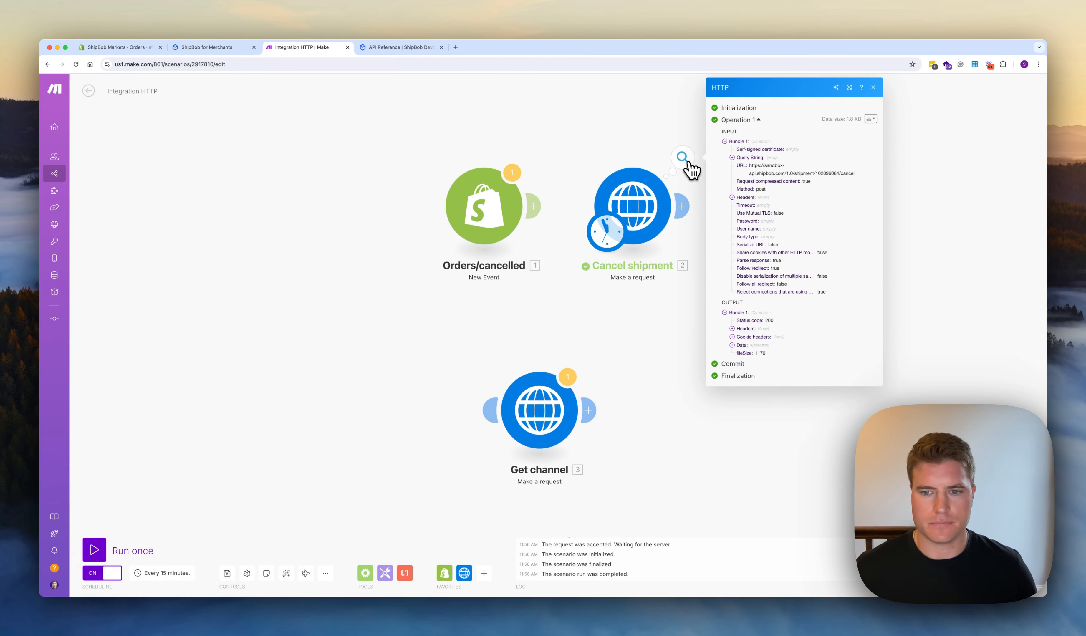
pyautogui.click(752, 346)
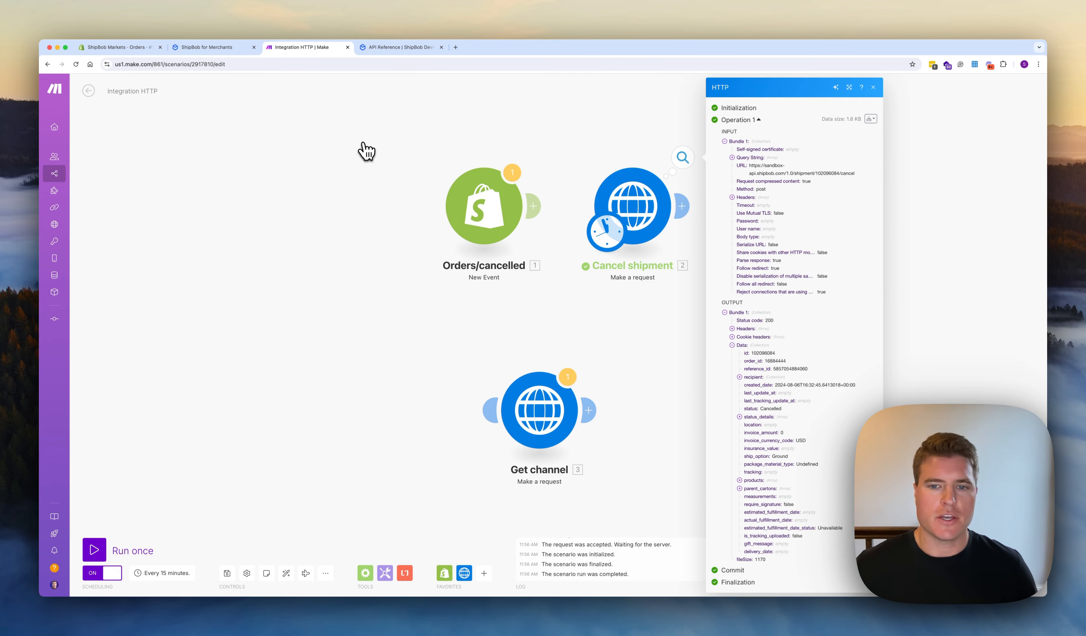
# - Reload ShipBob's All Orders list to check the status of the order whose shipment was cancelled
pyautogui.click(232, 47)
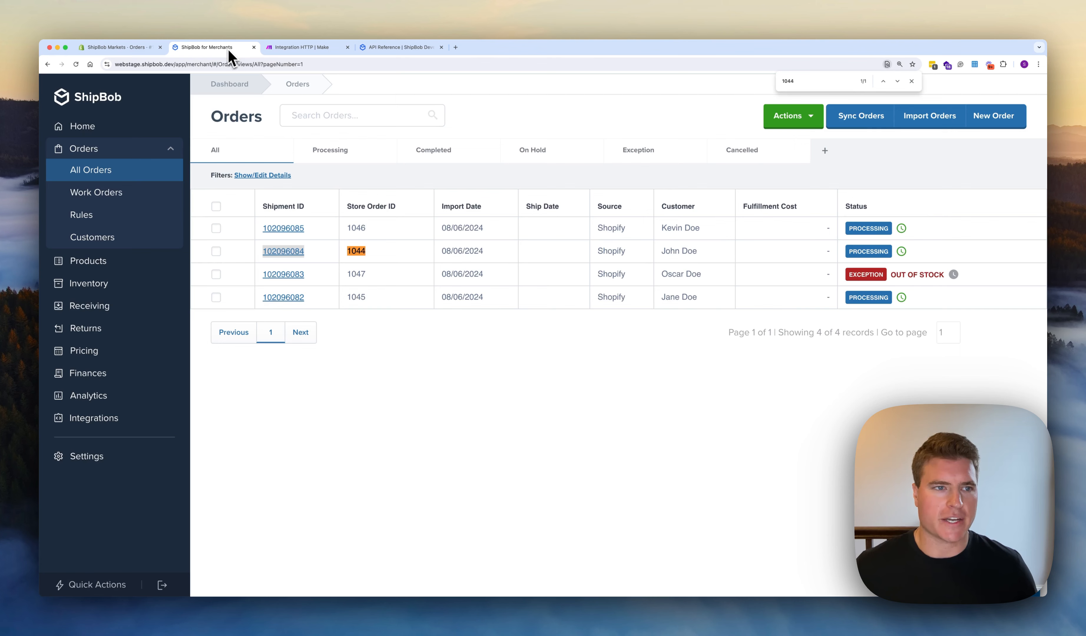
pyautogui.click(235, 66)
pyautogui.press('Return')
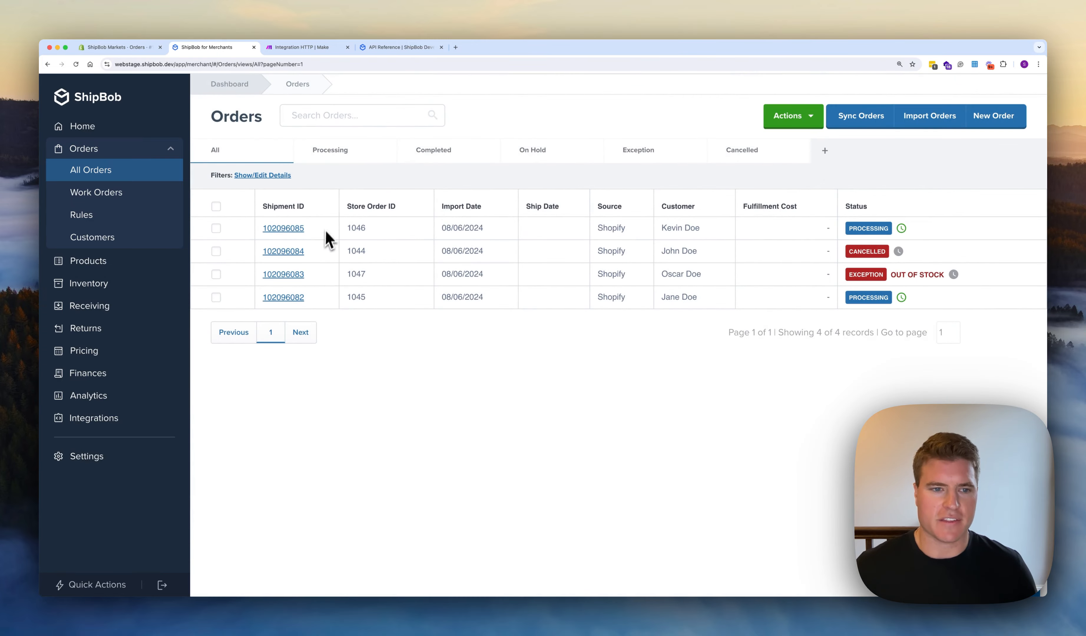
# - Copy the cancelled order's shipment ID from ShipBob and find it in Make's Cancel shipment output
pyautogui.moveTo(314, 260); pyautogui.dragTo(259, 265)
pyautogui.press('super+c')
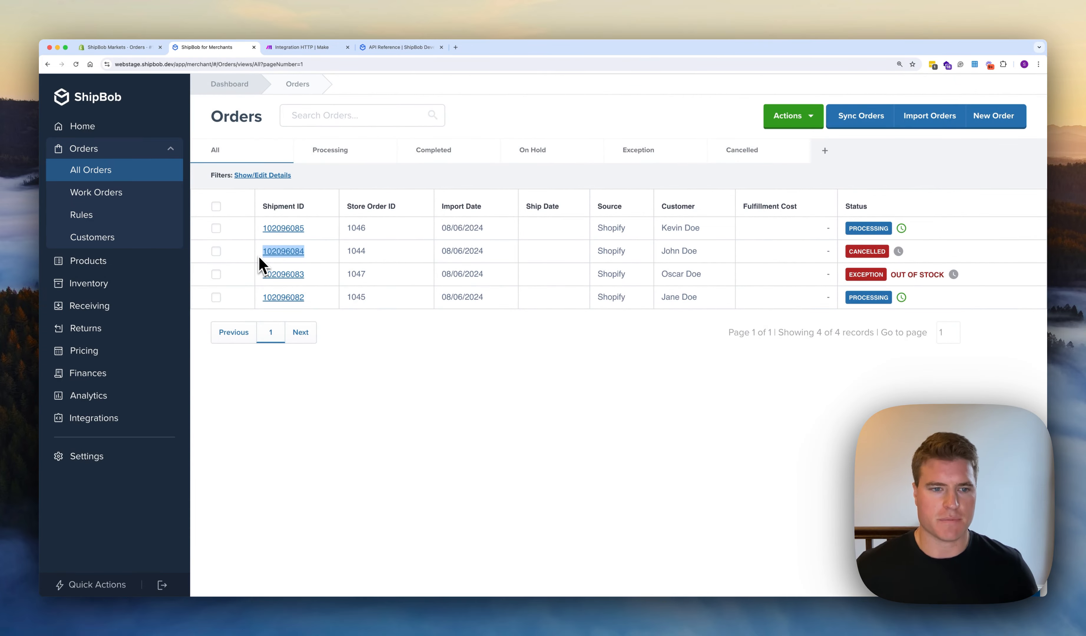
pyautogui.click(311, 47)
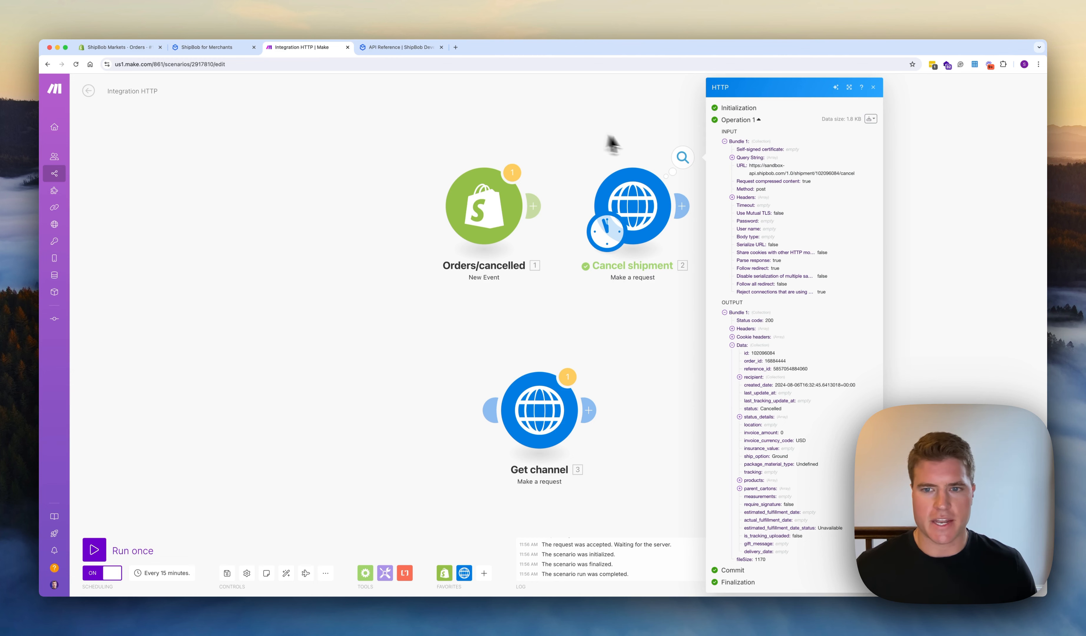
pyautogui.press('super+f')
pyautogui.press('super+v')
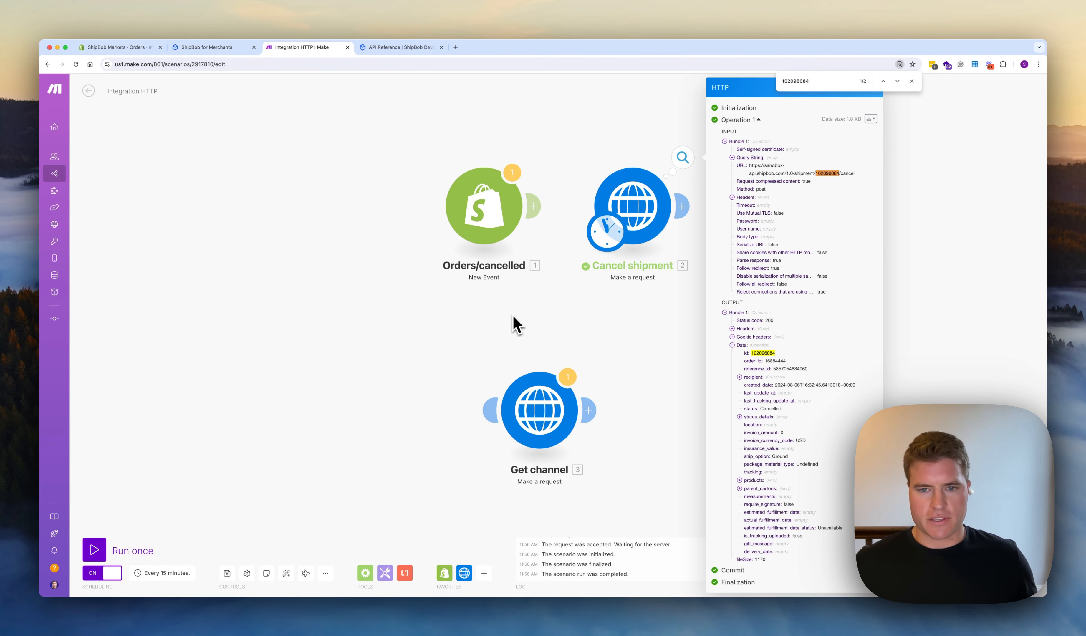
# - Delete the Get channel module from the scenario and move Orders/cancelled farther away from Cancel shipment
pyautogui.click(516, 325)
pyautogui.rightClick(542, 399)
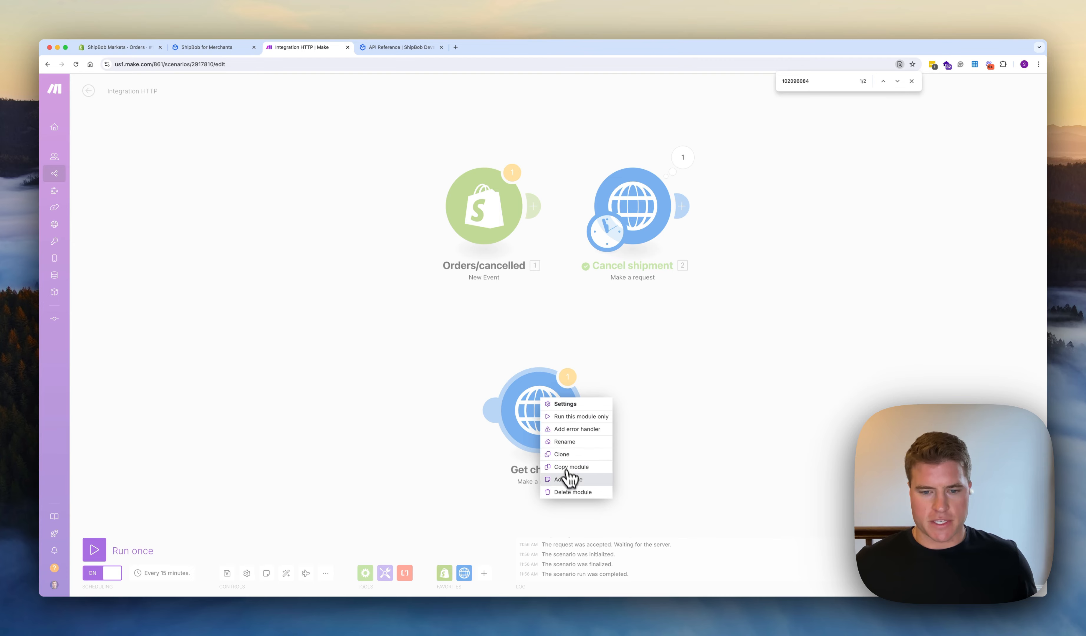
pyautogui.click(573, 492)
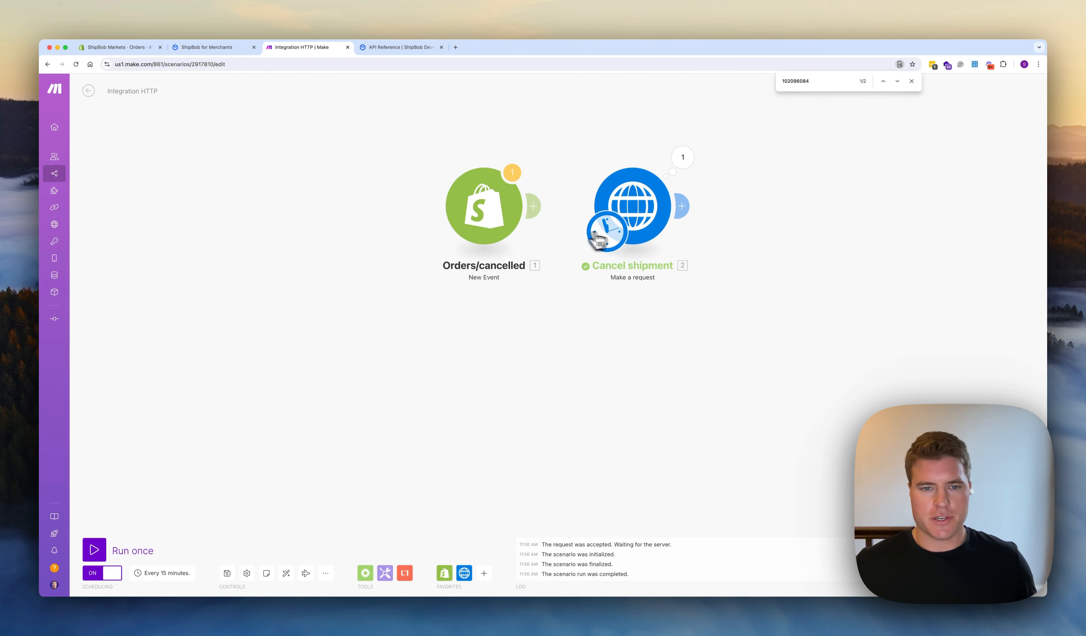
pyautogui.moveTo(502, 211); pyautogui.dragTo(449, 250)
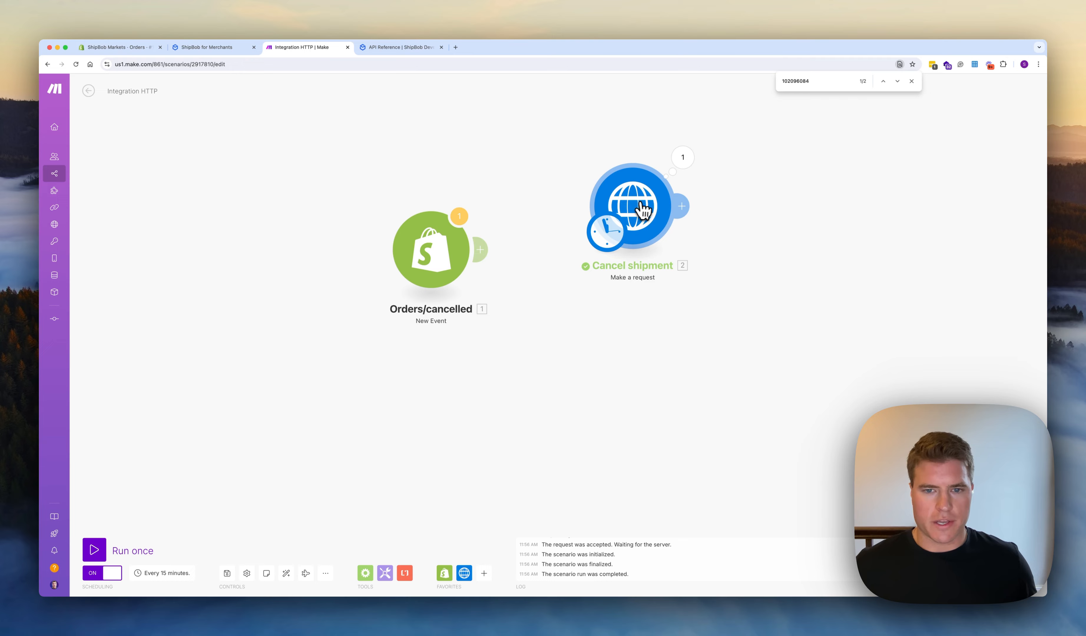
# - Examine the hard-coded shipment ID in the Cancel shipment request URL
pyautogui.click(643, 210)
pyautogui.moveTo(841, 149); pyautogui.dragTo(727, 161)
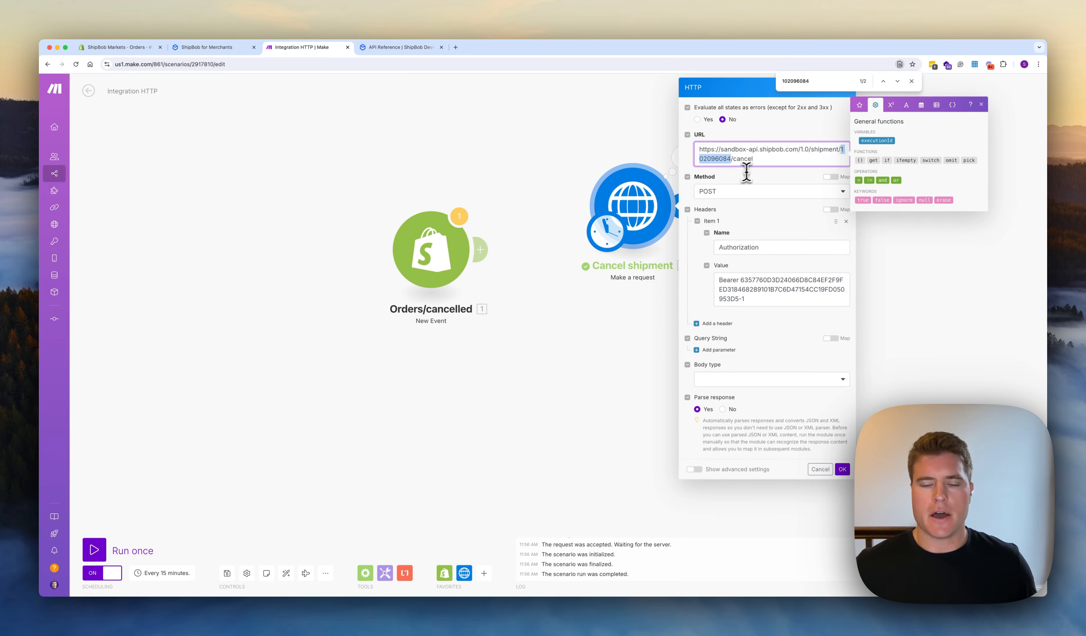
pyautogui.click(534, 336)
# - Clone the Cancel shipment module and place the copy between Orders/cancelled and the original, unlinked from the trigger
pyautogui.moveTo(437, 268); pyautogui.dragTo(377, 300)
pyautogui.moveTo(642, 214); pyautogui.dragTo(659, 276)
pyautogui.rightClick(660, 277)
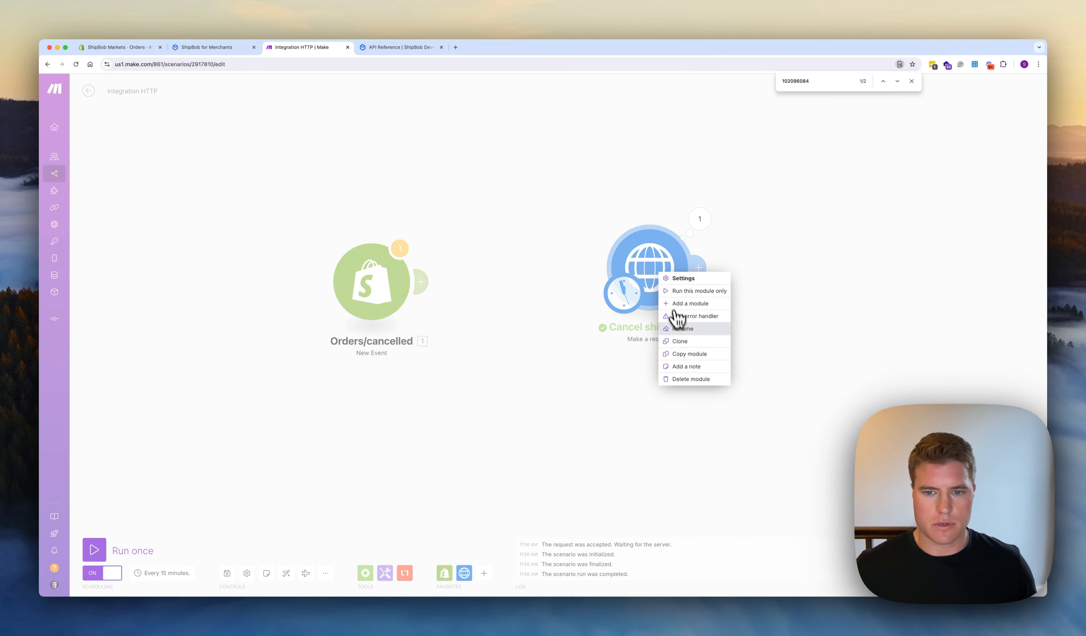
pyautogui.click(681, 344)
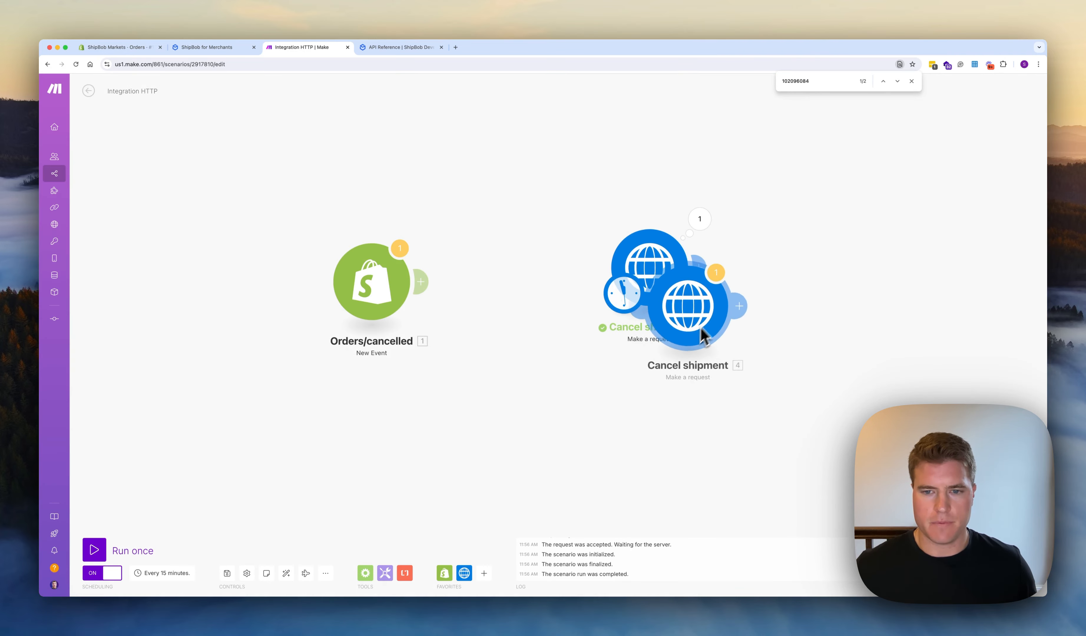
pyautogui.moveTo(542, 311); pyautogui.dragTo(538, 284)
pyautogui.moveTo(662, 270); pyautogui.dragTo(695, 279)
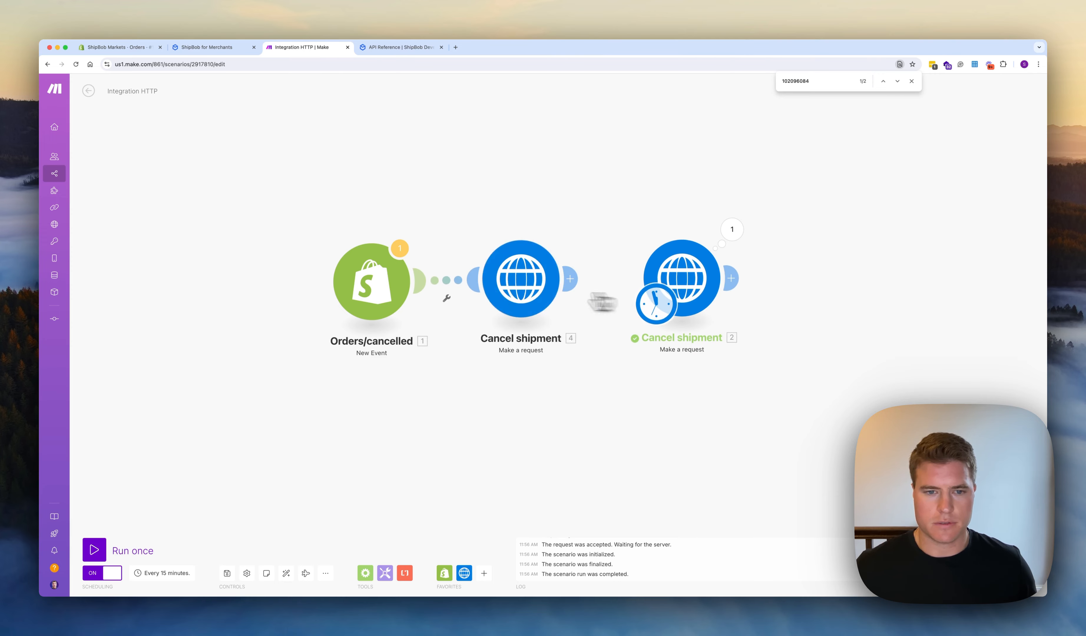
pyautogui.click(445, 283)
pyautogui.click(454, 299)
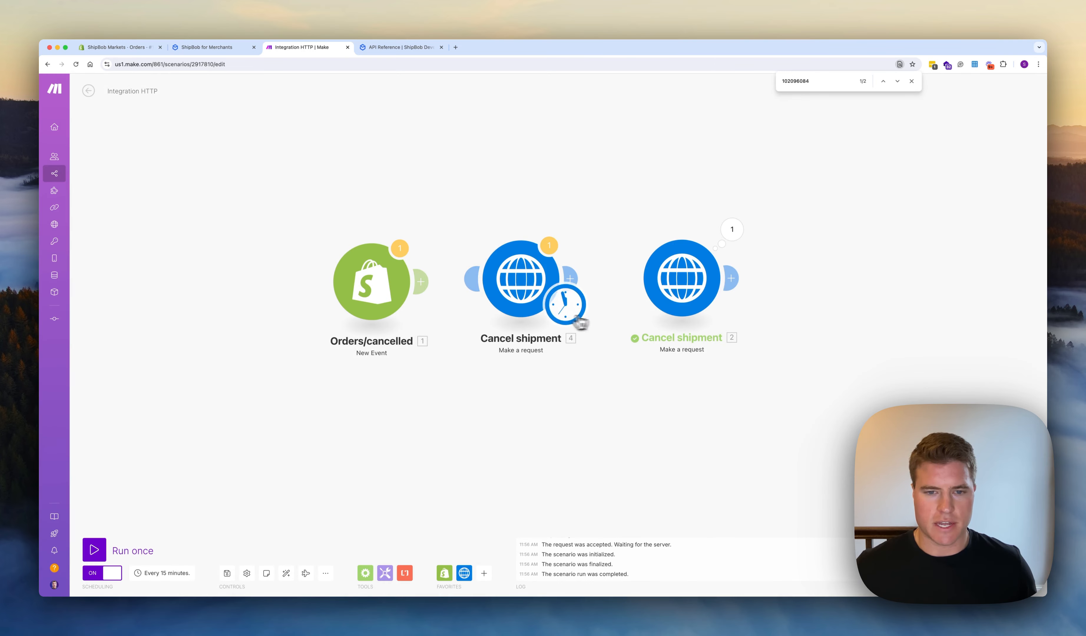
# - Rename the cloned module as Get ShipBob Shipment ID by Shopify Ordre ID
pyautogui.rightClick(530, 293)
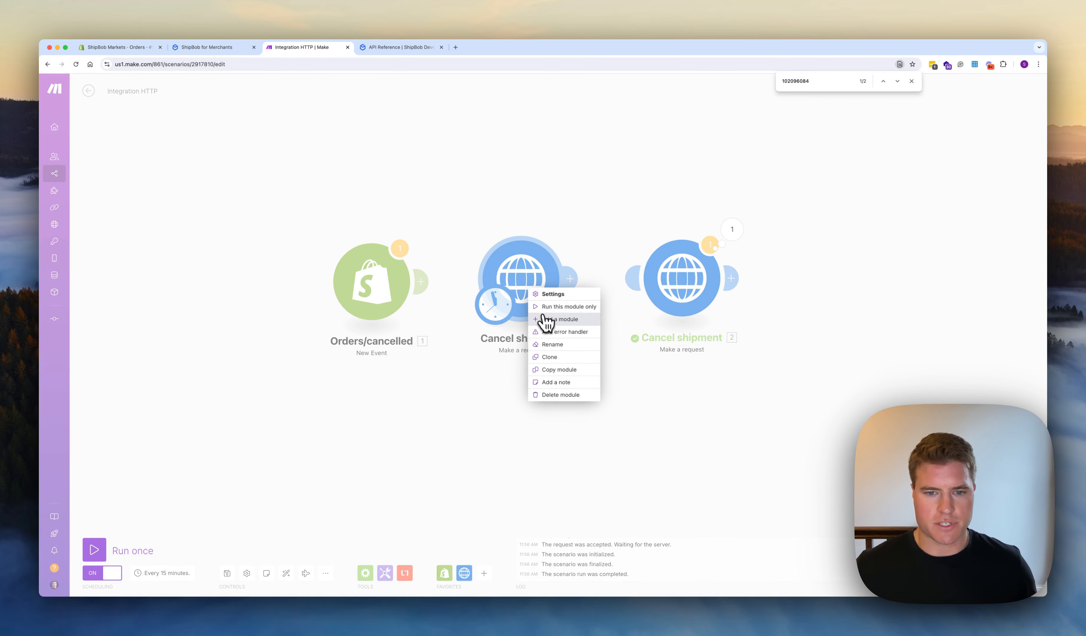
pyautogui.click(549, 347)
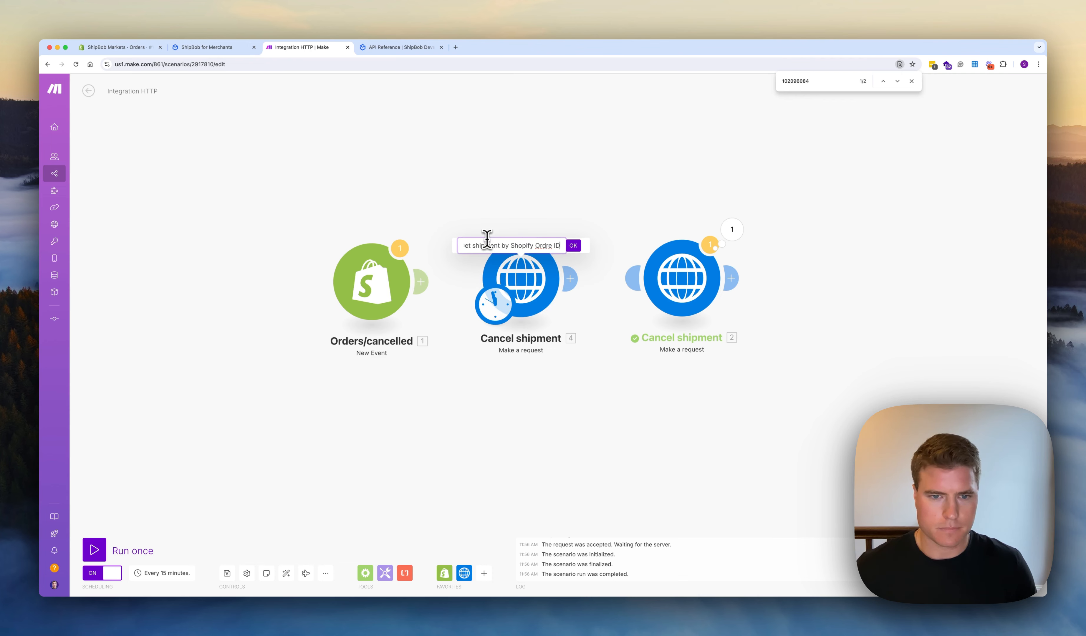
pyautogui.write('ShipBob S')
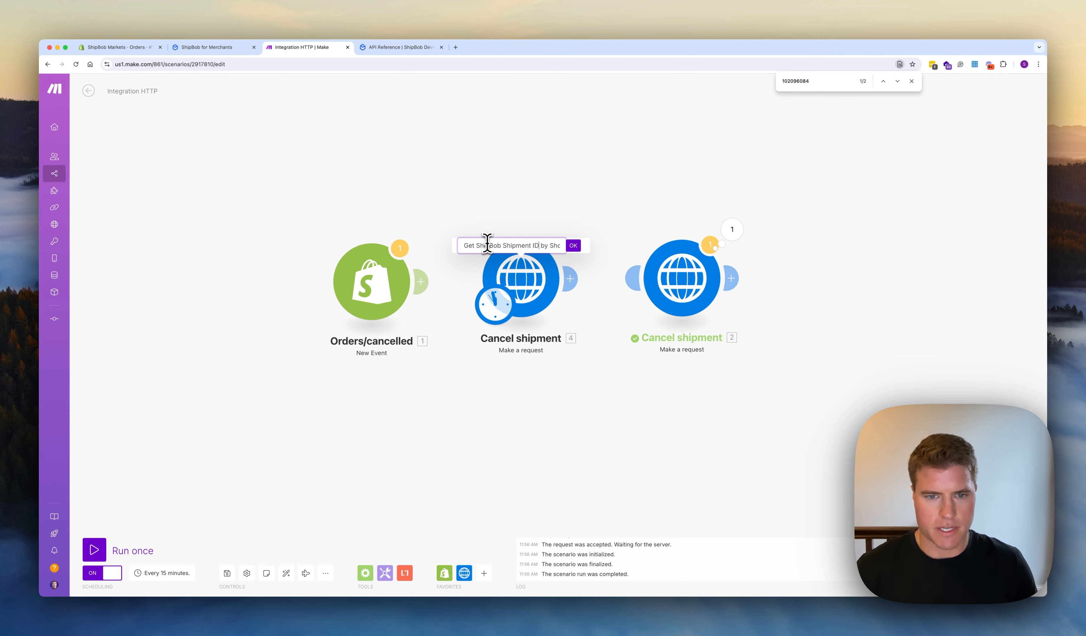
pyautogui.press('Return')
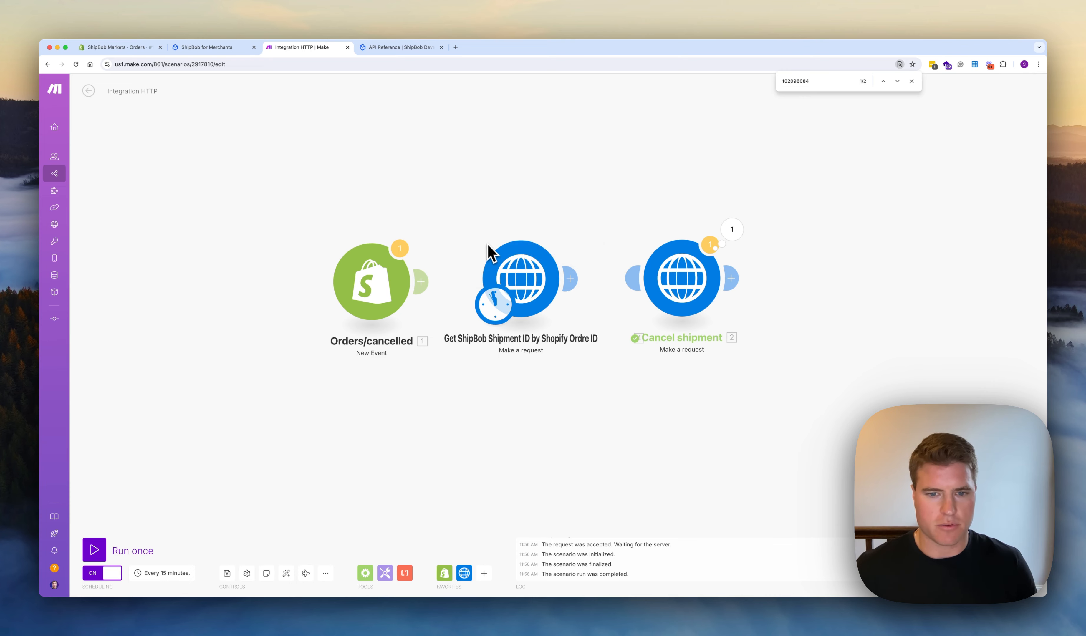
# - Move Orders/cancelled and Cancel shipment aside so the Get ShipBob Shipment ID module stands alone on the canvas
pyautogui.moveTo(374, 270); pyautogui.dragTo(860, 120)
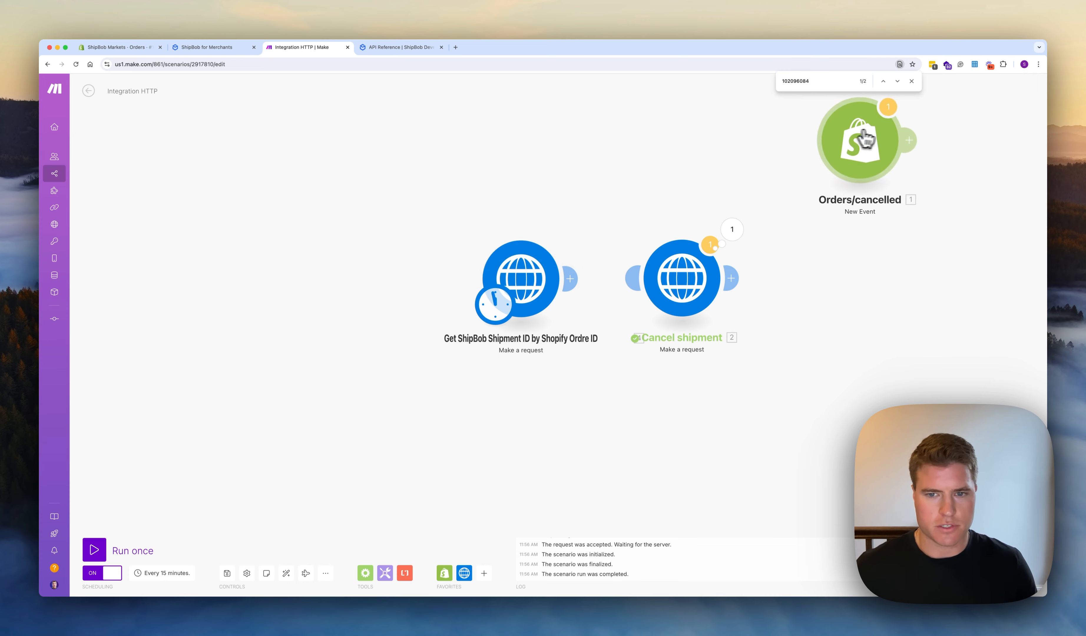
pyautogui.moveTo(687, 295); pyautogui.dragTo(872, 313)
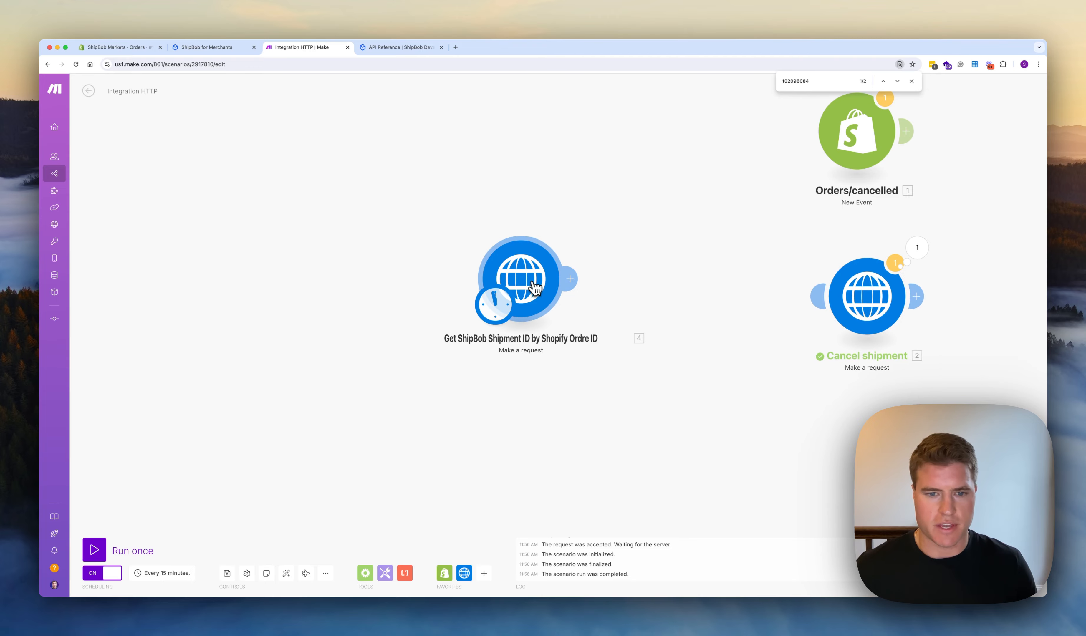
pyautogui.moveTo(535, 287); pyautogui.dragTo(426, 304)
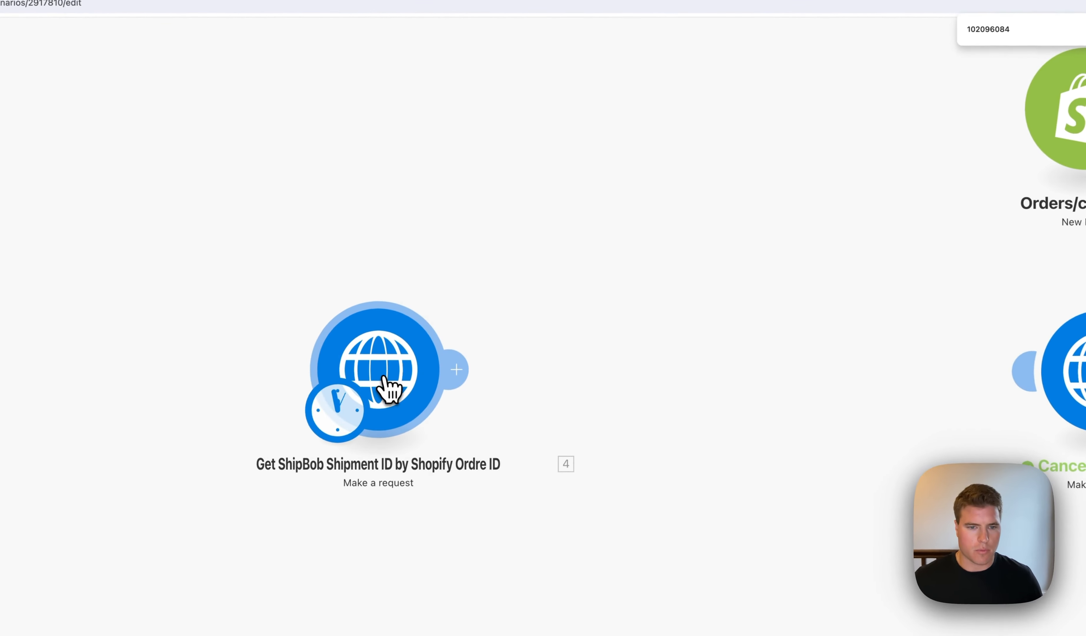
pyautogui.click(423, 306)
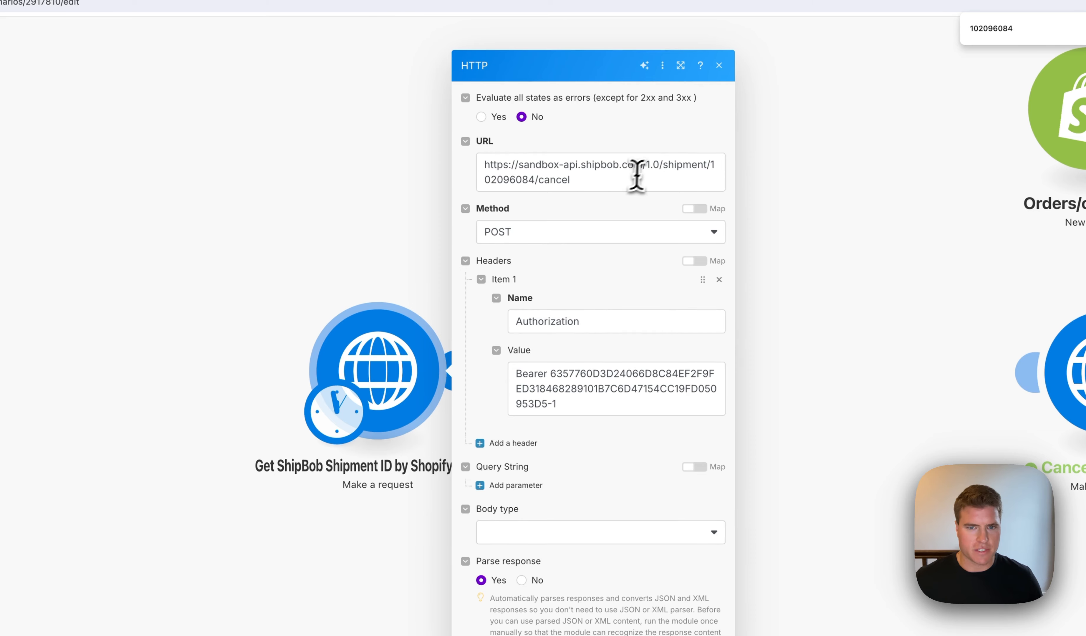
pyautogui.moveTo(662, 167); pyautogui.dragTo(674, 177)
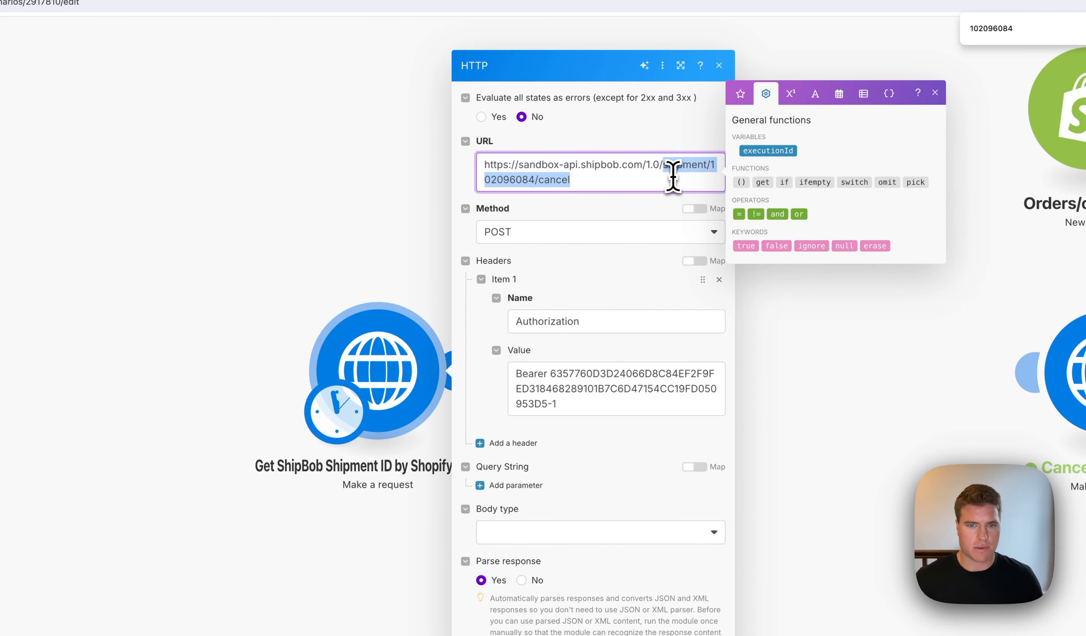
pyautogui.press('BackSpace')
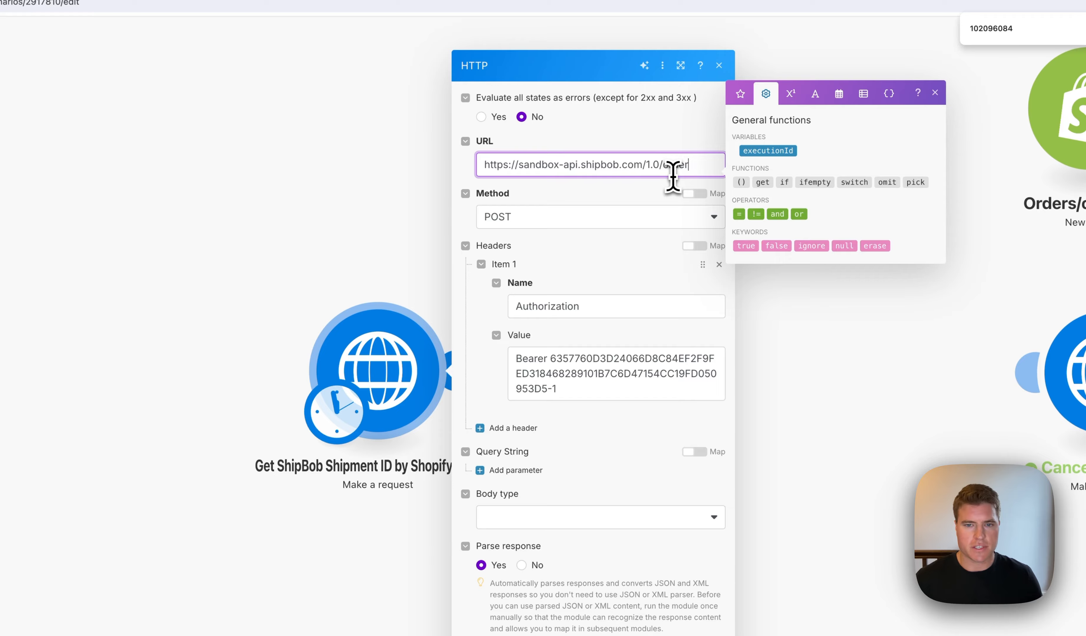
pyautogui.click(596, 223)
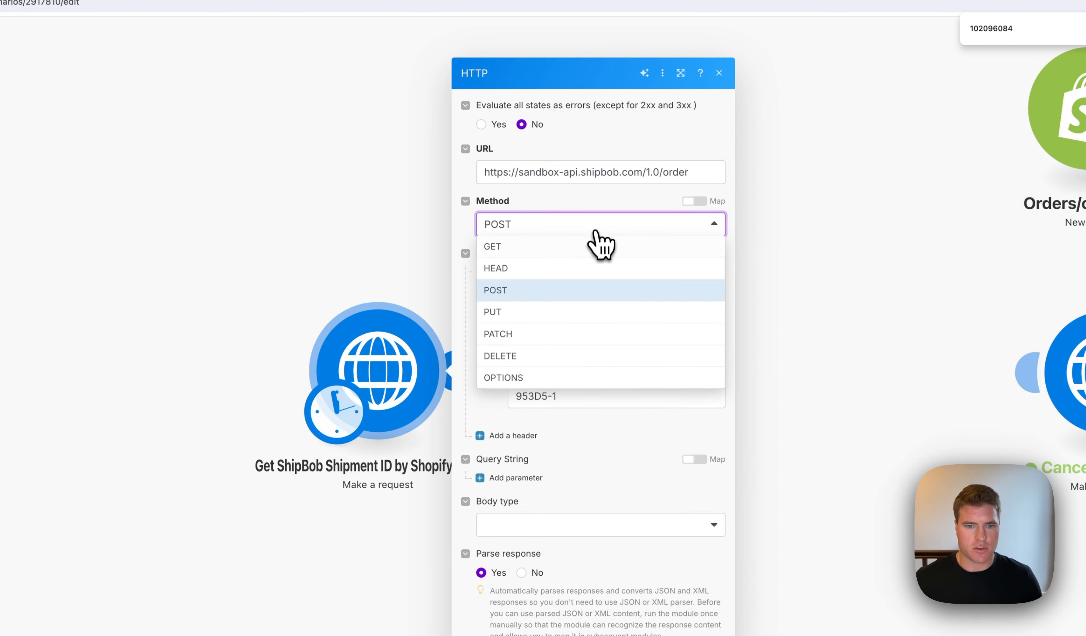
pyautogui.click(595, 247)
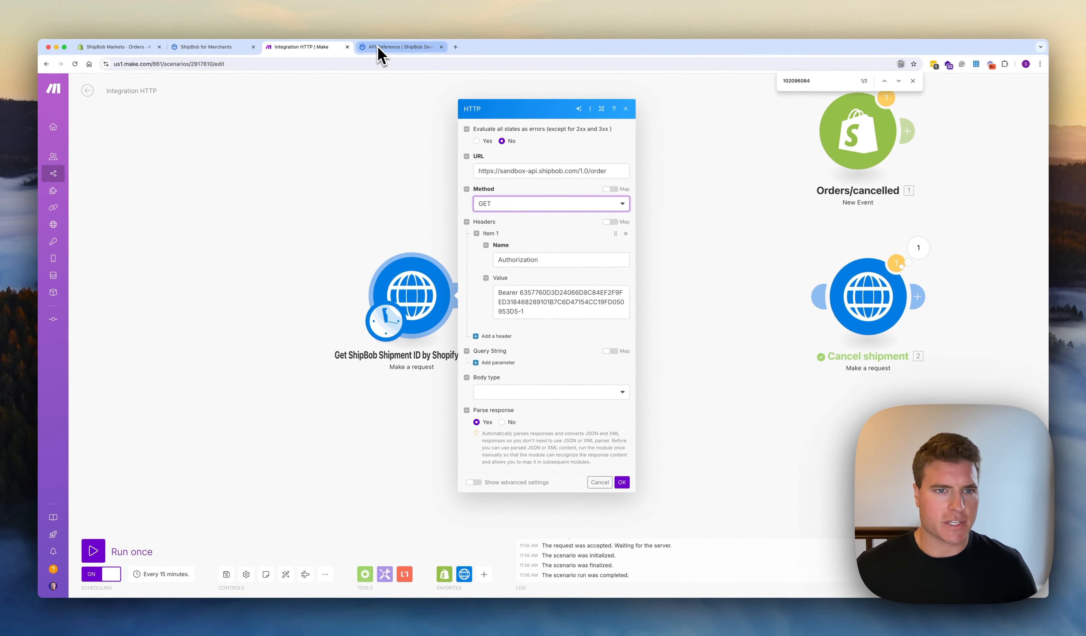
# - Copy the ReferenceIds parameter name from ShipBob's Get Orders API reference and add it as a query string parameter in the Make request
pyautogui.click(379, 48)
pyautogui.click(113, 193)
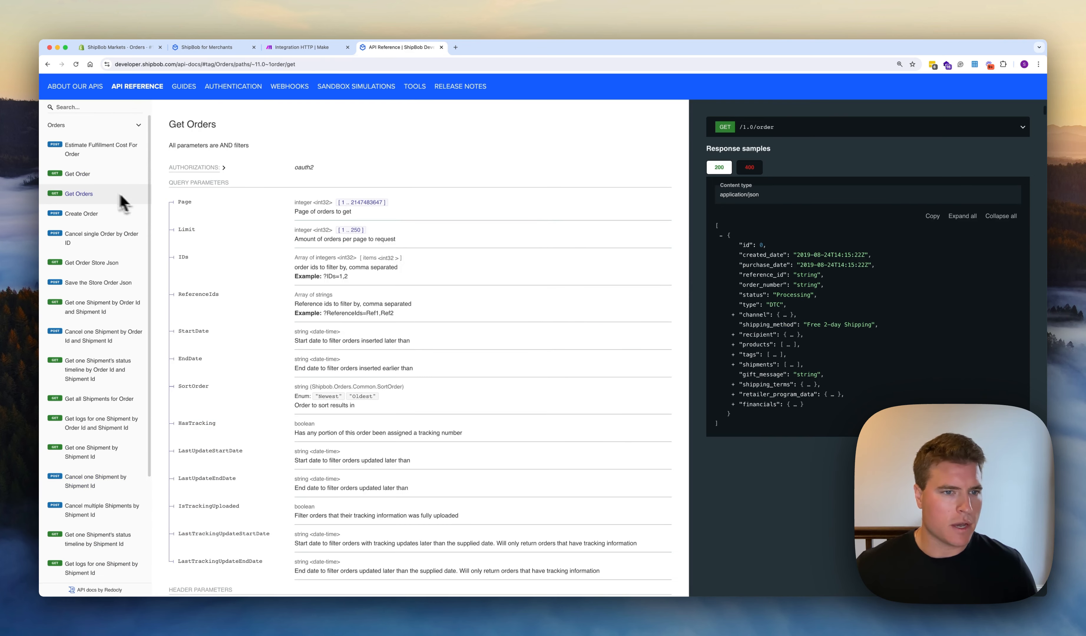
pyautogui.doubleClick(201, 294)
pyautogui.press('super+c')
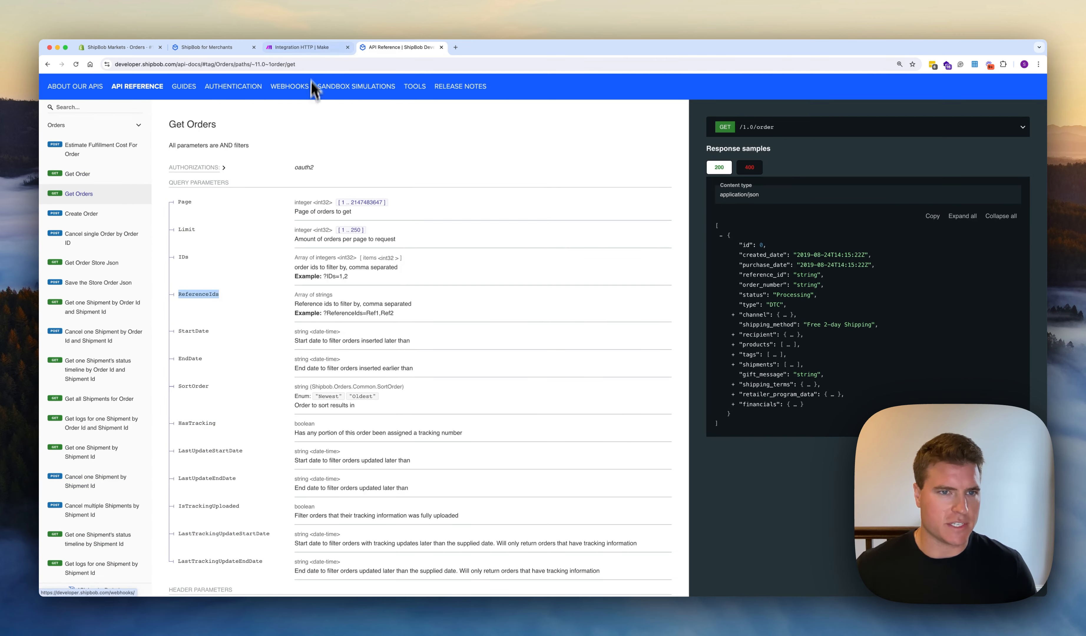
pyautogui.click(312, 46)
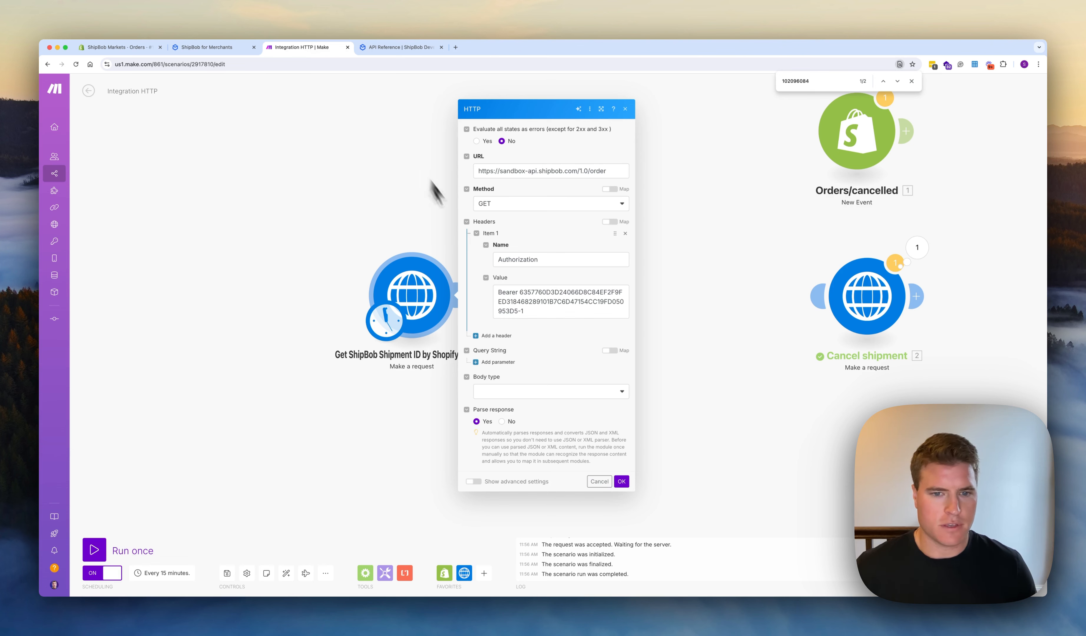
pyautogui.click(502, 362)
pyautogui.click(515, 367)
pyautogui.press('super+v')
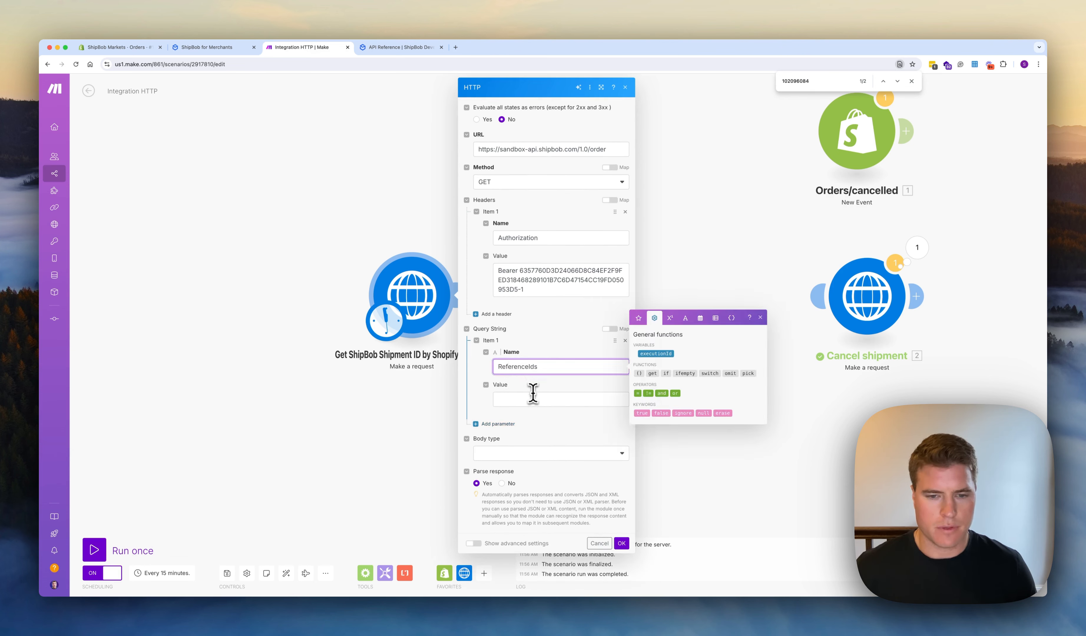
pyautogui.click(533, 396)
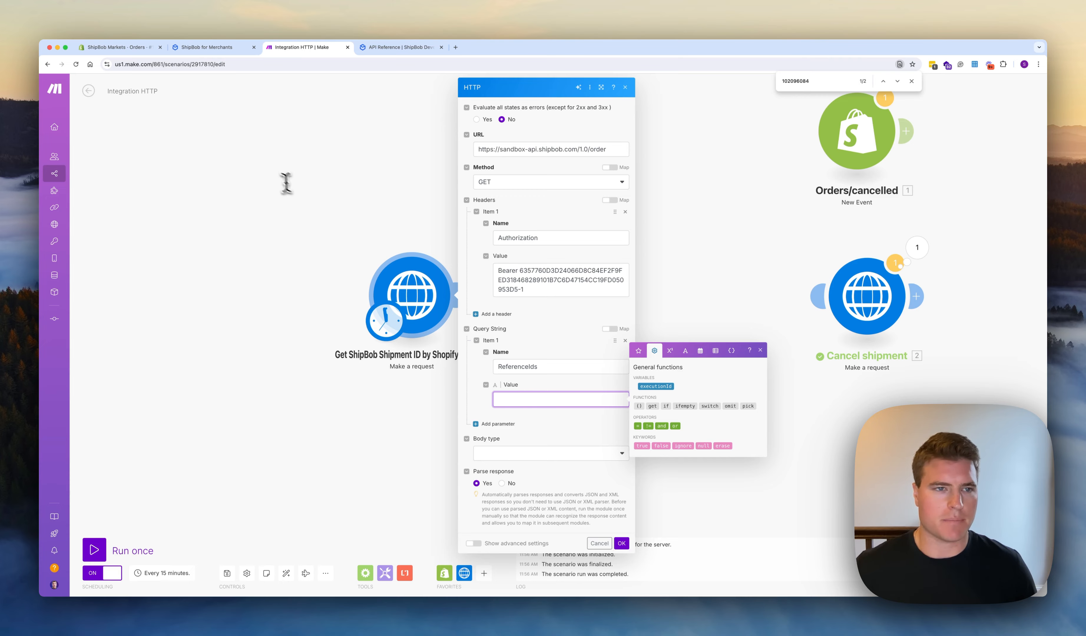
# - Examine the cancelled shipment's store order record and import details in the ShipBob merchant dashboard for an order reference
pyautogui.click(219, 49)
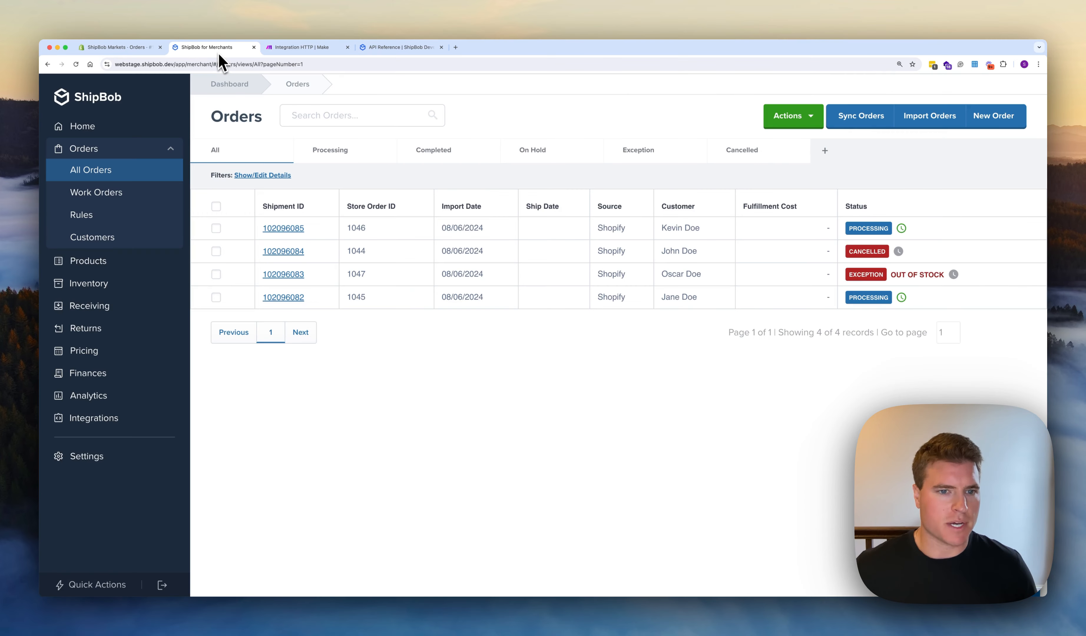
pyautogui.click(276, 252)
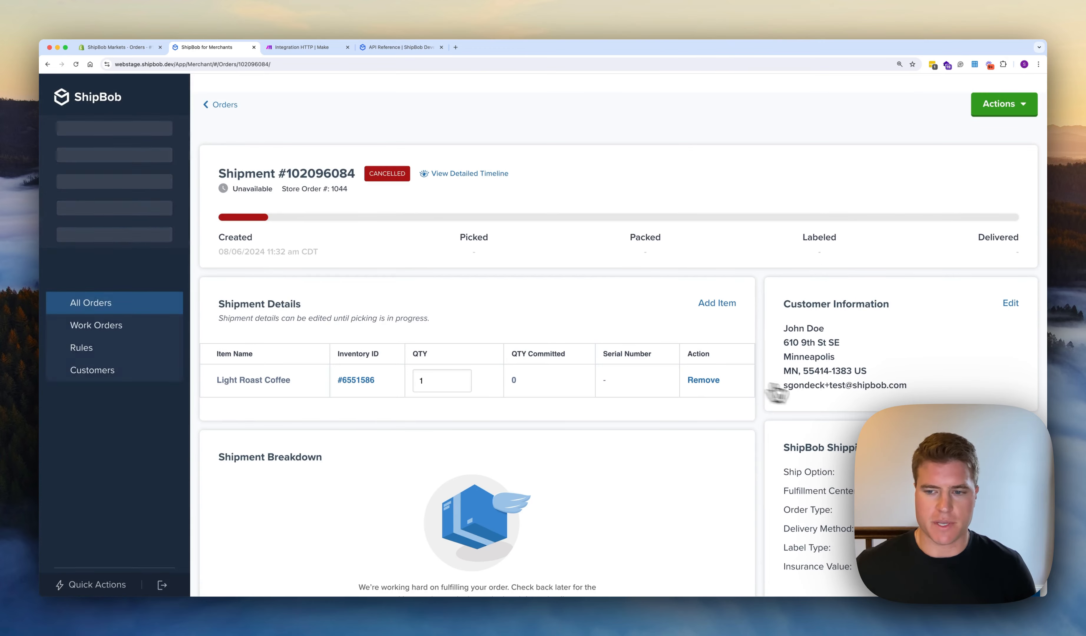
pyautogui.scroll(-5, 848, 406)
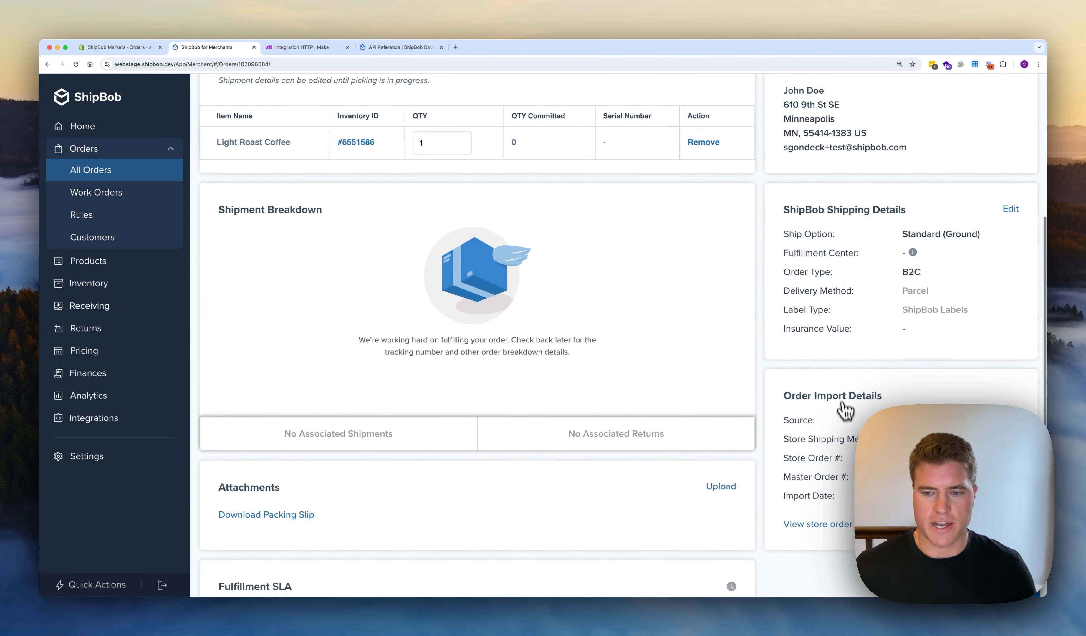
pyautogui.click(846, 523)
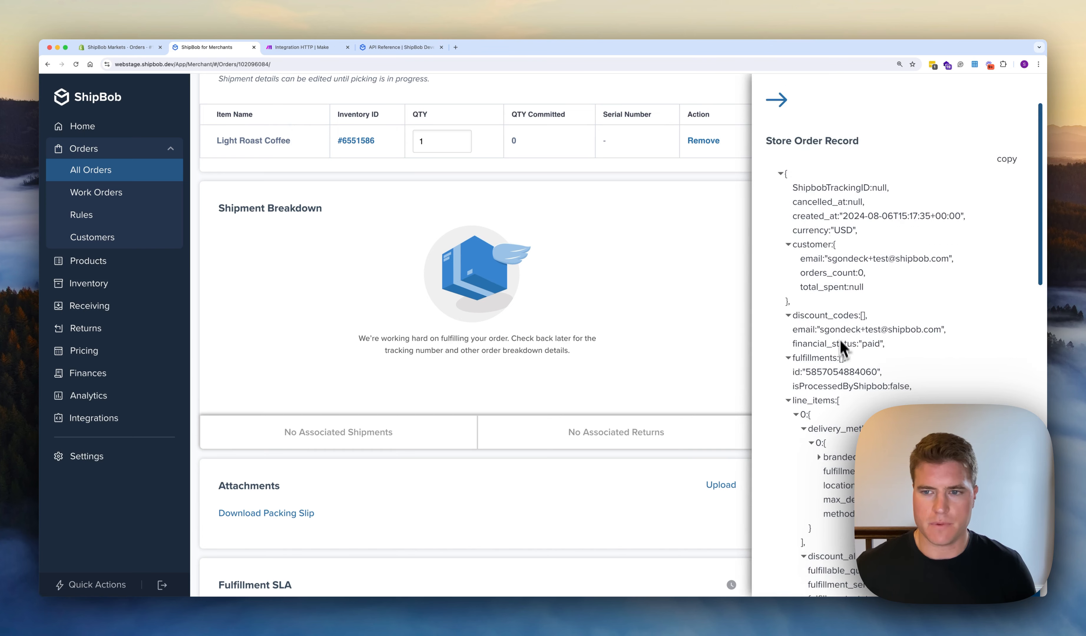
pyautogui.scroll(-15, 872, 349)
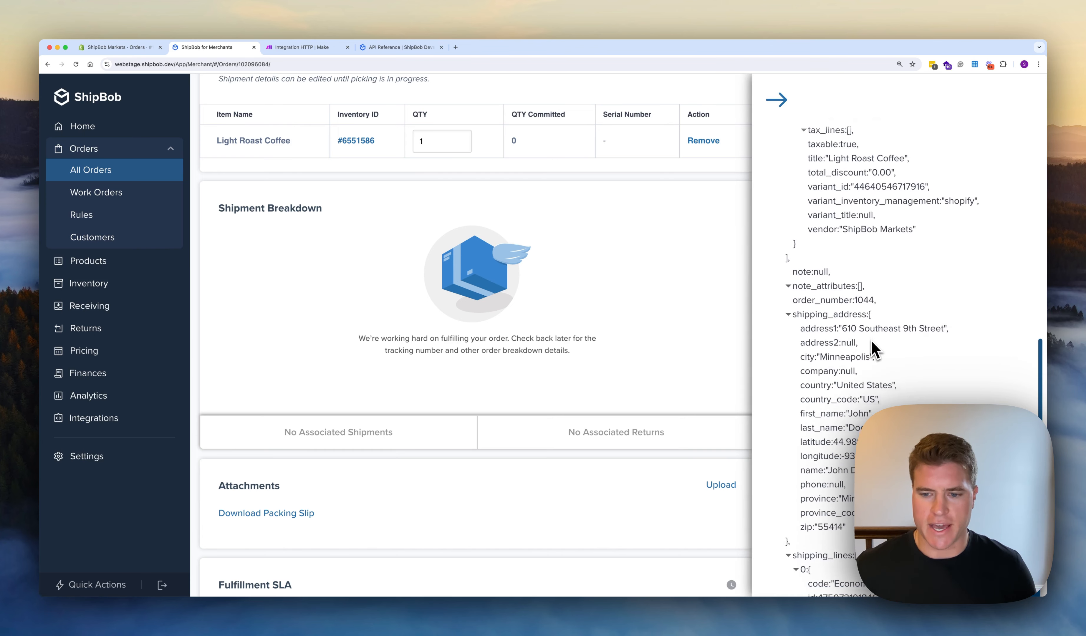
pyautogui.scroll(7, 858, 328)
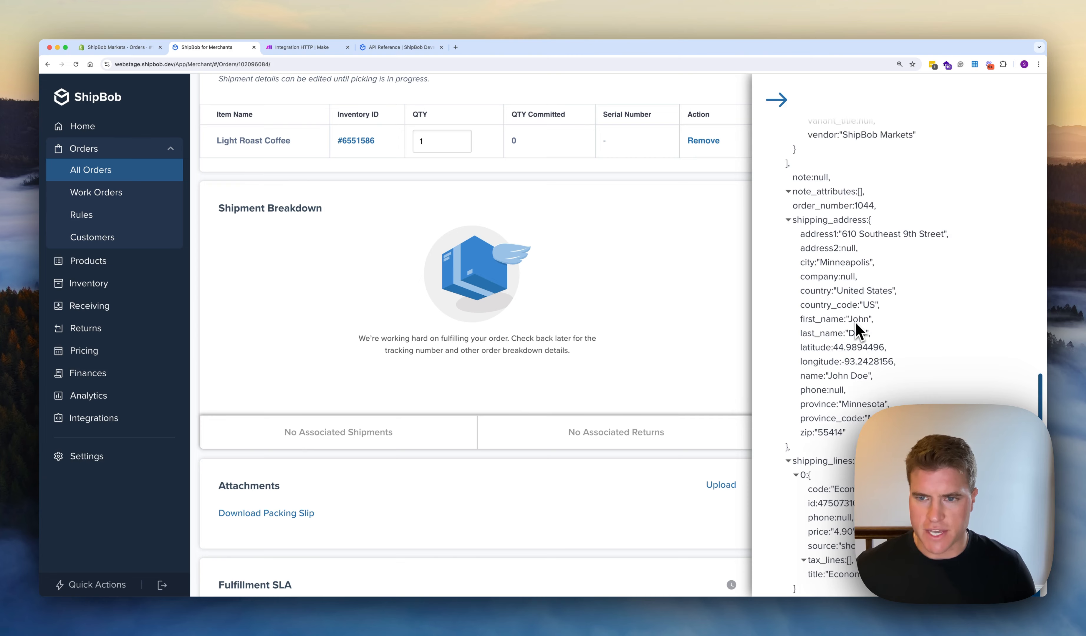
pyautogui.scroll(10, 858, 328)
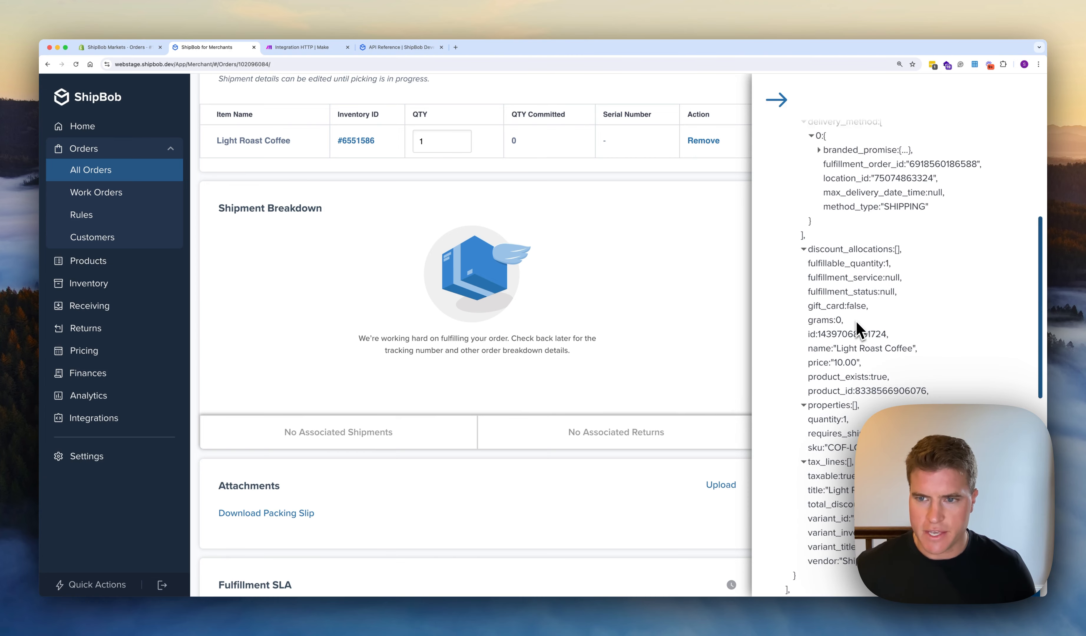
pyautogui.scroll(5, 857, 323)
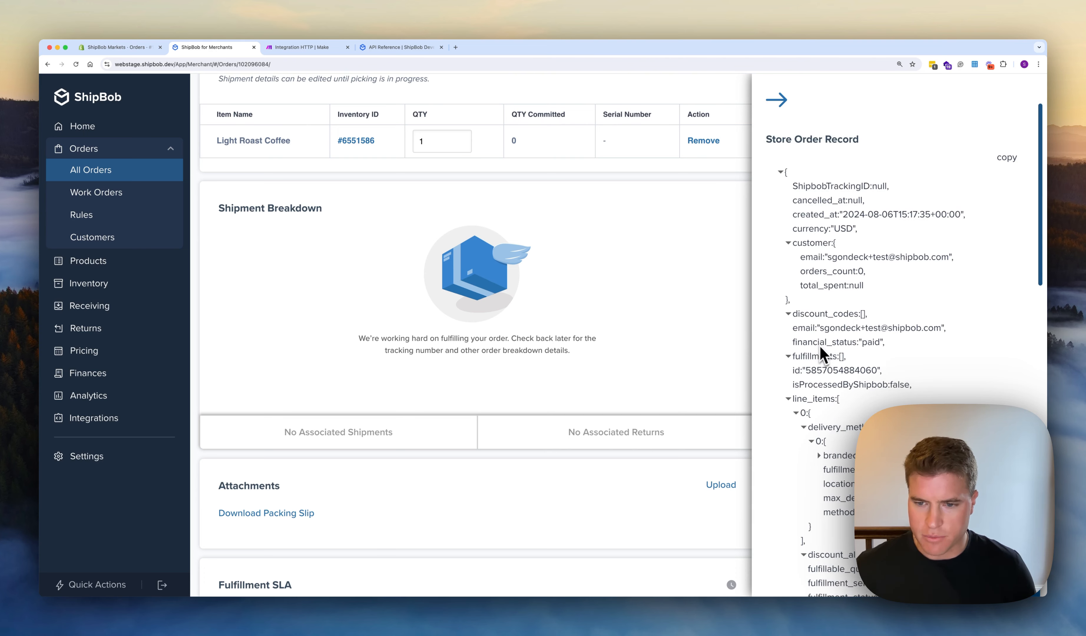
pyautogui.scroll(-15, 821, 353)
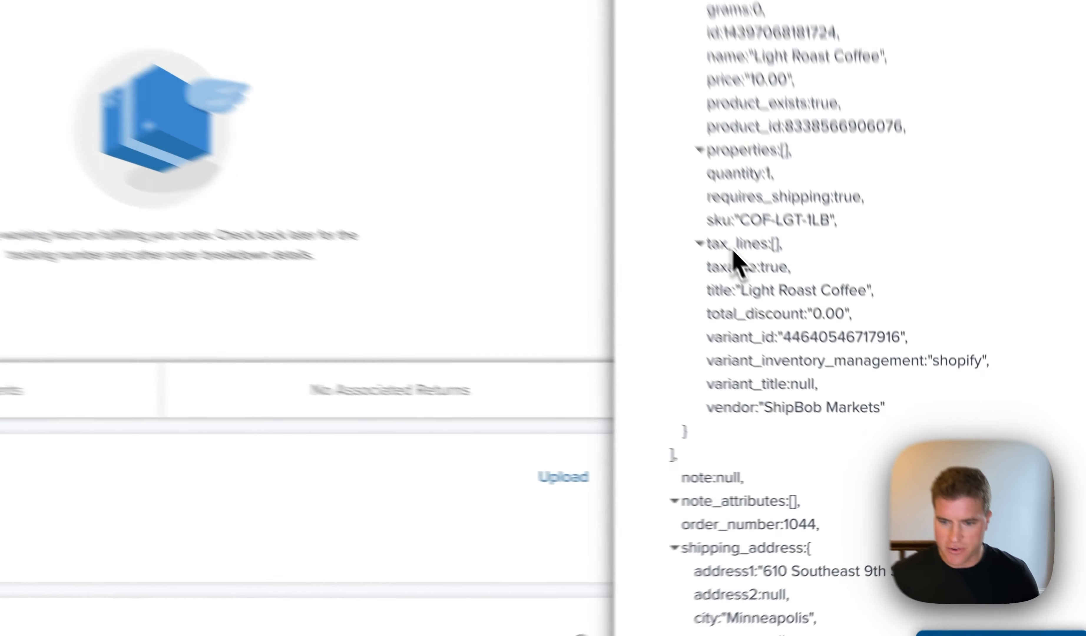
pyautogui.scroll(-12, 734, 260)
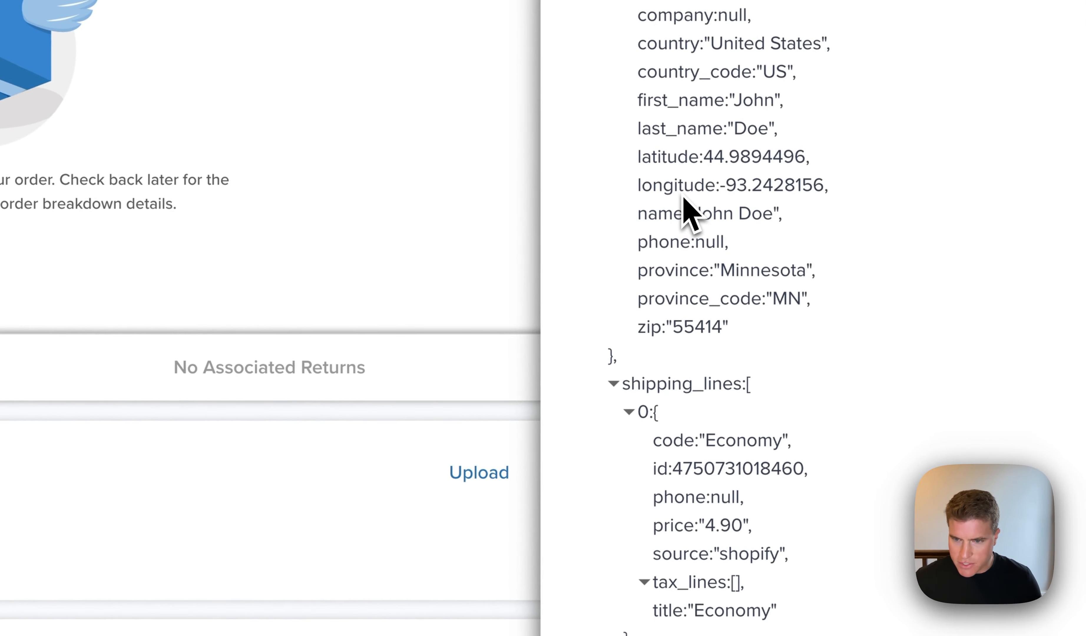
pyautogui.scroll(-5, 686, 212)
pyautogui.click(490, 148)
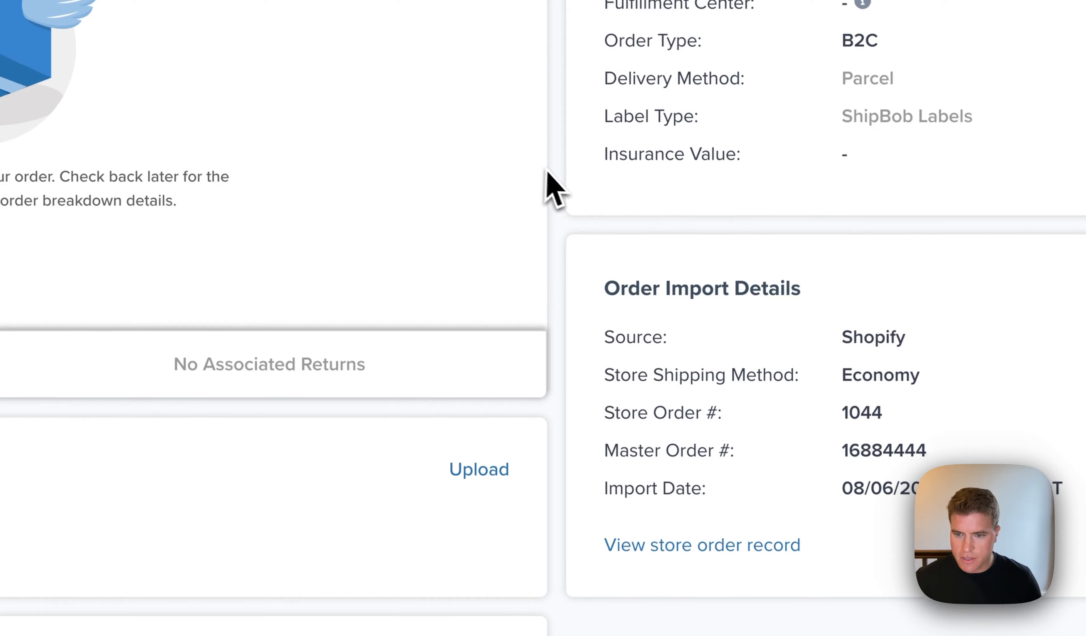
pyautogui.scroll(-2, 554, 189)
pyautogui.scroll(8, 556, 175)
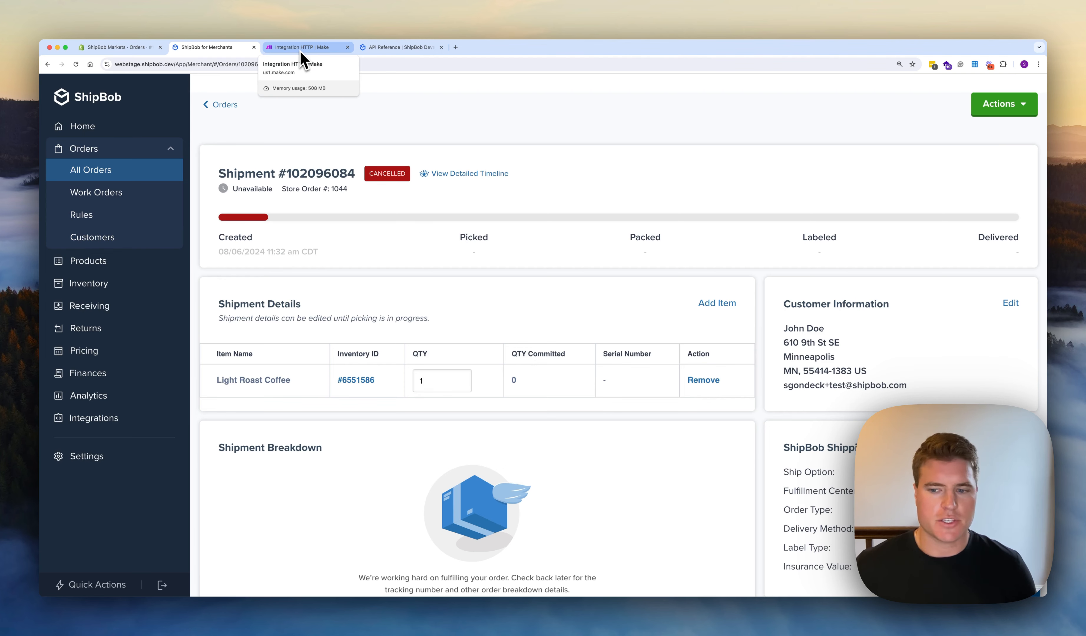
# - Append the shipment's Master Order # from ShipBob to the Make request's order URL and remove the ReferenceIds query parameter
pyautogui.scroll(-6, 812, 271)
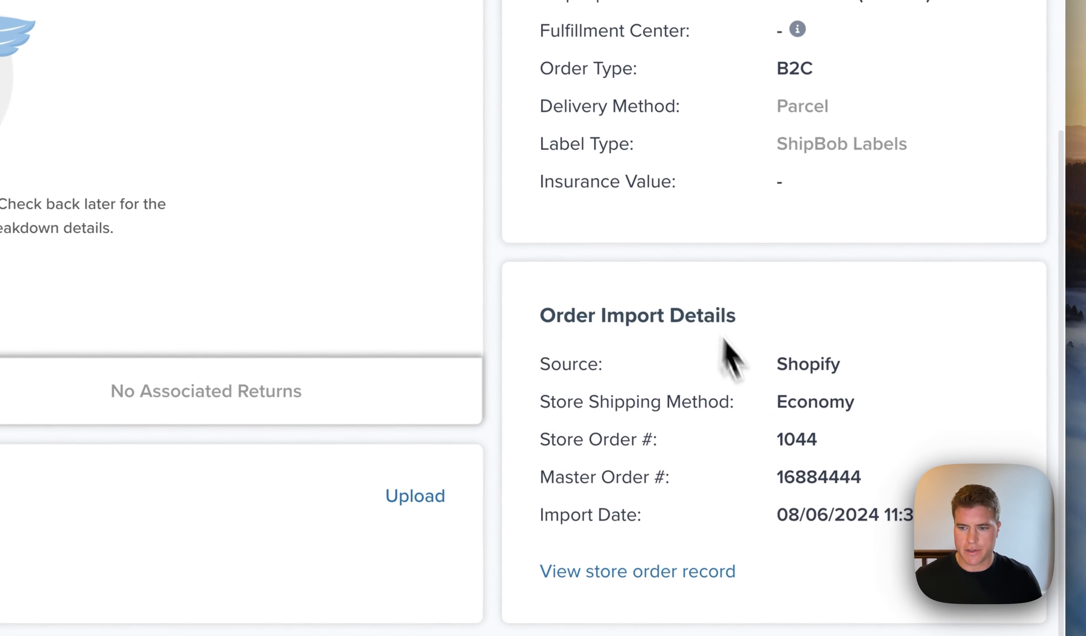
pyautogui.doubleClick(786, 475)
pyautogui.press('cmd+c')
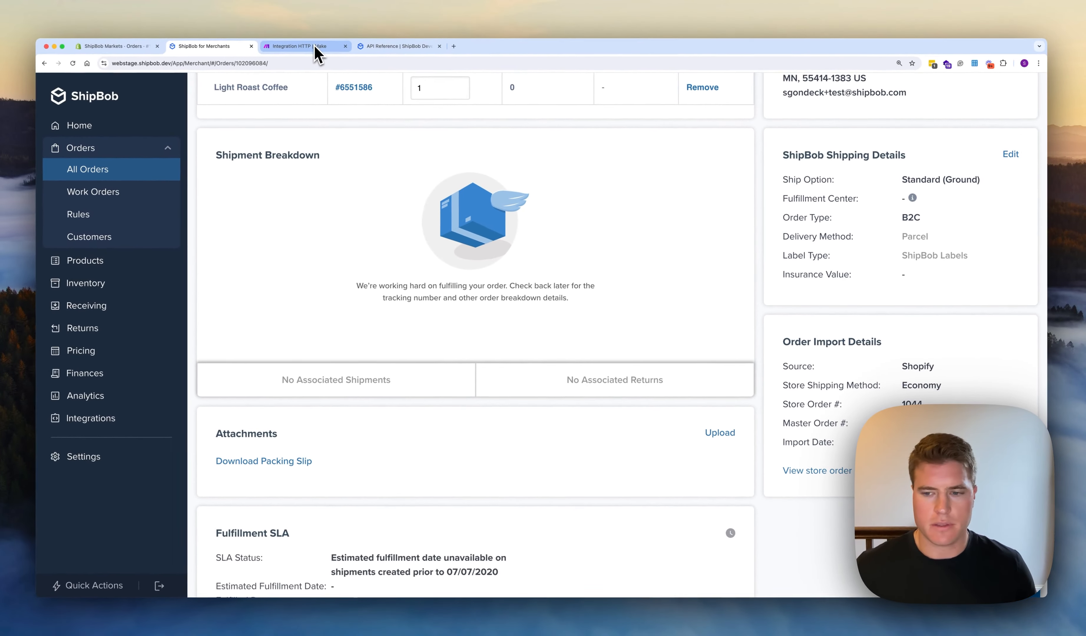
pyautogui.click(315, 47)
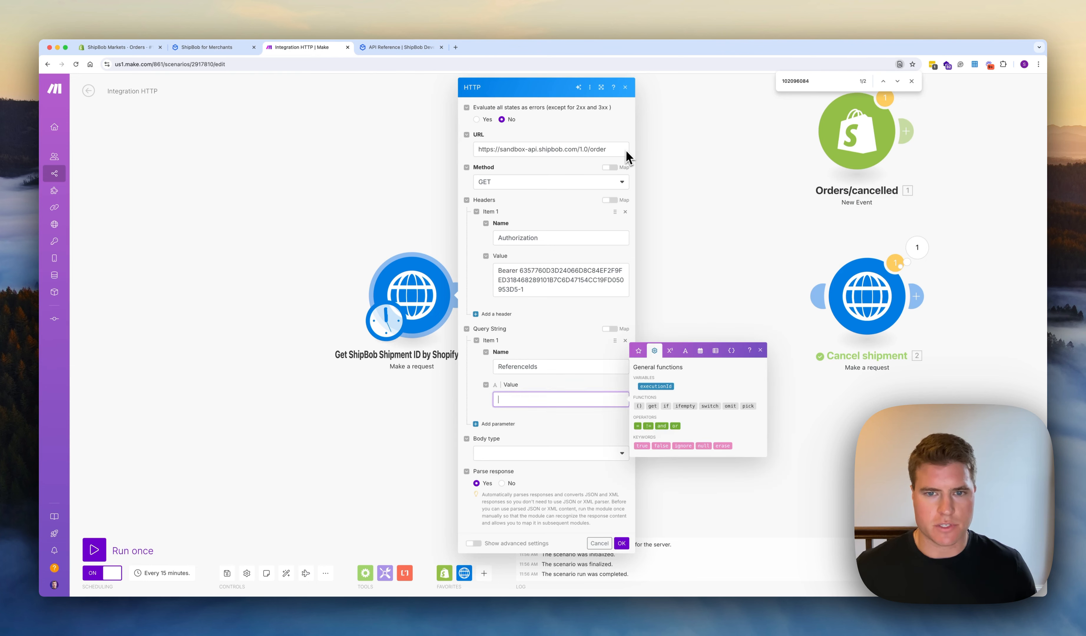
pyautogui.click(621, 150)
pyautogui.press('cmd+v')
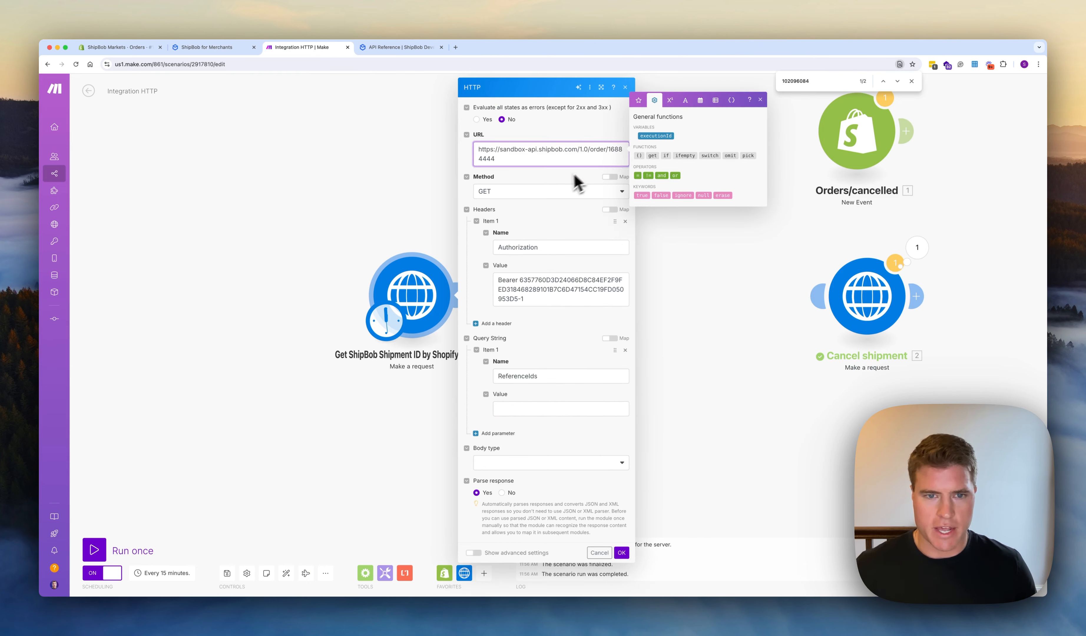
pyautogui.click(625, 350)
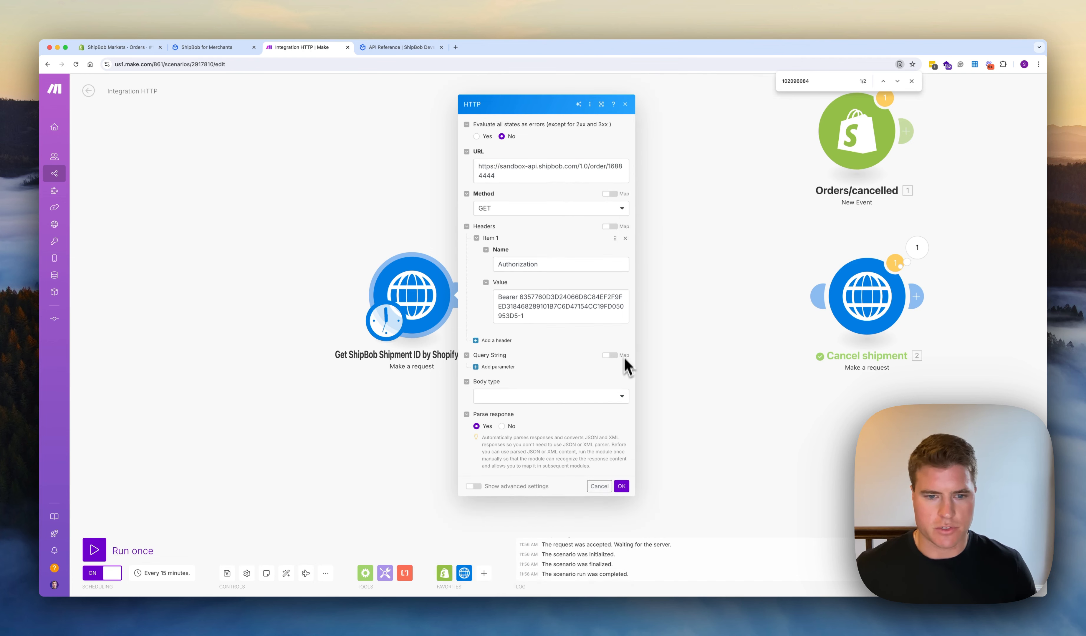
pyautogui.click(621, 487)
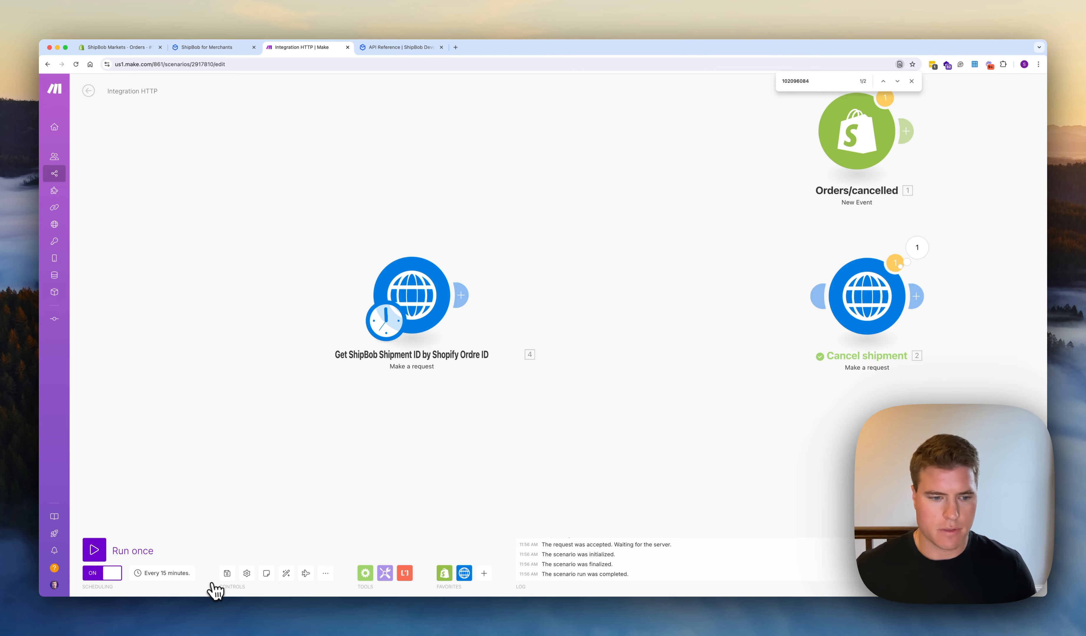
# - Run the Get ShipBob Shipment ID module once and inspect the order data in its output bundle
pyautogui.click(100, 550)
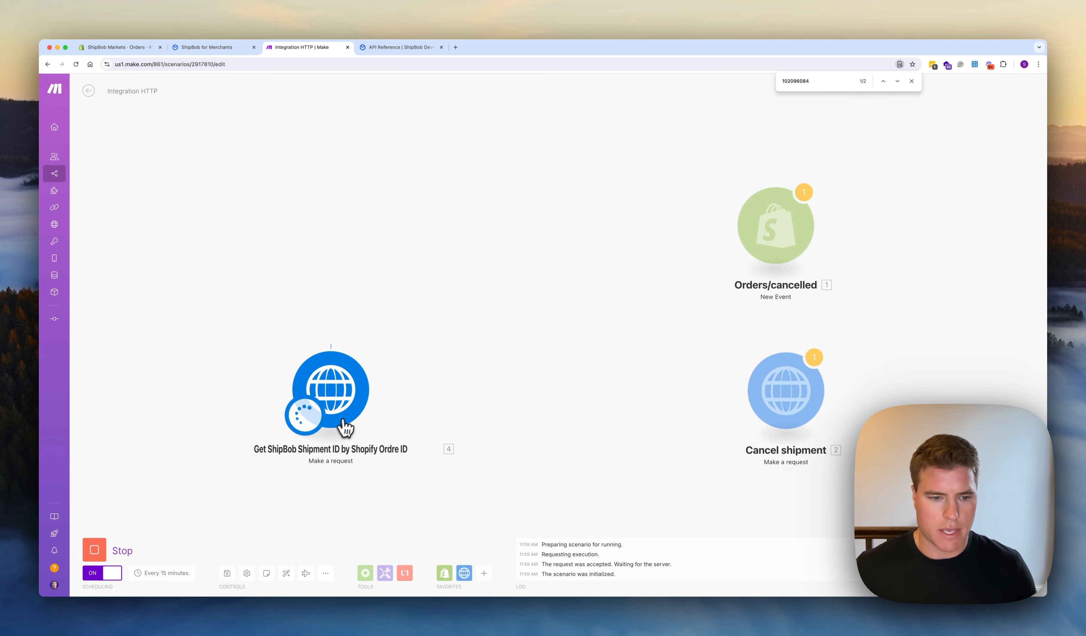
pyautogui.click(374, 380)
pyautogui.click(440, 450)
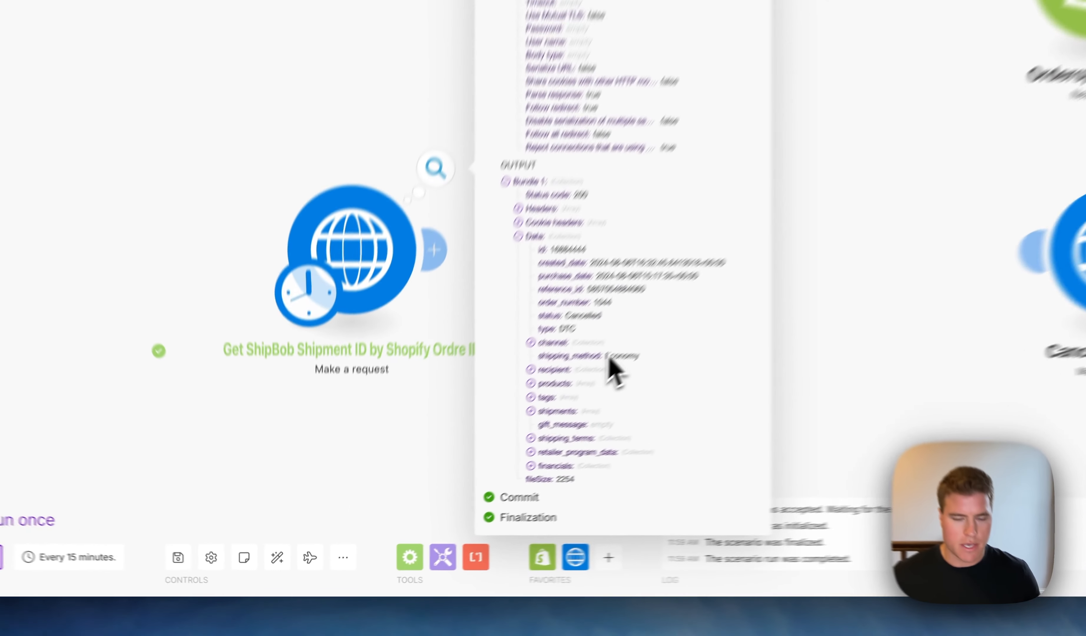
pyautogui.scroll(-1, 442, 408)
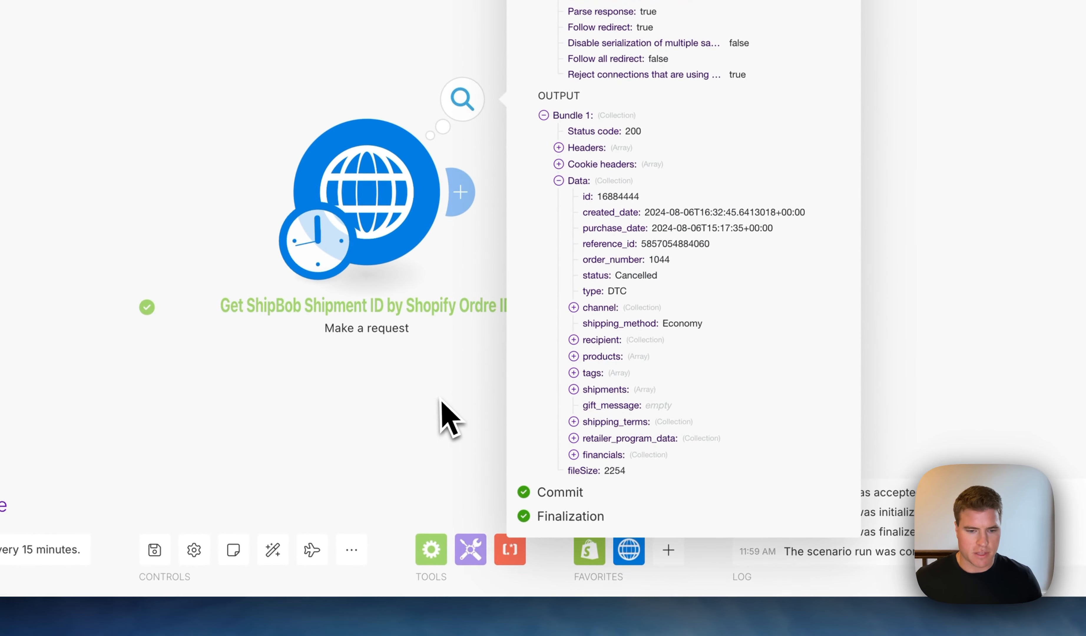
# - Add an Iterator after the Get ShipBob Shipment ID module, map its array to data: shipments[], and save the scenario
pyautogui.click(429, 549)
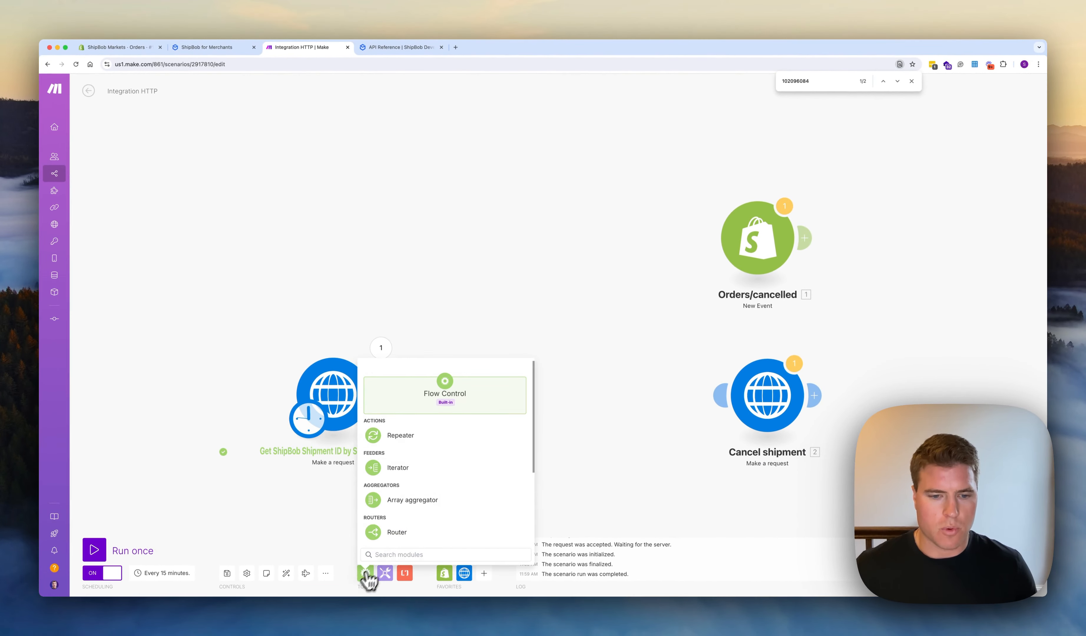
pyautogui.moveTo(397, 468); pyautogui.dragTo(486, 402)
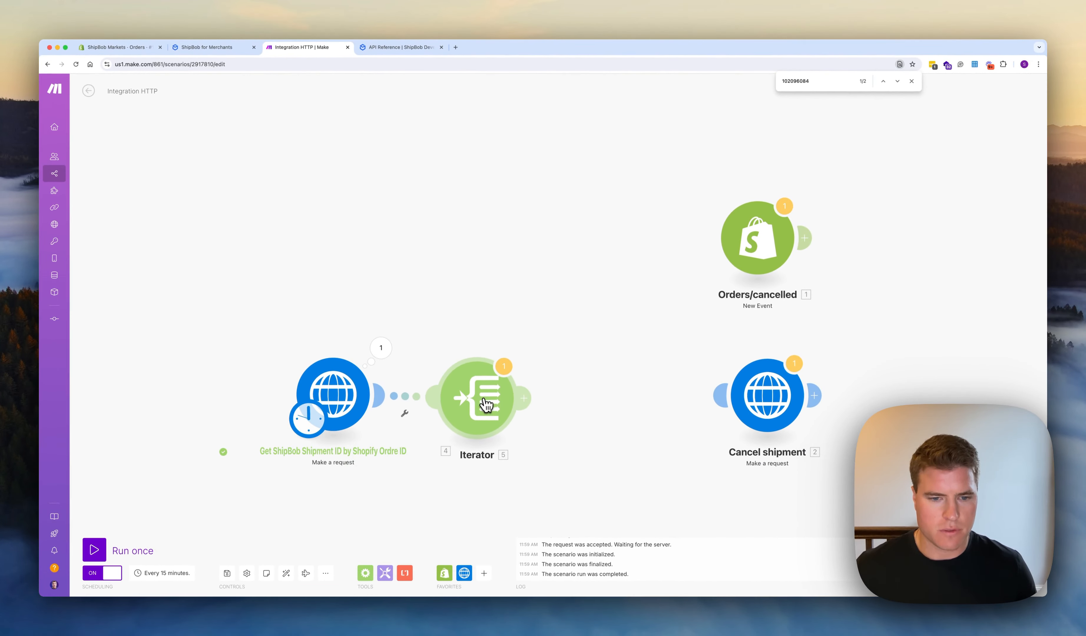
pyautogui.click(549, 402)
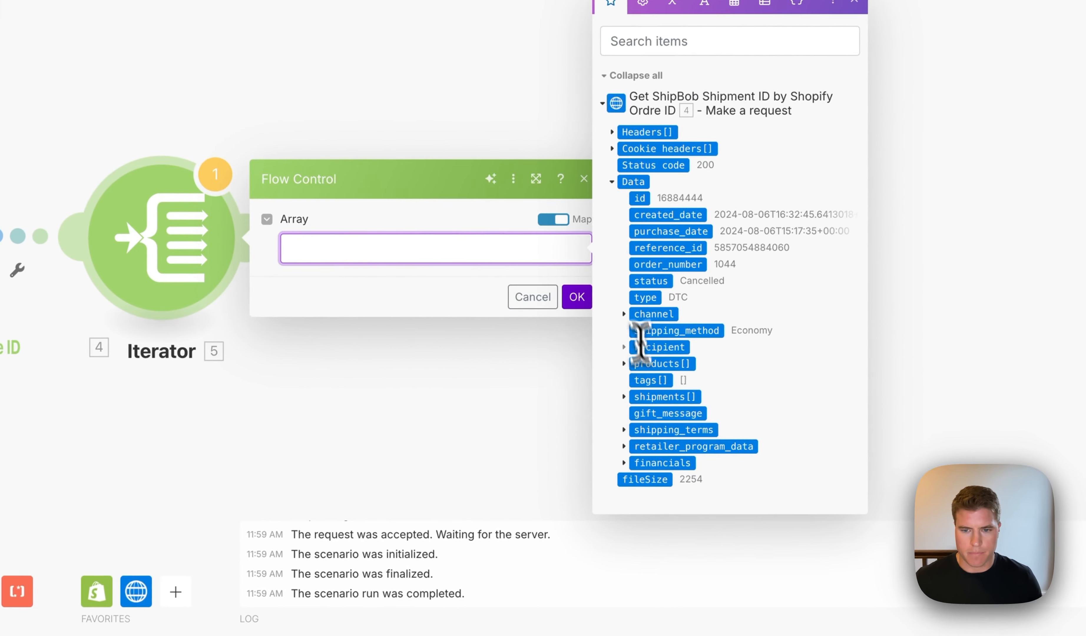
pyautogui.click(635, 396)
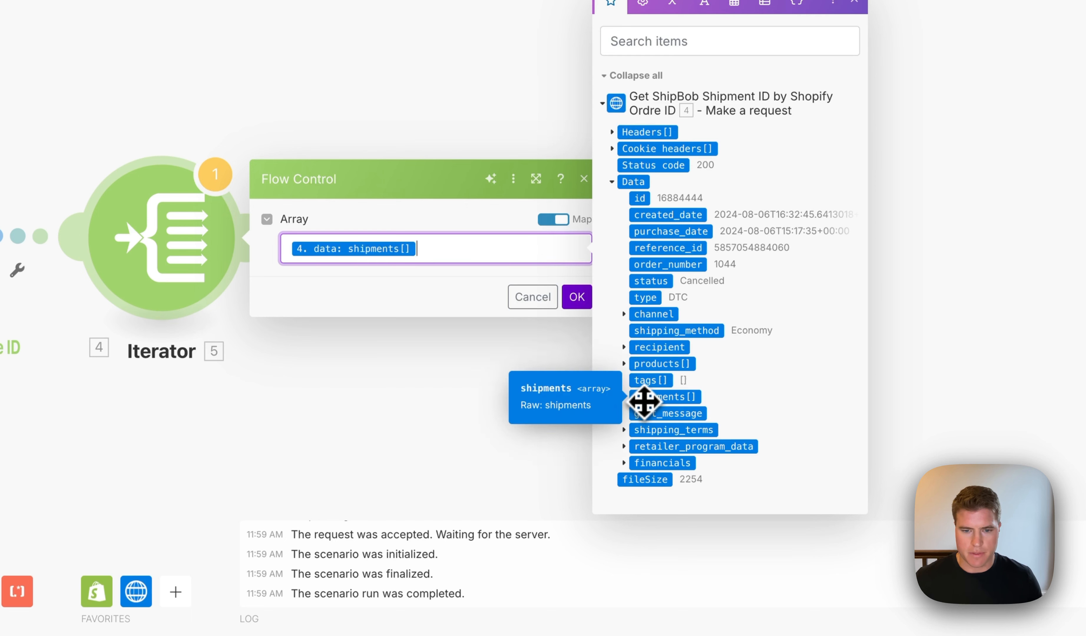
pyautogui.click(435, 315)
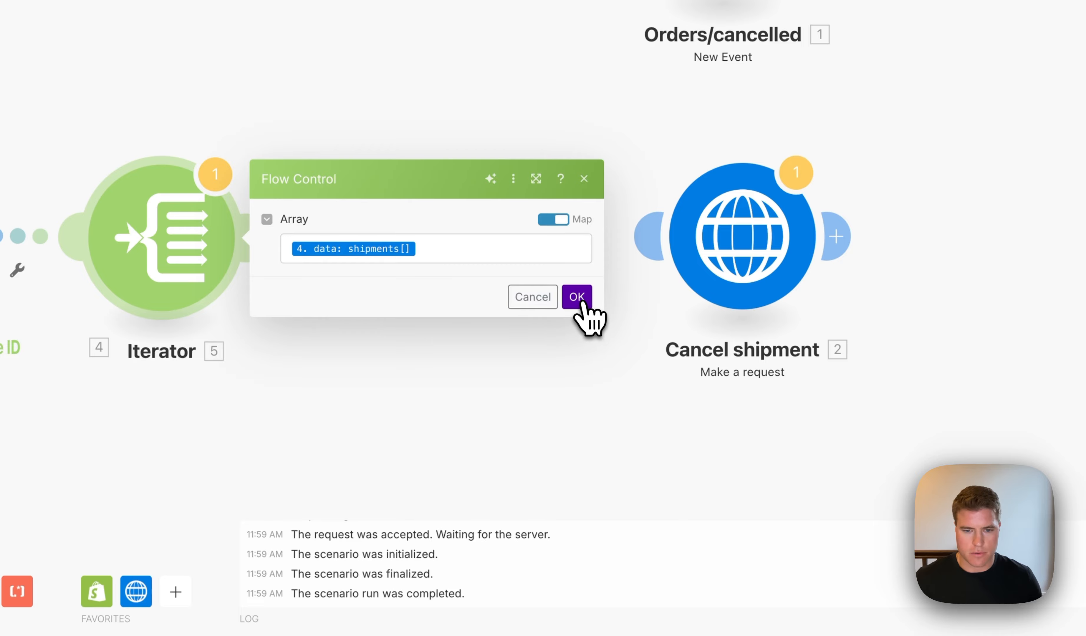
pyautogui.click(577, 296)
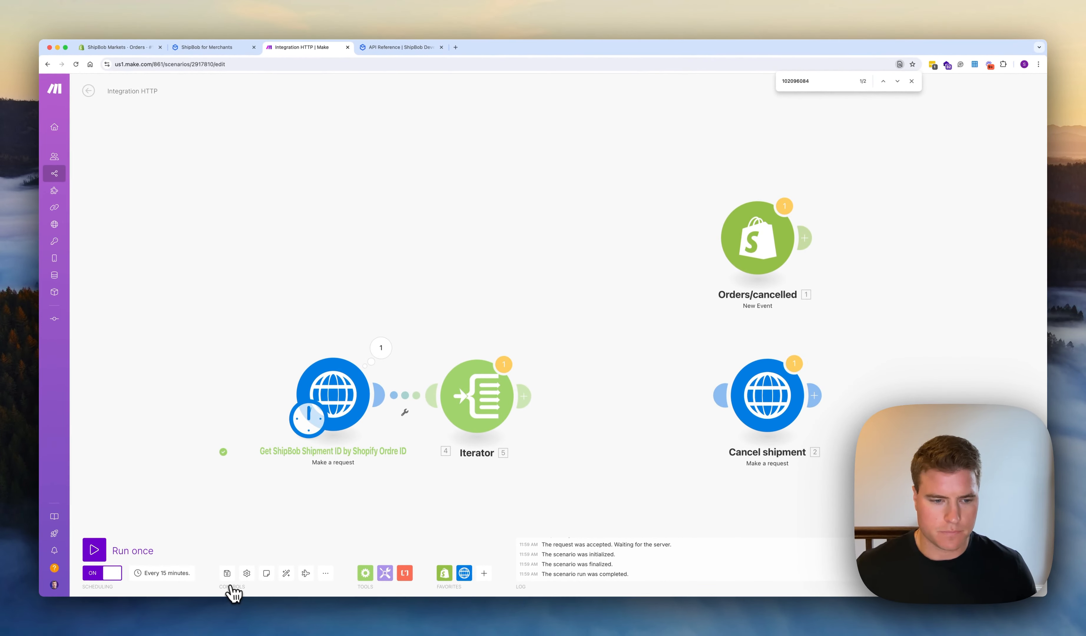
pyautogui.click(227, 573)
pyautogui.click(363, 582)
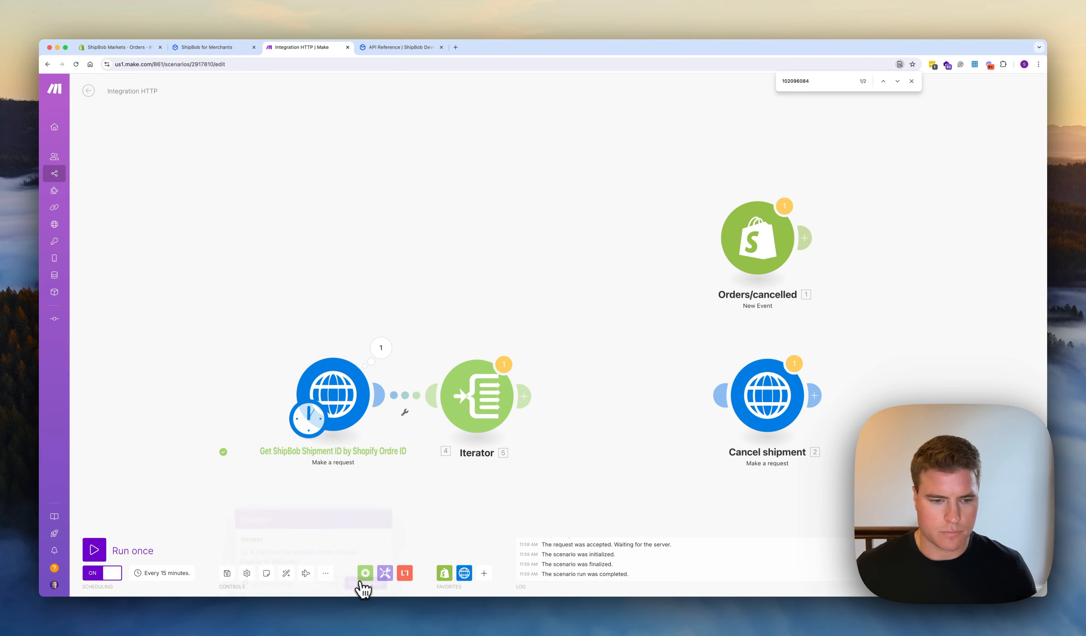
# - Run the scenario once and check the id in the Iterator's output against the shipment page in the ShipBob merchant dashboard
pyautogui.click(98, 551)
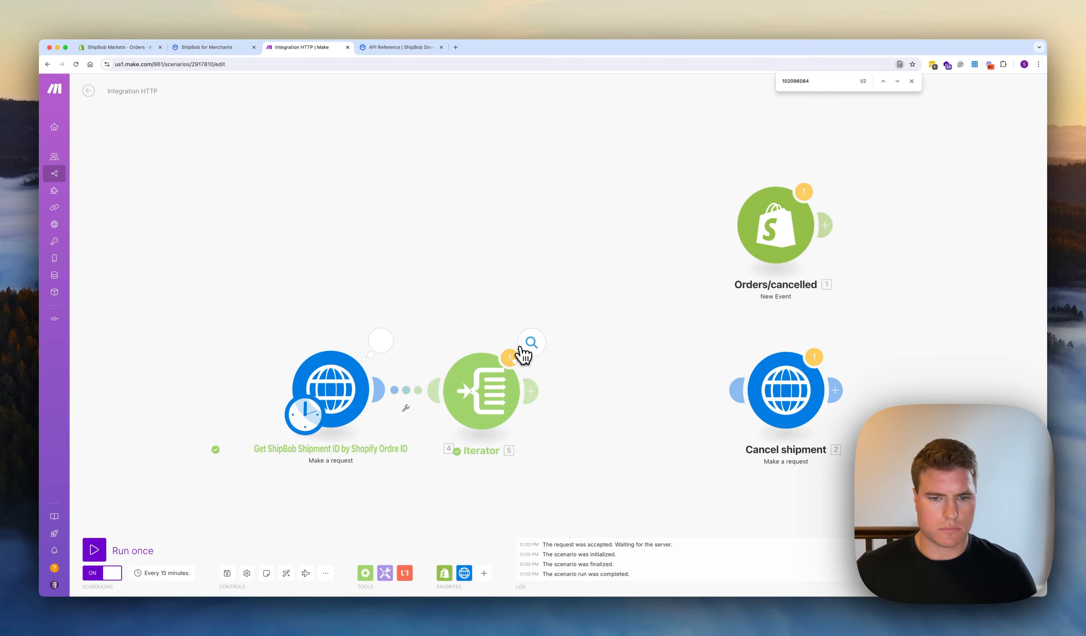
pyautogui.click(539, 340)
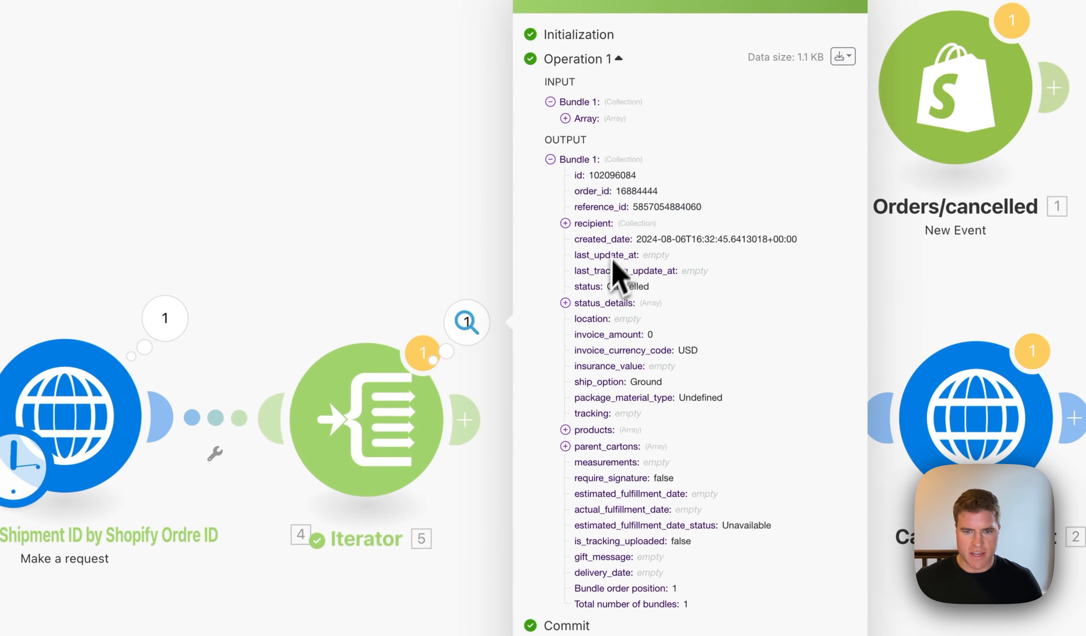
pyautogui.doubleClick(620, 175)
pyautogui.press('super+c')
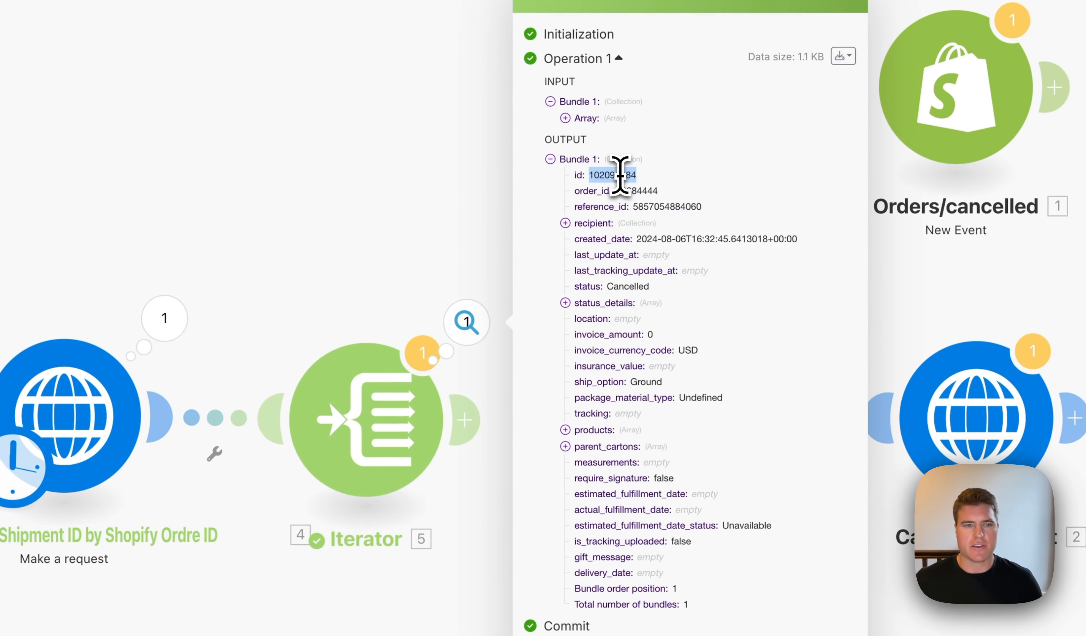
pyautogui.hotkey('ctrl', 'shift', 'Tab')
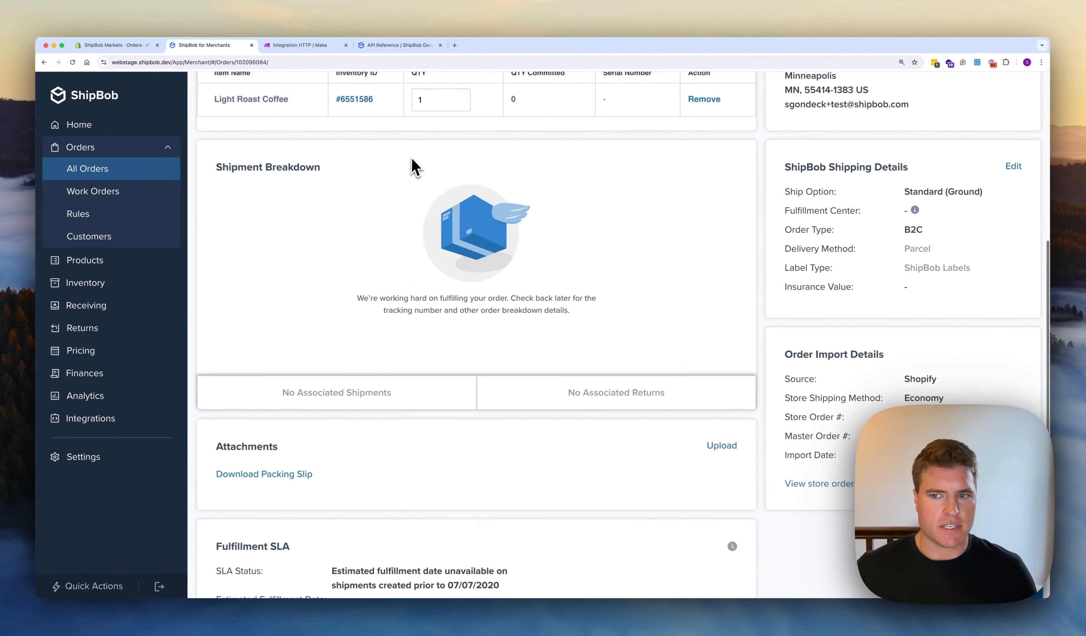
pyautogui.press('super+f')
pyautogui.press('super+v')
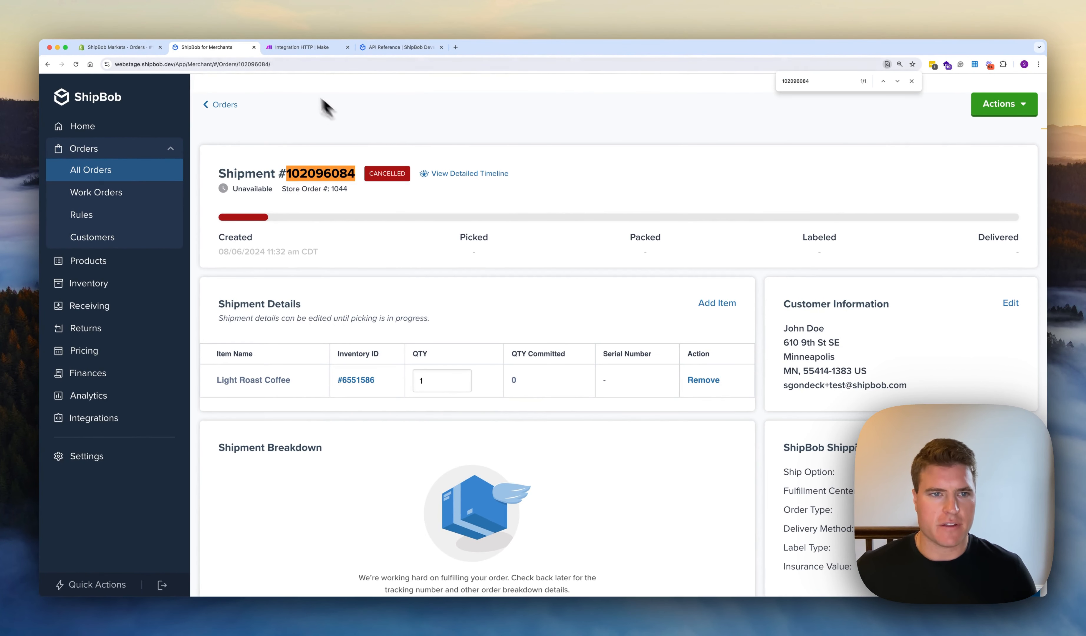
pyautogui.click(299, 48)
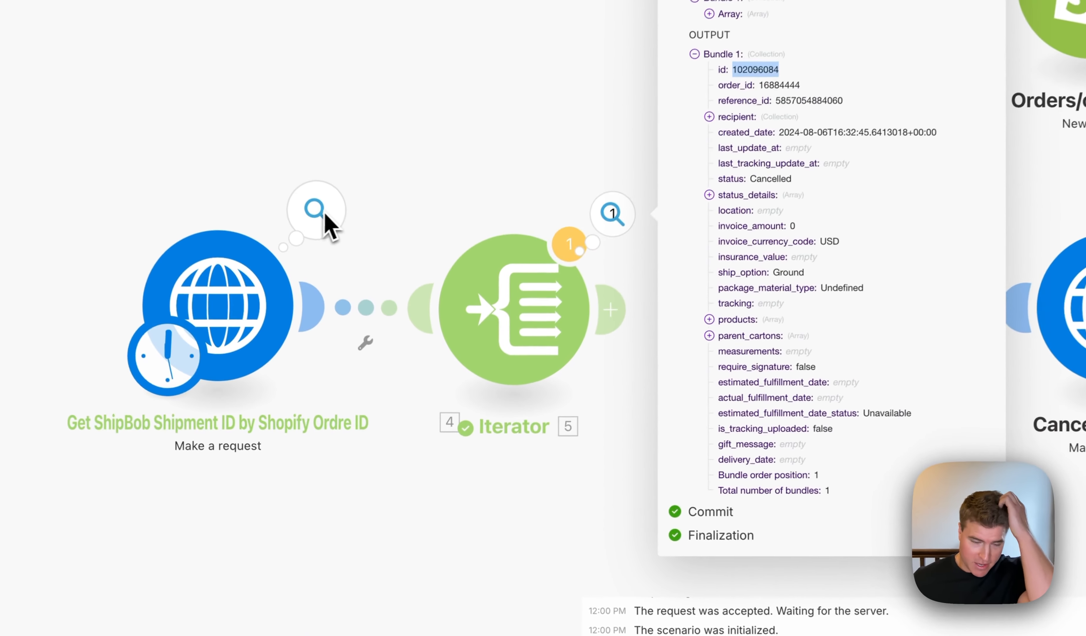
# - Examine the Get ShipBob Shipment ID module's output data for the order's reference_id
pyautogui.click(380, 340)
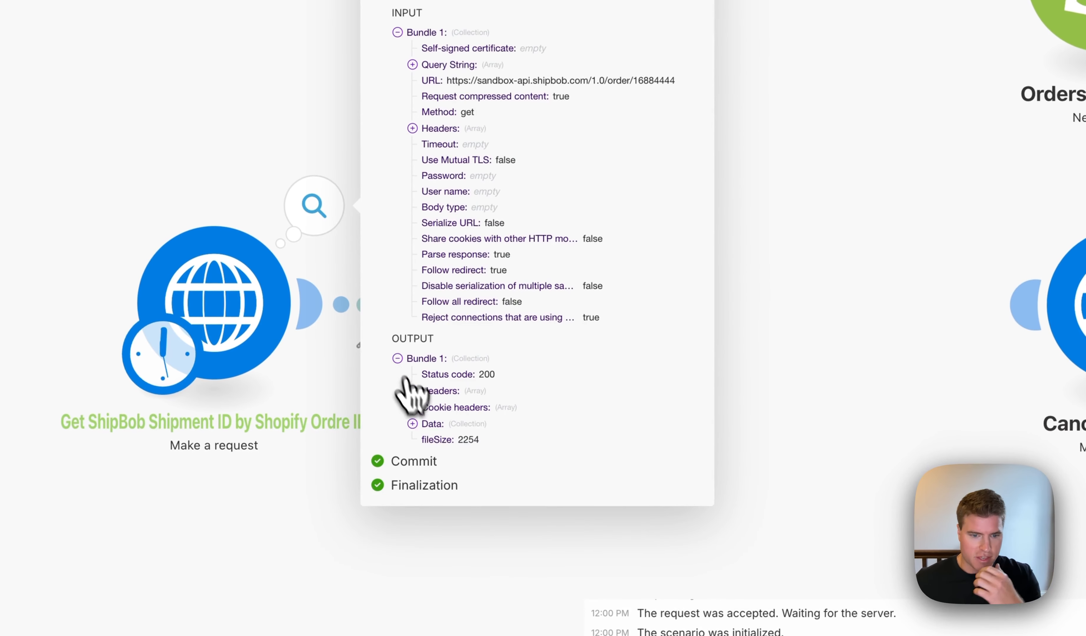
pyautogui.click(432, 422)
pyautogui.moveTo(564, 350); pyautogui.dragTo(492, 351)
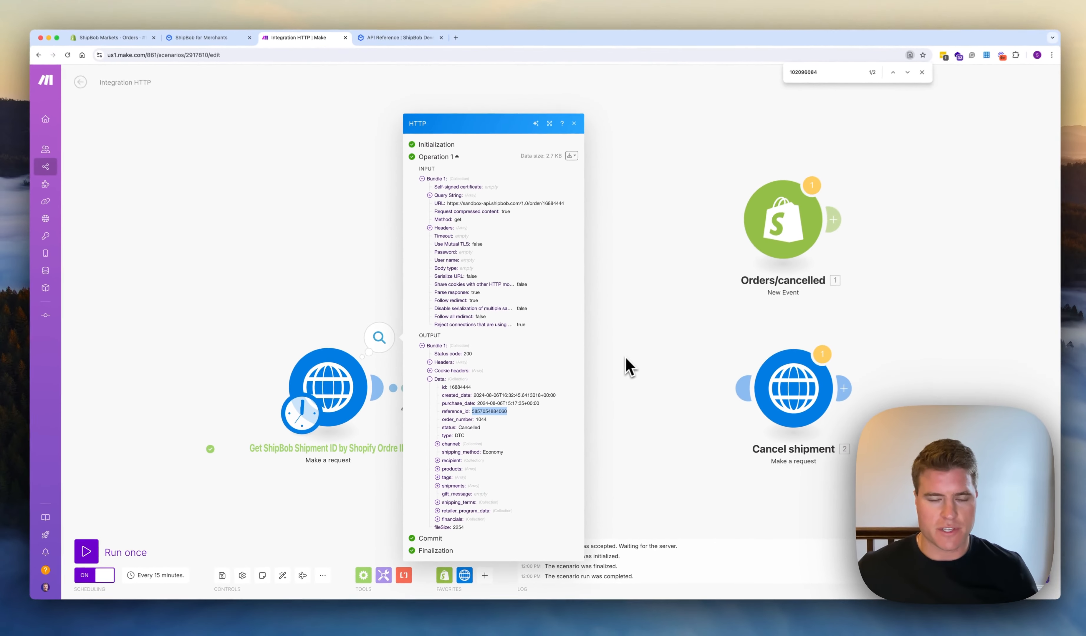
pyautogui.click(624, 331)
pyautogui.scroll(-3, 610, 347)
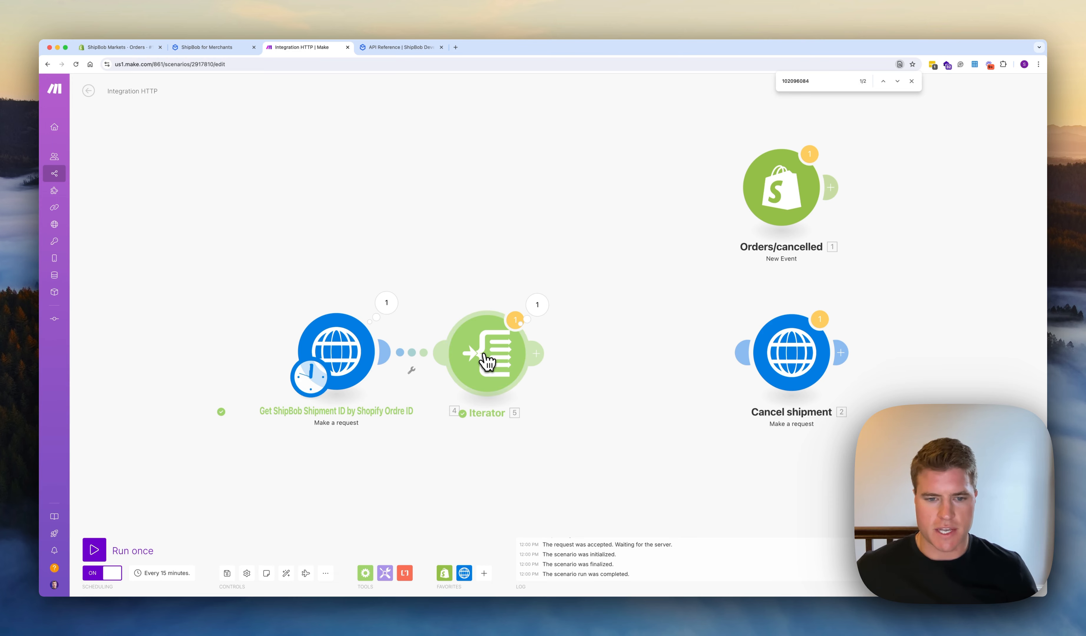
# - Try inserting a cloned Iterator between the Get ShipBob Shipment ID module and the existing Iterator, mapping its array to Data
pyautogui.moveTo(487, 361); pyautogui.dragTo(585, 359)
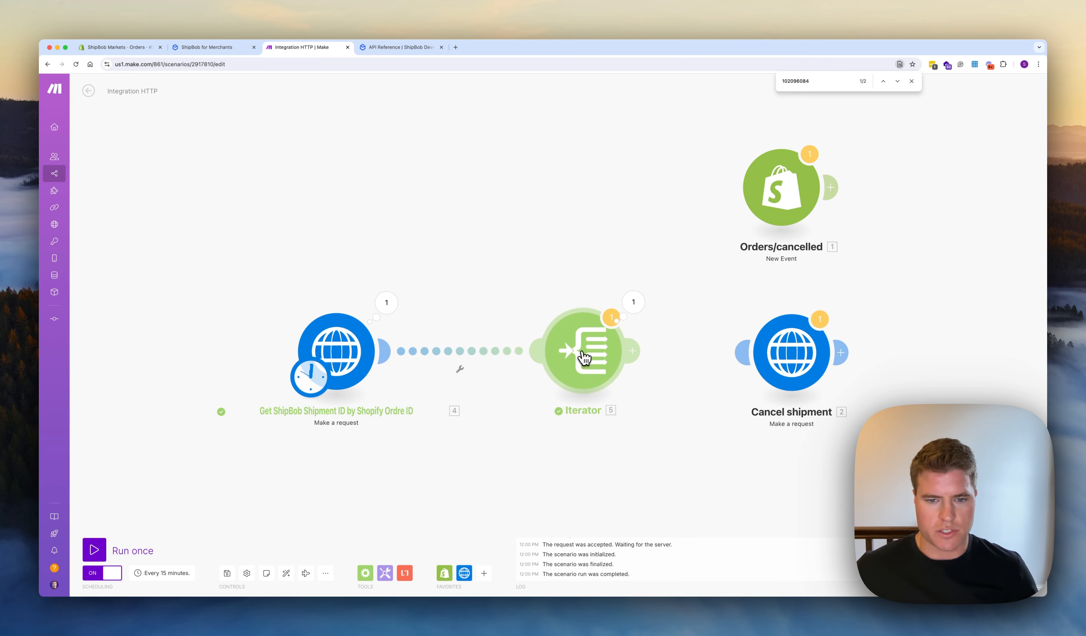
pyautogui.rightClick(585, 359)
pyautogui.click(607, 412)
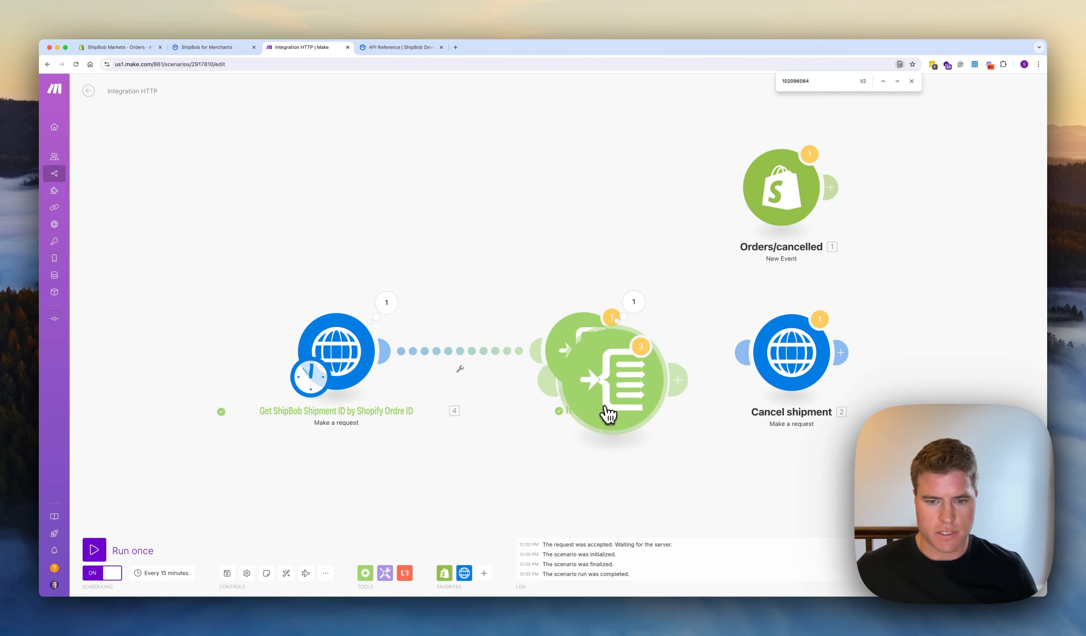
pyautogui.click(461, 358)
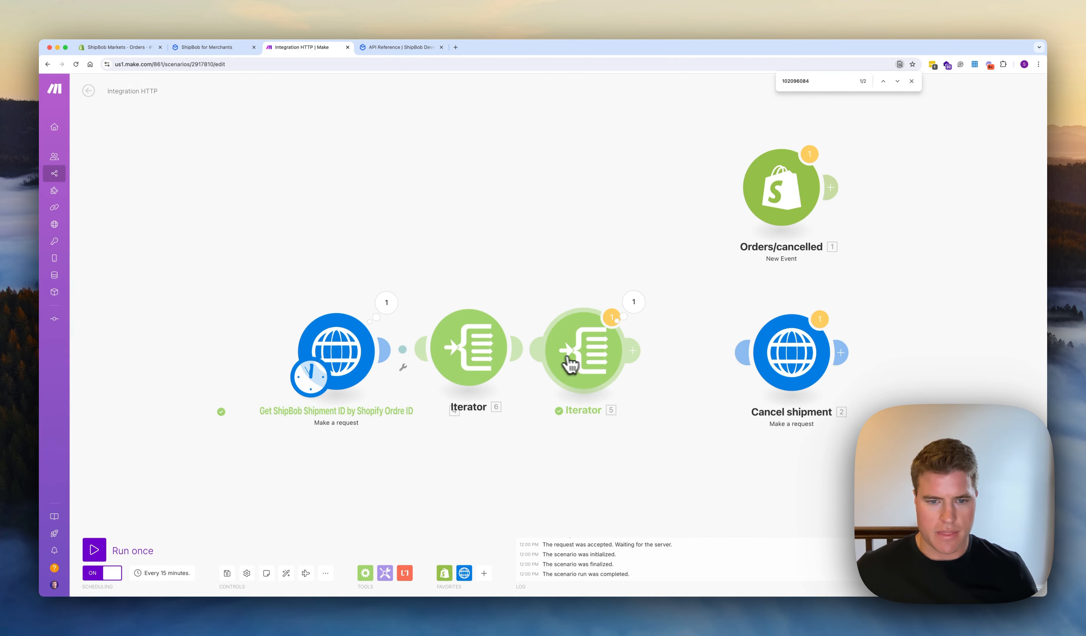
pyautogui.click(486, 360)
pyautogui.click(609, 354)
pyautogui.press('BackSpace')
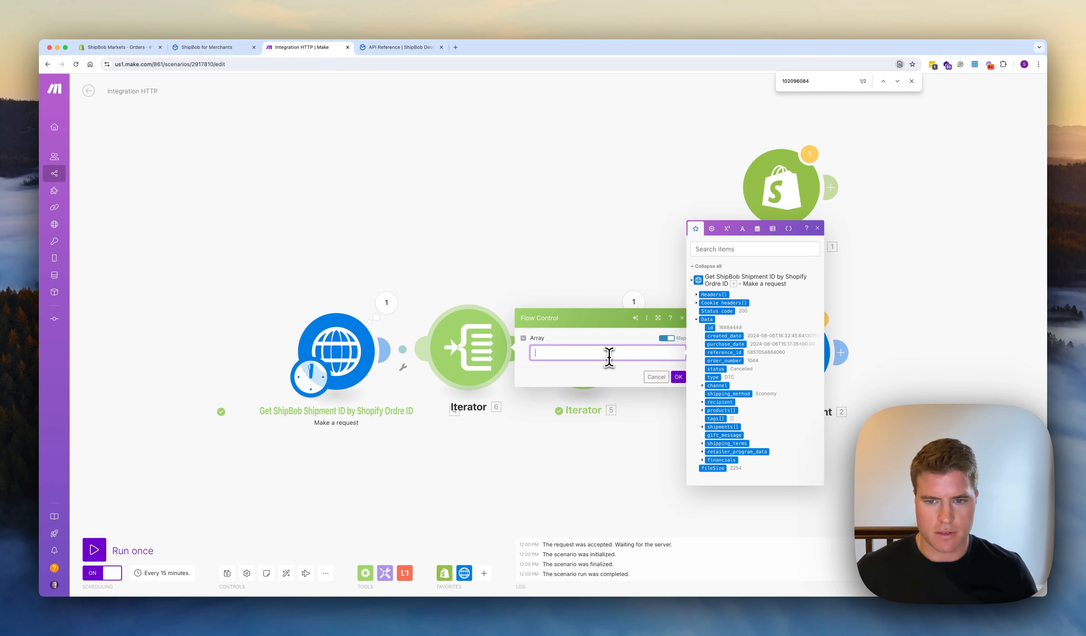
pyautogui.click(707, 320)
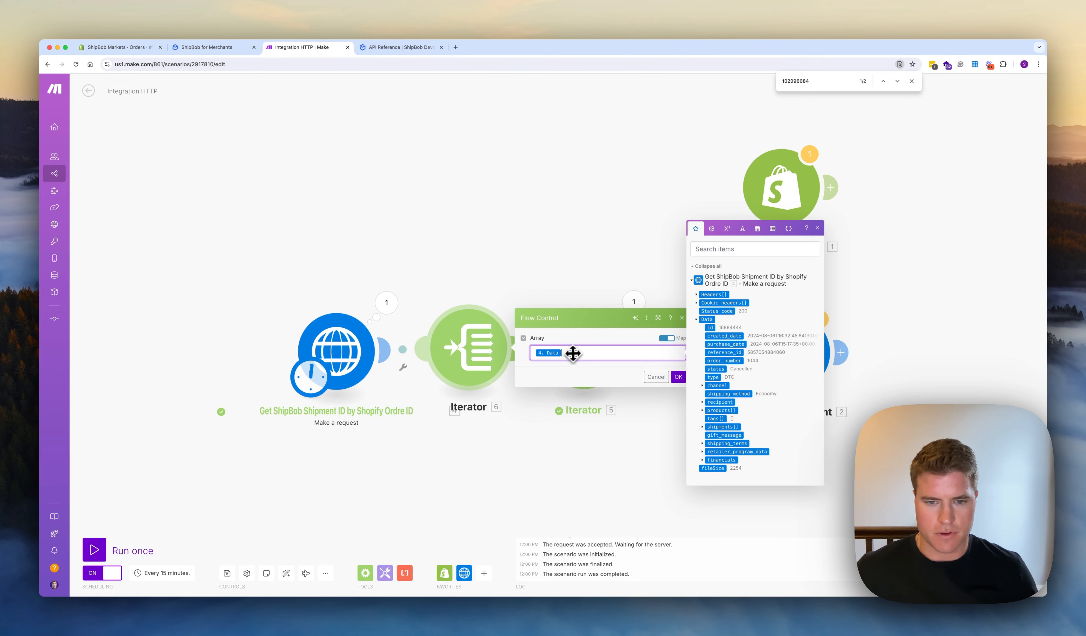
# - Discard the cloned Iterator's settings and delete that module from the scenario
pyautogui.click(495, 304)
pyautogui.rightClick(482, 324)
pyautogui.click(503, 430)
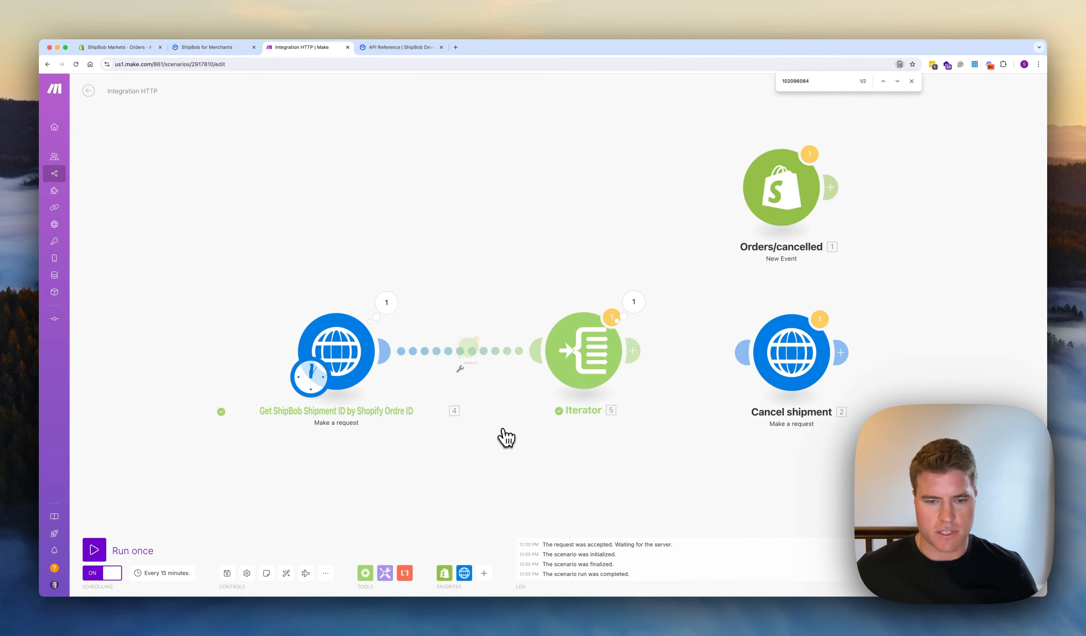
# - Shift the request and Iterator modules over and connect the Shopify Orders/cancelled trigger in front of Get ShipBob Shipment ID
pyautogui.moveTo(595, 362); pyautogui.dragTo(551, 363)
pyautogui.moveTo(358, 358); pyautogui.dragTo(424, 358)
pyautogui.moveTo(534, 354); pyautogui.dragTo(589, 354)
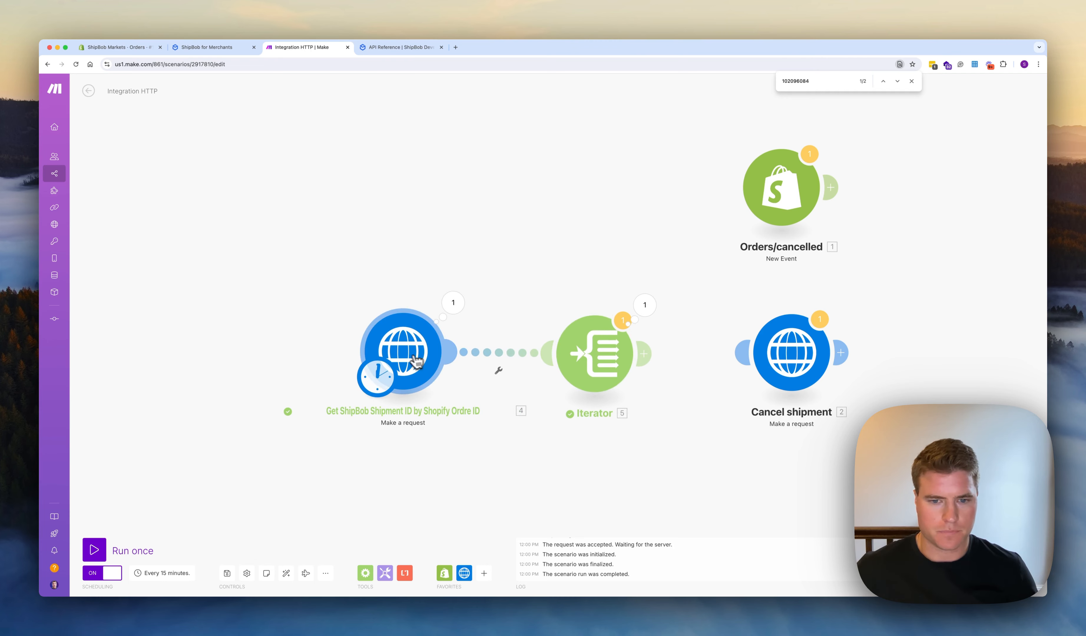
pyautogui.moveTo(407, 359); pyautogui.dragTo(467, 359)
pyautogui.moveTo(782, 206); pyautogui.dragTo(439, 355)
pyautogui.click(438, 355)
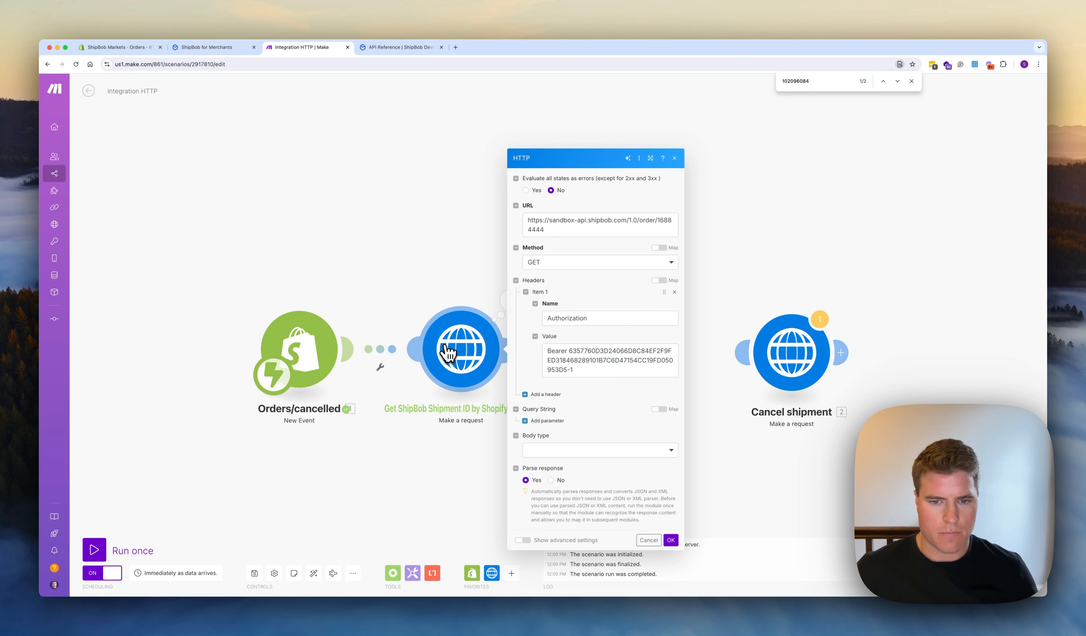
pyautogui.click(646, 233)
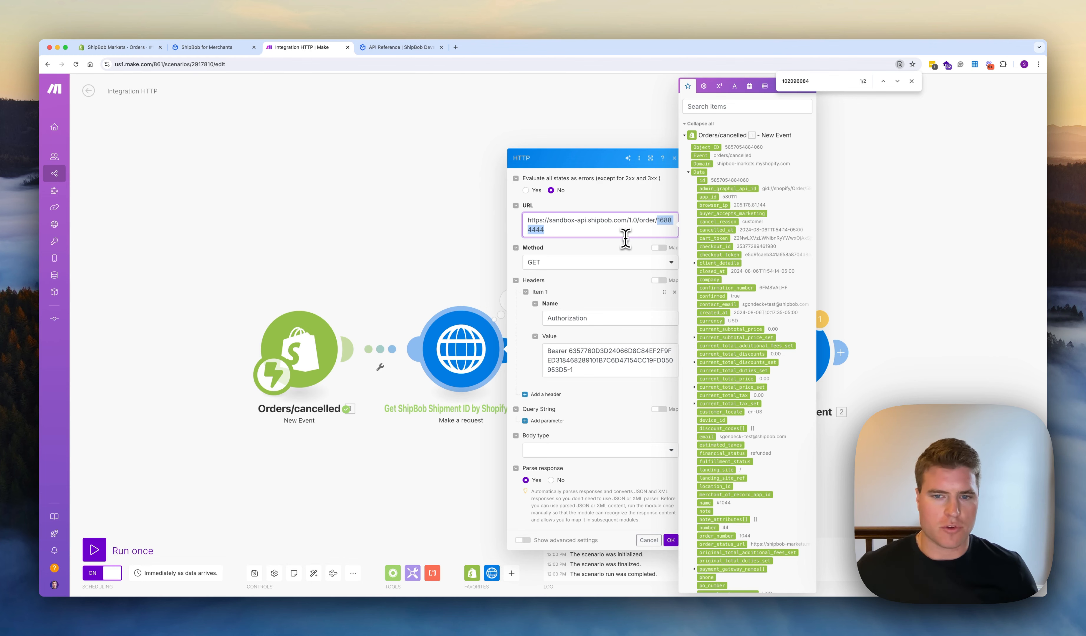
pyautogui.press('BackSpace')
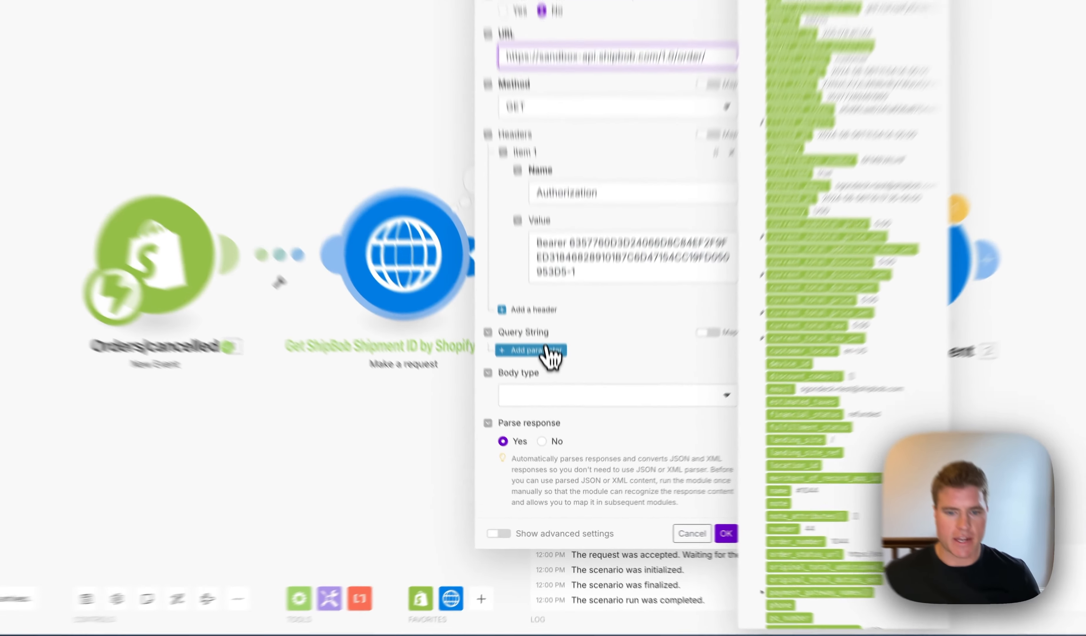
# - Add a ReferenceIds query string parameter mapped to the Orders/cancelled event's Data: id and save the request settings
pyautogui.click(546, 411)
pyautogui.click(545, 276)
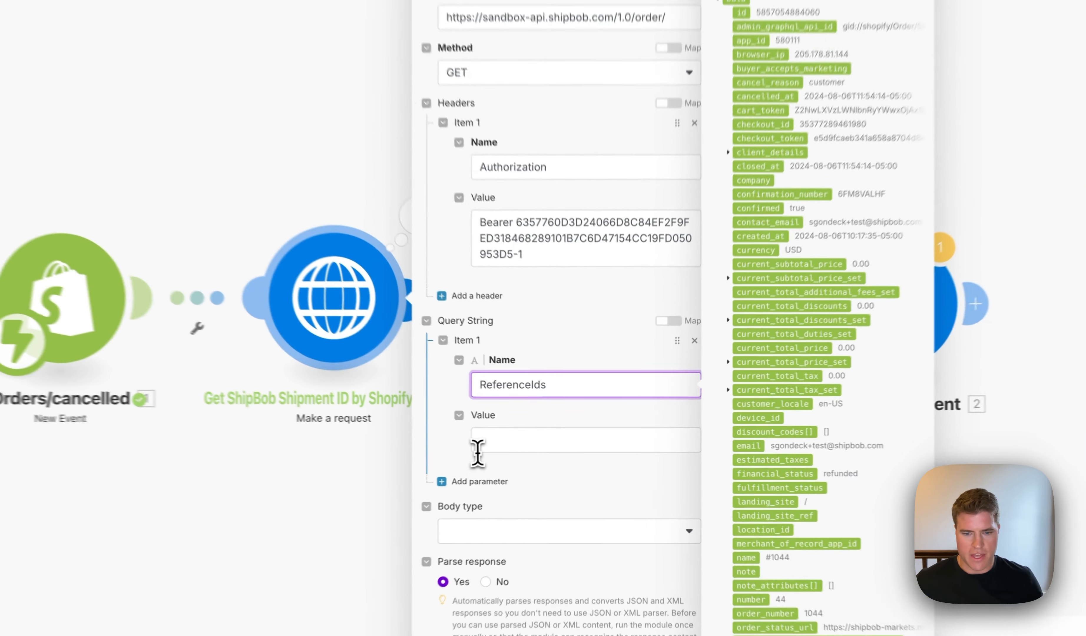
pyautogui.click(568, 341)
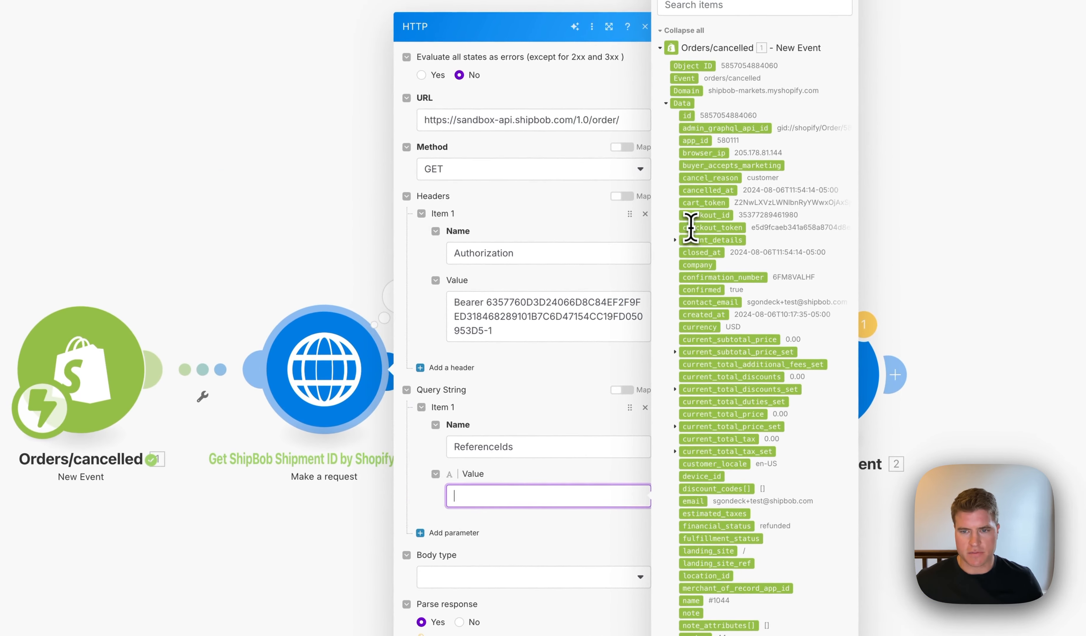
pyautogui.moveTo(690, 116); pyautogui.dragTo(548, 496)
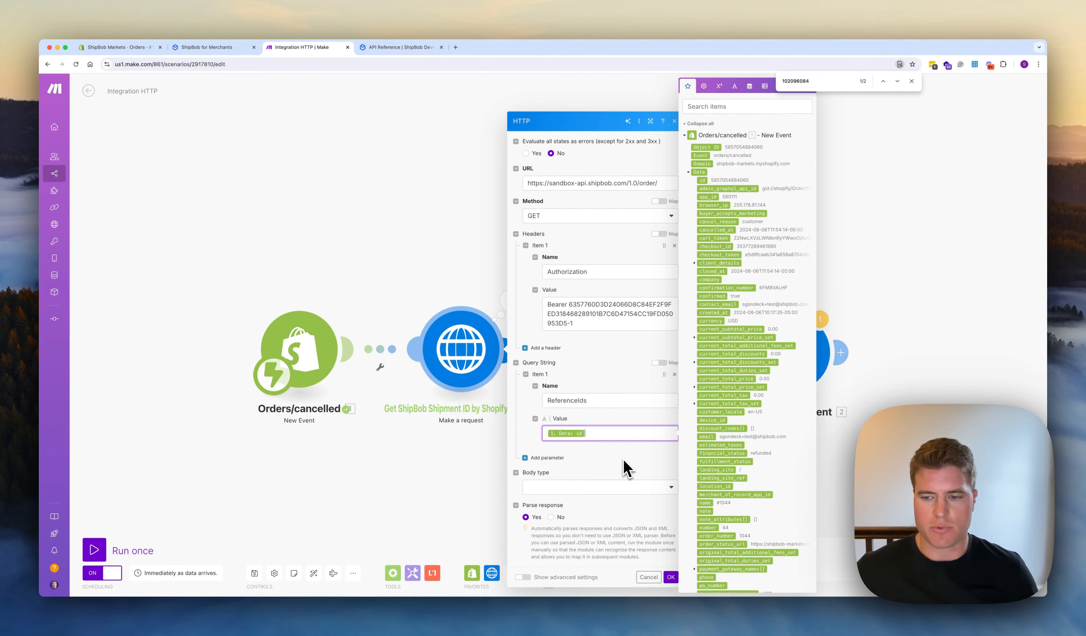
pyautogui.click(627, 469)
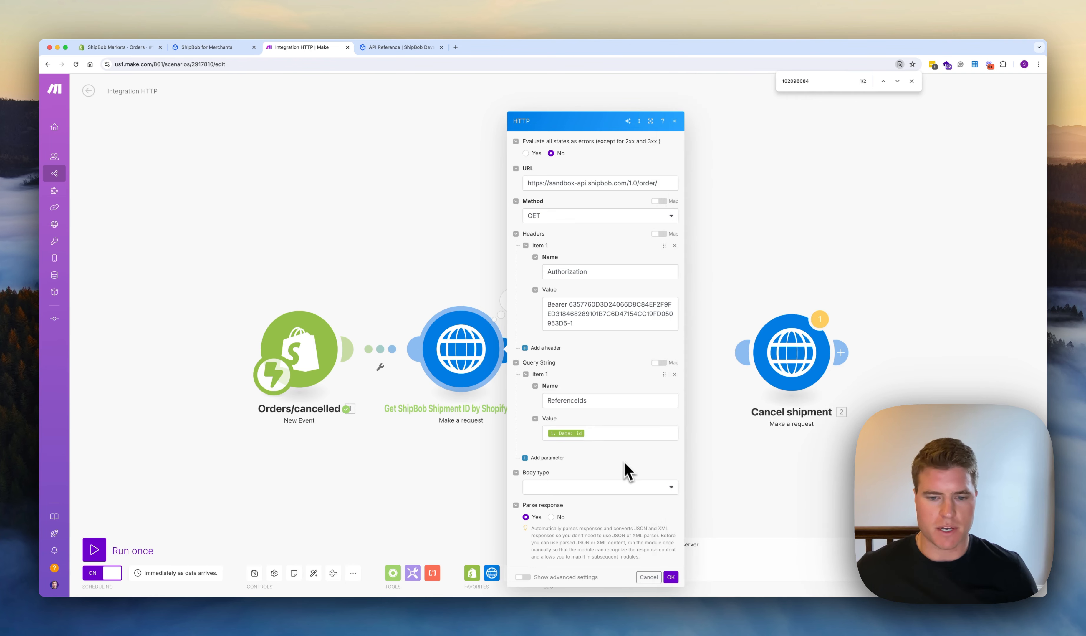
pyautogui.click(672, 578)
# - Check the Iterator's shipments[] array mapping and connect the Cancel shipment module after the Iterator
pyautogui.click(583, 362)
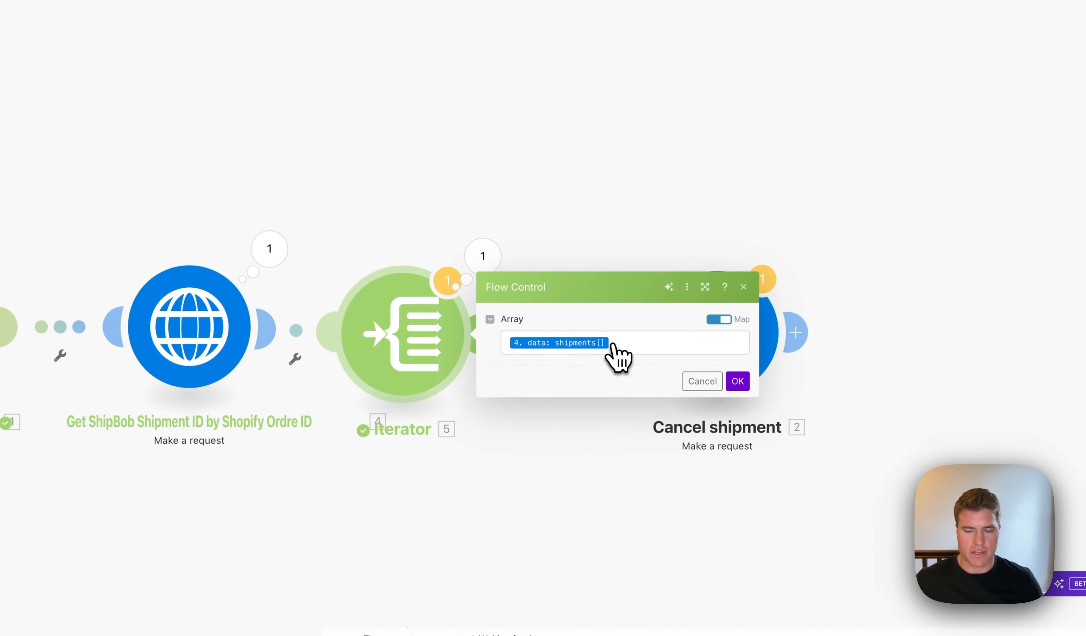
pyautogui.click(738, 381)
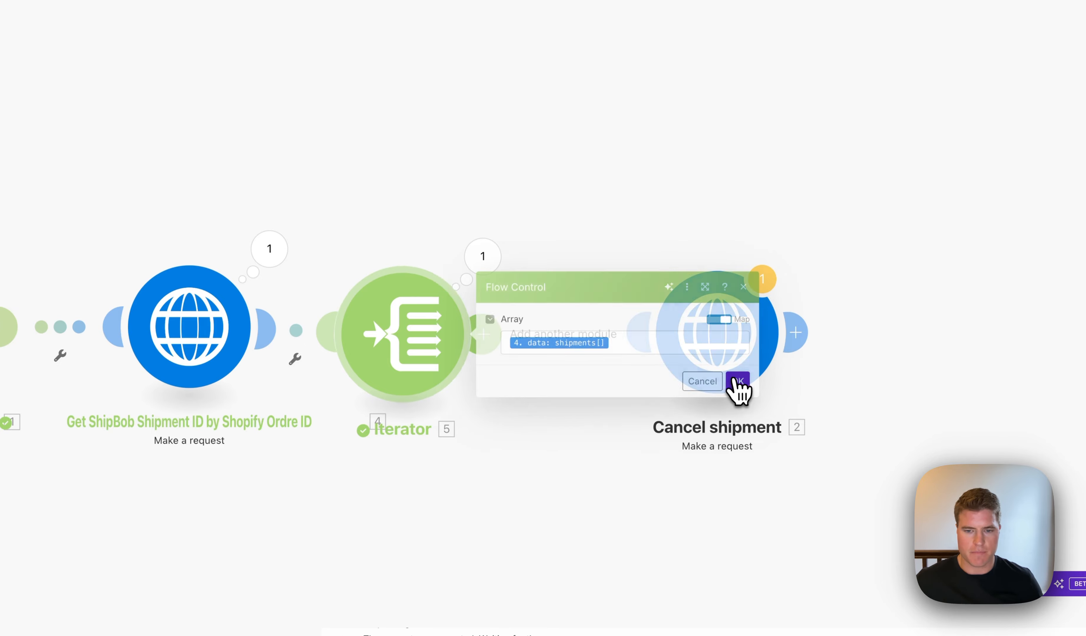
pyautogui.moveTo(432, 334); pyautogui.dragTo(440, 334)
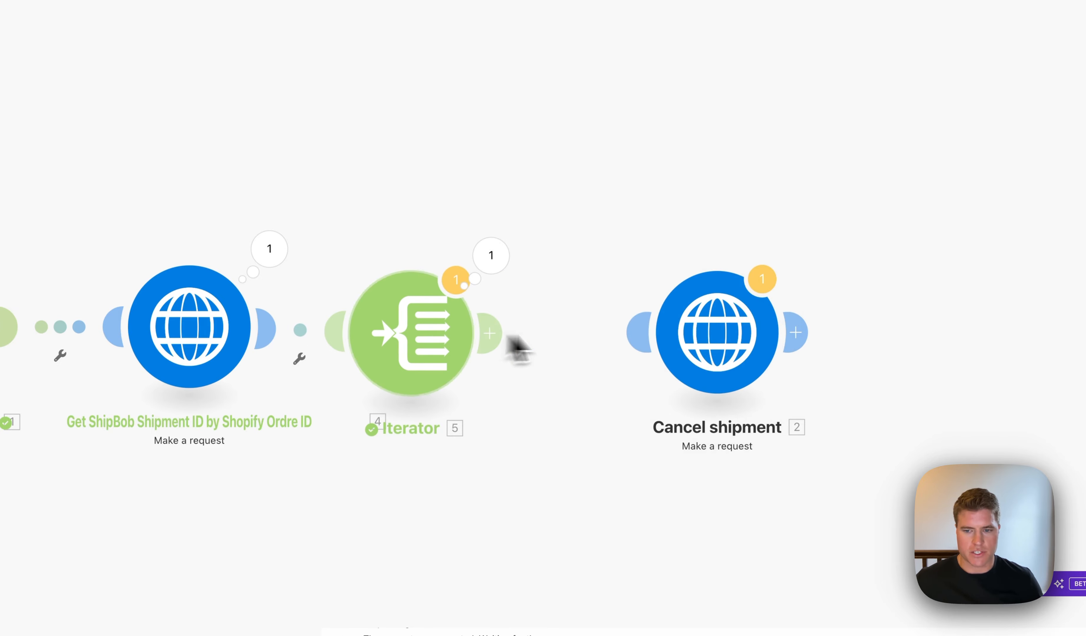
pyautogui.moveTo(695, 347); pyautogui.dragTo(648, 352)
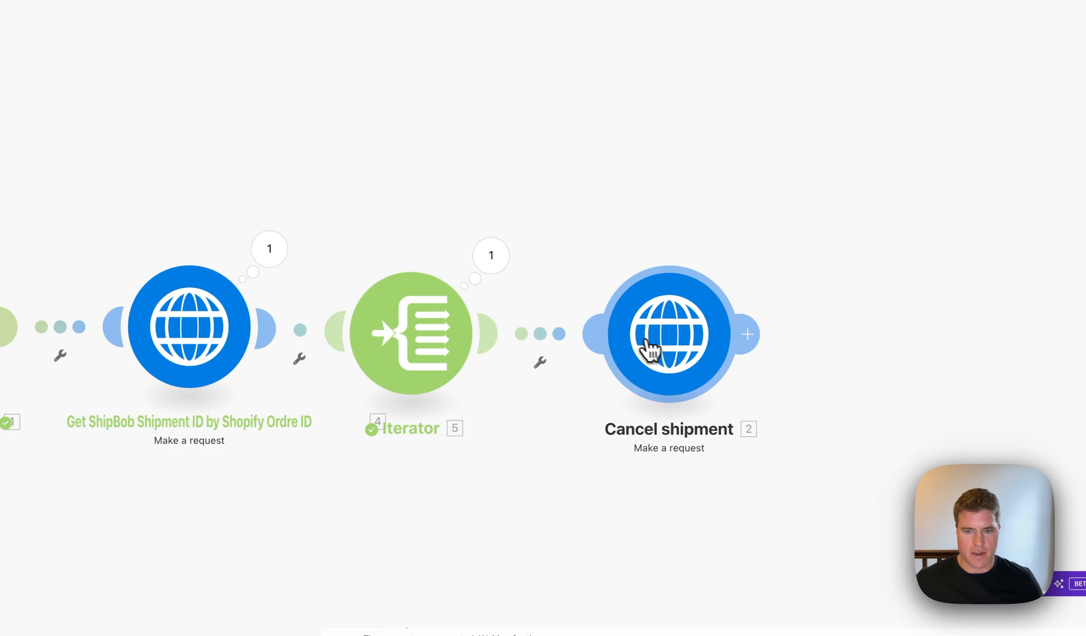
# - Replace the hard-coded shipment ID in the Cancel shipment URL with the Iterator's id and save the request settings
pyautogui.click(644, 351)
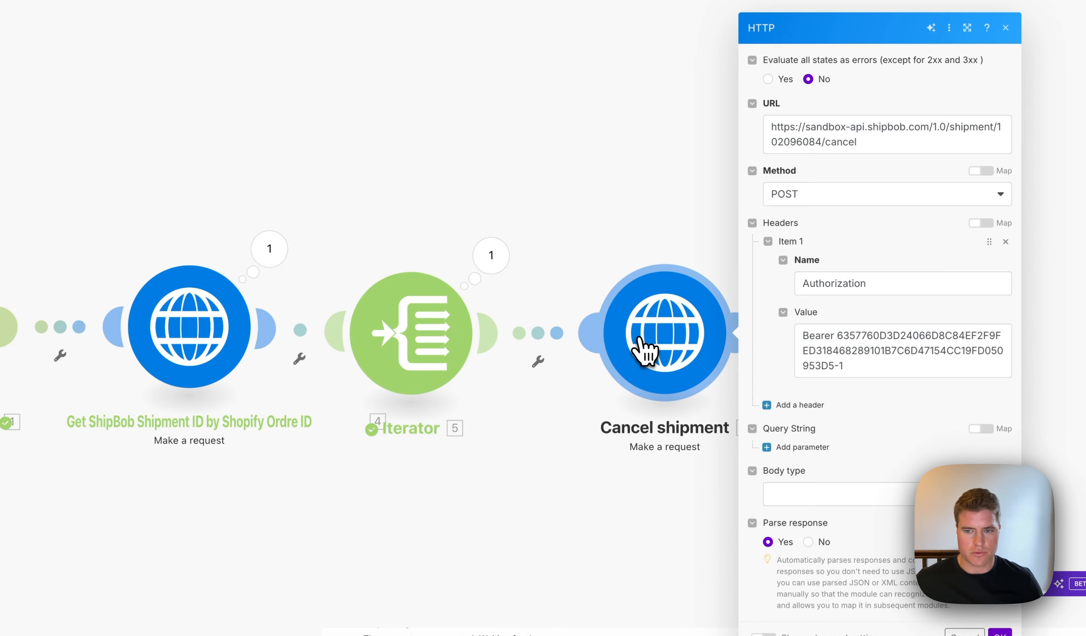
pyautogui.doubleClick(812, 144)
pyautogui.press('BackSpace')
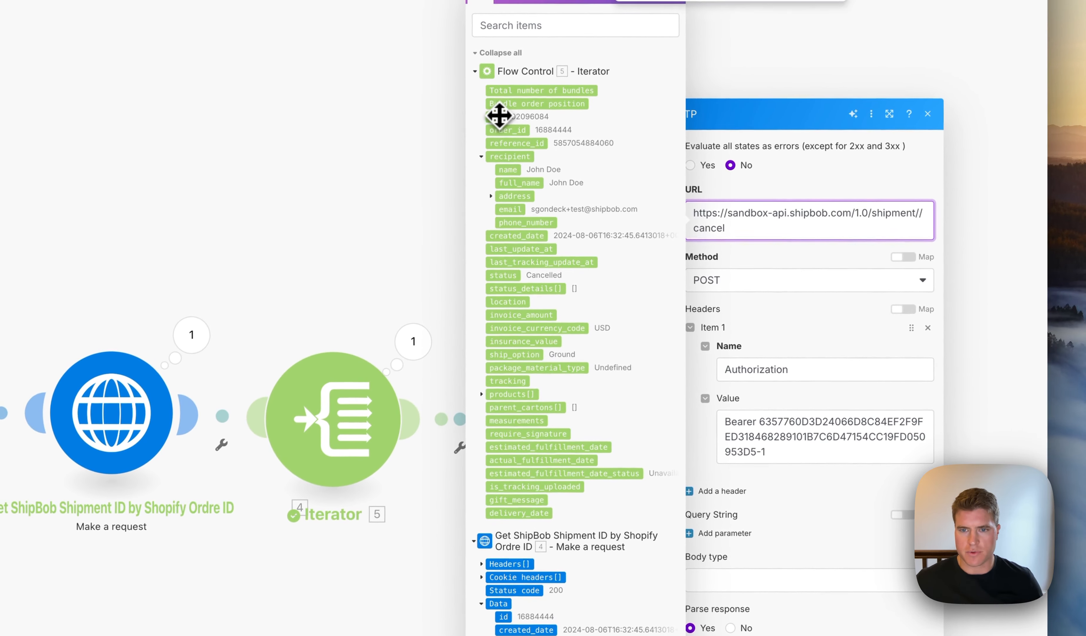
pyautogui.moveTo(500, 115); pyautogui.dragTo(804, 231)
pyautogui.click(833, 301)
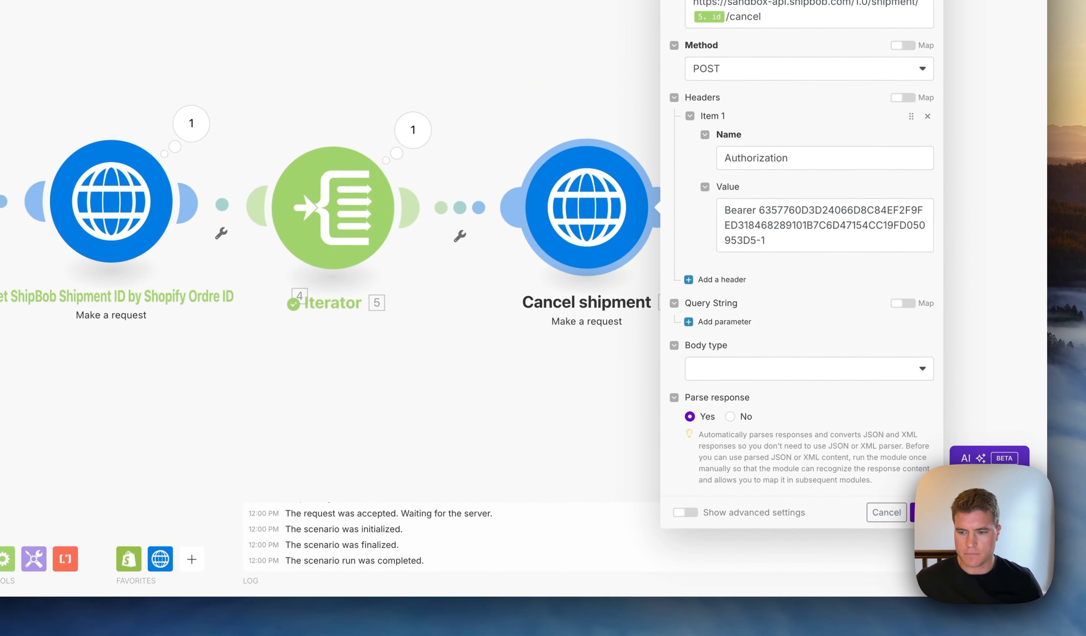
pyautogui.click(913, 515)
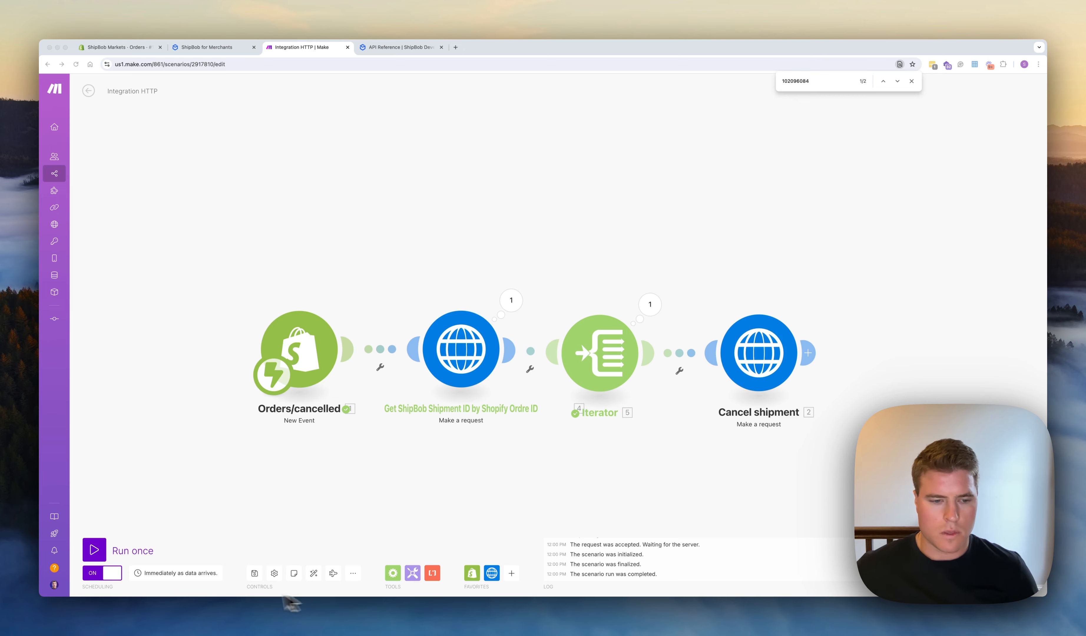
# - Review the ReferenceIds query parameter, the Iterator's shipments[] mapping and the Cancel shipment URL across the scenario's modules
pyautogui.moveTo(434, 471); pyautogui.dragTo(440, 450)
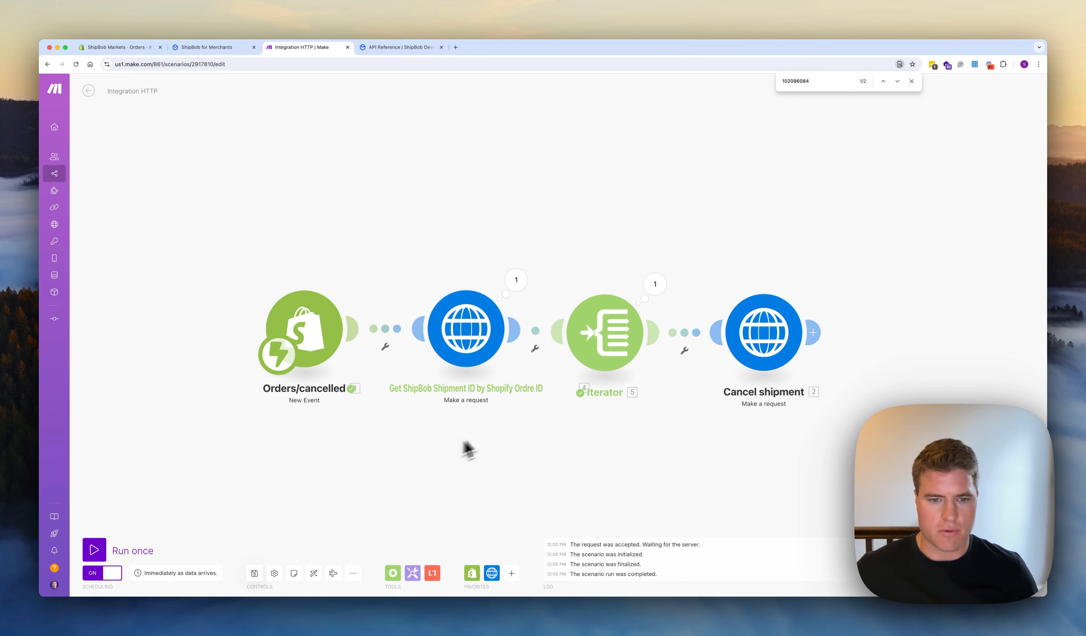
pyautogui.click(490, 327)
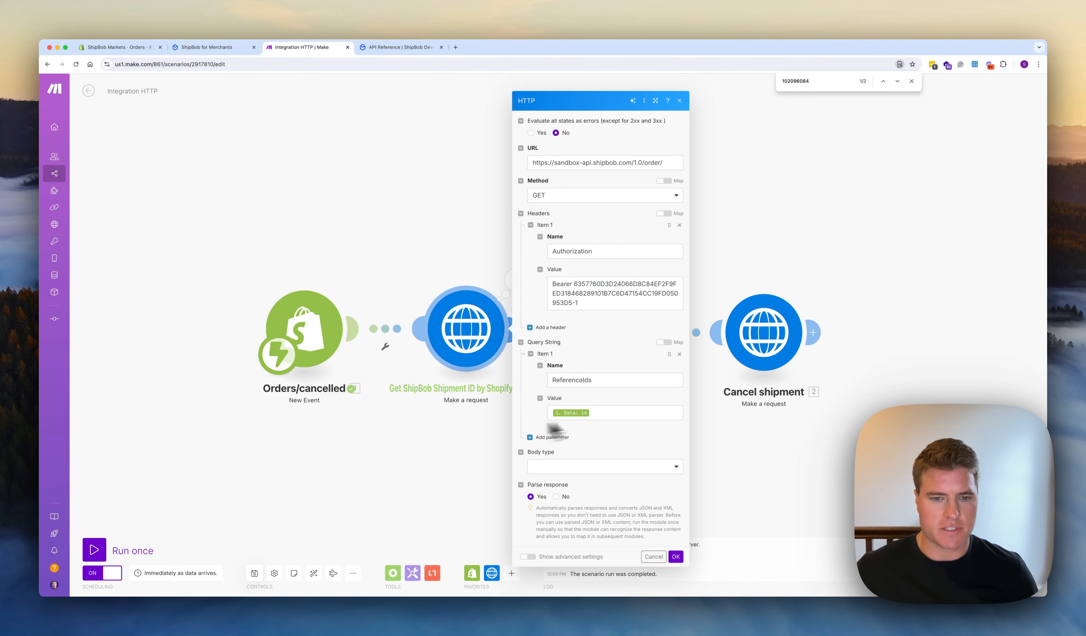
pyautogui.click(491, 428)
pyautogui.click(584, 353)
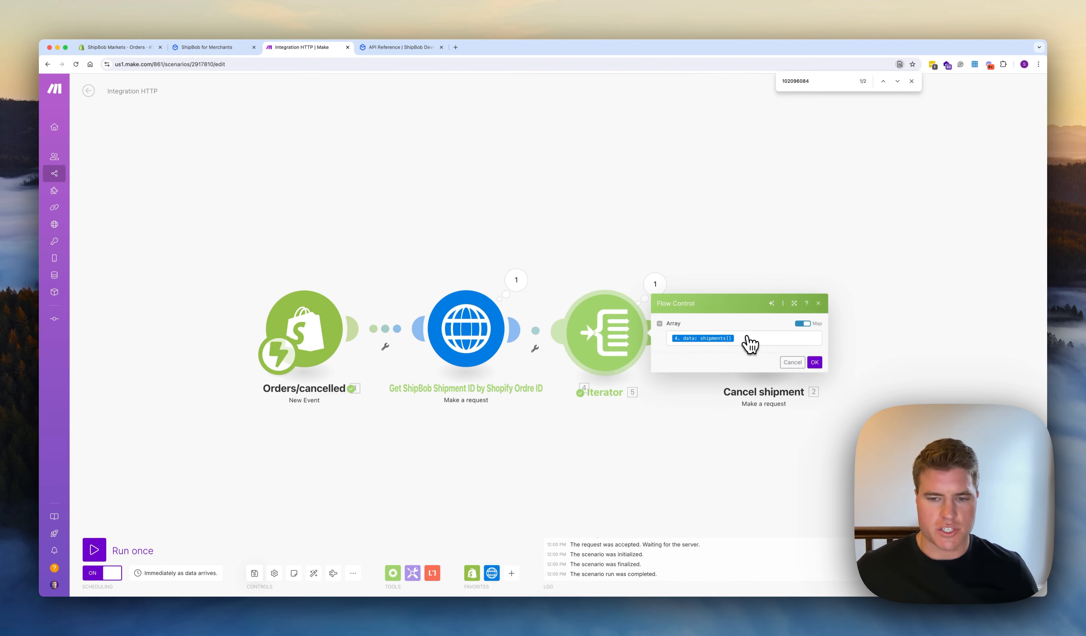
pyautogui.click(710, 251)
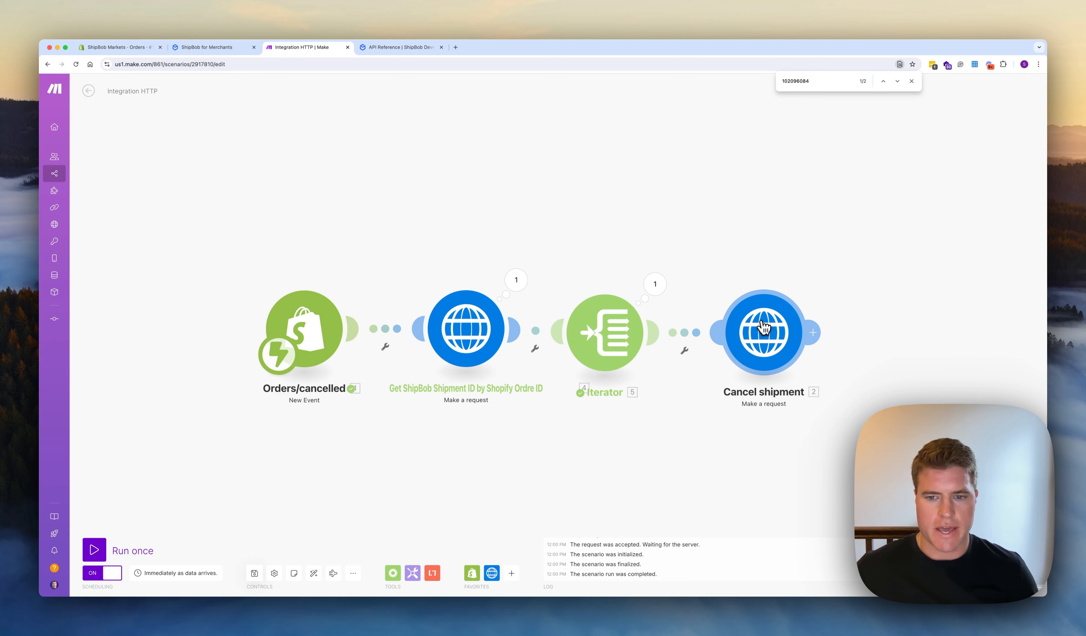
pyautogui.click(762, 331)
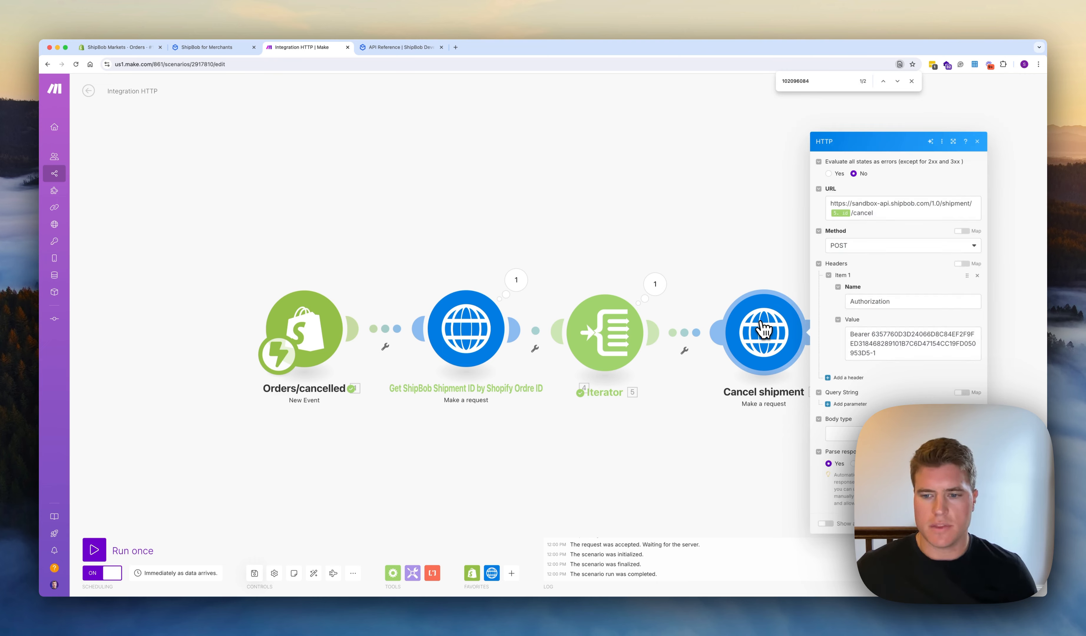
pyautogui.click(548, 214)
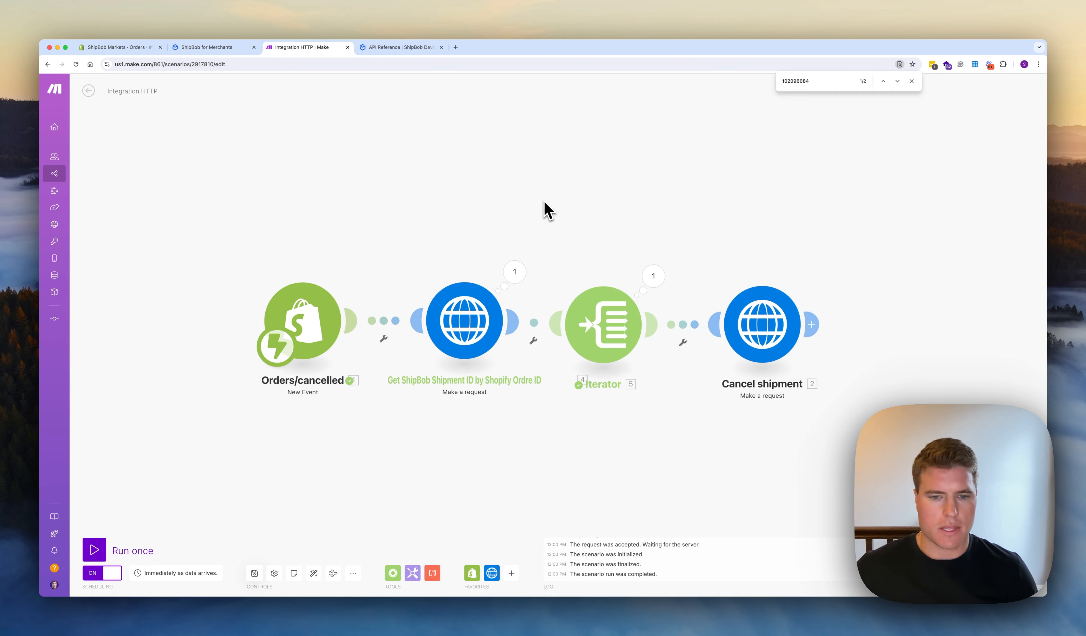
# - Rename the order lookup module to "Get ShipBob Shipment ID" and auto-align the scenario's modules
pyautogui.rightClick(467, 327)
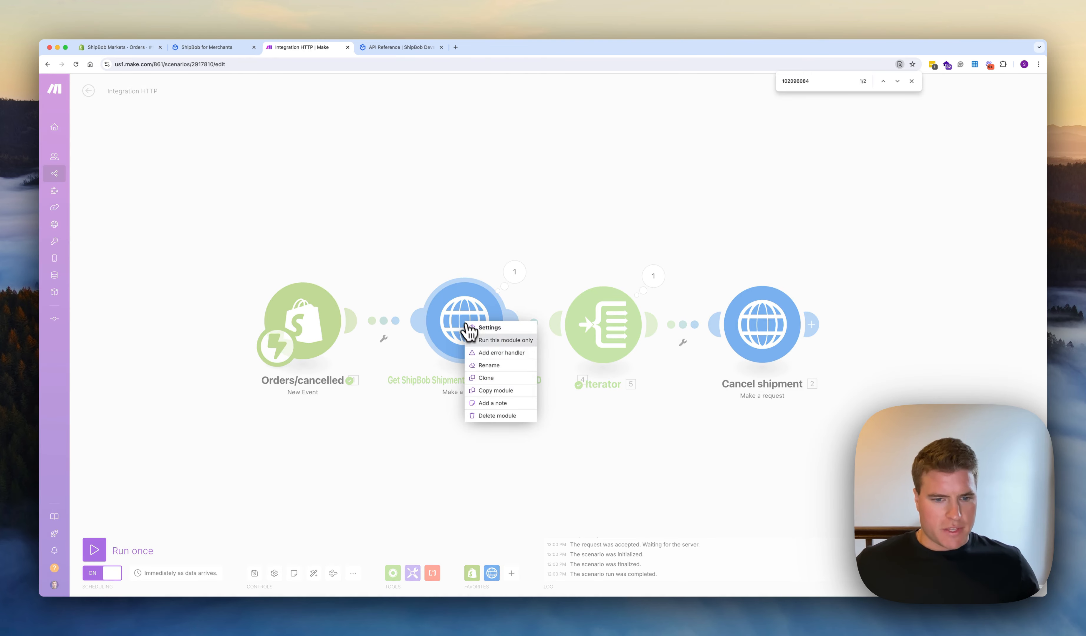
pyautogui.click(484, 370)
pyautogui.write('Get ShipBob Shipment ID')
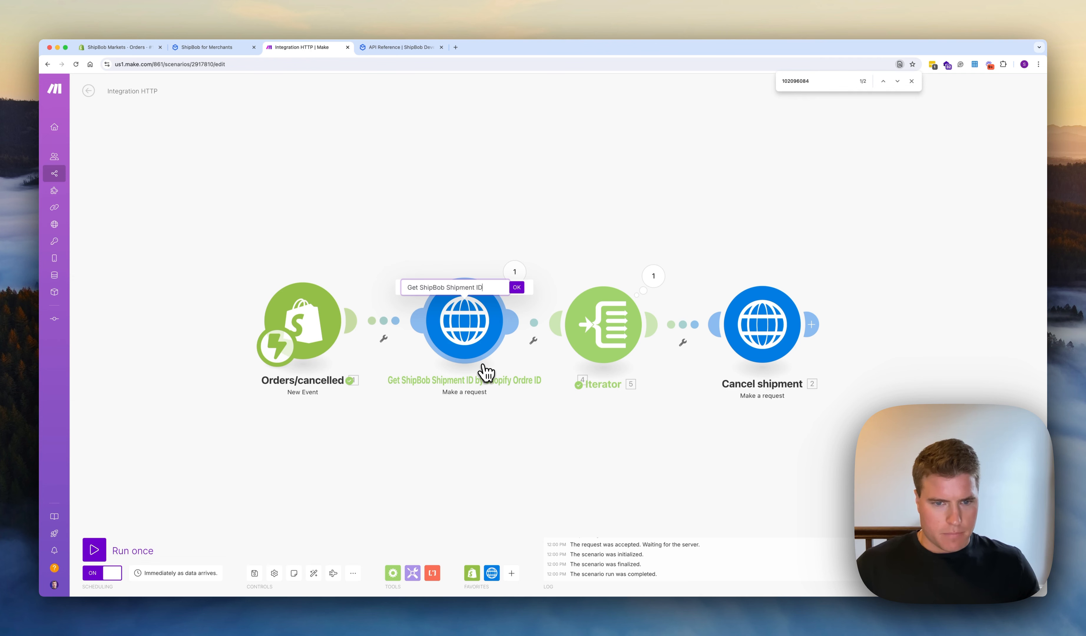
pyautogui.press('Return')
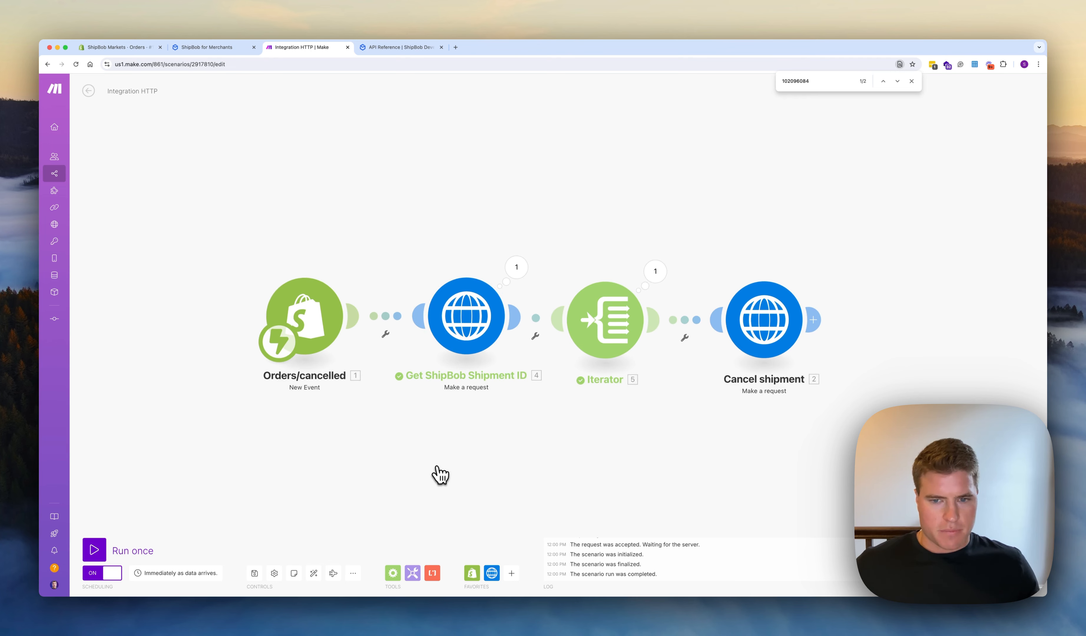
pyautogui.click(319, 570)
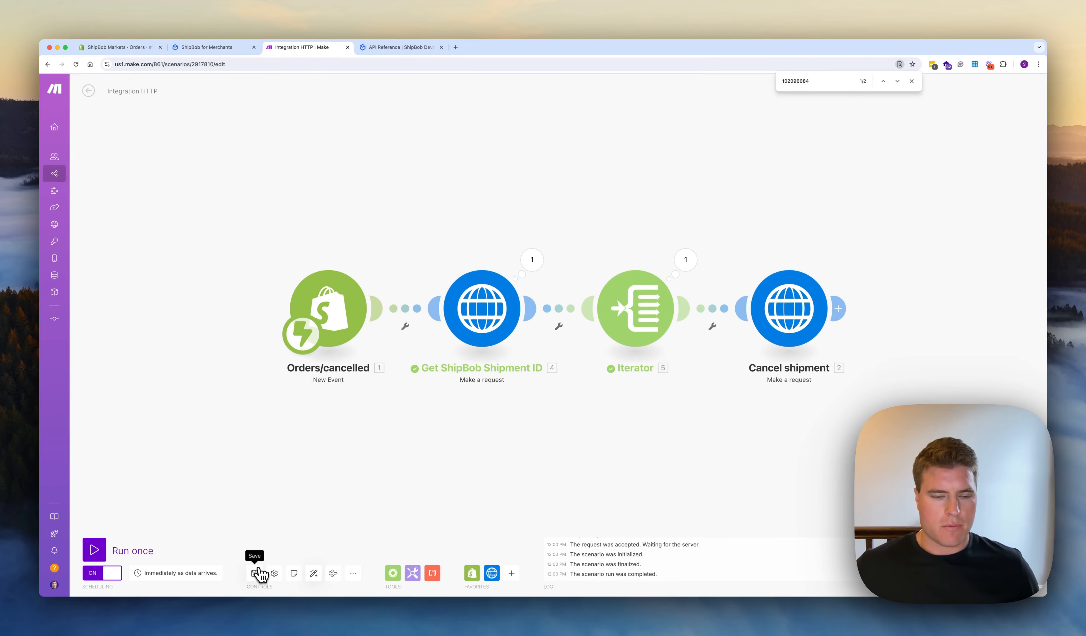
# - Switch to ShipBob, return to the orders list and look up the store order number of the last-listed processing shipment
pyautogui.click(207, 47)
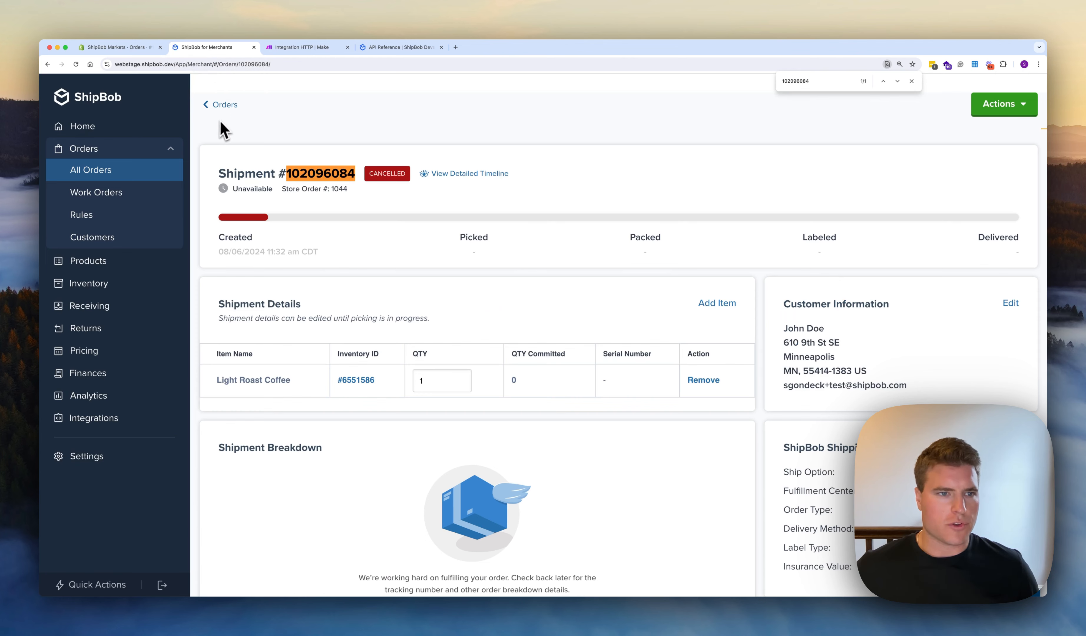
pyautogui.click(225, 106)
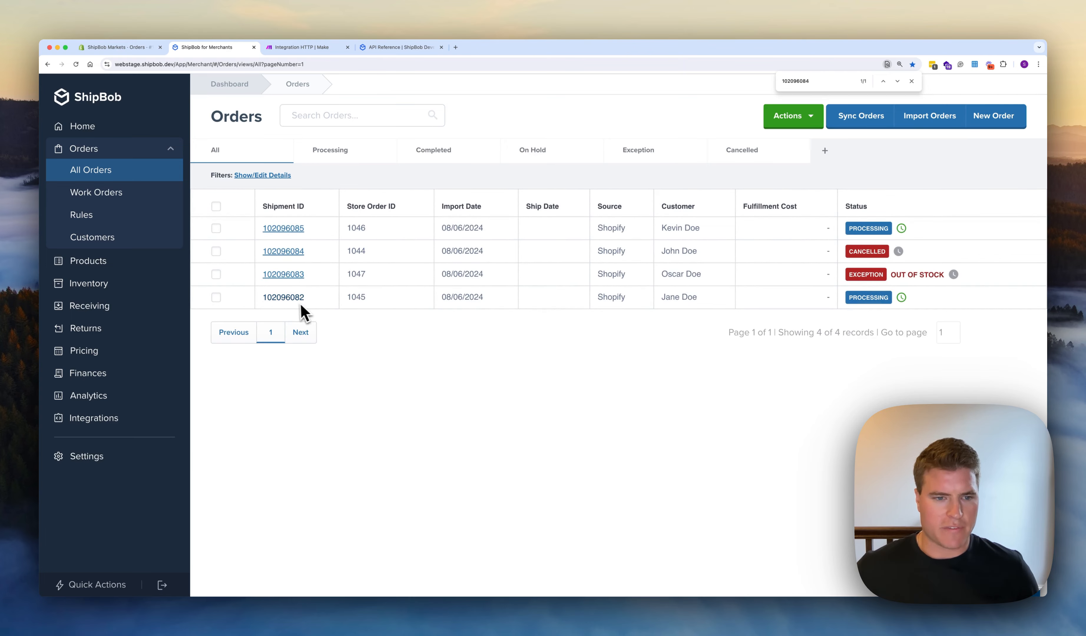
pyautogui.moveTo(296, 305)
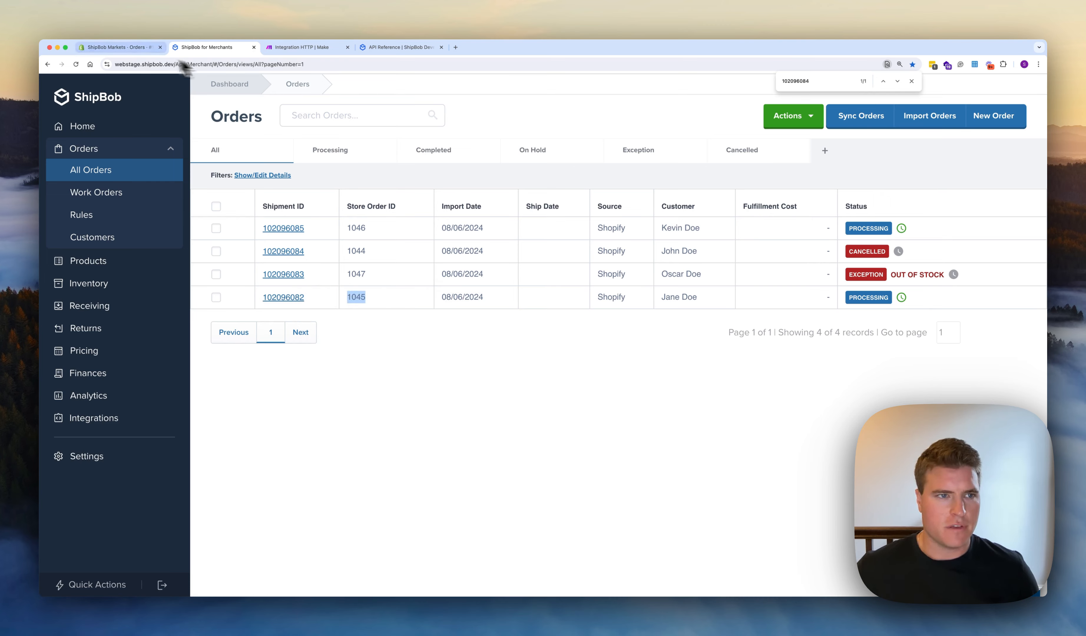
# - Switch to Shopify, search the orders for the chosen processing shipment's store order number and open the matching order
pyautogui.click(120, 48)
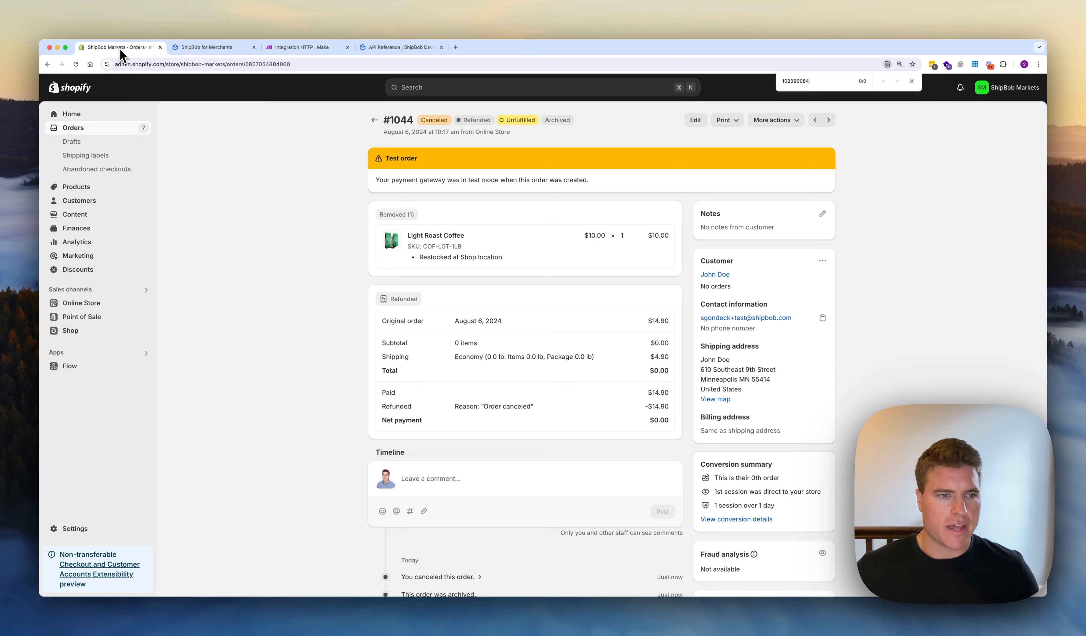
pyautogui.click(132, 132)
pyautogui.write('f1')
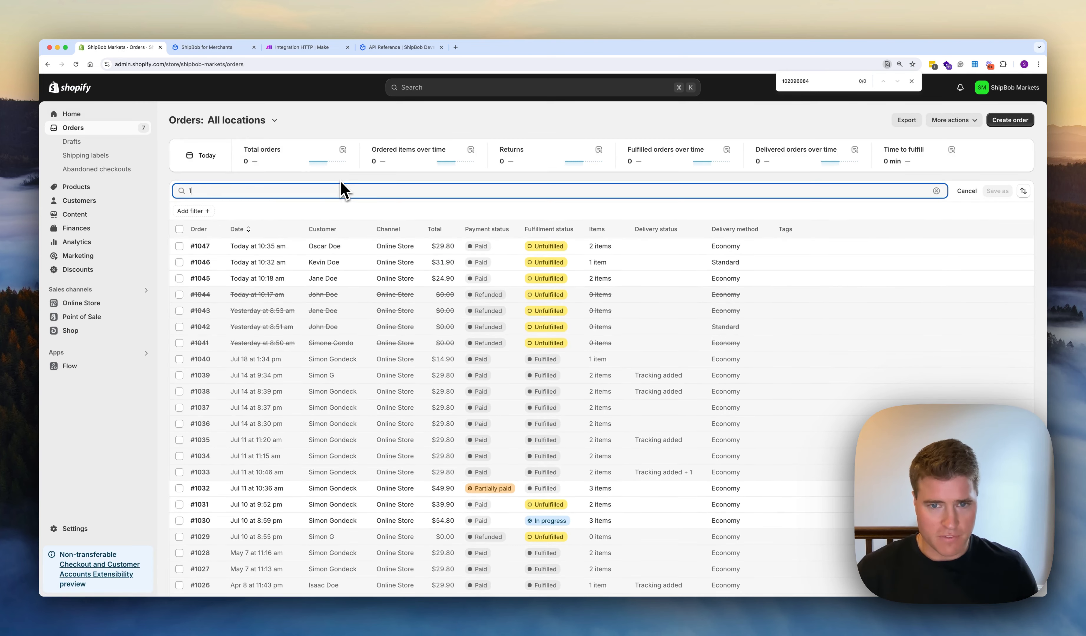
pyautogui.write('045')
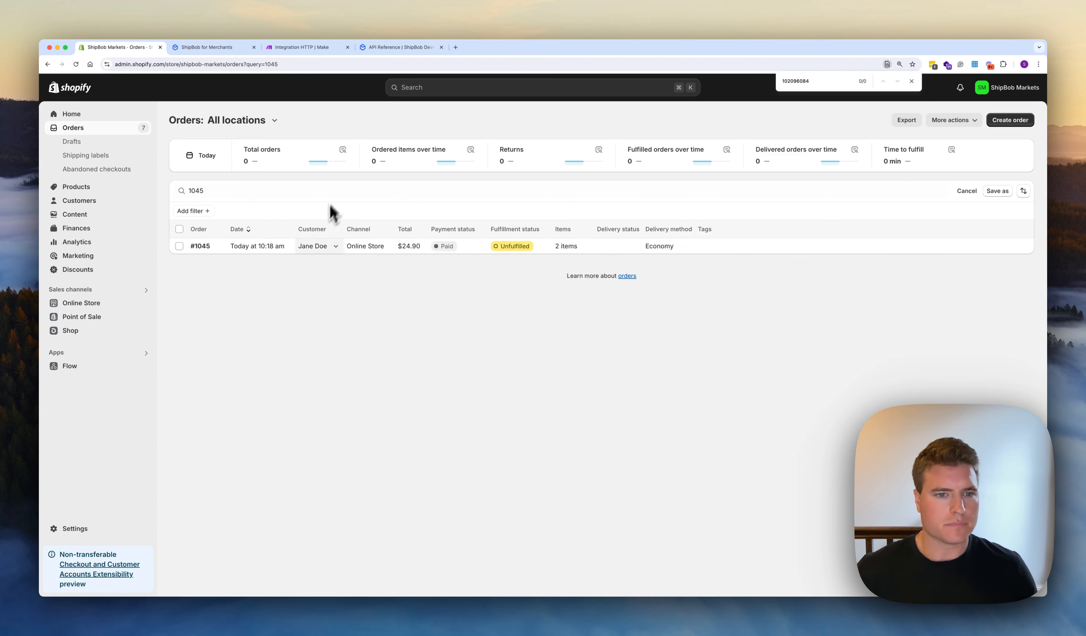
pyautogui.click(278, 257)
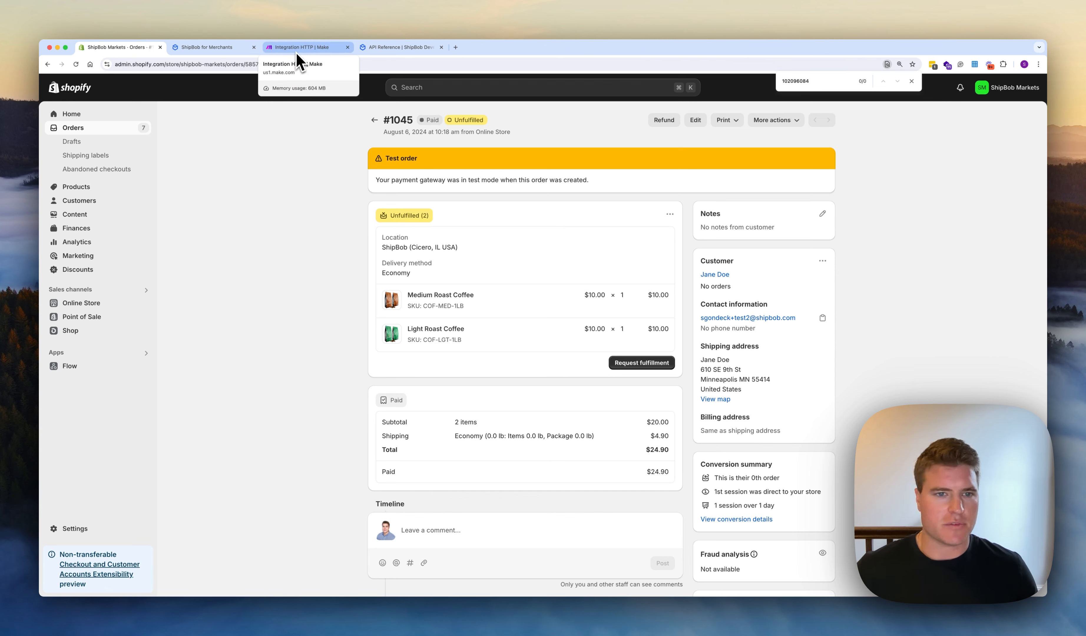
# - Move the Make scenario into its own window and resize it and the Shopify window to sit side by side
pyautogui.moveTo(298, 50); pyautogui.dragTo(357, 52)
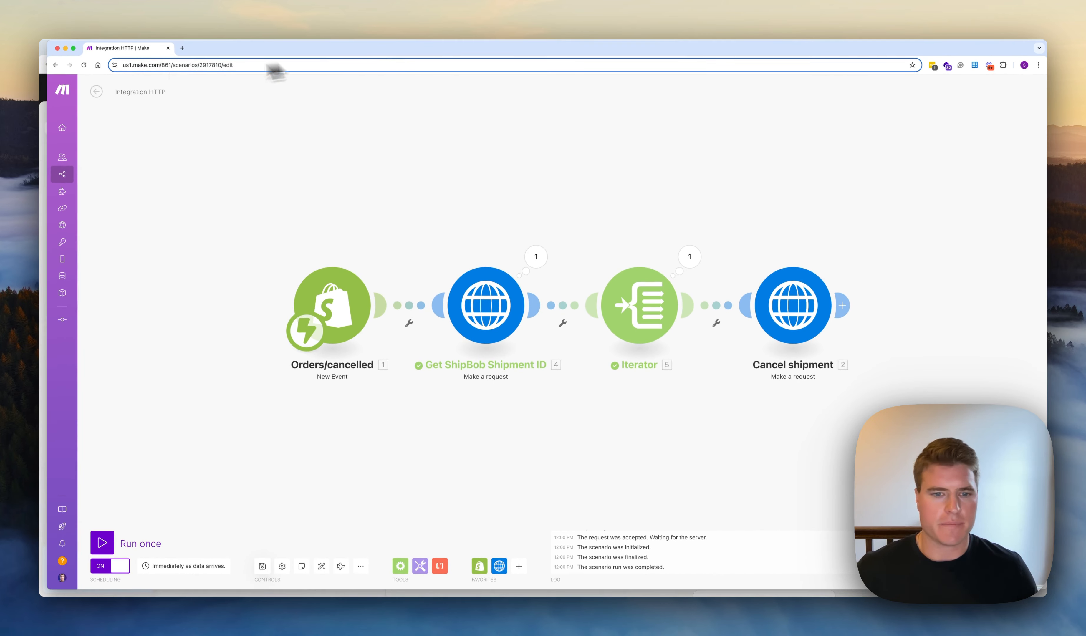
pyautogui.moveTo(39, 40); pyautogui.dragTo(419, 44)
pyautogui.click(347, 114)
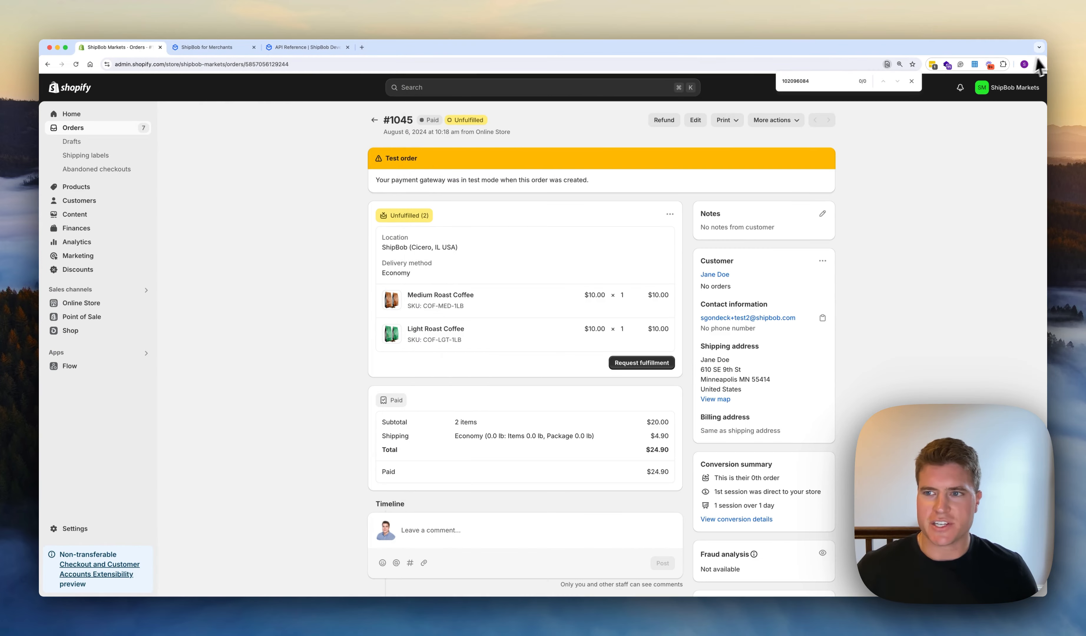
pyautogui.moveTo(1046, 42); pyautogui.dragTo(560, 31)
pyautogui.click(673, 119)
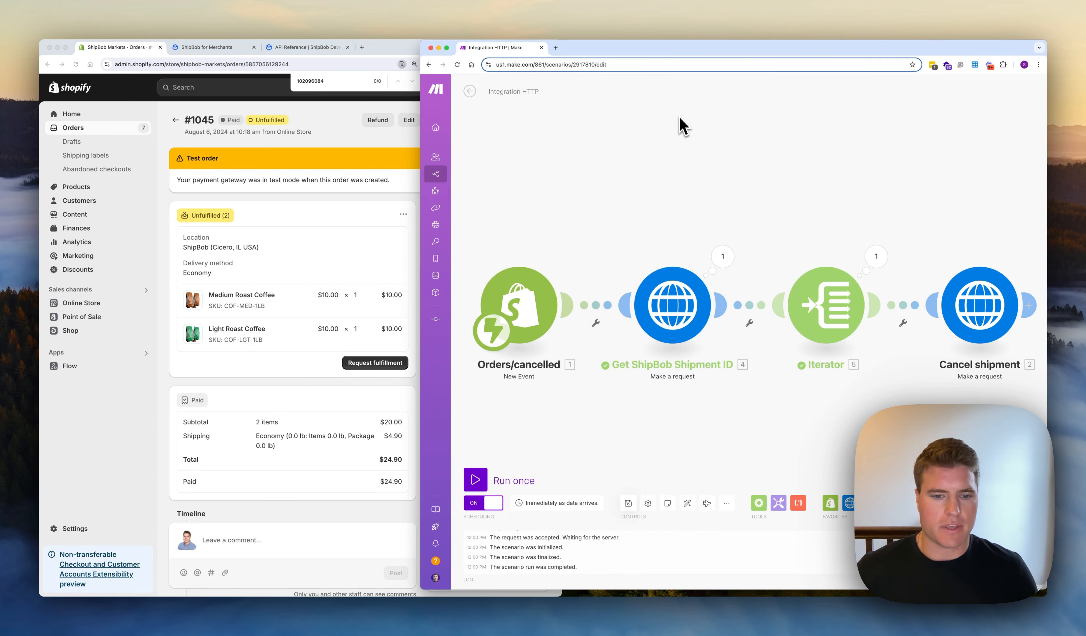
# - Run the scenario once in Make and cancel the open test order in Shopify to trigger it
pyautogui.click(476, 481)
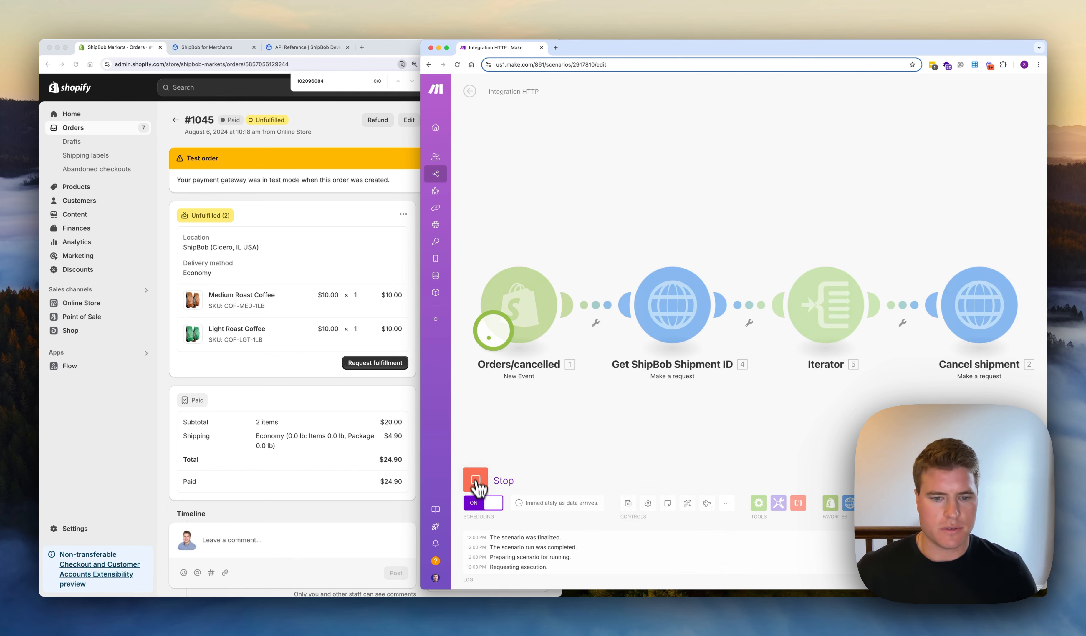
pyautogui.click(328, 199)
pyautogui.moveTo(562, 77); pyautogui.dragTo(429, 74)
pyautogui.click(355, 120)
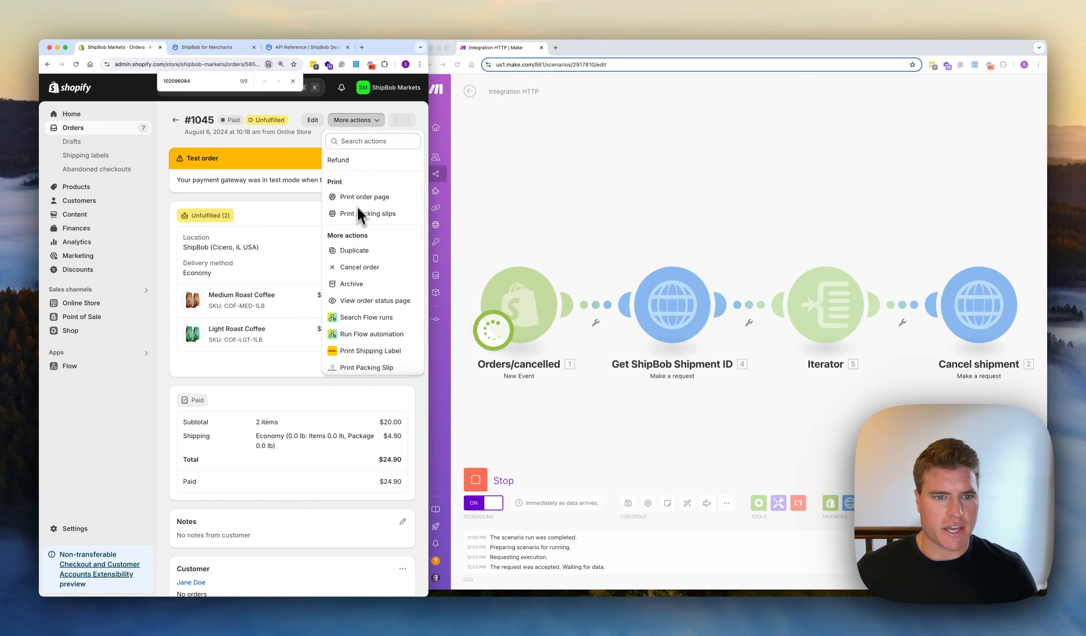
pyautogui.click(359, 271)
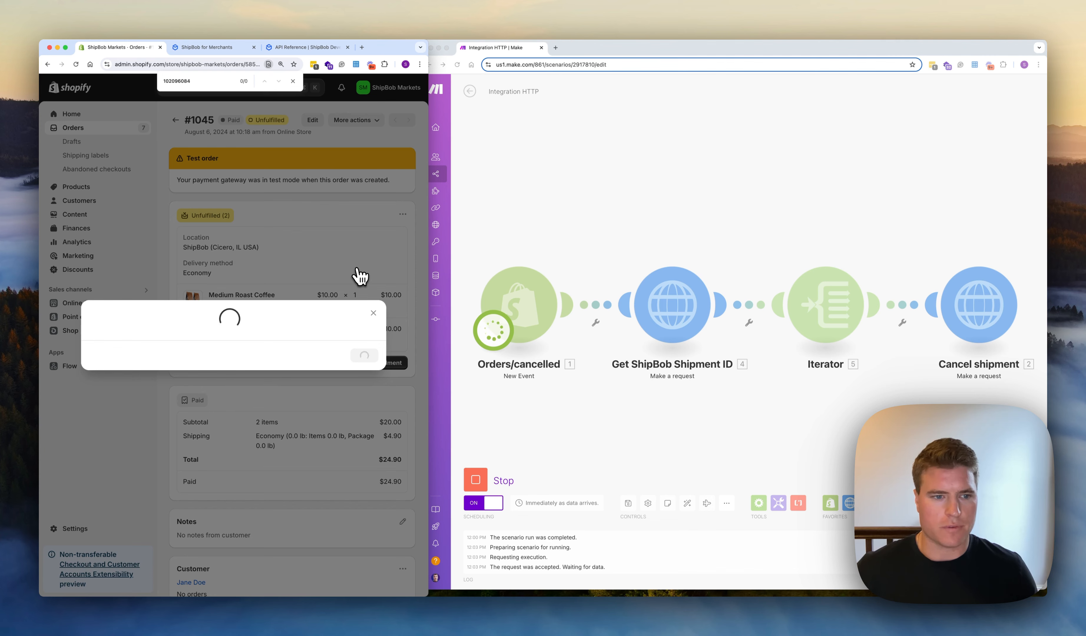
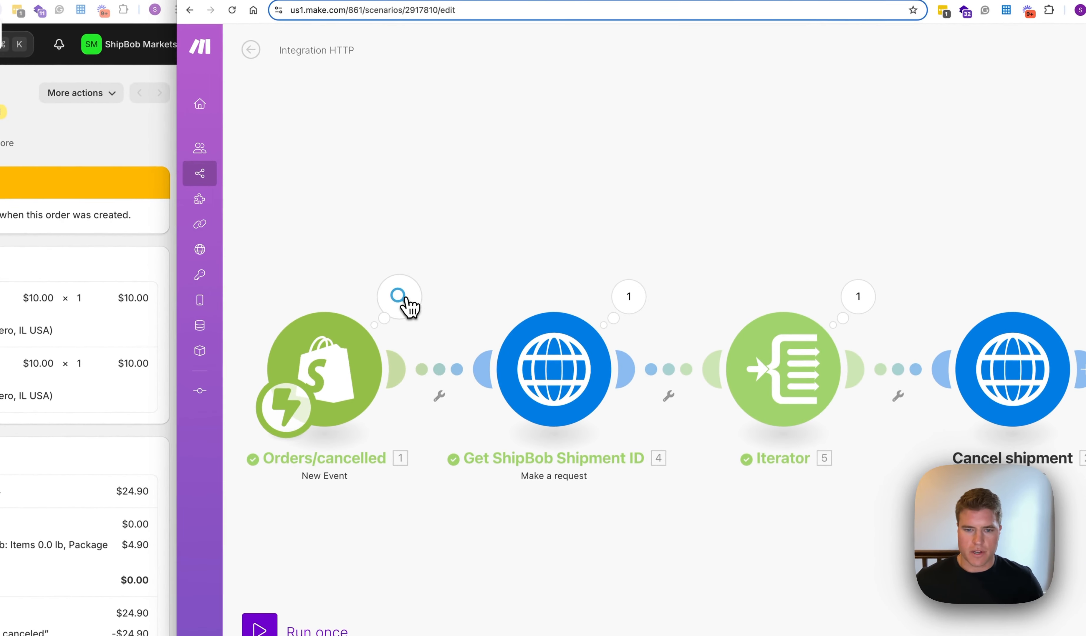
# - Examine the run results of the Orders/cancelled, Get ShipBob Shipment ID and Iterator modules, including the request's returned Data
pyautogui.click(407, 299)
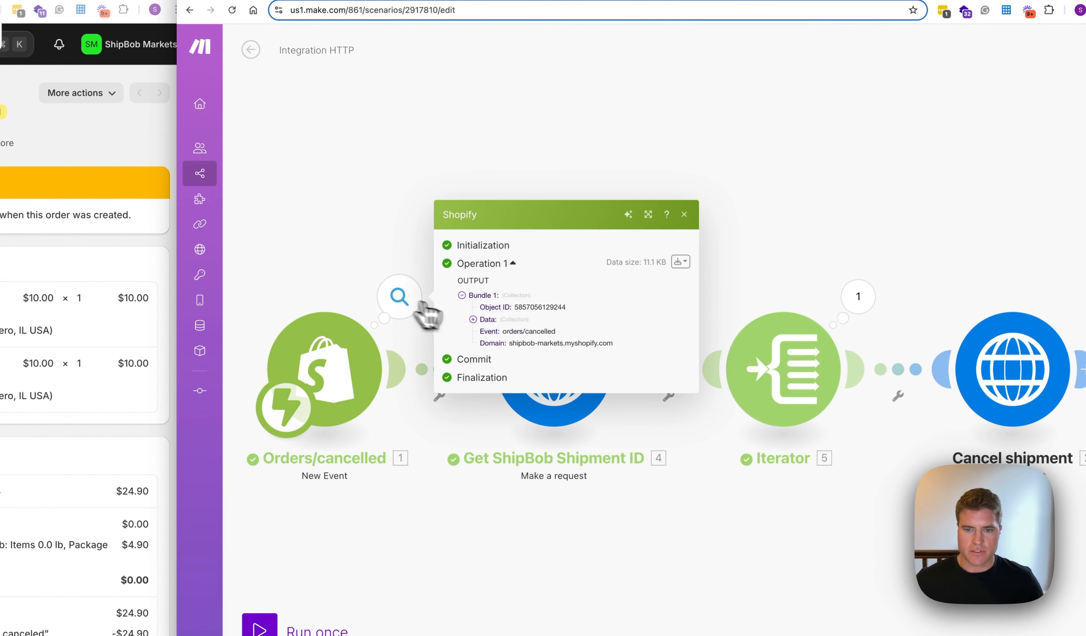
pyautogui.click(424, 262)
pyautogui.click(632, 295)
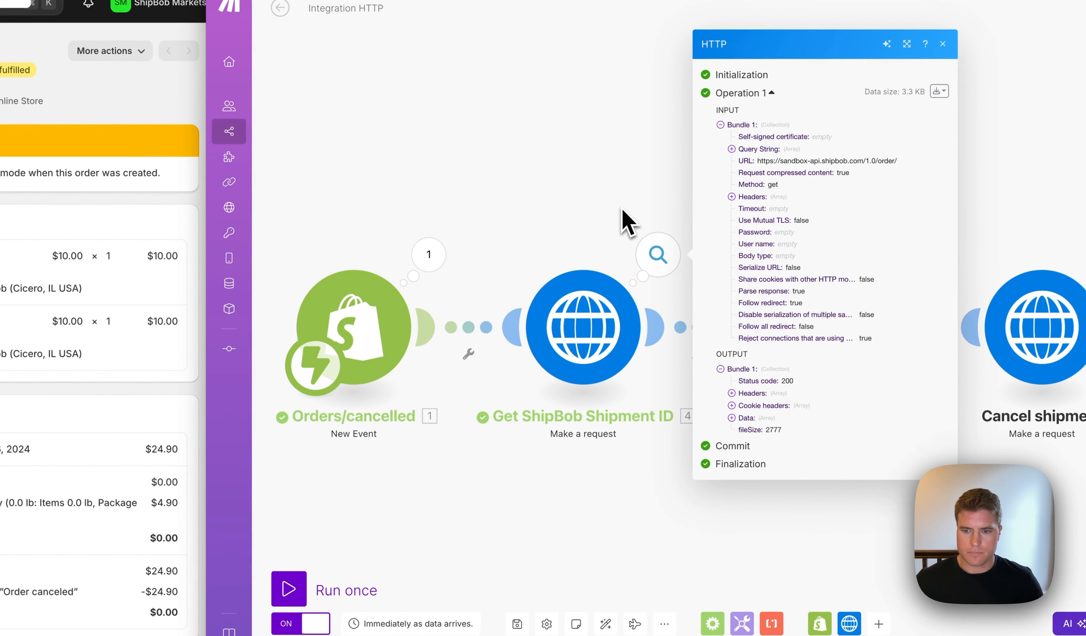
pyautogui.click(765, 417)
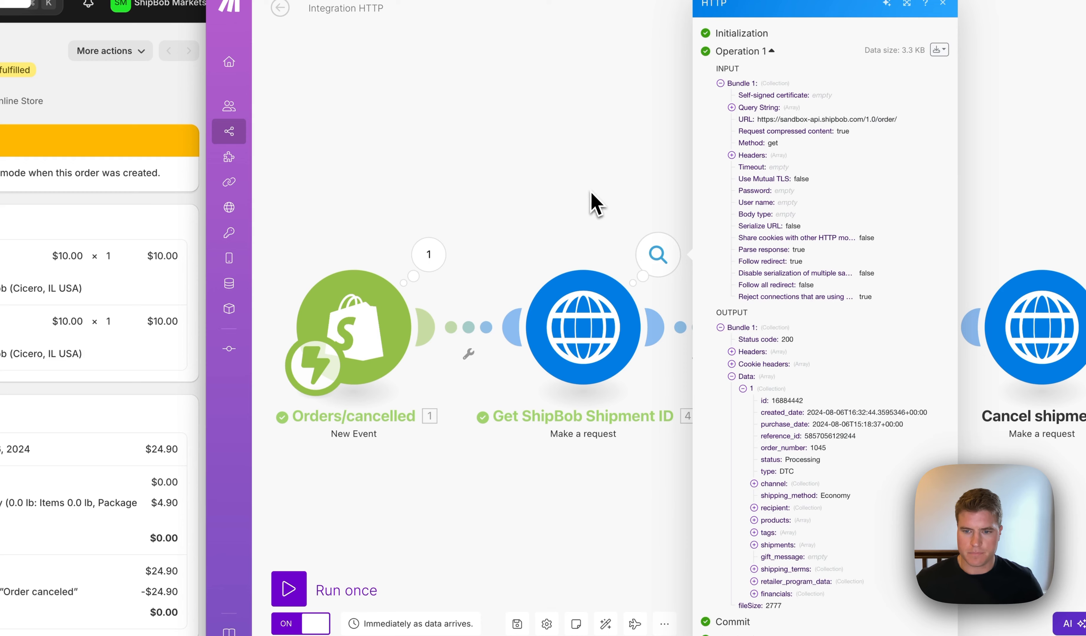
pyautogui.click(597, 206)
pyautogui.click(808, 306)
pyautogui.press('Escape')
pyautogui.click(887, 256)
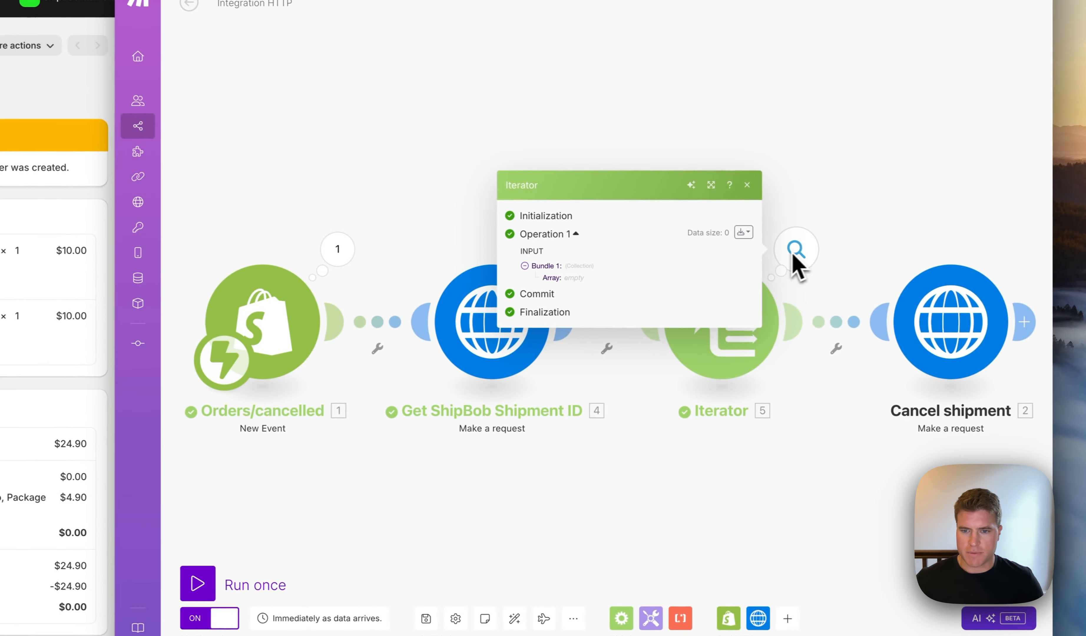
pyautogui.click(756, 310)
# - Compare the Iterator's shipments array mapping with the structure of Data in the Get ShipBob Shipment ID output
pyautogui.click(730, 319)
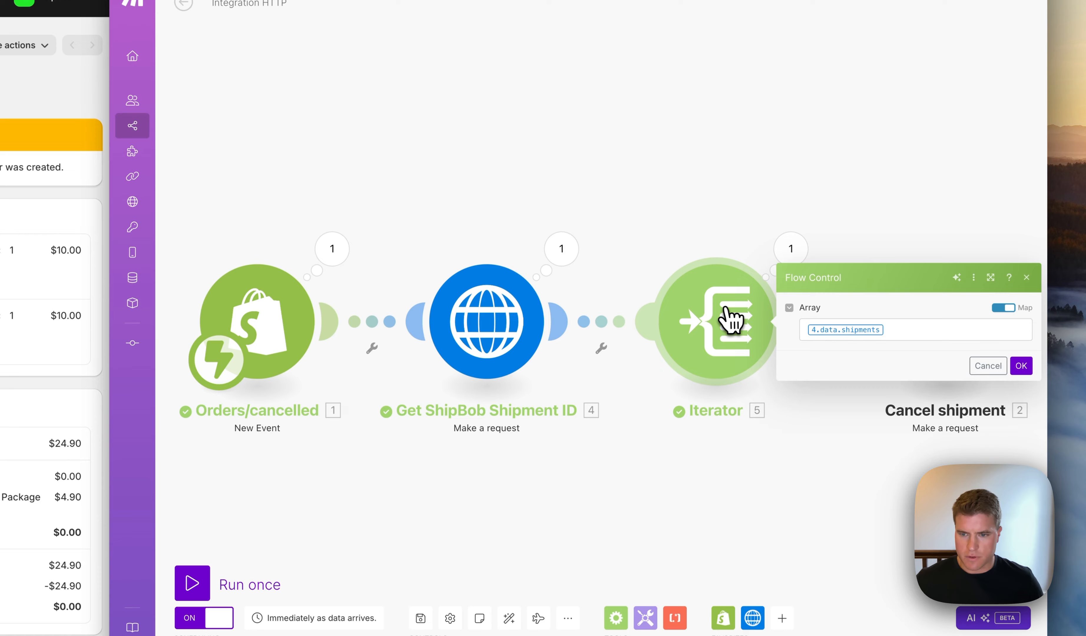
pyautogui.click(549, 274)
pyautogui.click(676, 419)
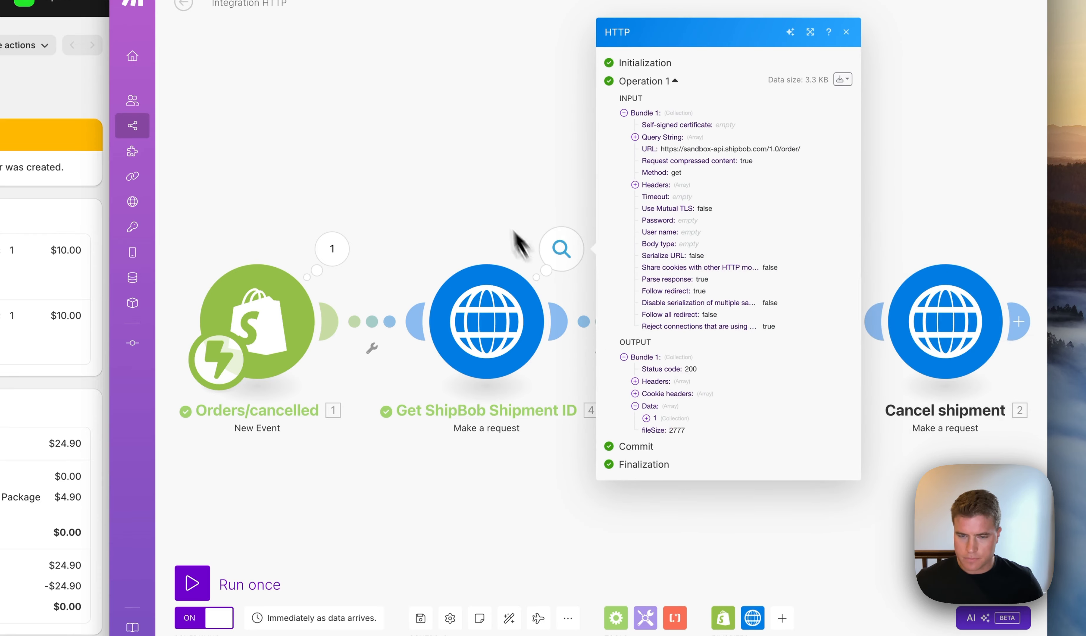
pyautogui.click(519, 245)
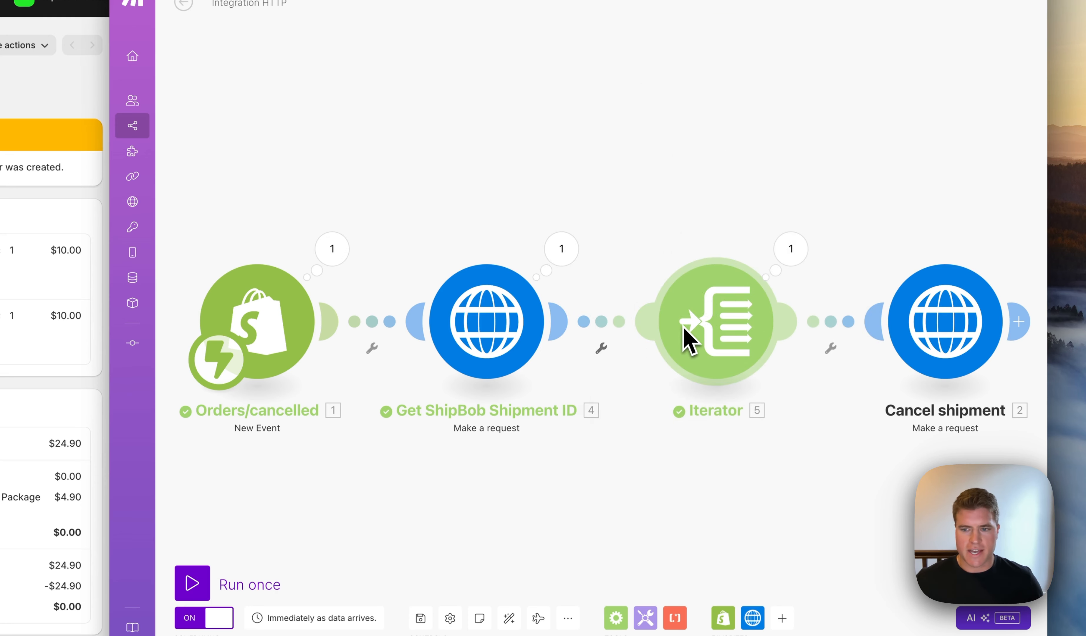
# - Clone the Iterator module and insert the copy between Get ShipBob Shipment ID and the original Iterator
pyautogui.click(561, 248)
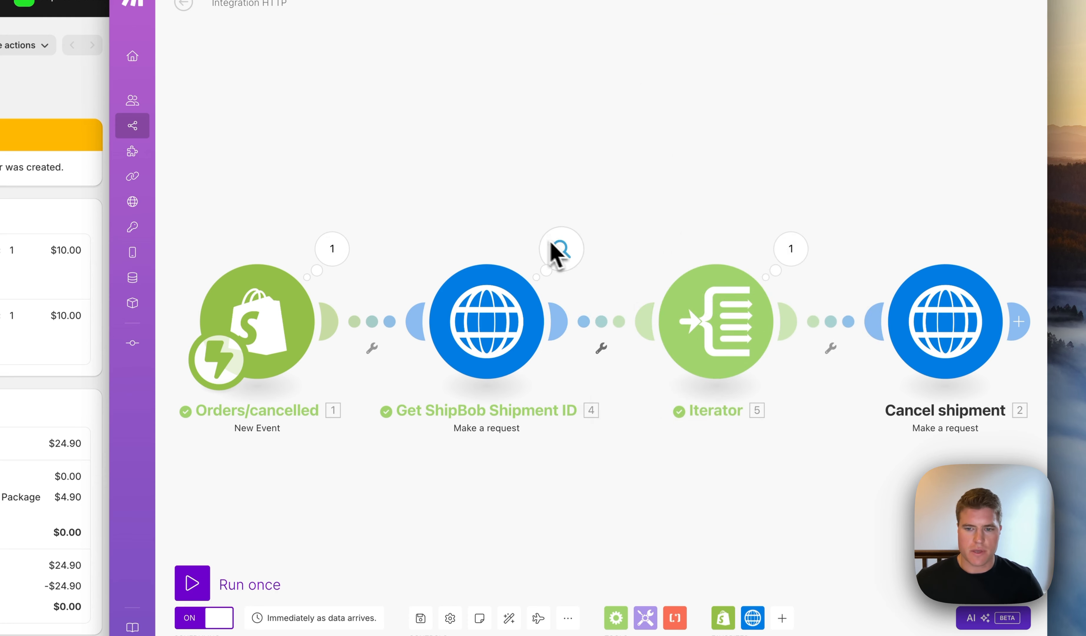
pyautogui.rightClick(728, 330)
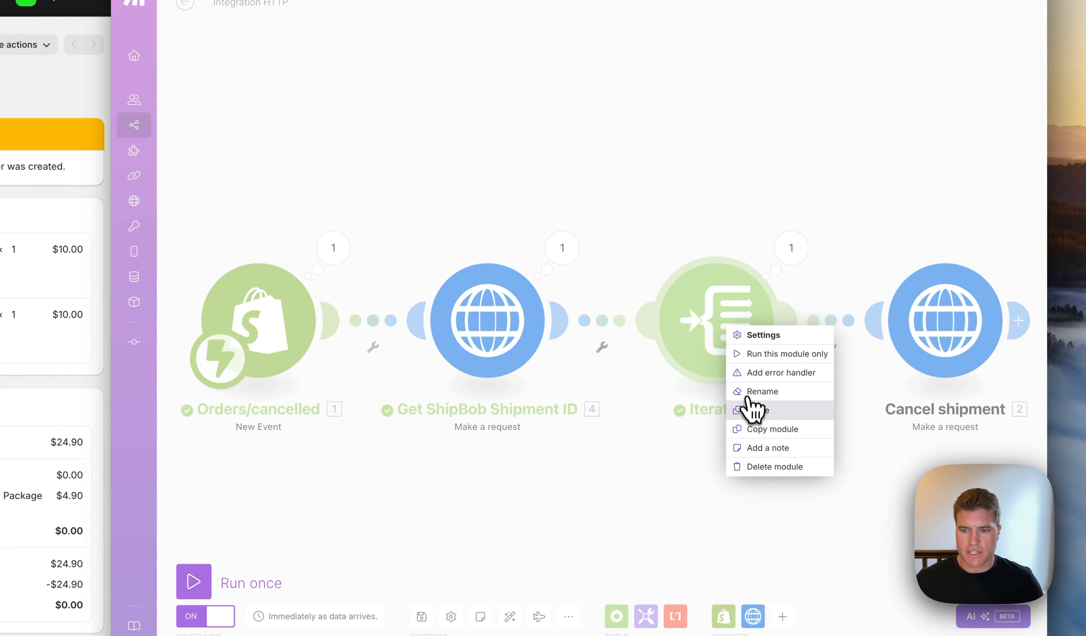
pyautogui.click(752, 410)
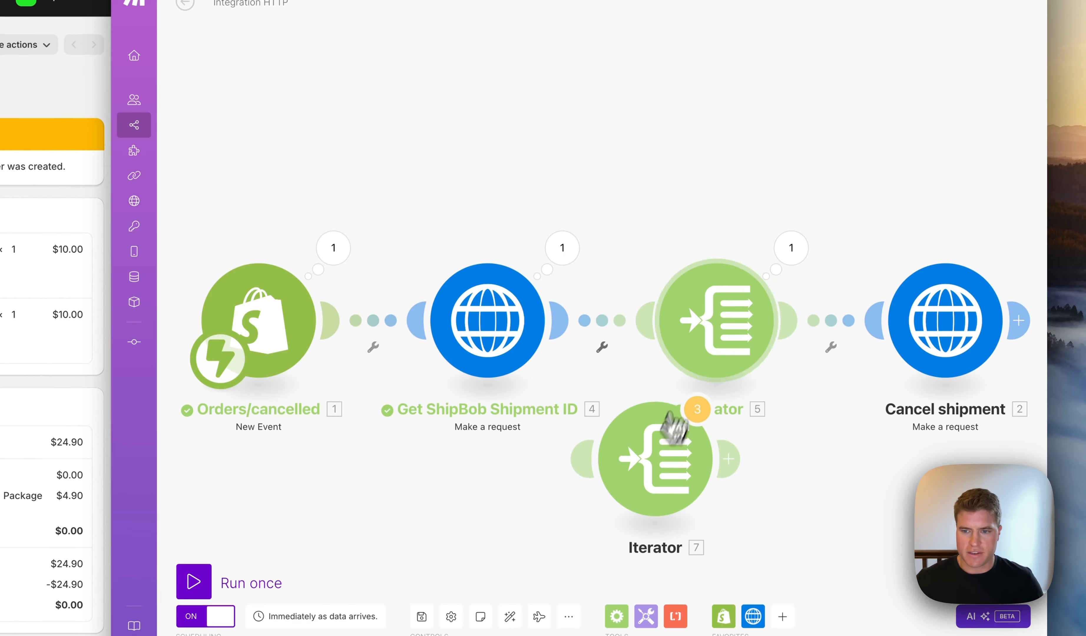
pyautogui.moveTo(668, 468); pyautogui.dragTo(650, 323)
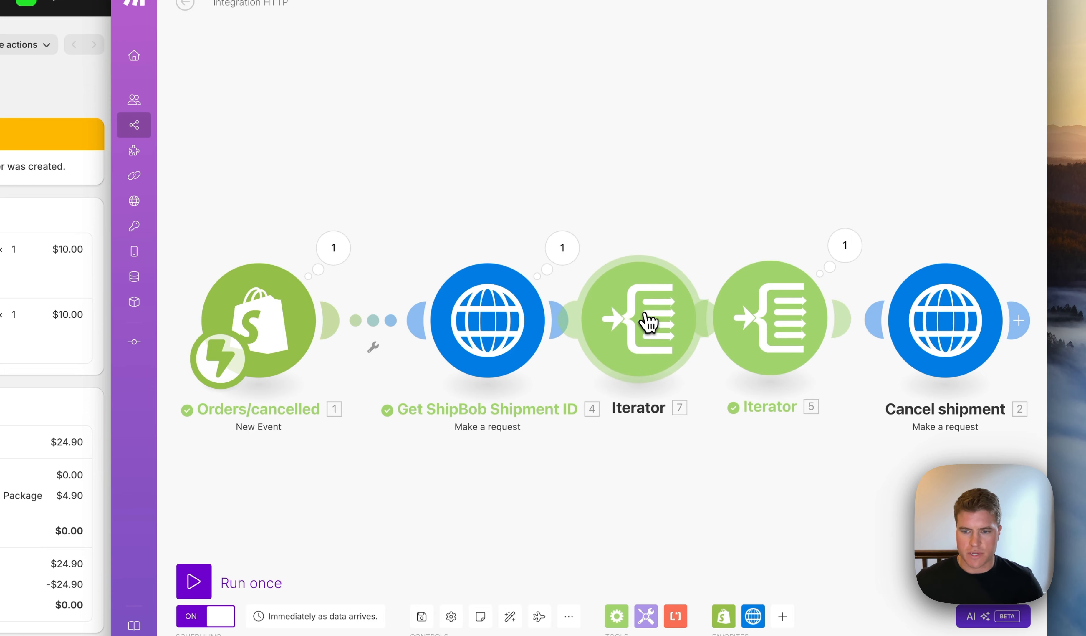
# - Replace the cloned Iterator's array mapping with Data[] from the Get ShipBob Shipment ID module
pyautogui.click(650, 323)
pyautogui.click(837, 323)
pyautogui.press('BackSpace')
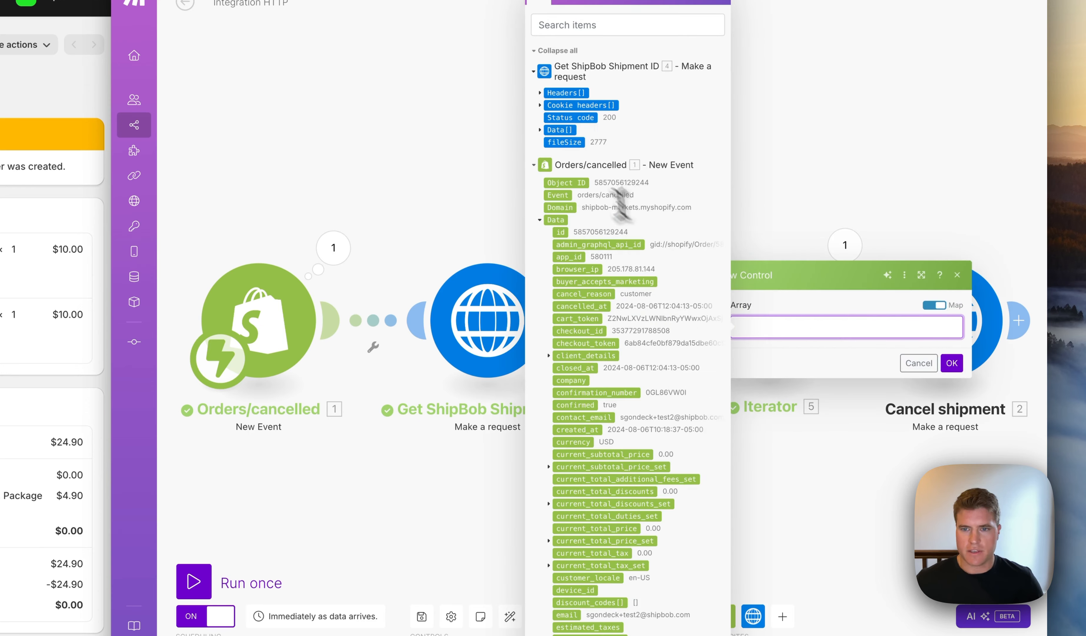
pyautogui.click(560, 130)
pyautogui.click(951, 363)
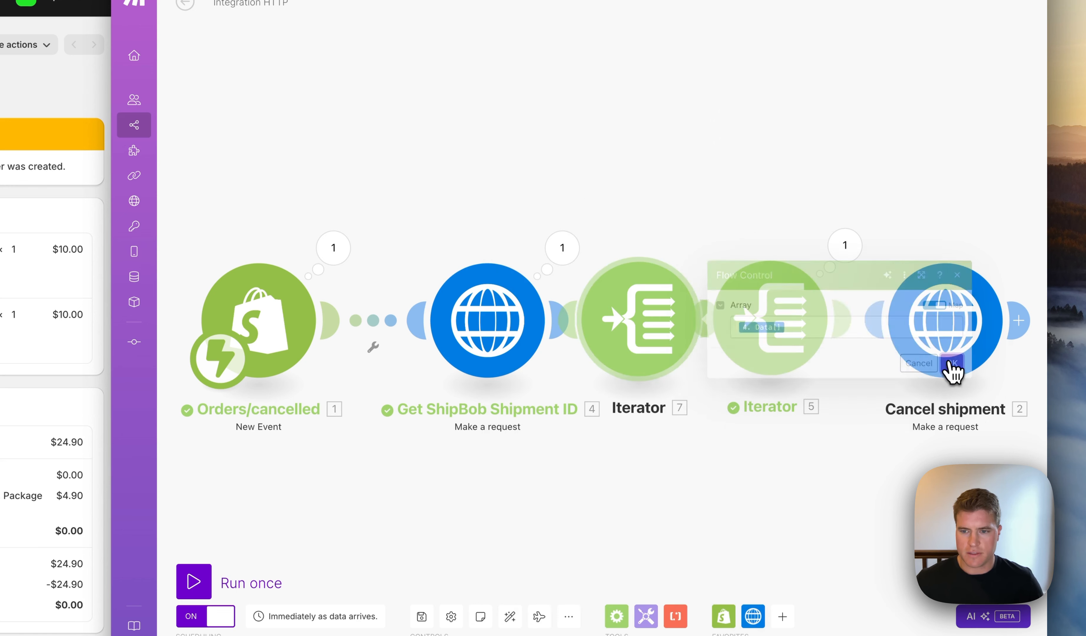
# - Remap the original Iterator's array to shipments[] from the cloned Iterator
pyautogui.click(776, 320)
pyautogui.click(617, 332)
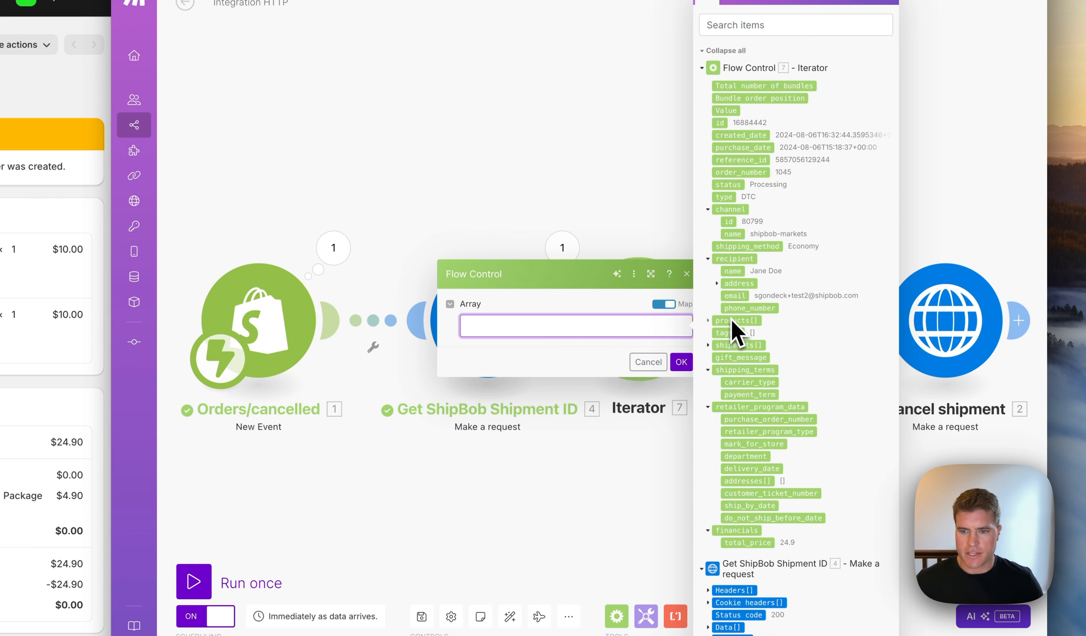
pyautogui.click(681, 362)
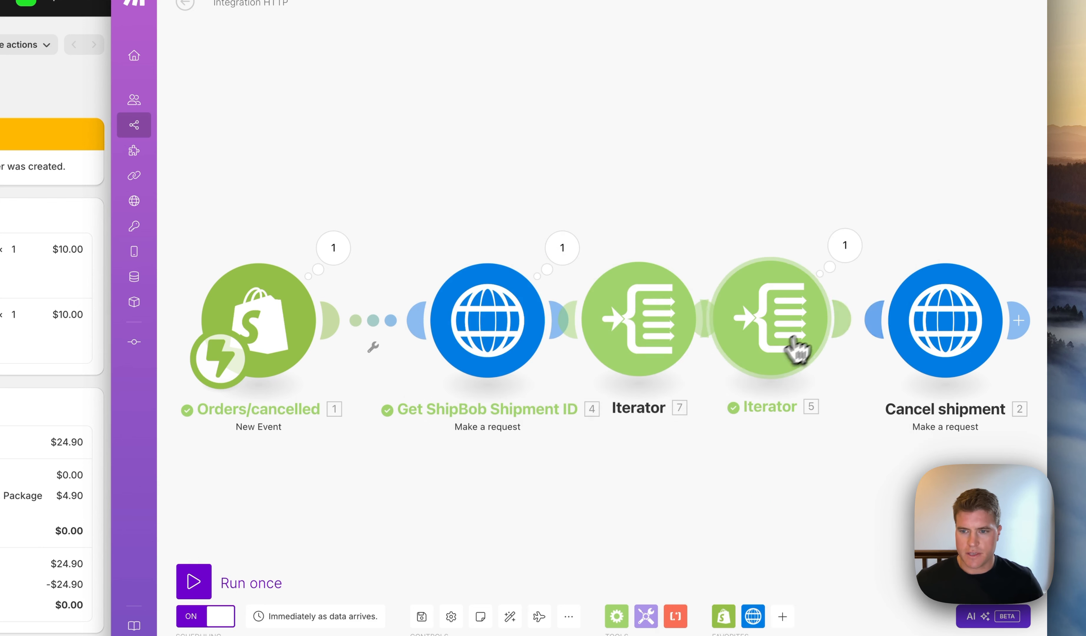
# - Check that the Cancel shipment request URL uses the shipment id from the original Iterator
pyautogui.click(956, 312)
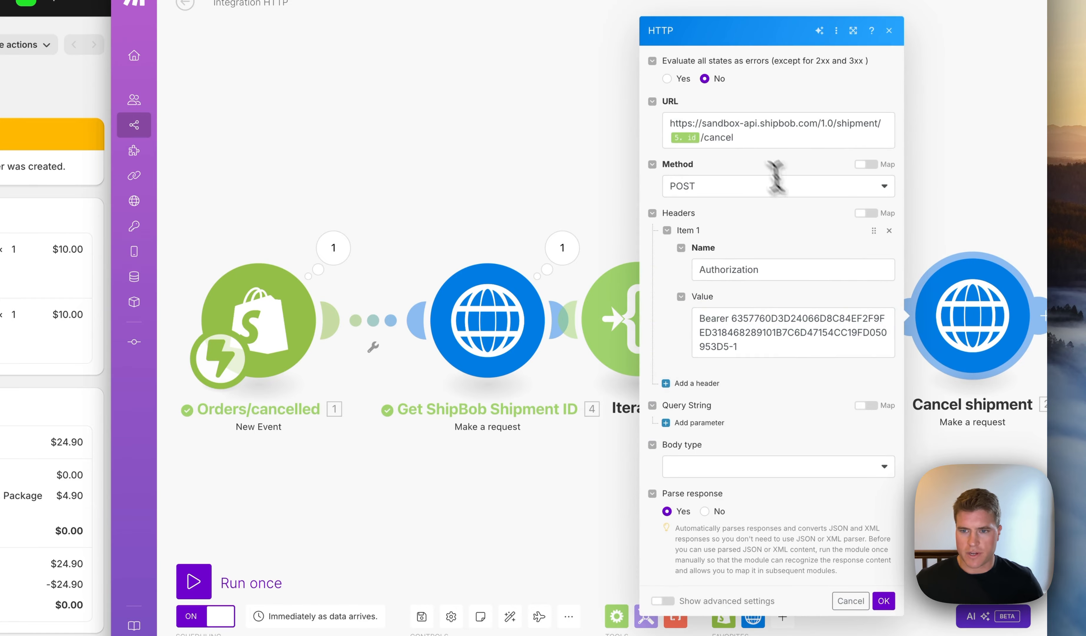
pyautogui.click(708, 138)
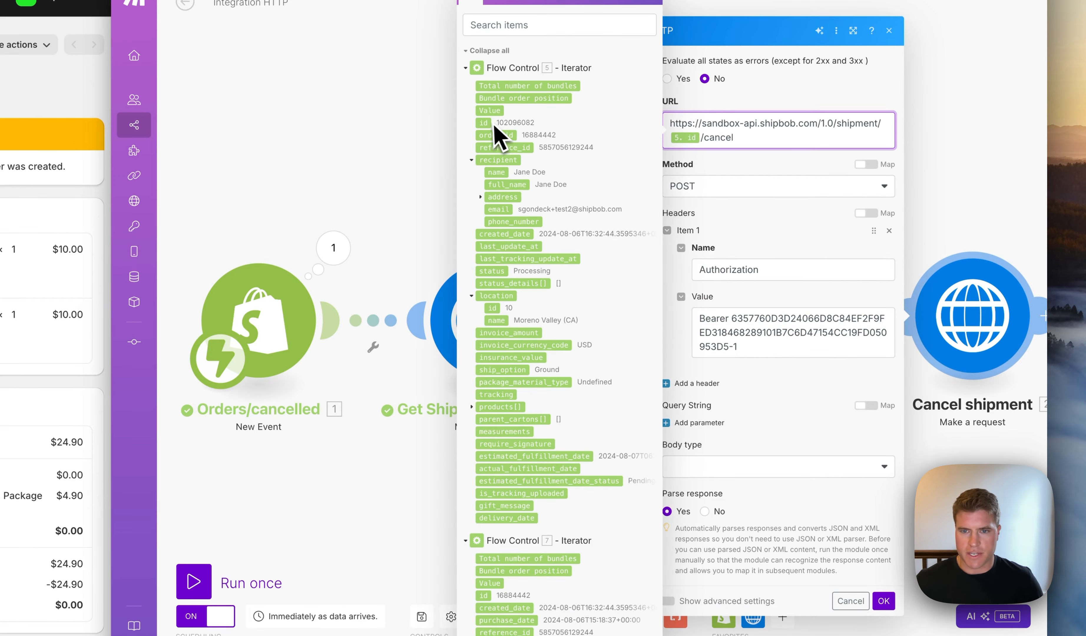
pyautogui.click(754, 169)
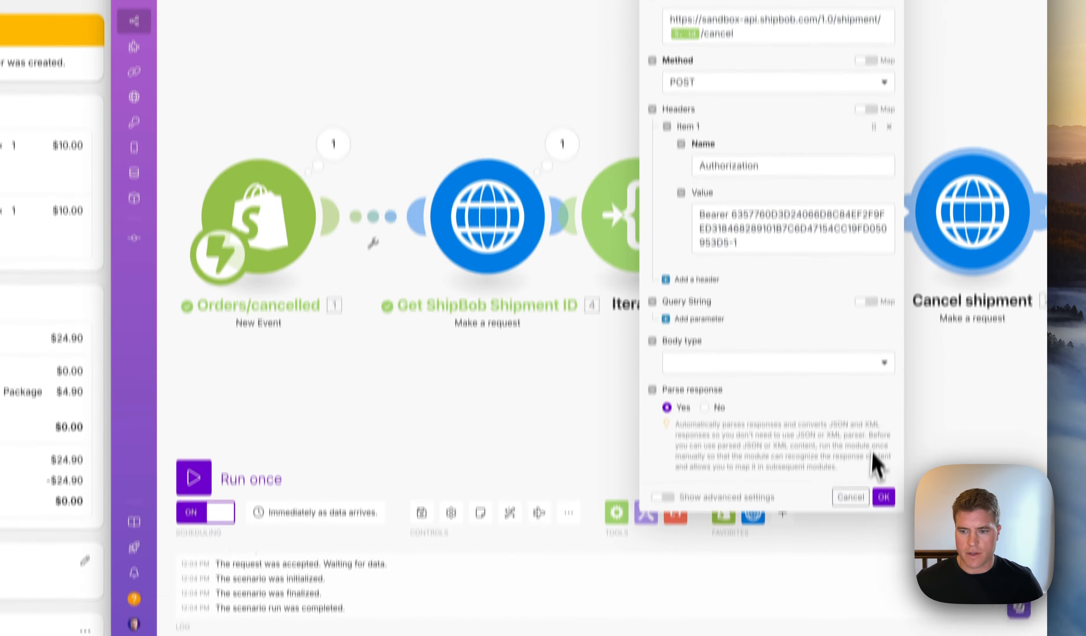
pyautogui.click(883, 442)
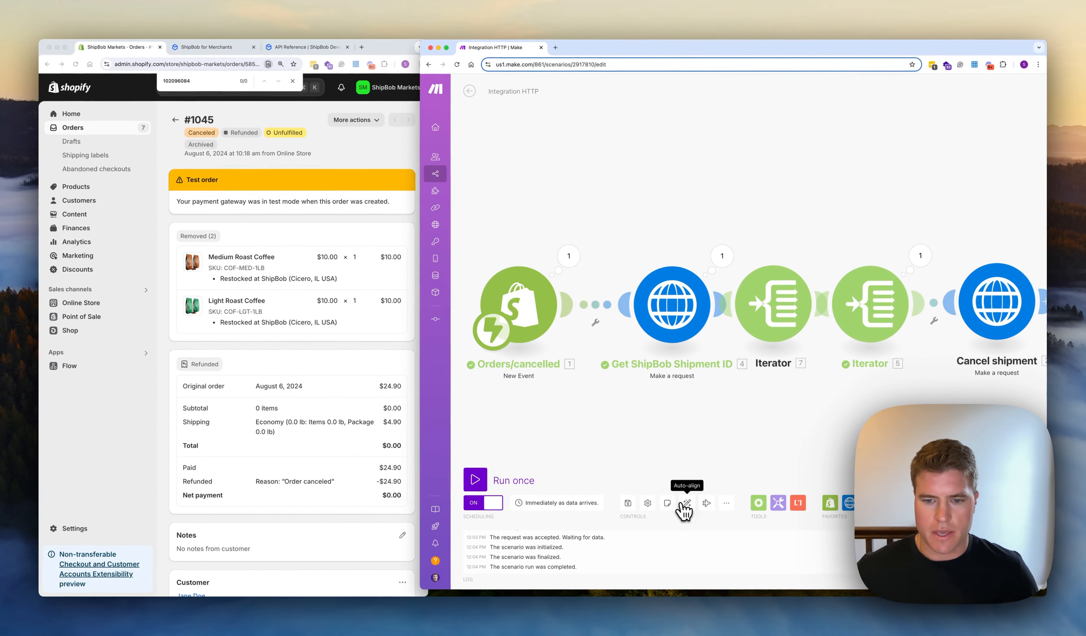
# - Auto-align the scenario's modules and rename the first iterator Iterate Orders
pyautogui.click(686, 504)
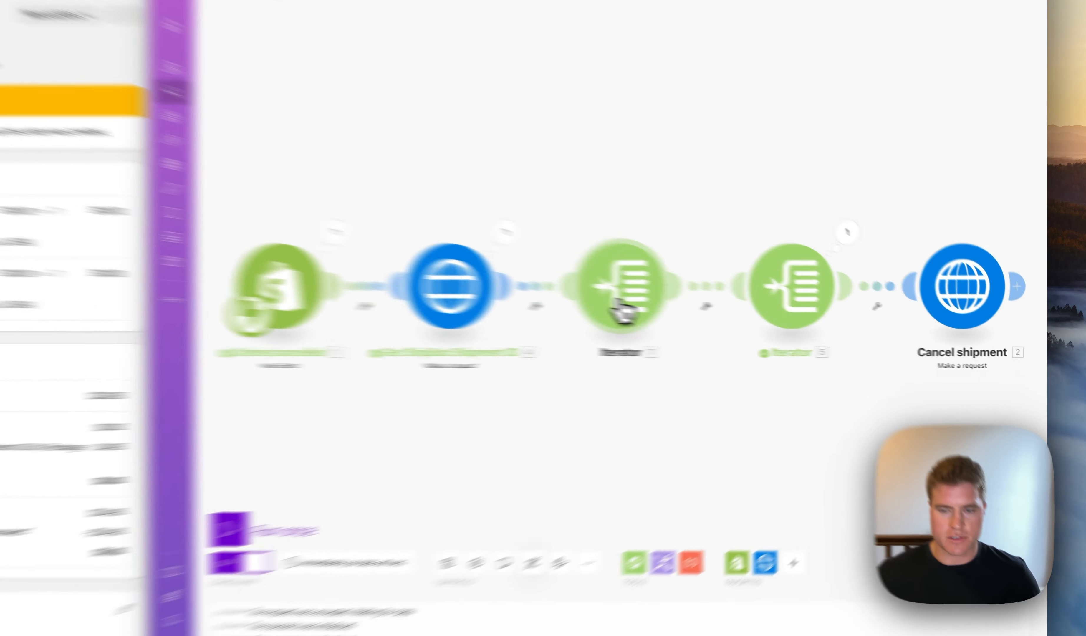
pyautogui.rightClick(623, 310)
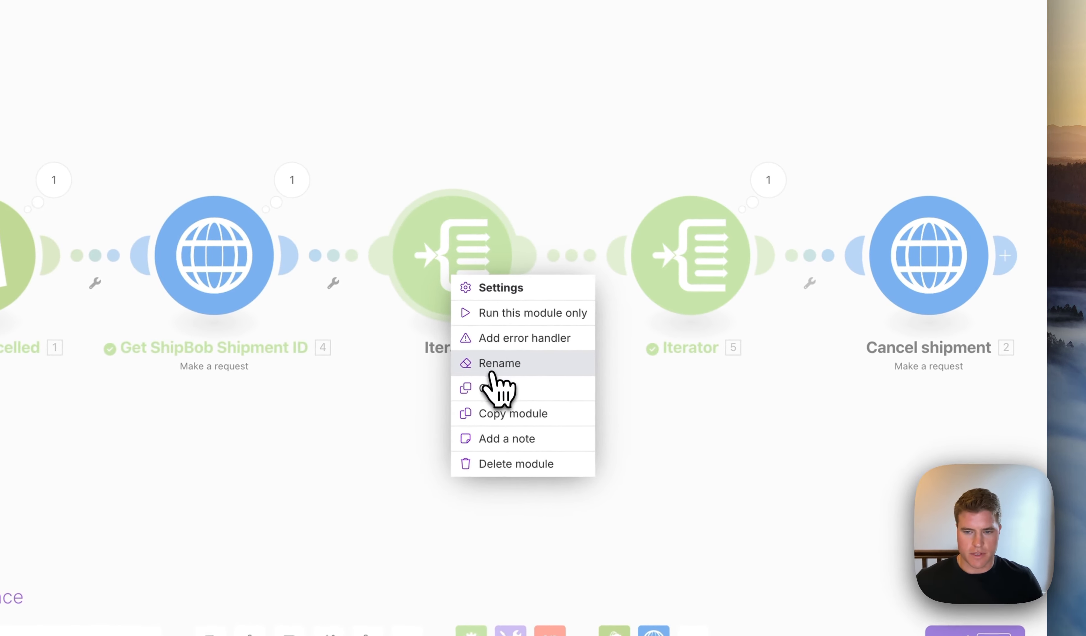
pyautogui.click(489, 362)
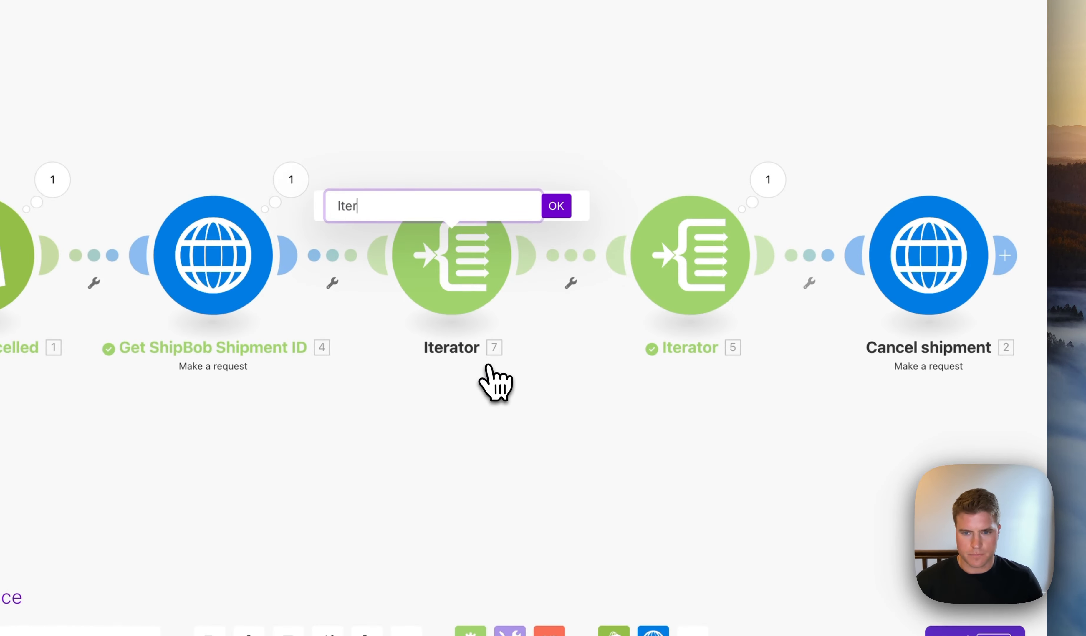
pyautogui.write('e Orders')
pyautogui.press('Return')
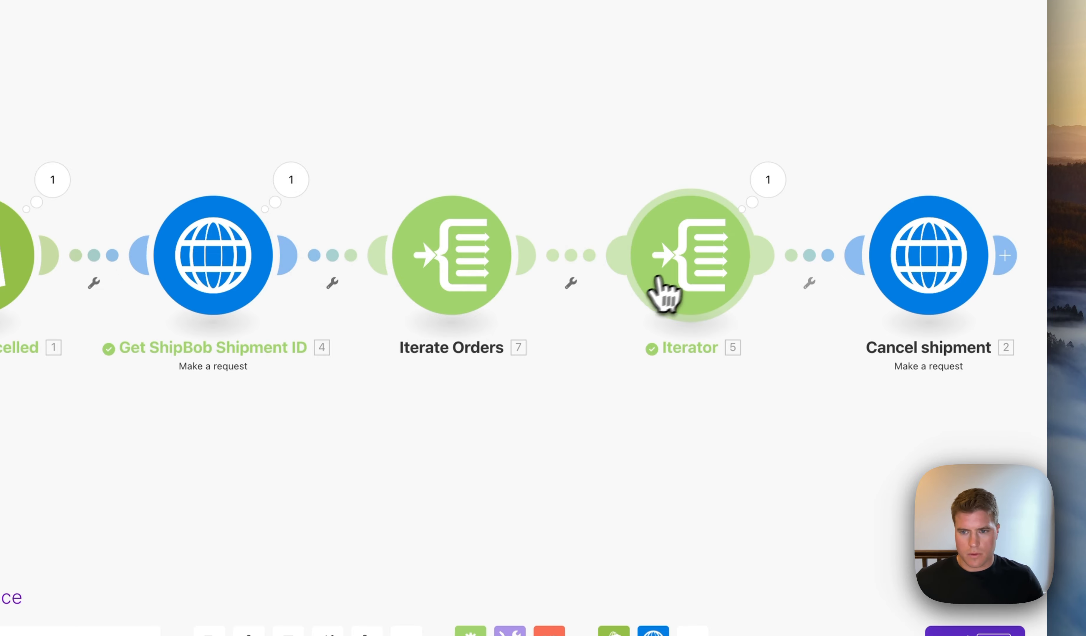
# - Rename the second iterator Iterate Shipments and save the scenario
pyautogui.rightClick(673, 275)
pyautogui.click(720, 367)
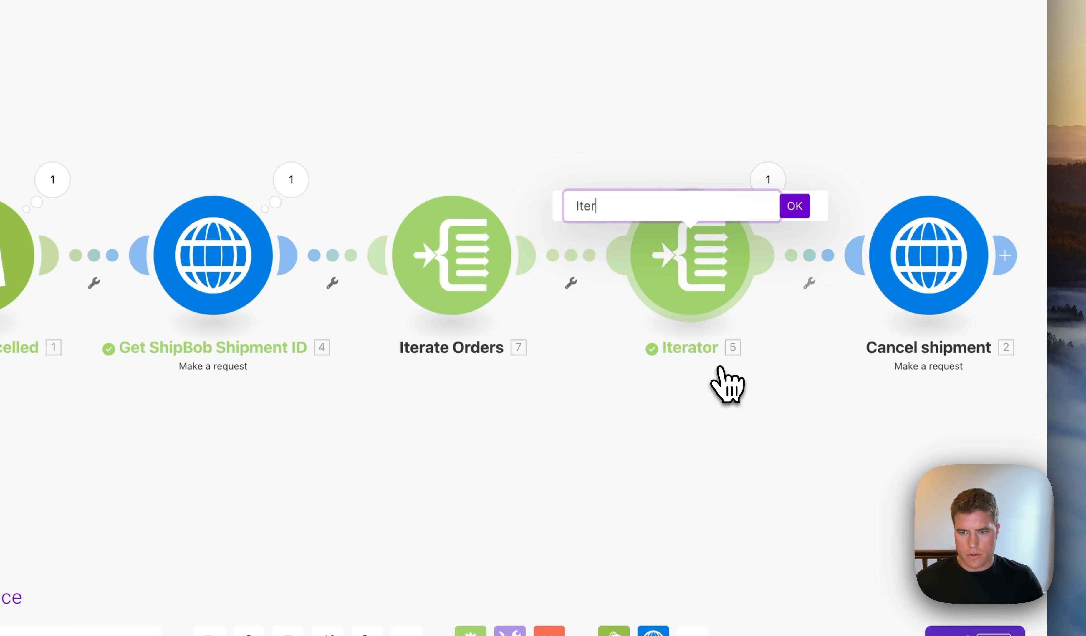
pyautogui.write('e Shipments')
pyautogui.press('Return')
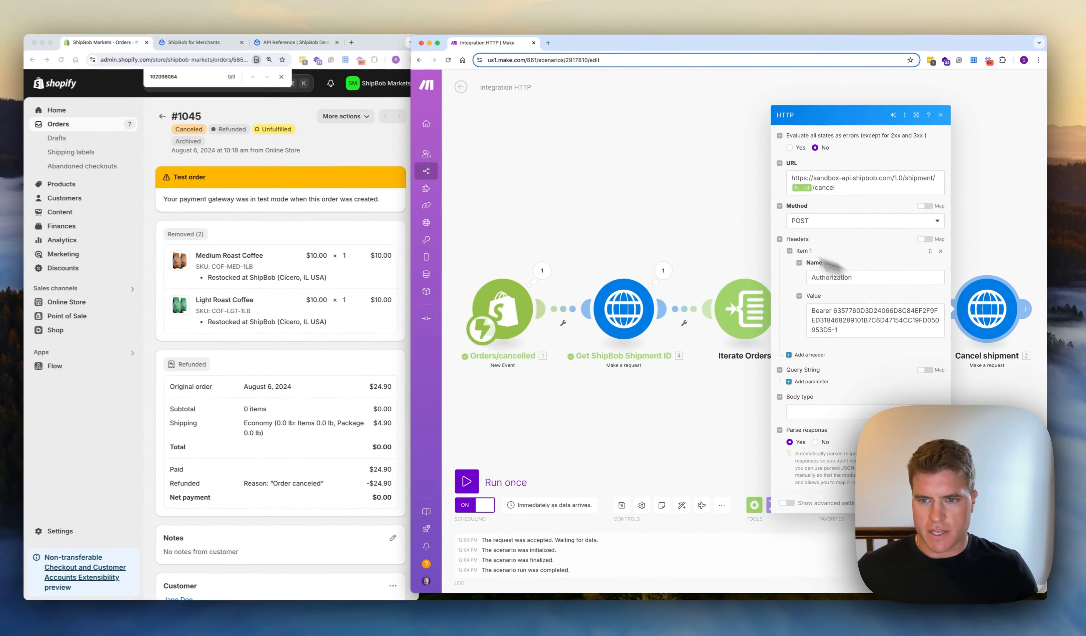
pyautogui.click(677, 213)
pyautogui.click(622, 505)
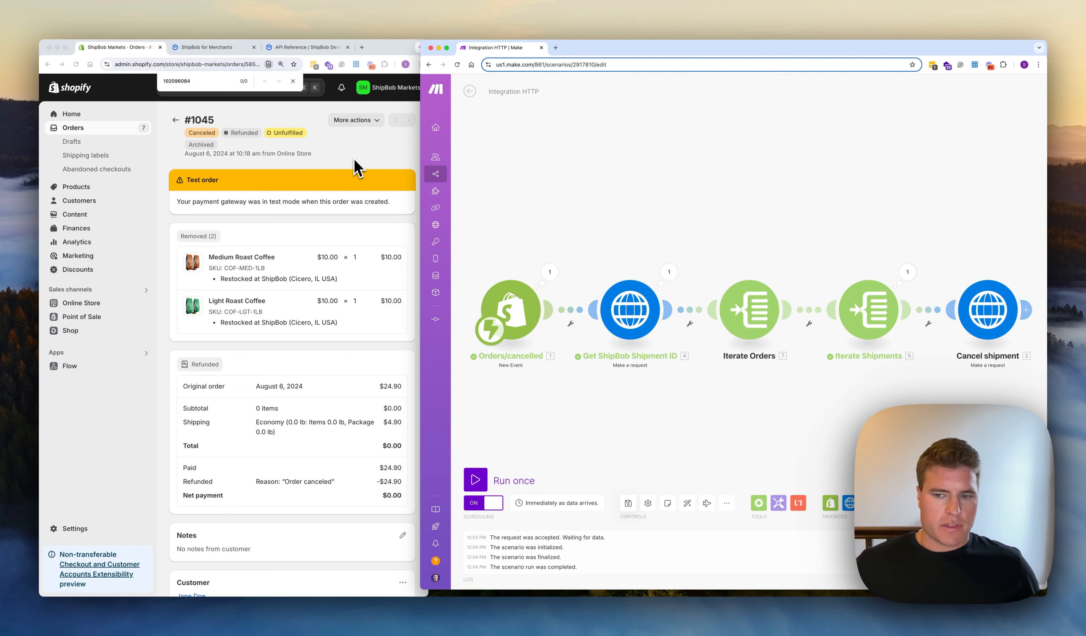
# - Bring up the Shopify and ShipBob order lists and merge the Make scenario back into the main browser window
pyautogui.click(356, 167)
pyautogui.click(121, 128)
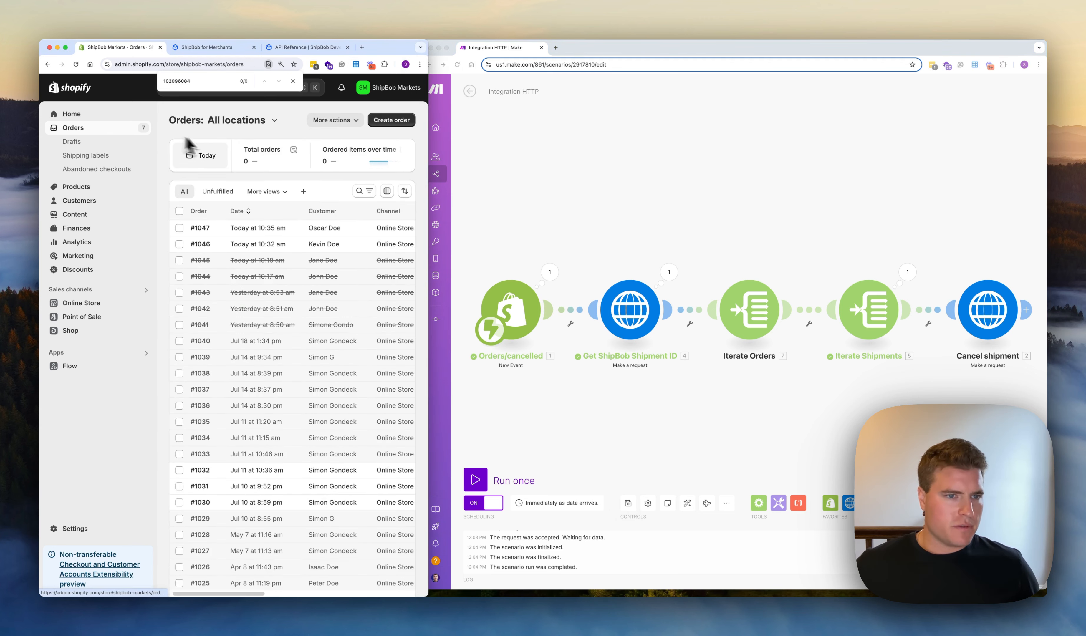
pyautogui.click(207, 48)
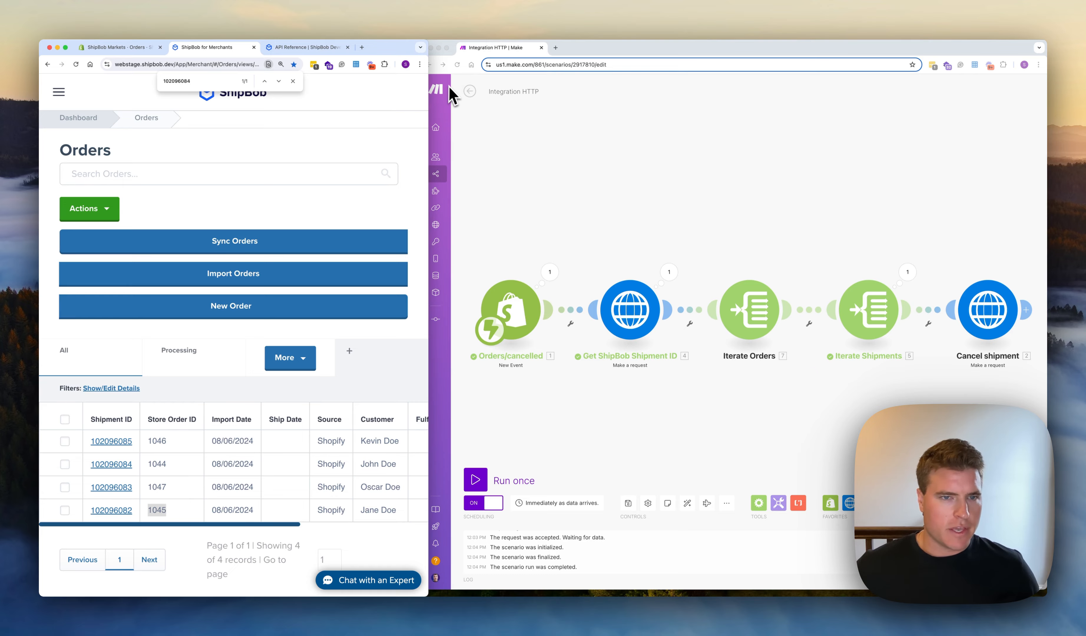
pyautogui.moveTo(503, 47); pyautogui.dragTo(1047, 39)
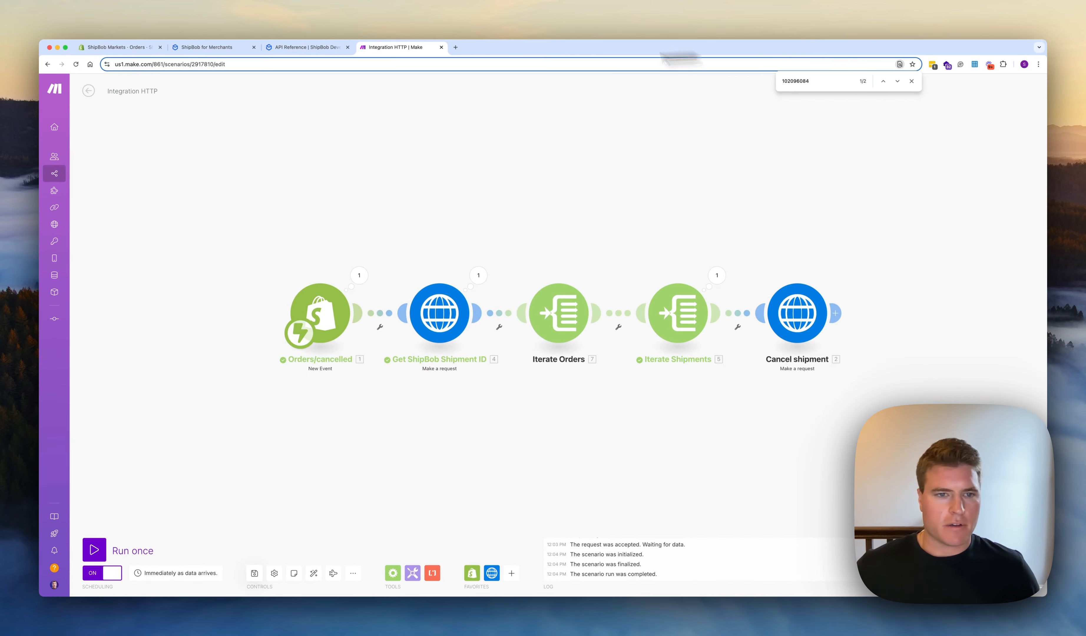
# - Compare the Shopify orders with ShipBob's processing shipments and open the matching Coffee Grinder test order in Shopify
pyautogui.click(129, 49)
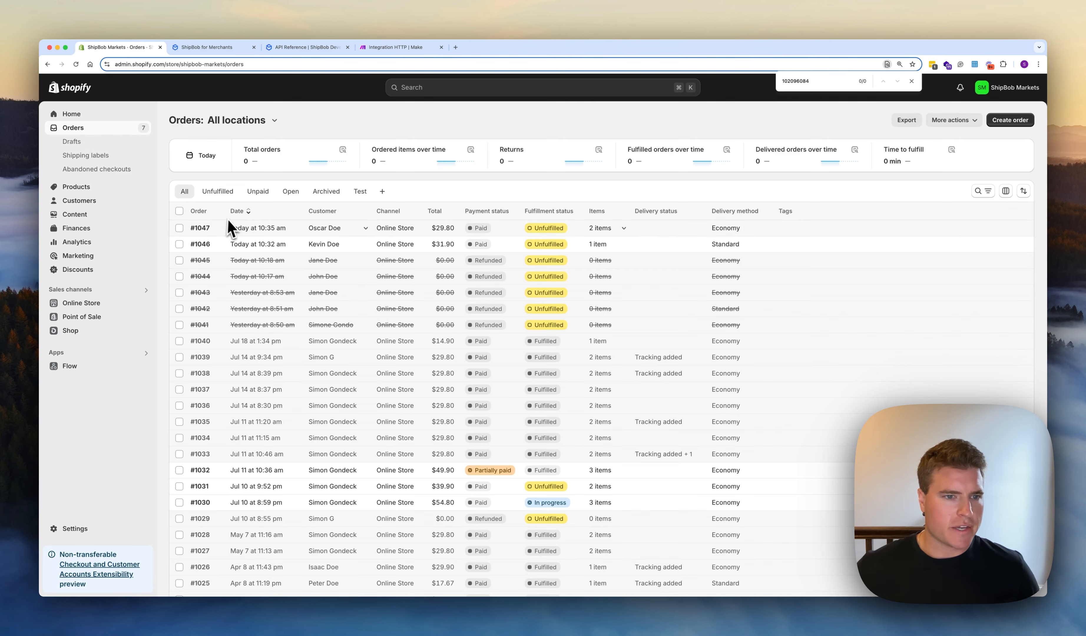
pyautogui.click(235, 50)
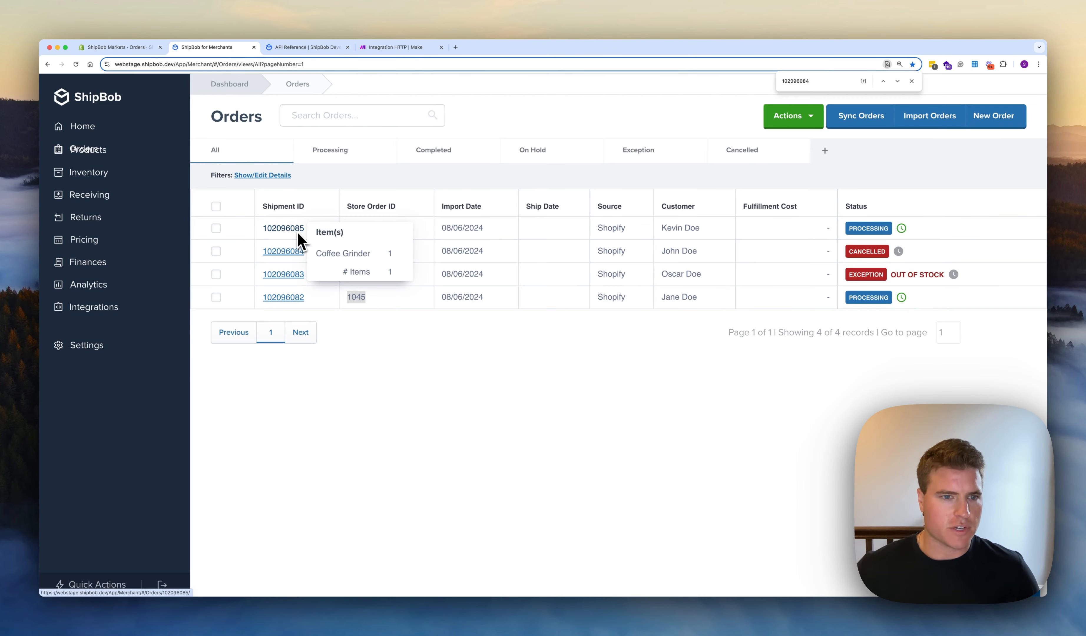
pyautogui.click(126, 47)
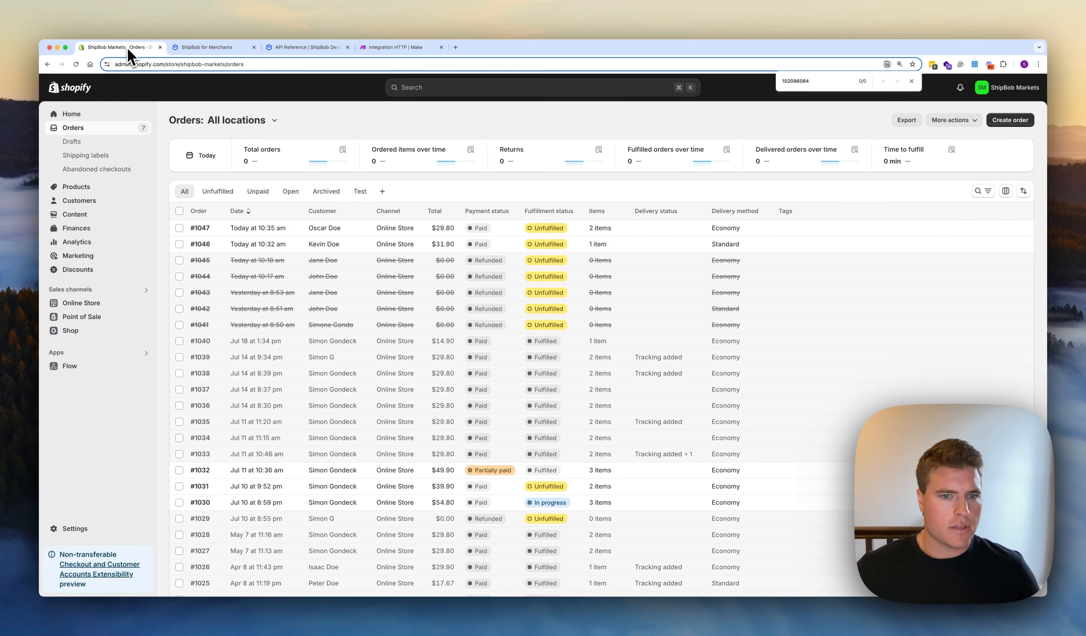
pyautogui.click(206, 245)
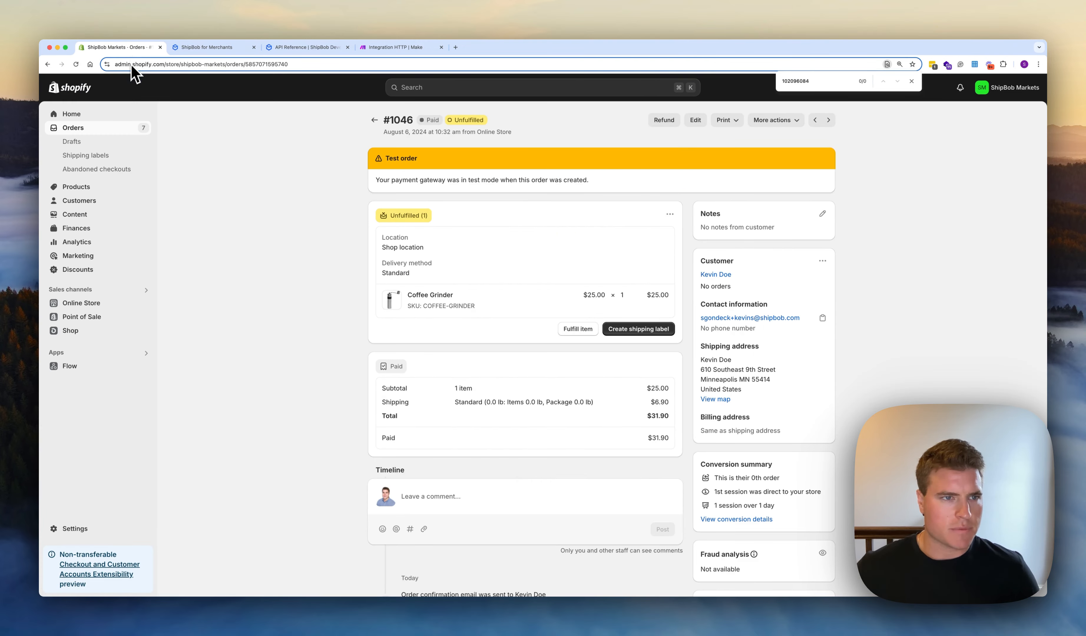
# - Separate the Shopify order and the Make scenario into their own windows and resize them to sit side by side
pyautogui.moveTo(131, 47); pyautogui.dragTo(132, 65)
pyautogui.moveTo(1046, 59); pyautogui.dragTo(588, 31)
pyautogui.click(703, 140)
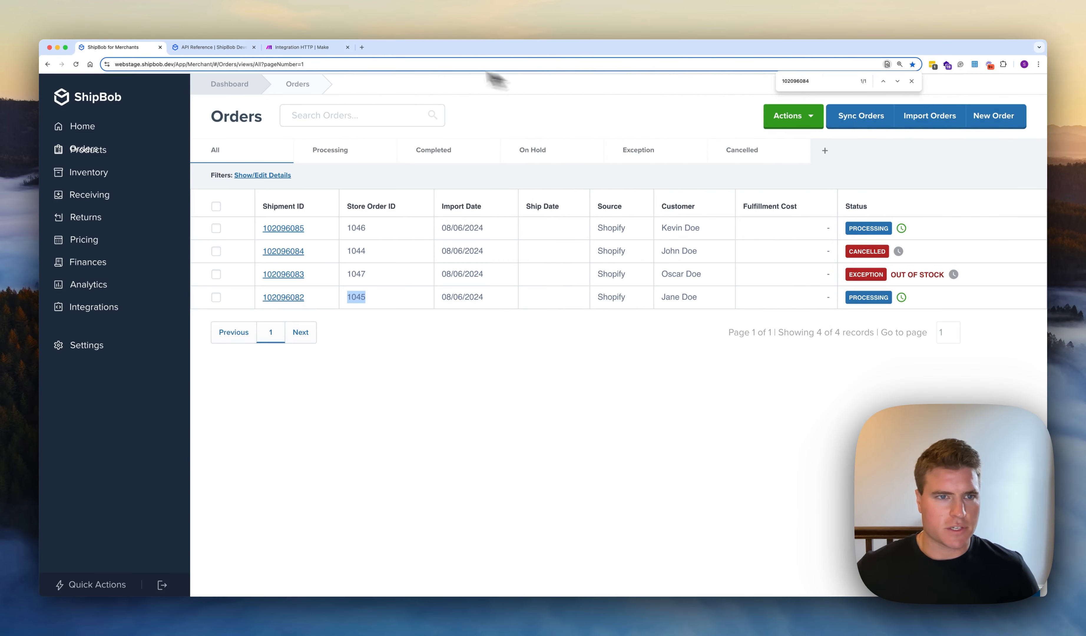
pyautogui.moveTo(329, 47); pyautogui.dragTo(329, 75)
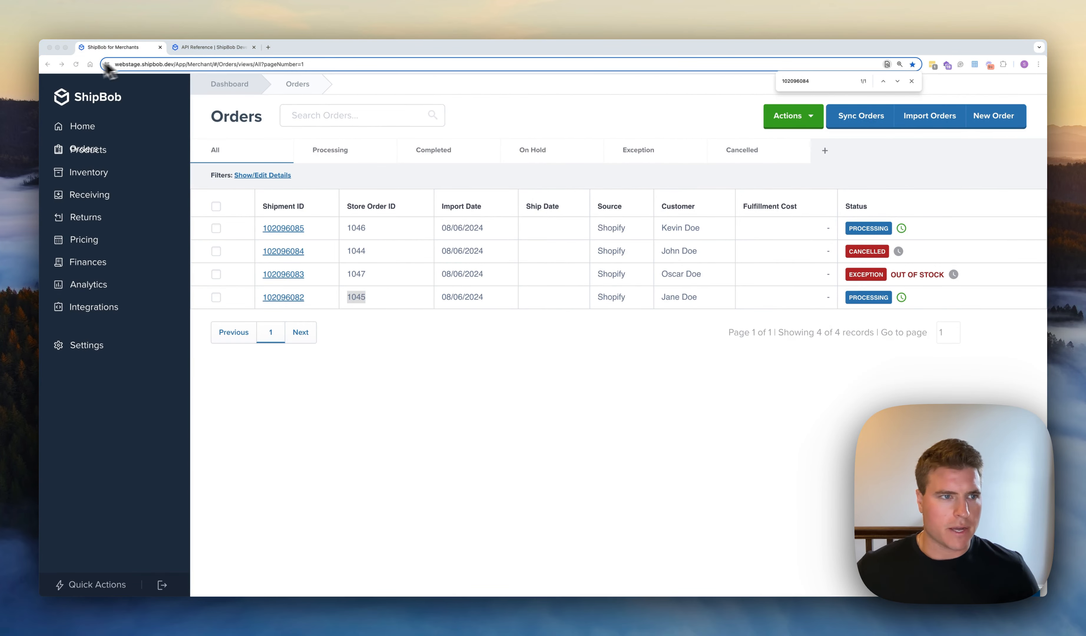
pyautogui.moveTo(43, 35); pyautogui.dragTo(395, 33)
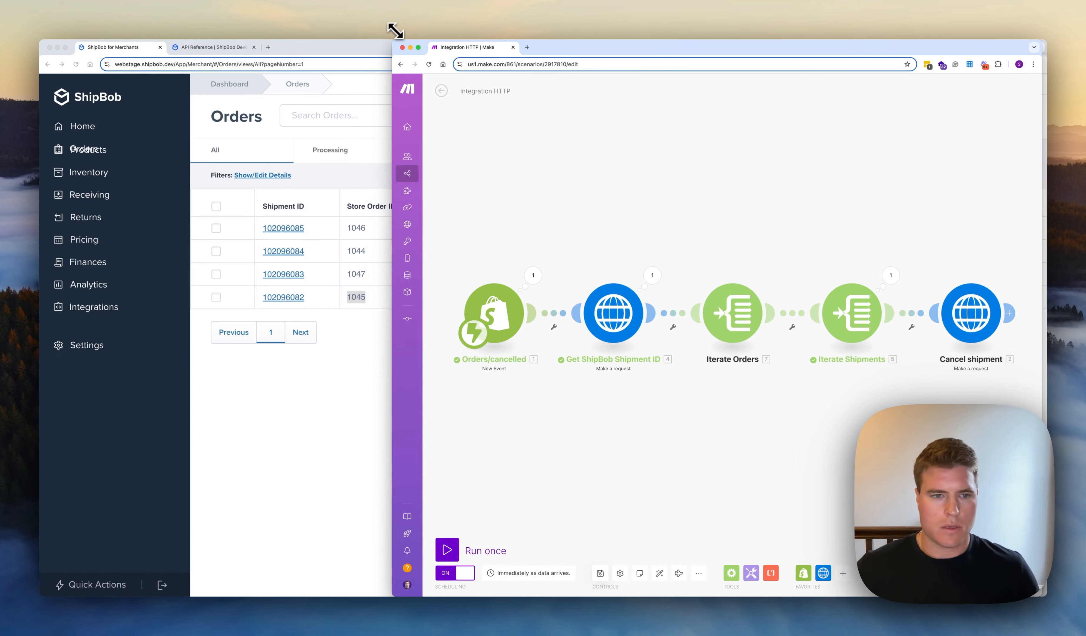
pyautogui.press('super+grave')
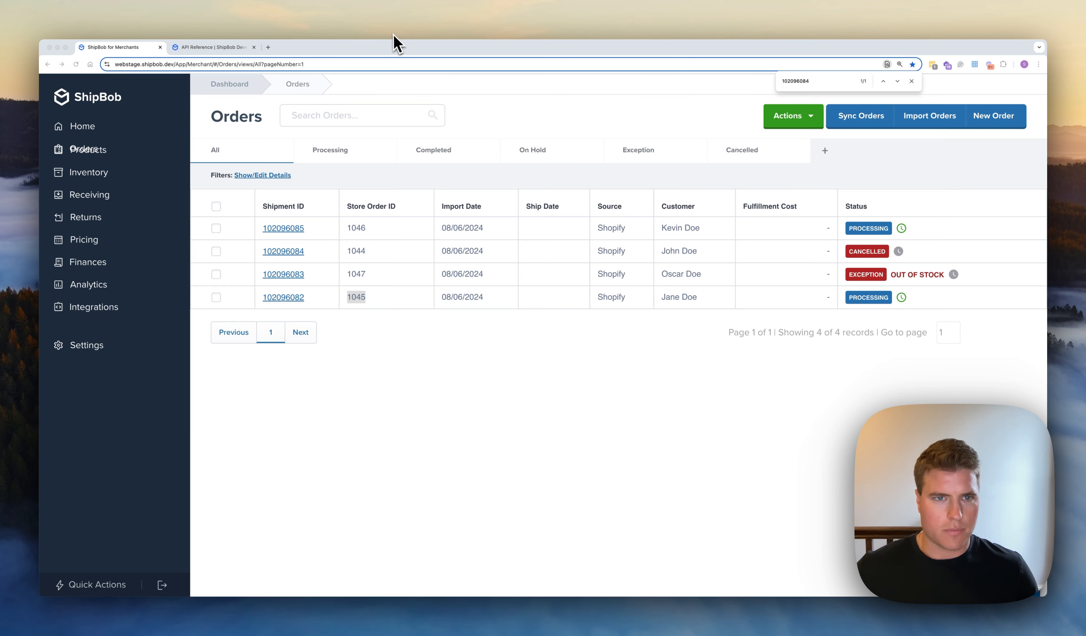
pyautogui.press('super+grave')
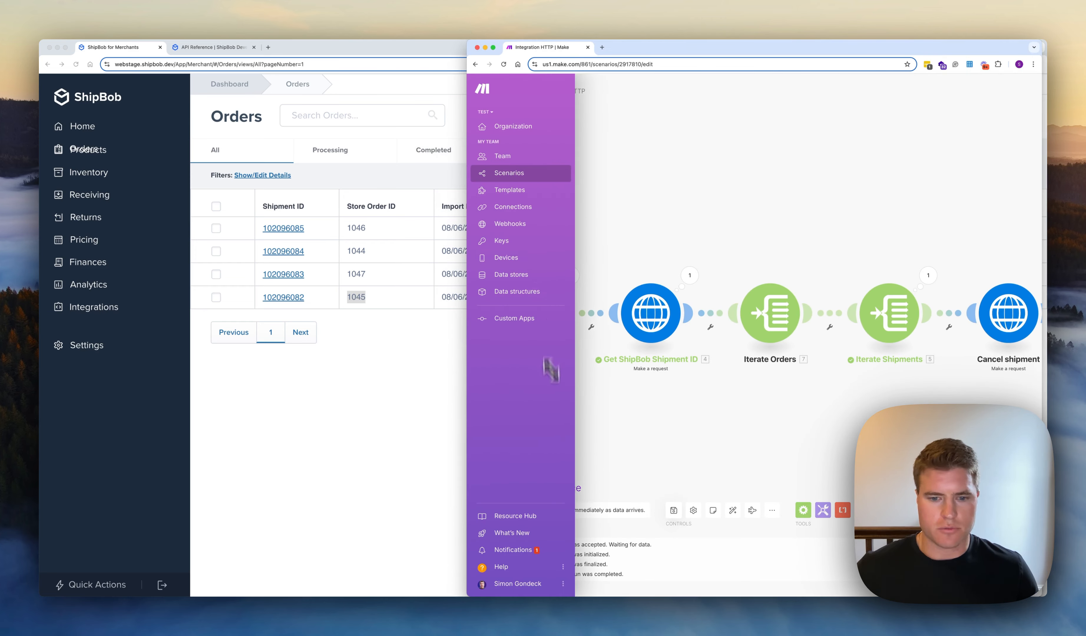
# - Run the Make scenario once and cancel the Coffee Grinder test order in Shopify, refunding now and restocking inventory
pyautogui.click(545, 486)
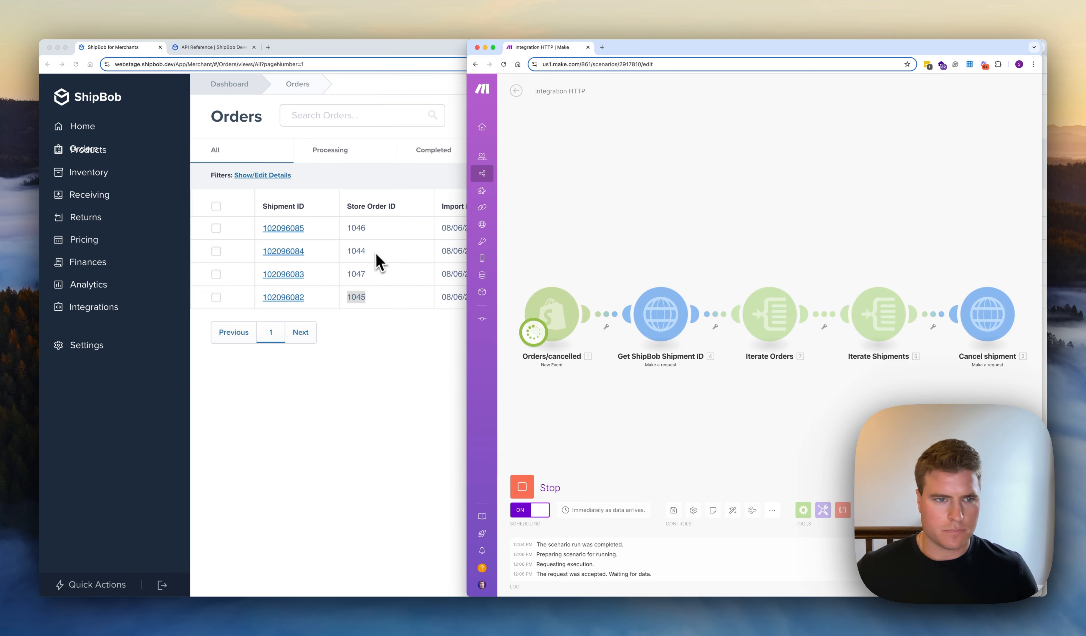
pyautogui.press('super+grave')
pyautogui.click(516, 119)
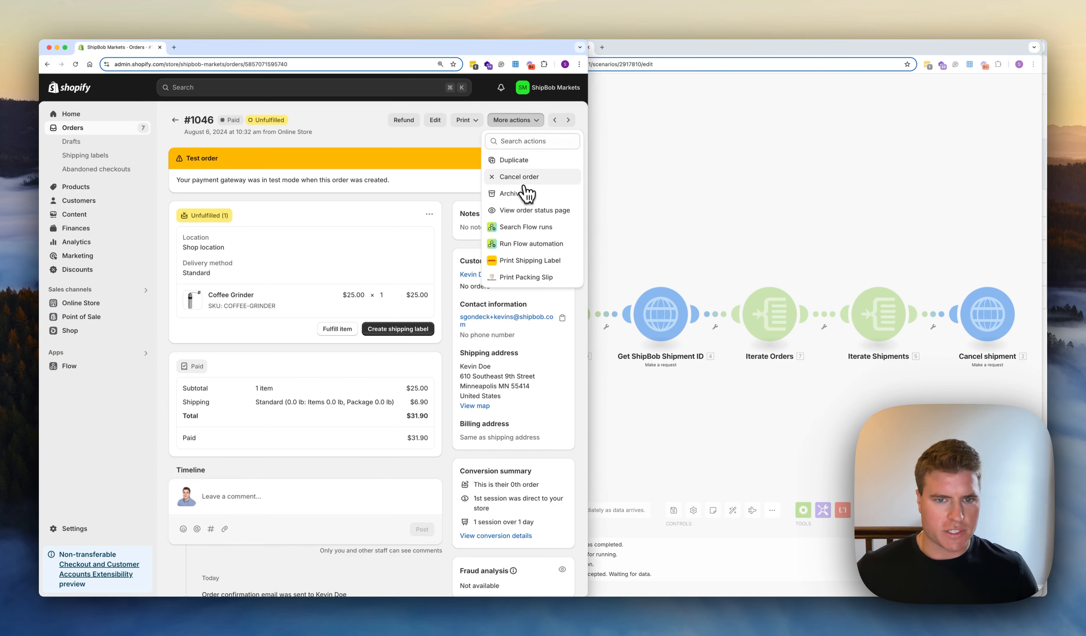
pyautogui.click(519, 178)
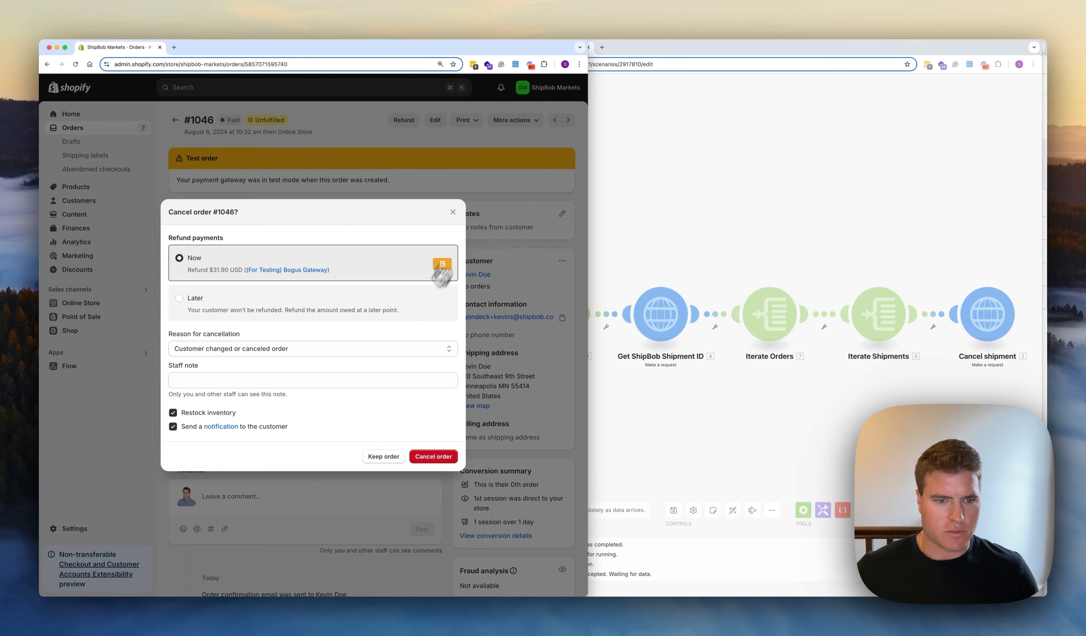
pyautogui.click(429, 457)
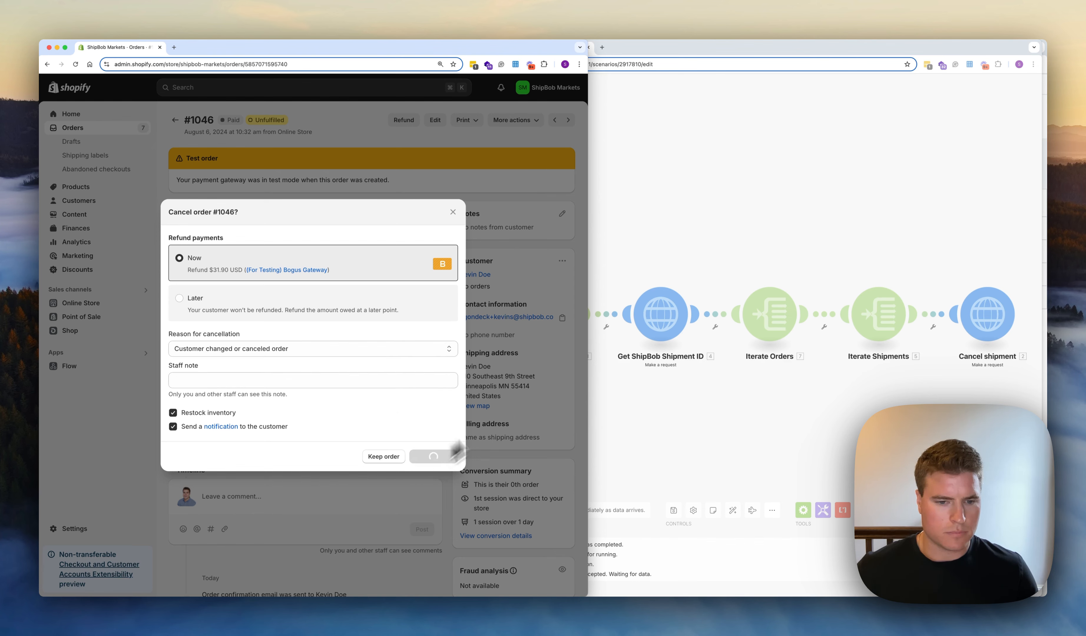
# - Inspect the Cancel shipment module's operation details in Make and copy the shipment ID from the request URL
pyautogui.click(706, 225)
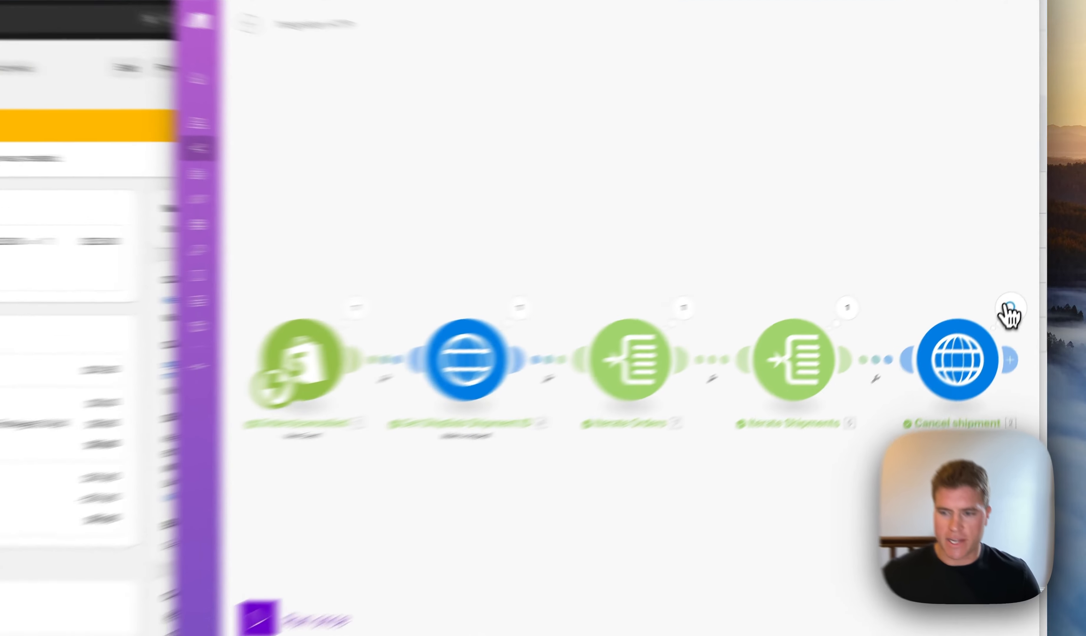
pyautogui.click(1022, 280)
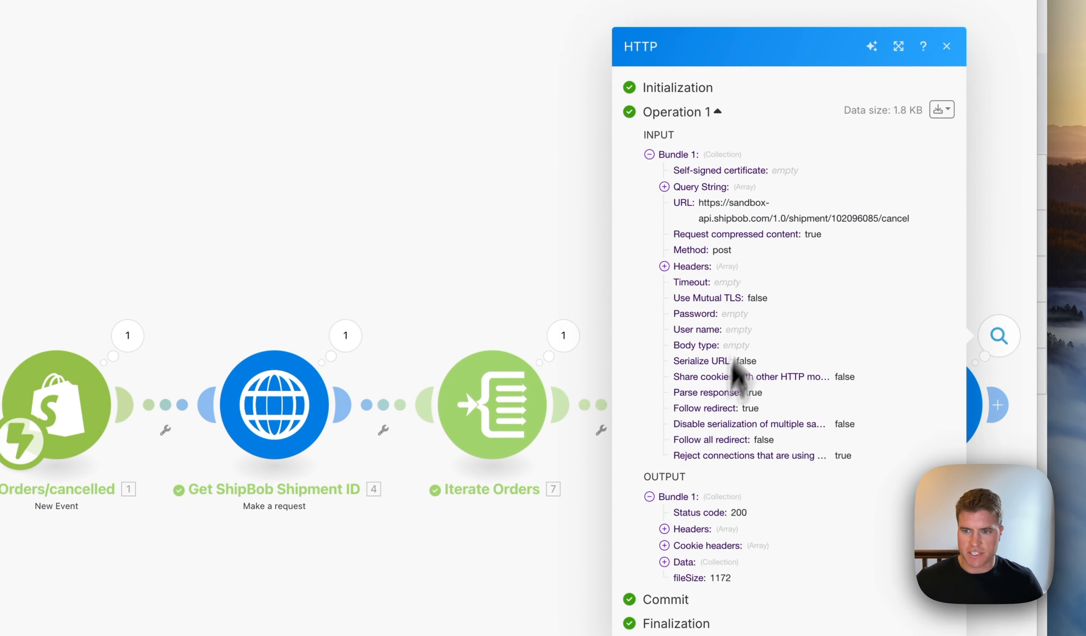
pyautogui.doubleClick(846, 219)
pyautogui.press('super+c')
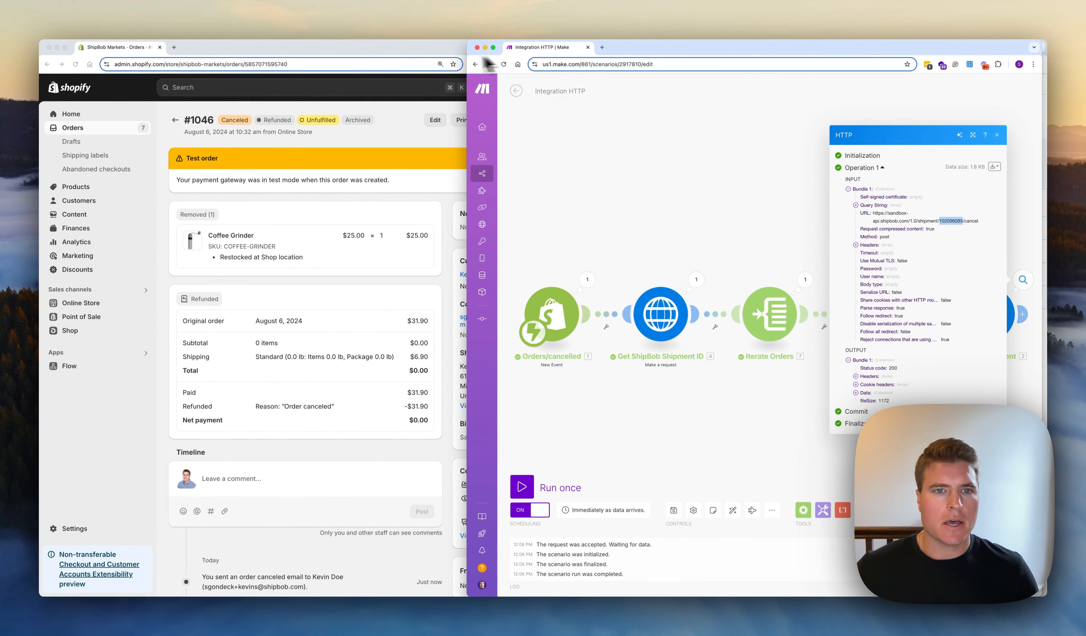
# - Merge the Make scenario back into the Shopify browser window and search ShipBob's order list for the copied shipment ID
pyautogui.moveTo(529, 49); pyautogui.dragTo(449, 61)
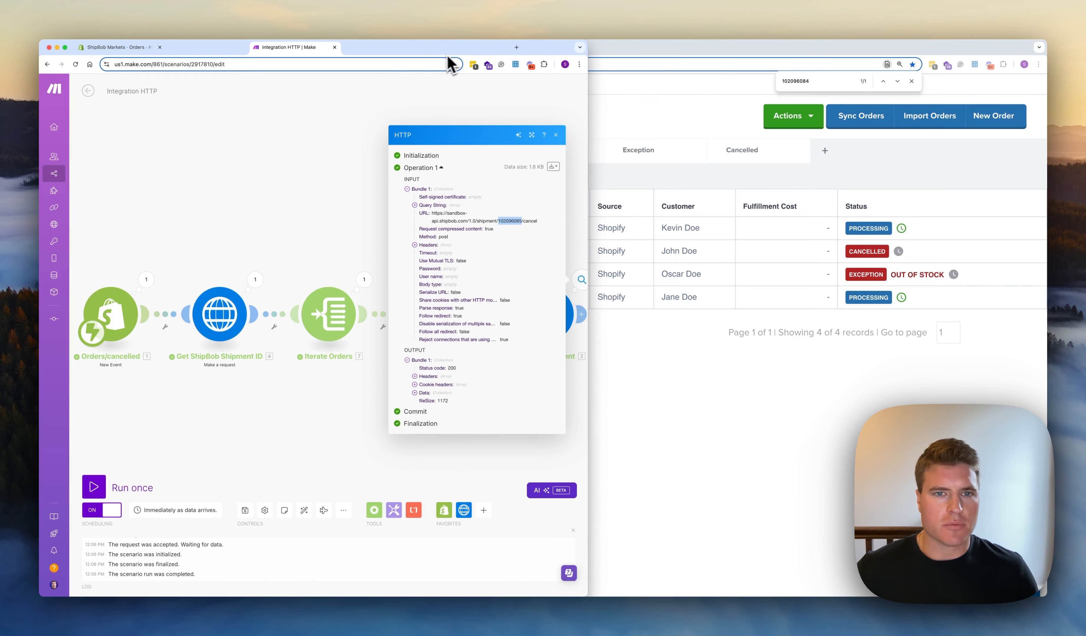
pyautogui.click(645, 114)
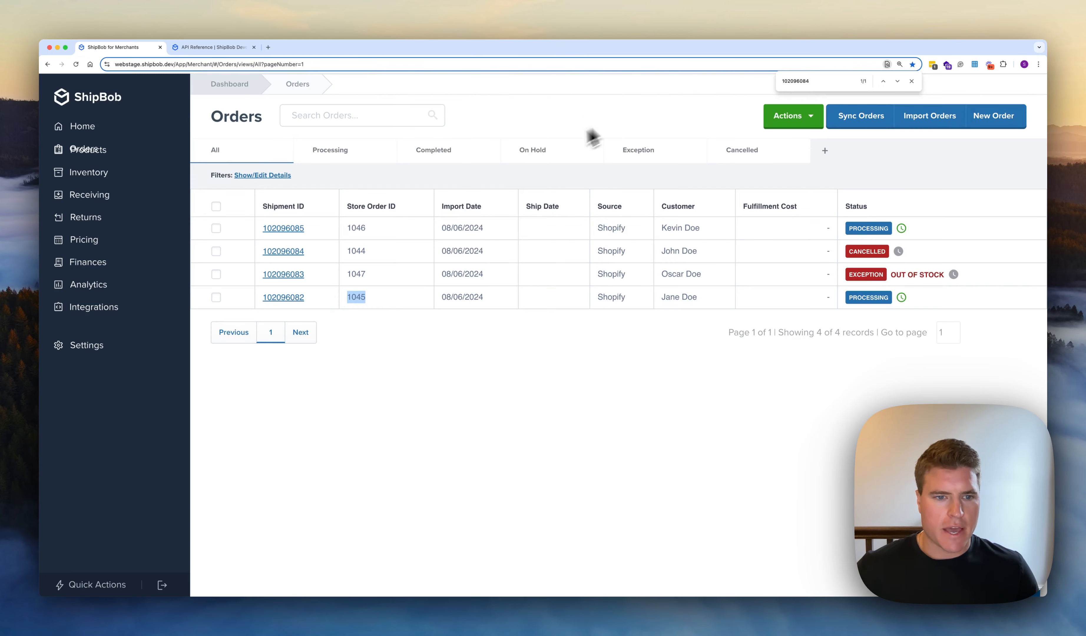
pyautogui.press('super+v')
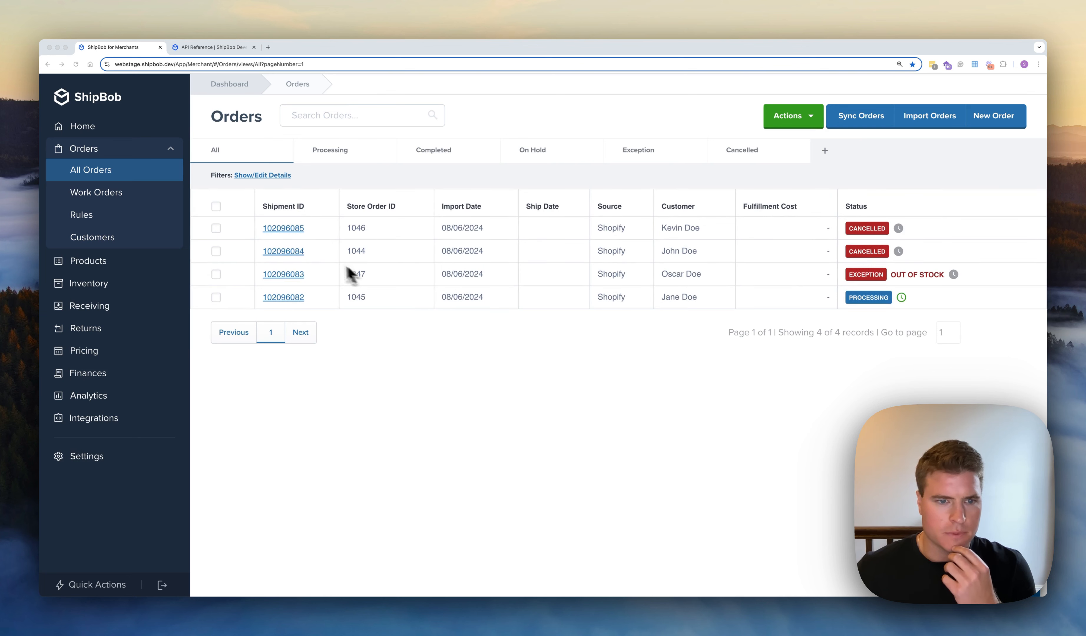
pyautogui.click(371, 229)
pyautogui.press('super+f')
pyautogui.press('super+v')
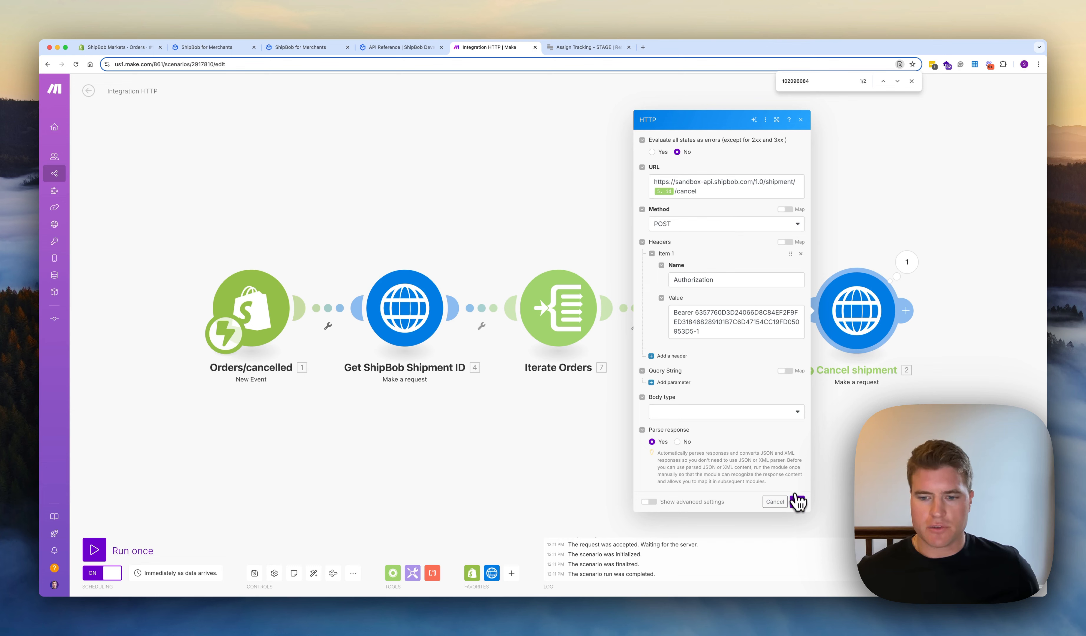
# - Confirm the settings of the Cancel shipment module in the Make scenario
pyautogui.click(797, 501)
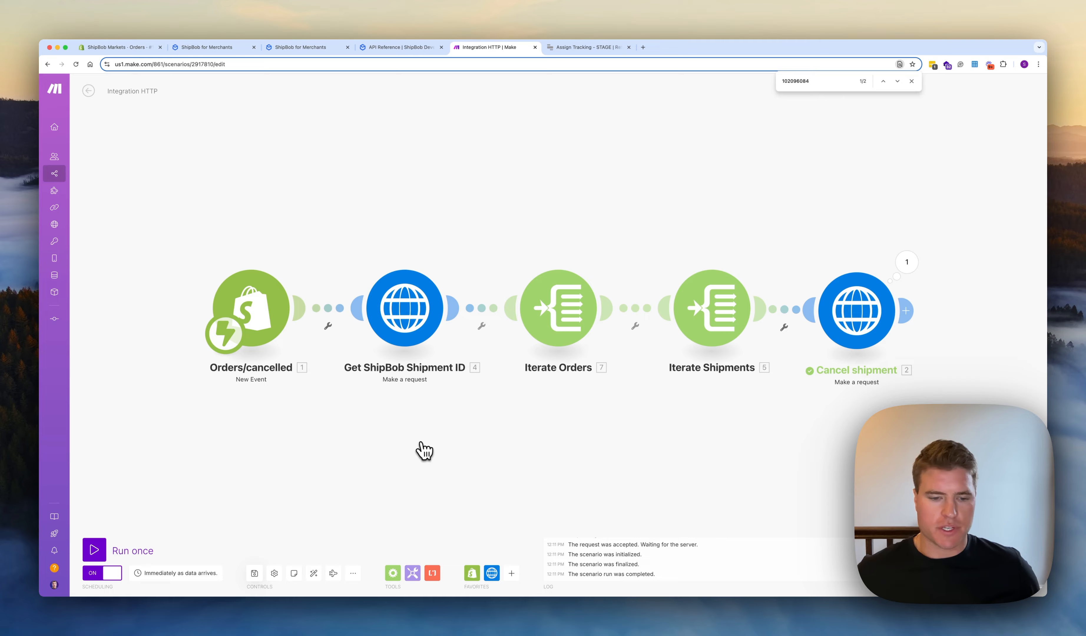
# - Add a Data store "Add/replace a record" module and place it between Orders/cancelled and Get ShipBob Shipment ID
pyautogui.click(512, 572)
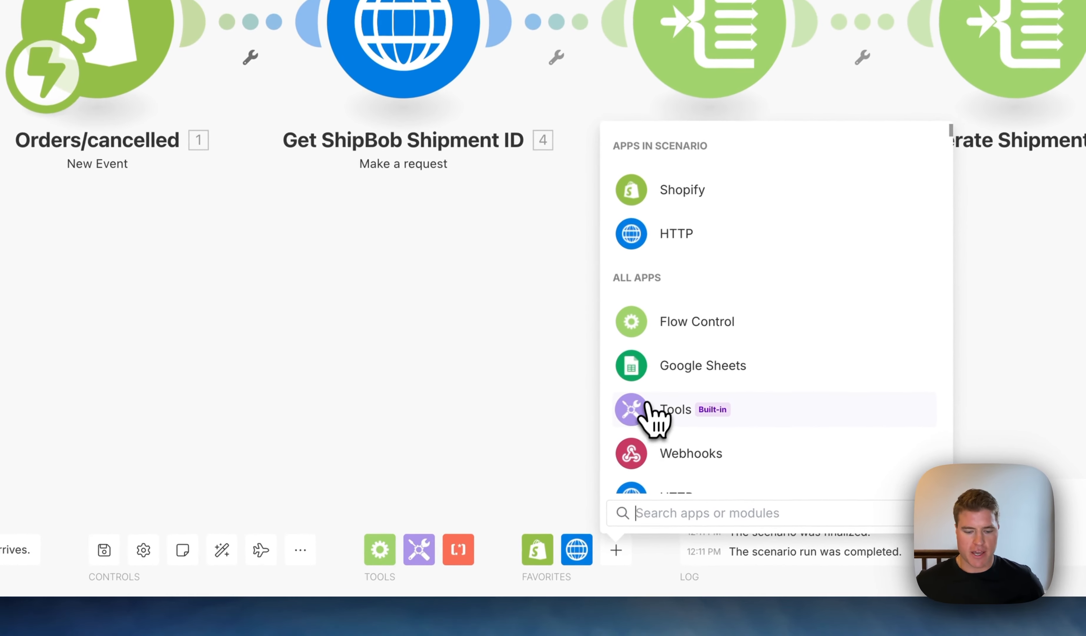
pyautogui.write('data')
pyautogui.press('Return')
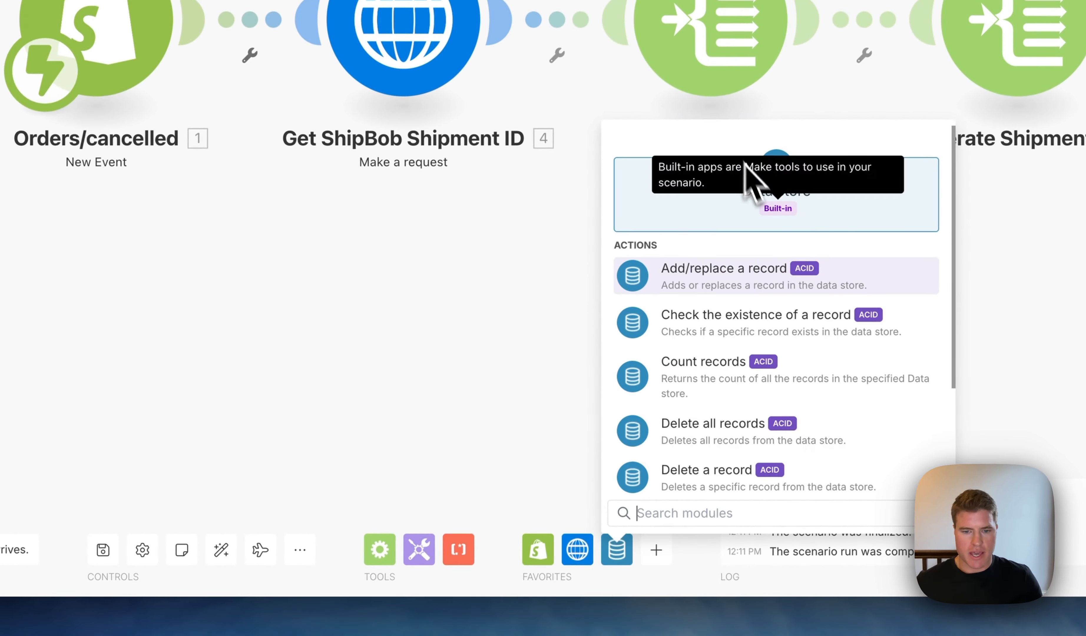
pyautogui.click(735, 298)
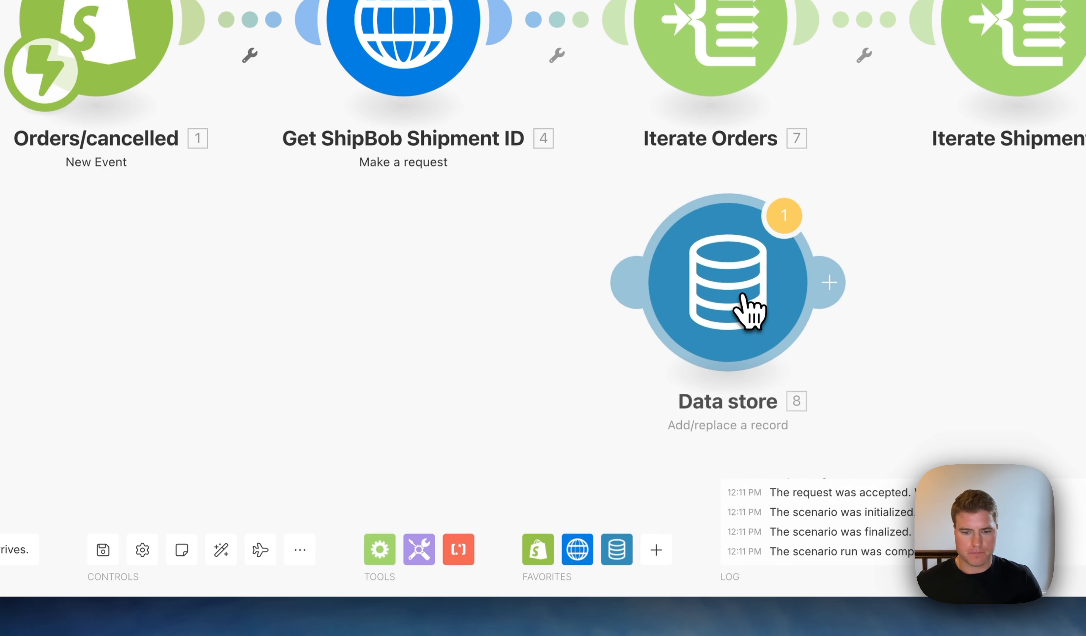
pyautogui.moveTo(747, 311); pyautogui.dragTo(286, 71)
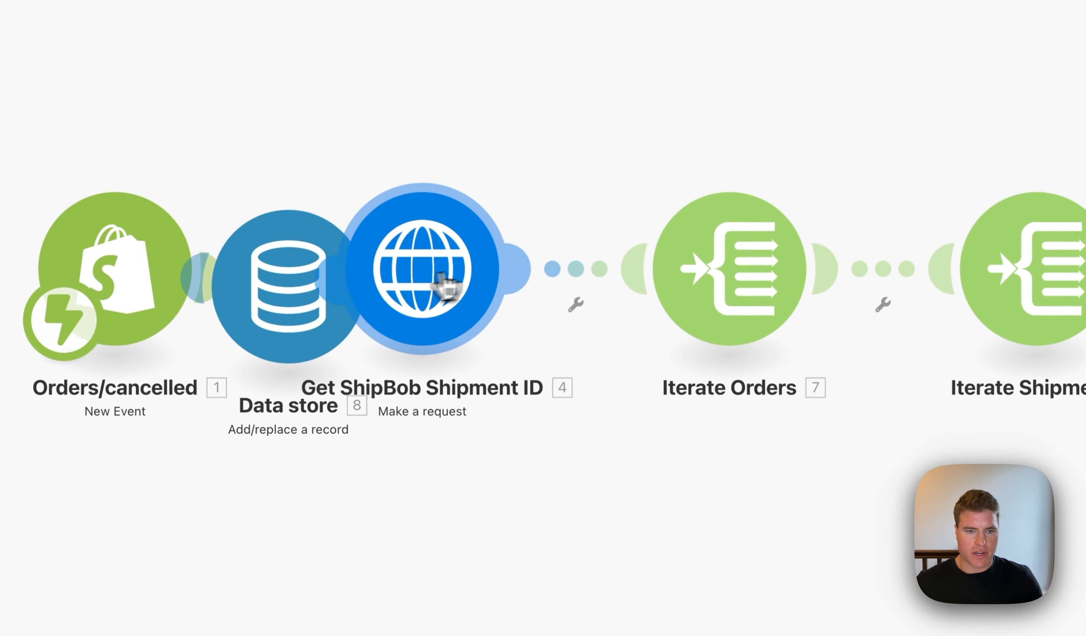
pyautogui.moveTo(441, 241); pyautogui.dragTo(496, 239)
pyautogui.moveTo(323, 245); pyautogui.dragTo(332, 218)
# - Try to create a new data store for the Data store module, and close its settings
pyautogui.click(334, 219)
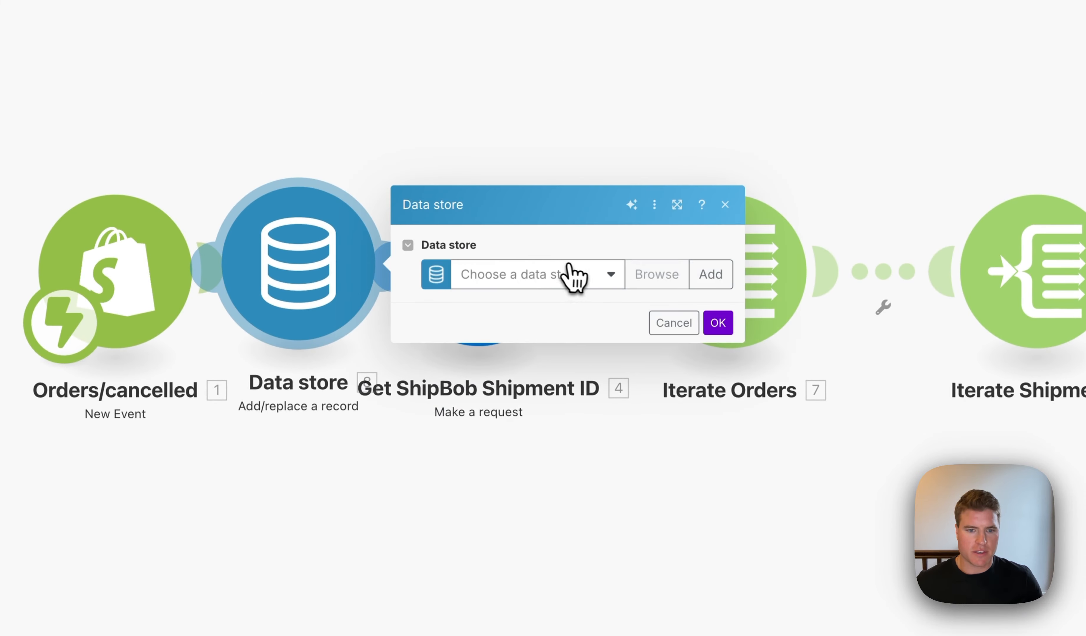
pyautogui.click(574, 275)
pyautogui.click(695, 274)
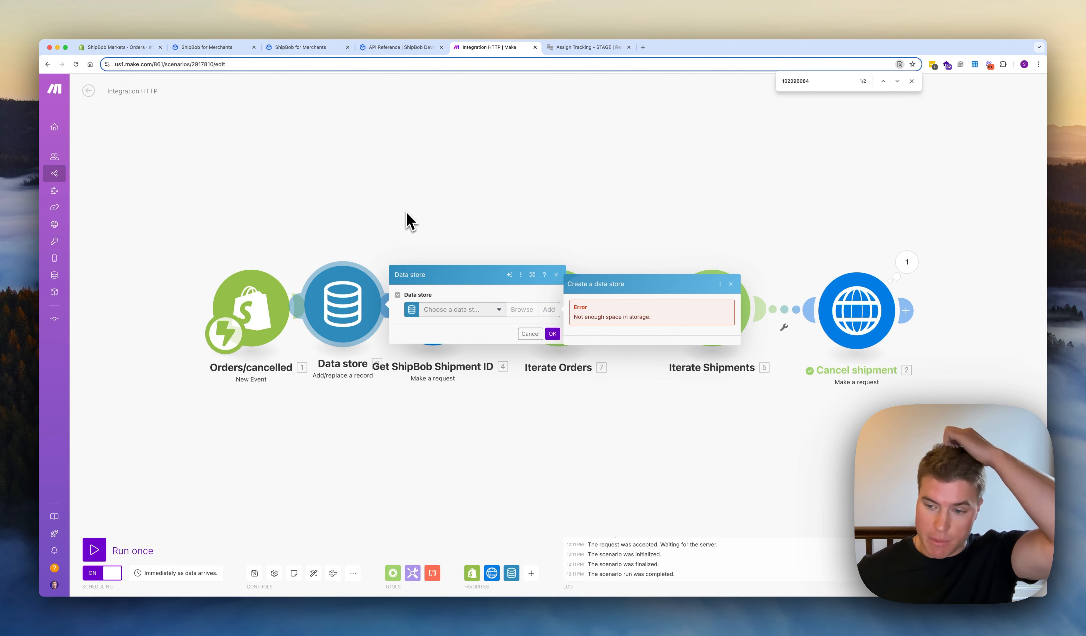
pyautogui.click(408, 218)
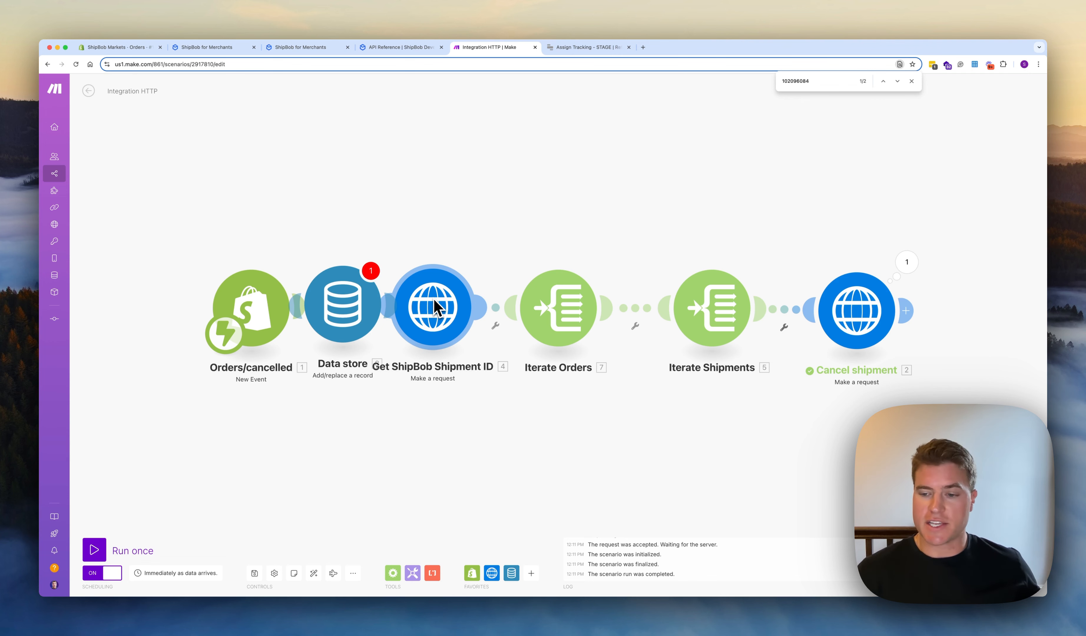
# - Delete the Data store module and move Get ShipBob Shipment ID back into line between its neighbouring modules
pyautogui.rightClick(357, 286)
pyautogui.click(386, 393)
pyautogui.moveTo(411, 362); pyautogui.dragTo(390, 365)
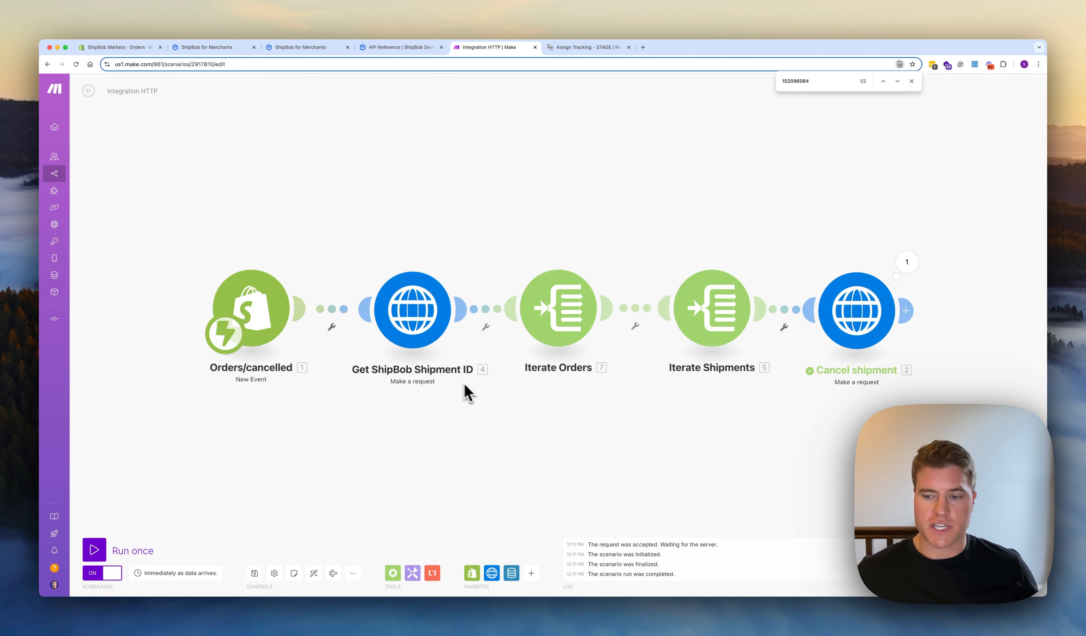